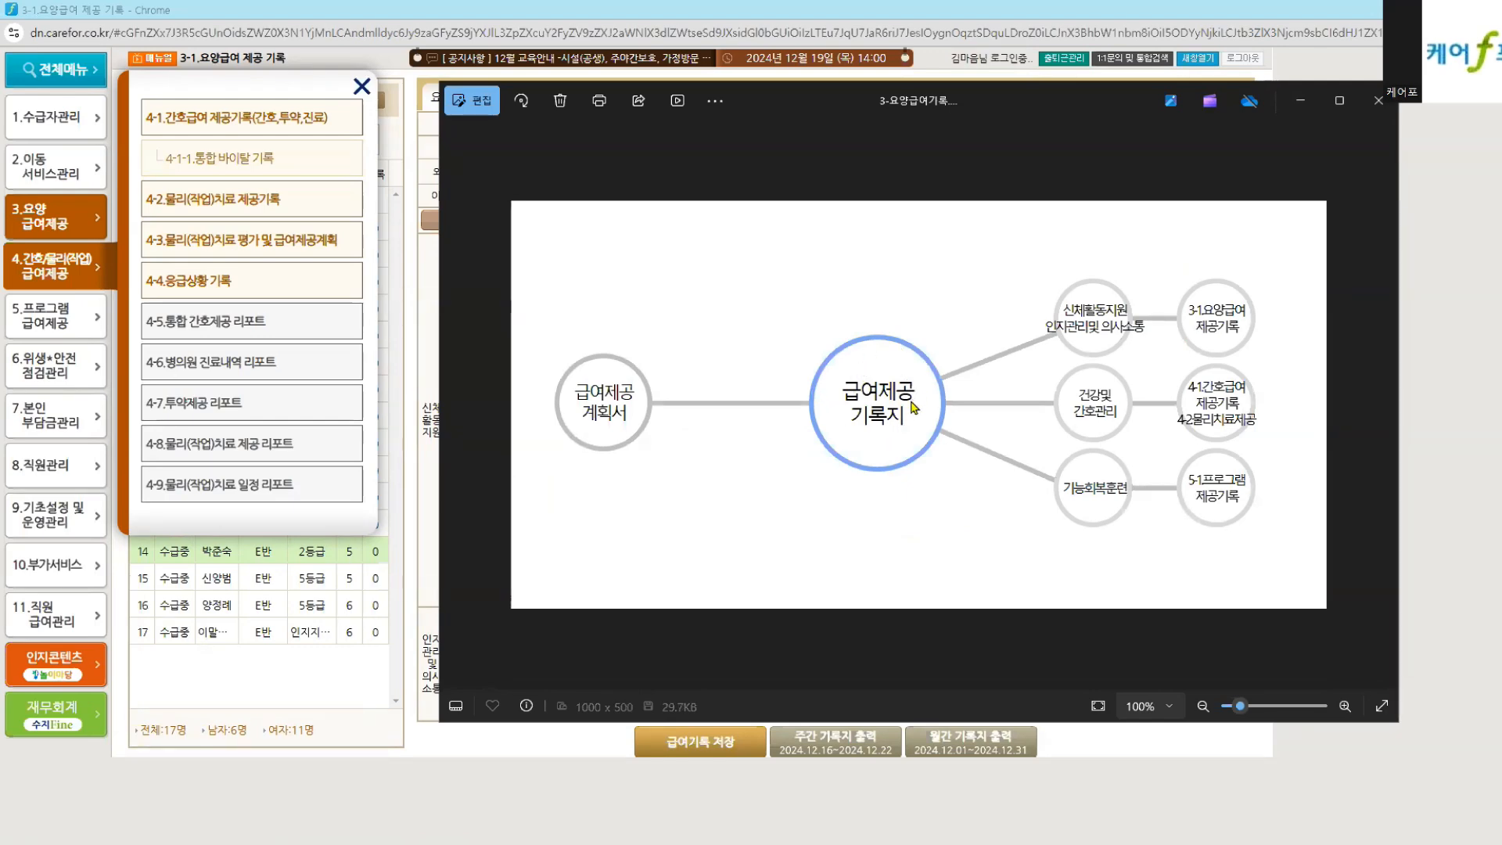
# Step: Bring Carefor in front of the Photos diagram and show the 3.요양 급여제공 submenu
pyautogui.click(30, 236)
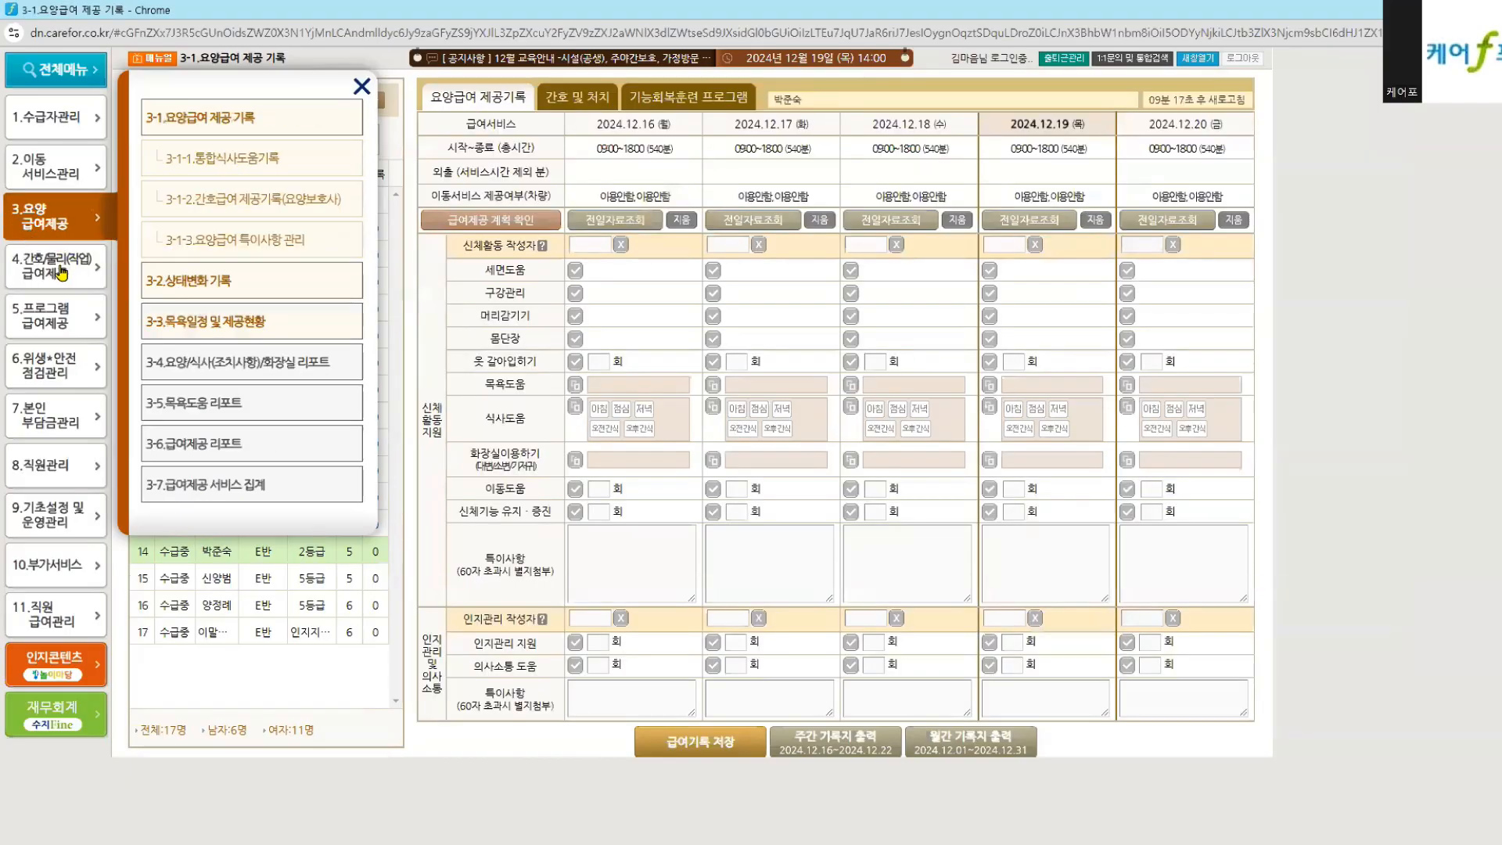
# Step: Browse the 3, 4 and 5.프로그램 급여제공 submenus, comparing each with the 급여제공 기록지 diagram
pyautogui.click(61, 272)
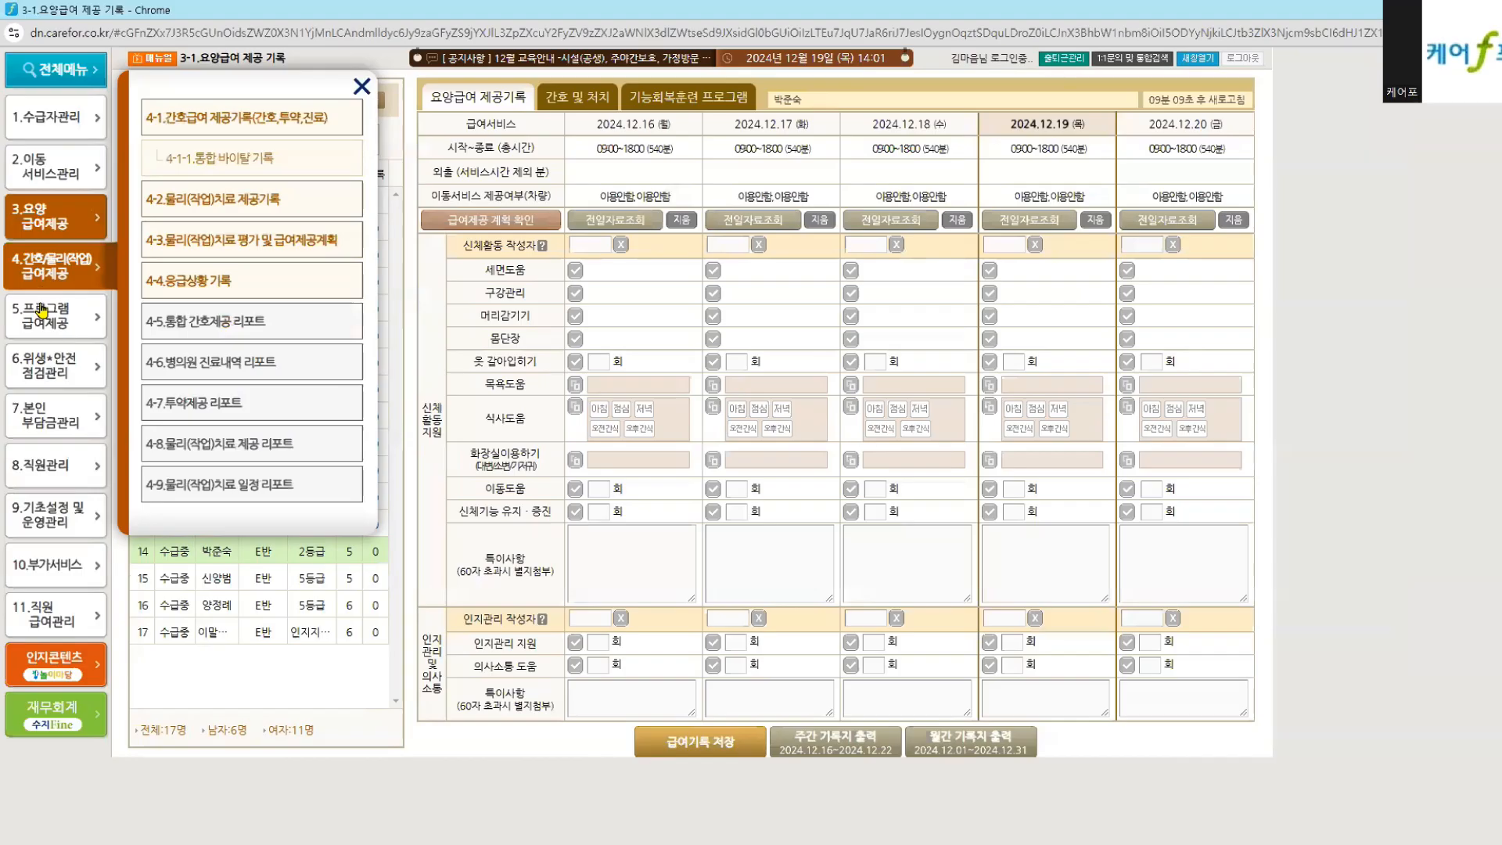
pyautogui.hotkey('alt', 'Tab')
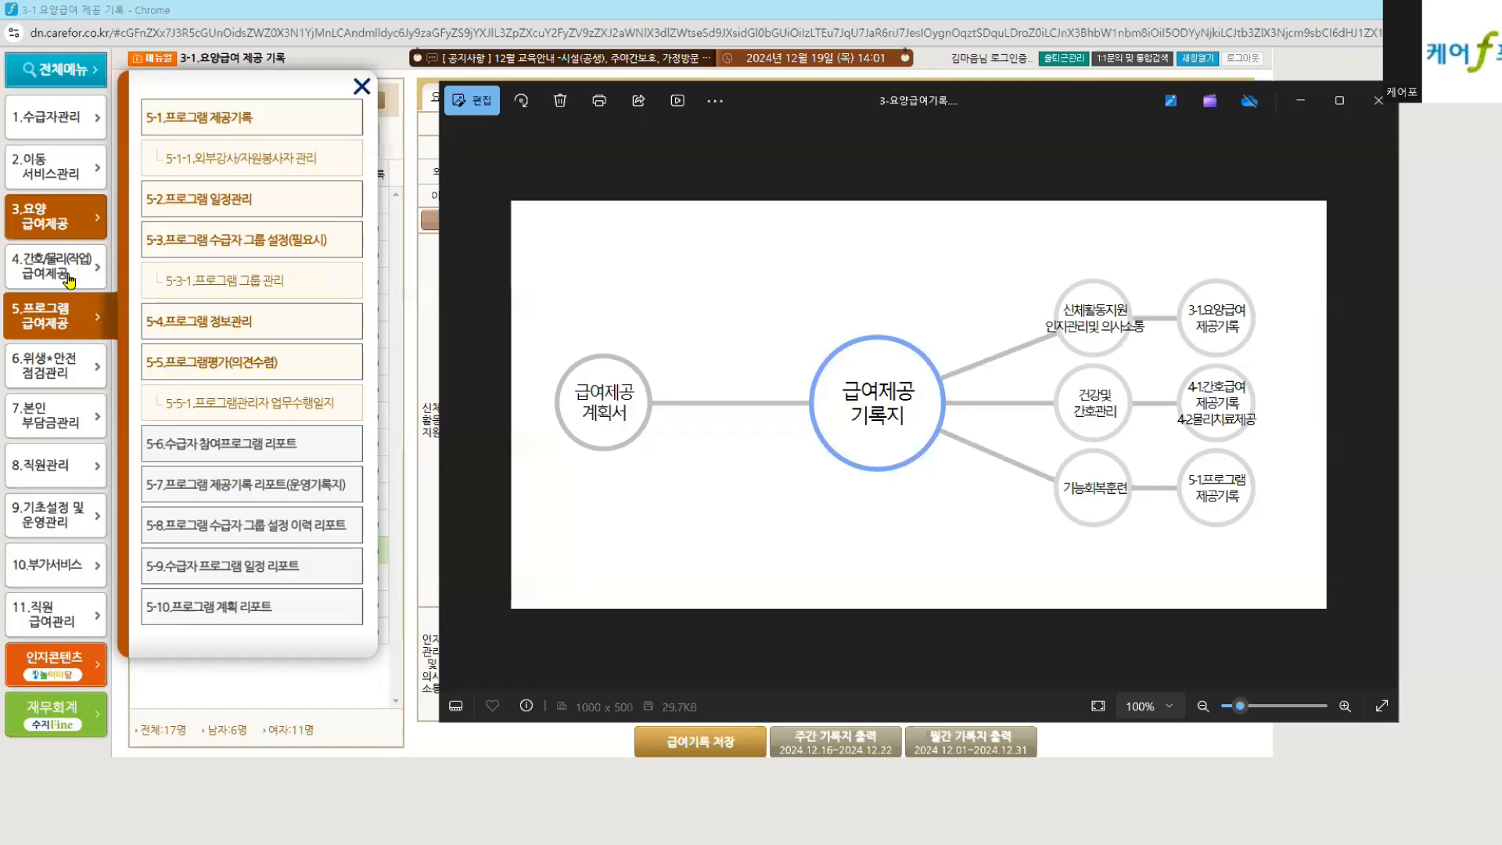
pyautogui.click(41, 227)
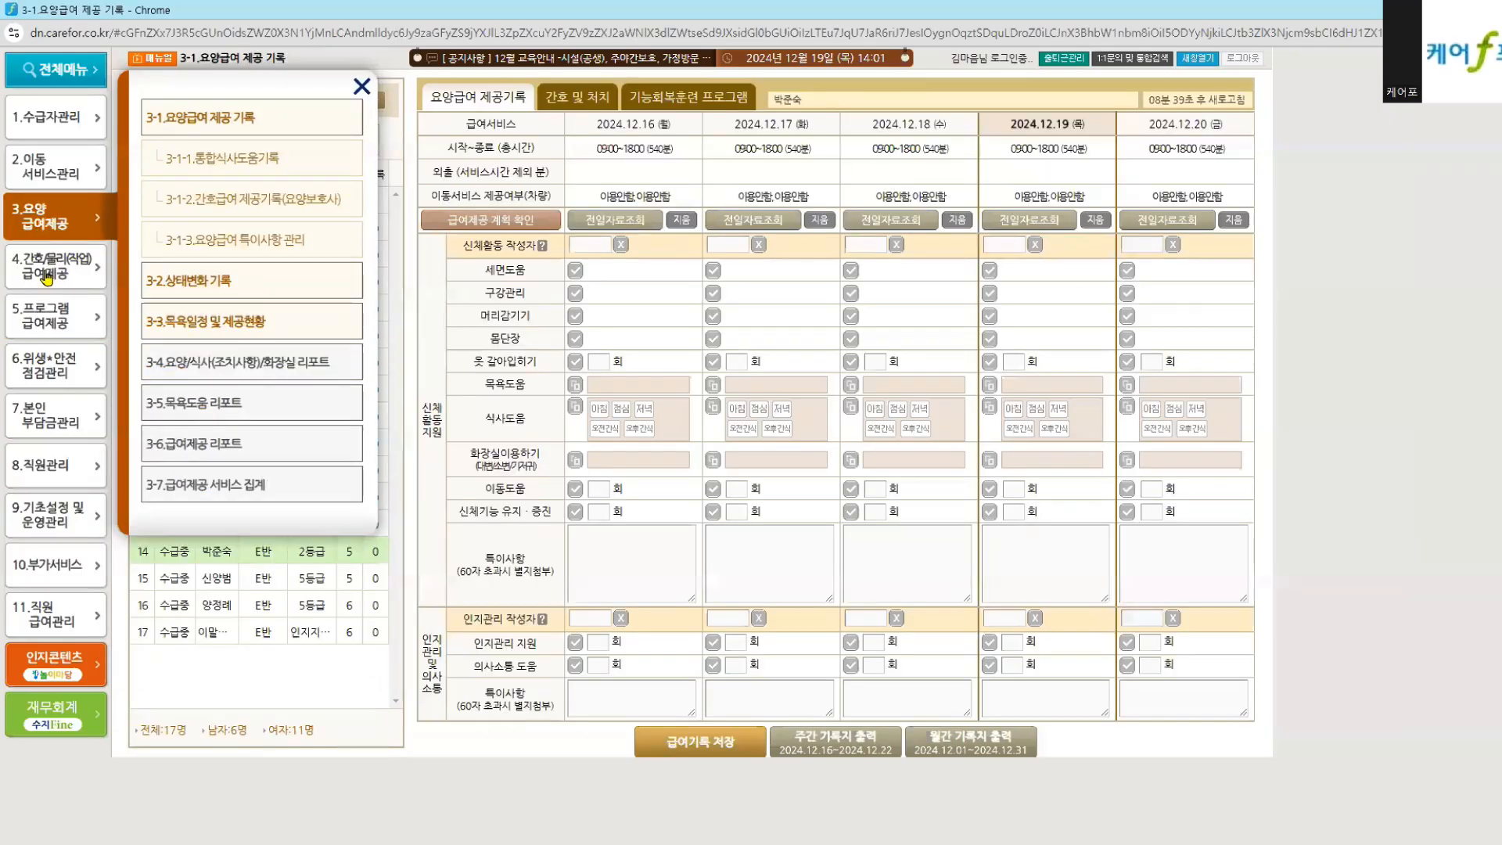
pyautogui.click(47, 277)
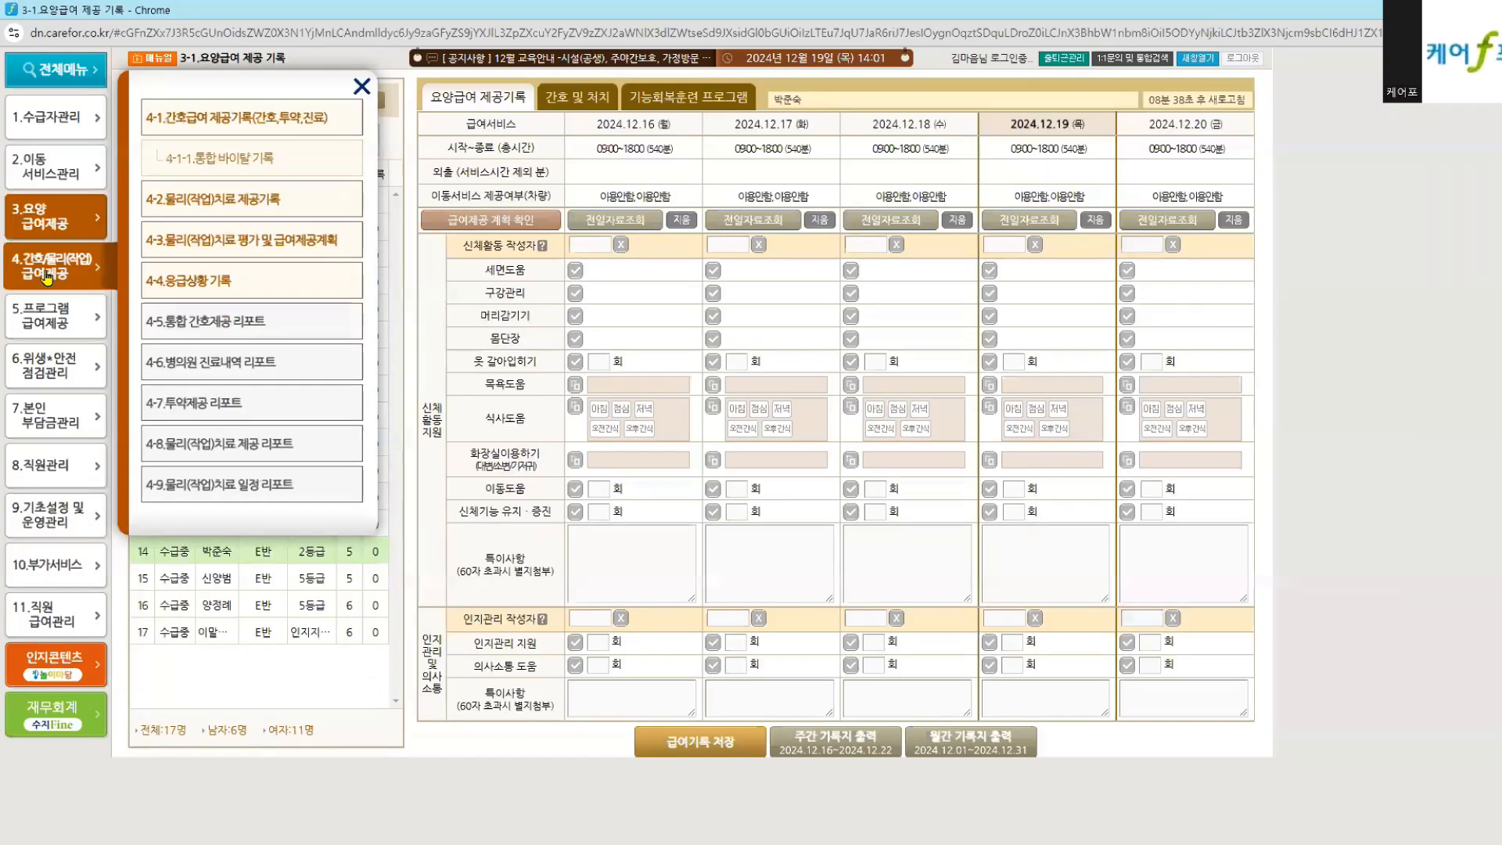
pyautogui.click(49, 323)
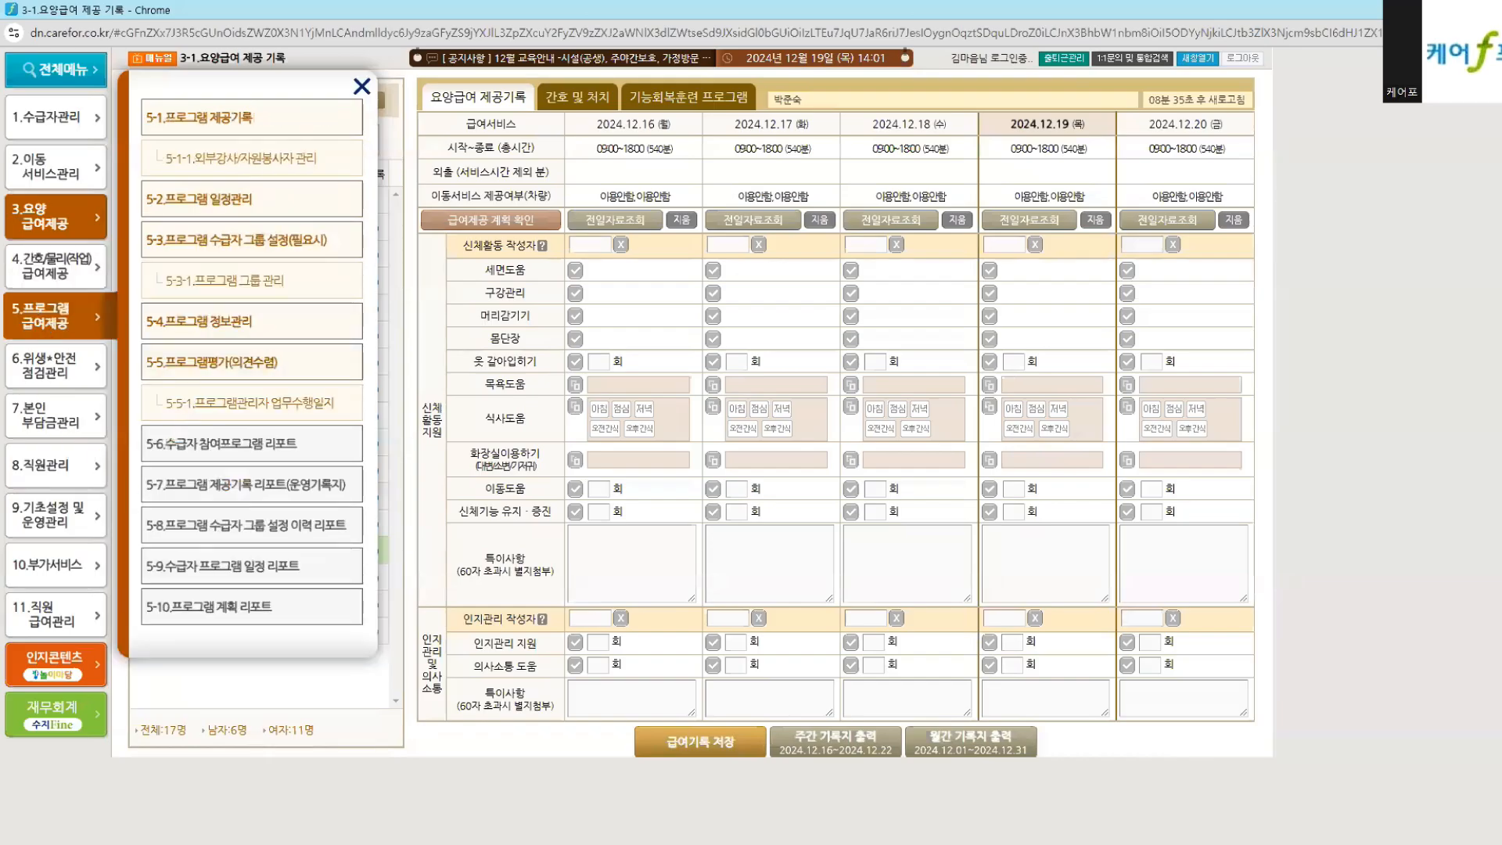
pyautogui.click(972, 836)
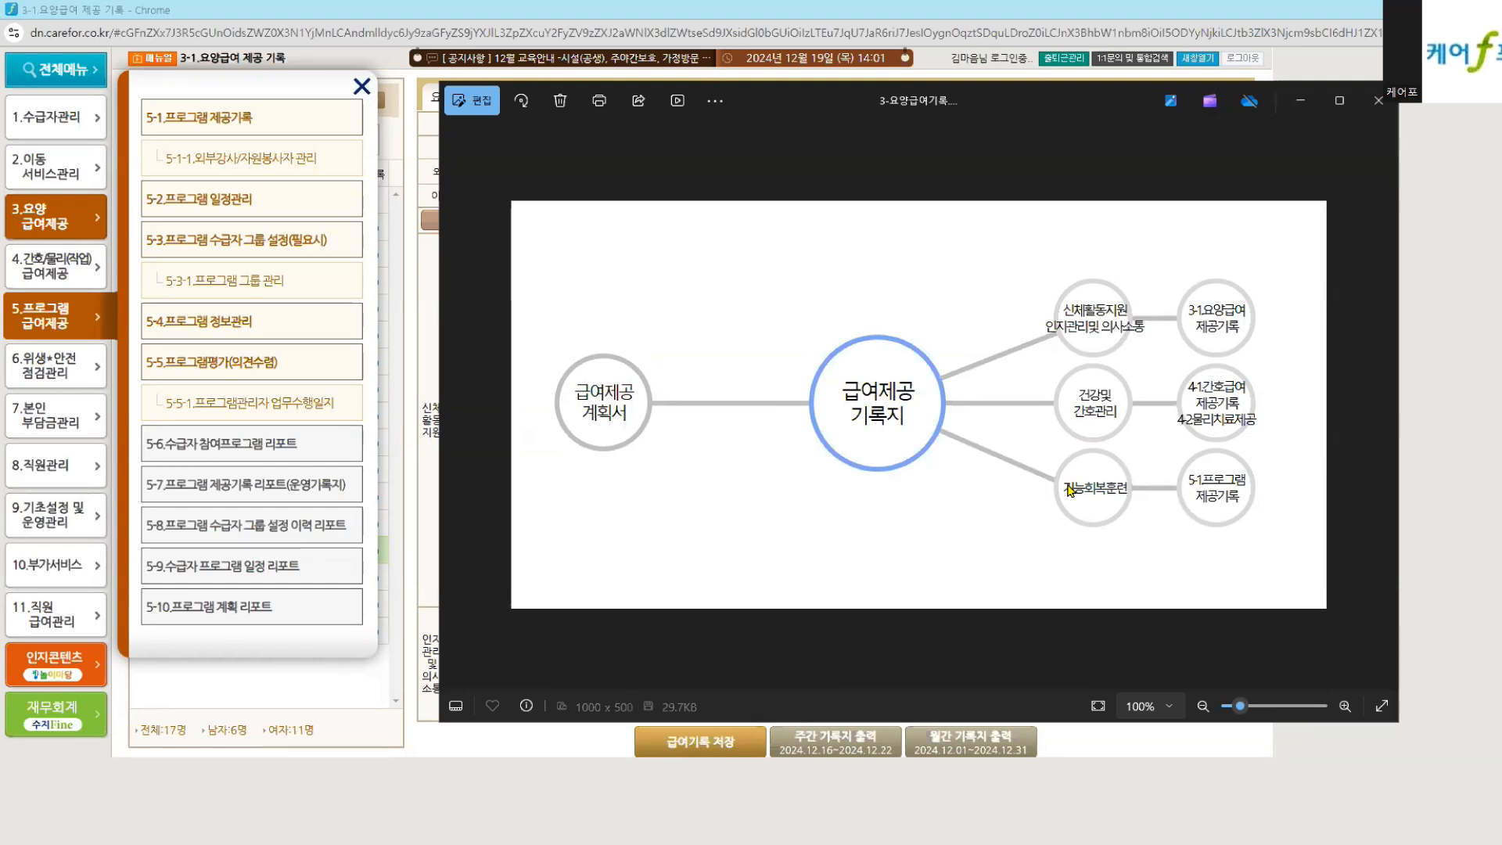
pyautogui.click(848, 753)
# Step: Open the 3-1 weekly record page in a second window, then return to the original window
pyautogui.click(1196, 134)
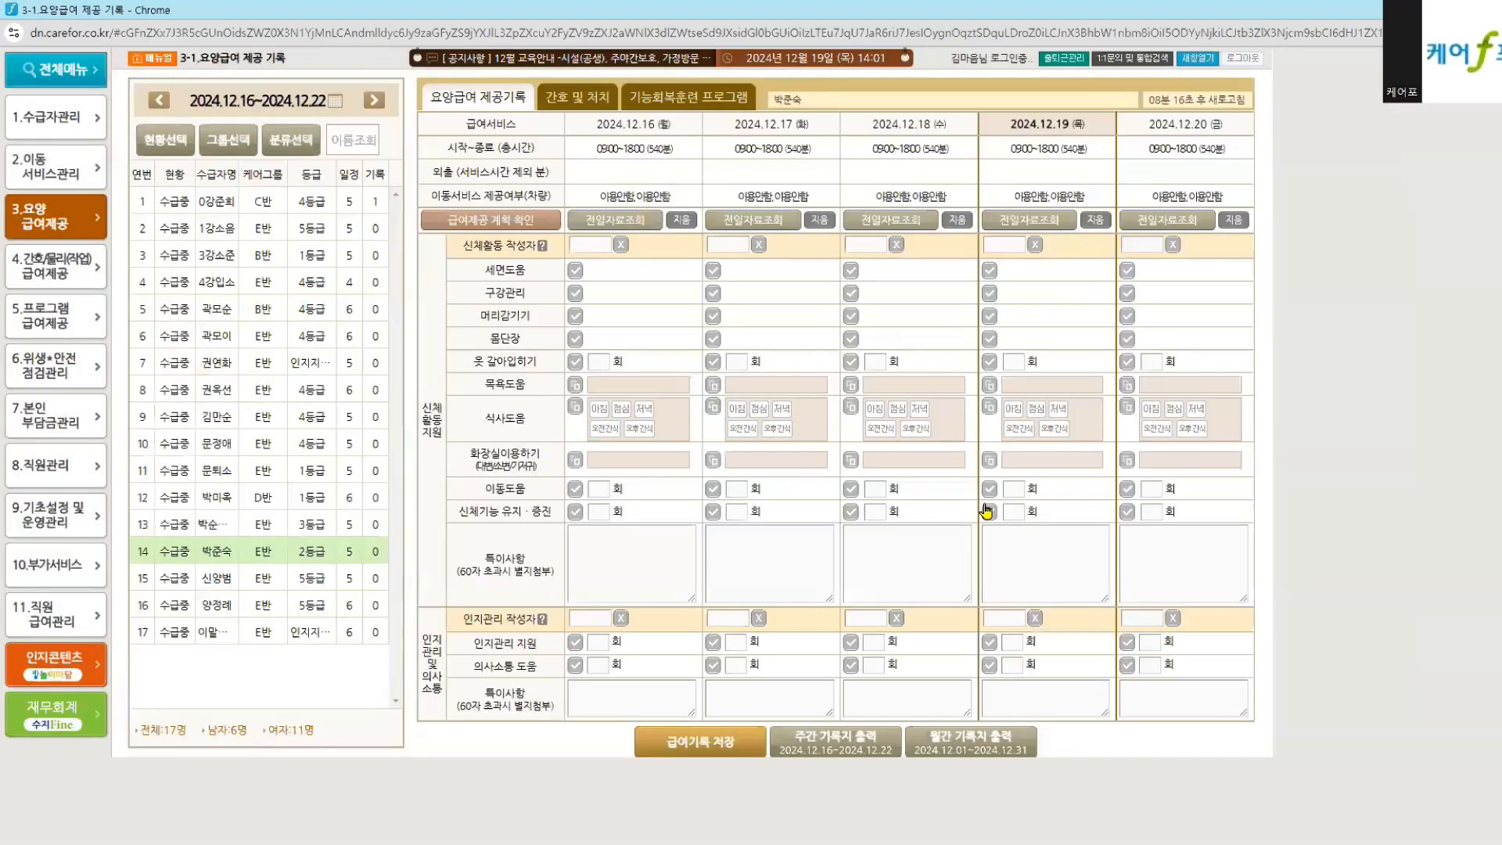
pyautogui.click(1189, 62)
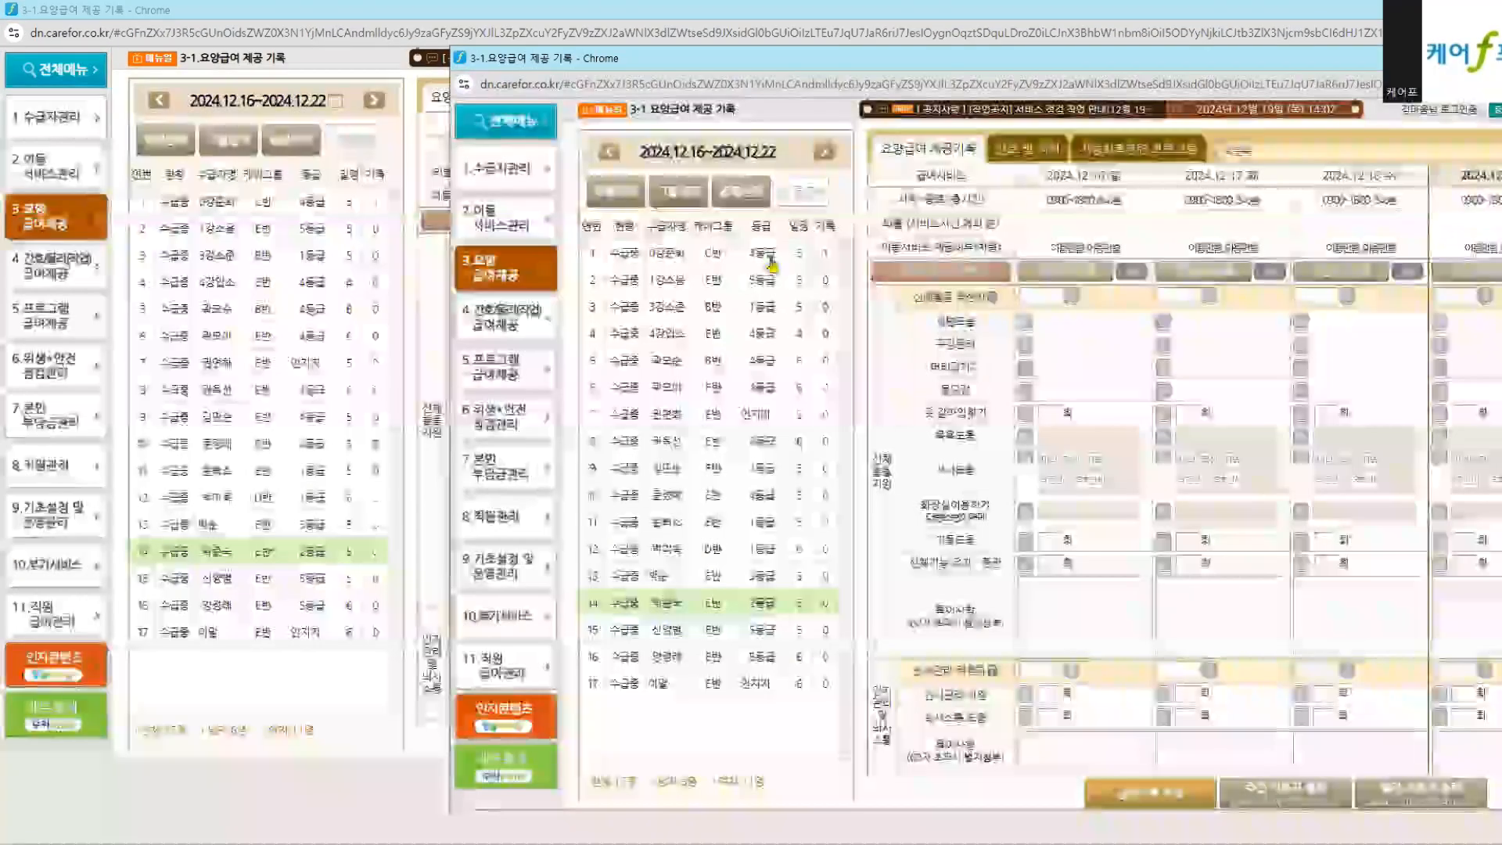
pyautogui.click(376, 783)
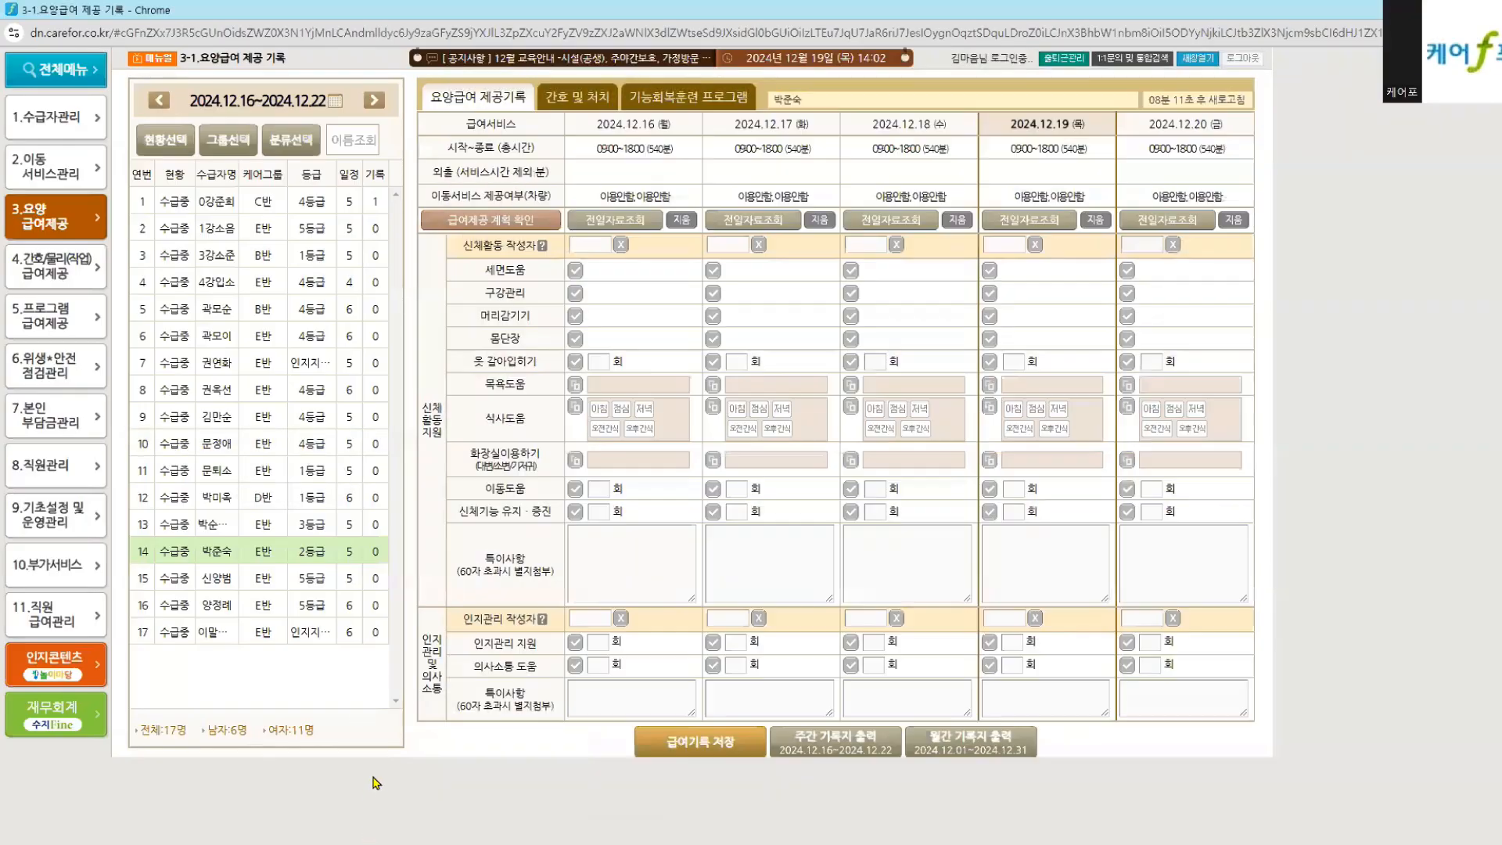
# Step: Review the 2024.12.16–12.22 장기요양급여 제공기록지 printout against the diagram, then go to the 4-1 window
pyautogui.click(837, 742)
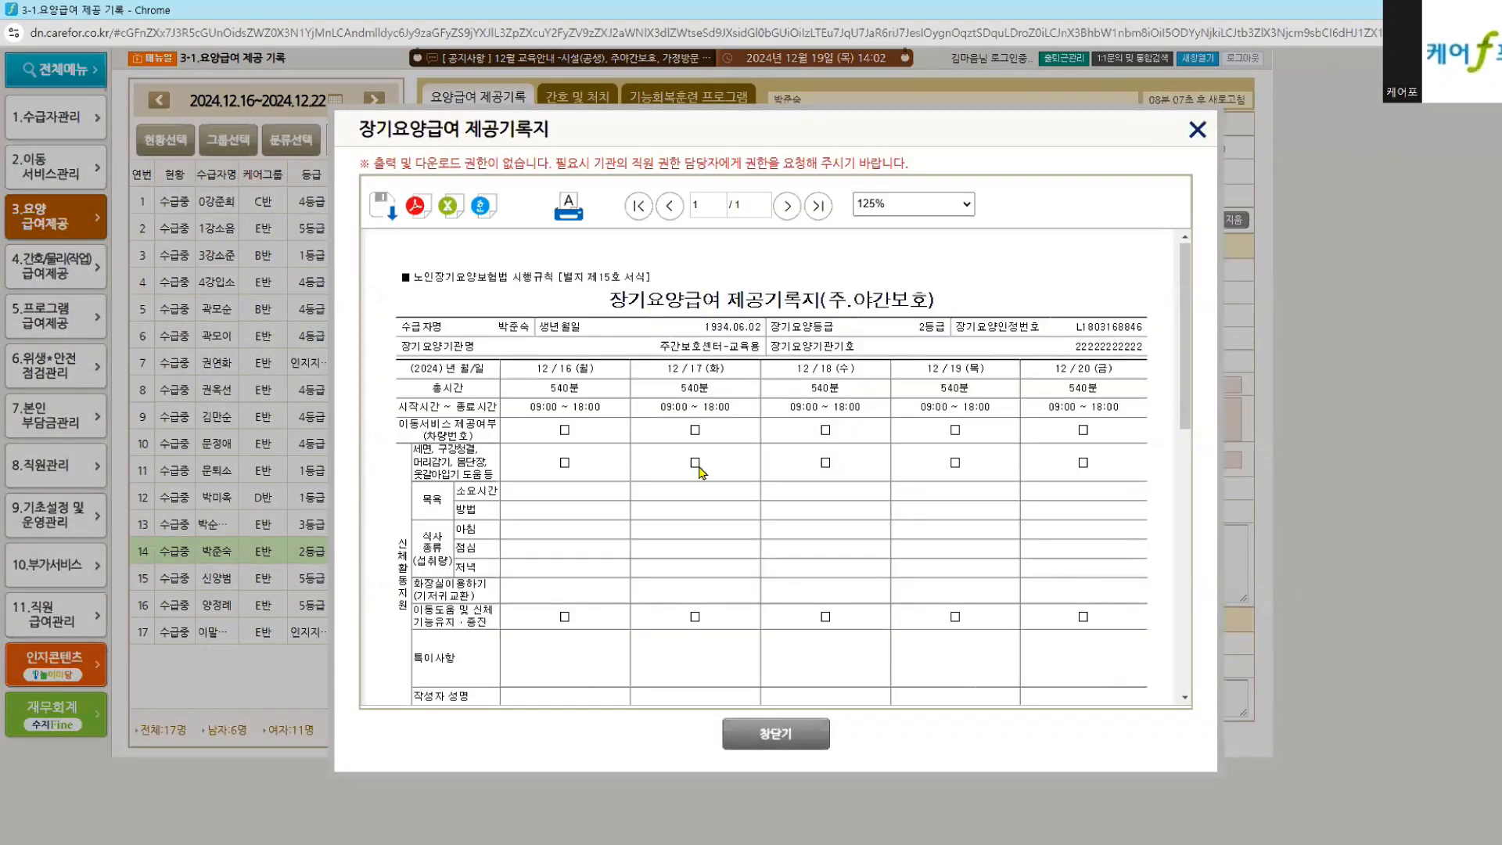
pyautogui.scroll(-2, 713, 470)
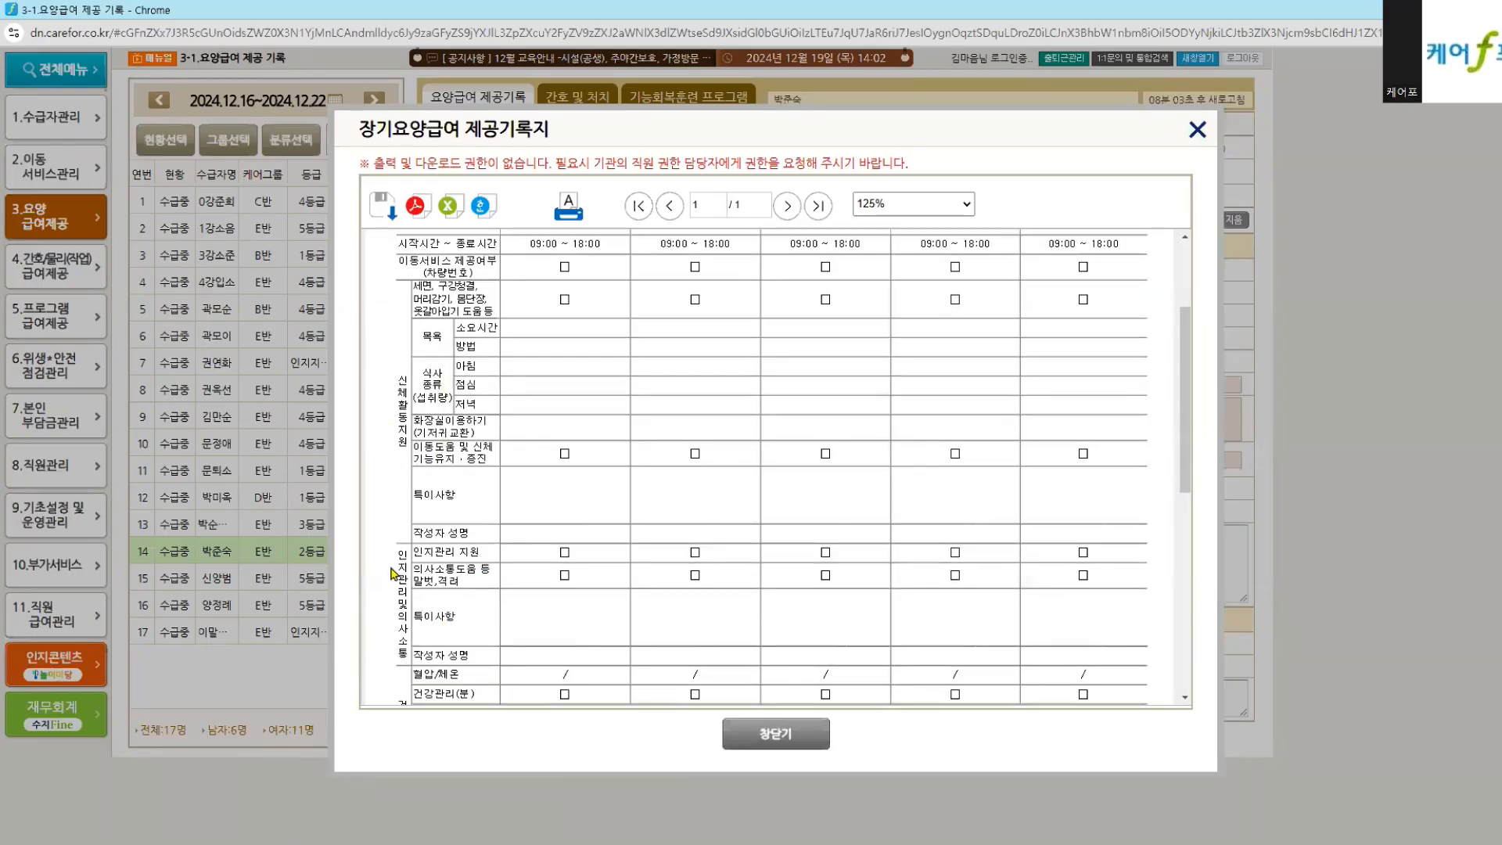
pyautogui.scroll(-1, 459, 615)
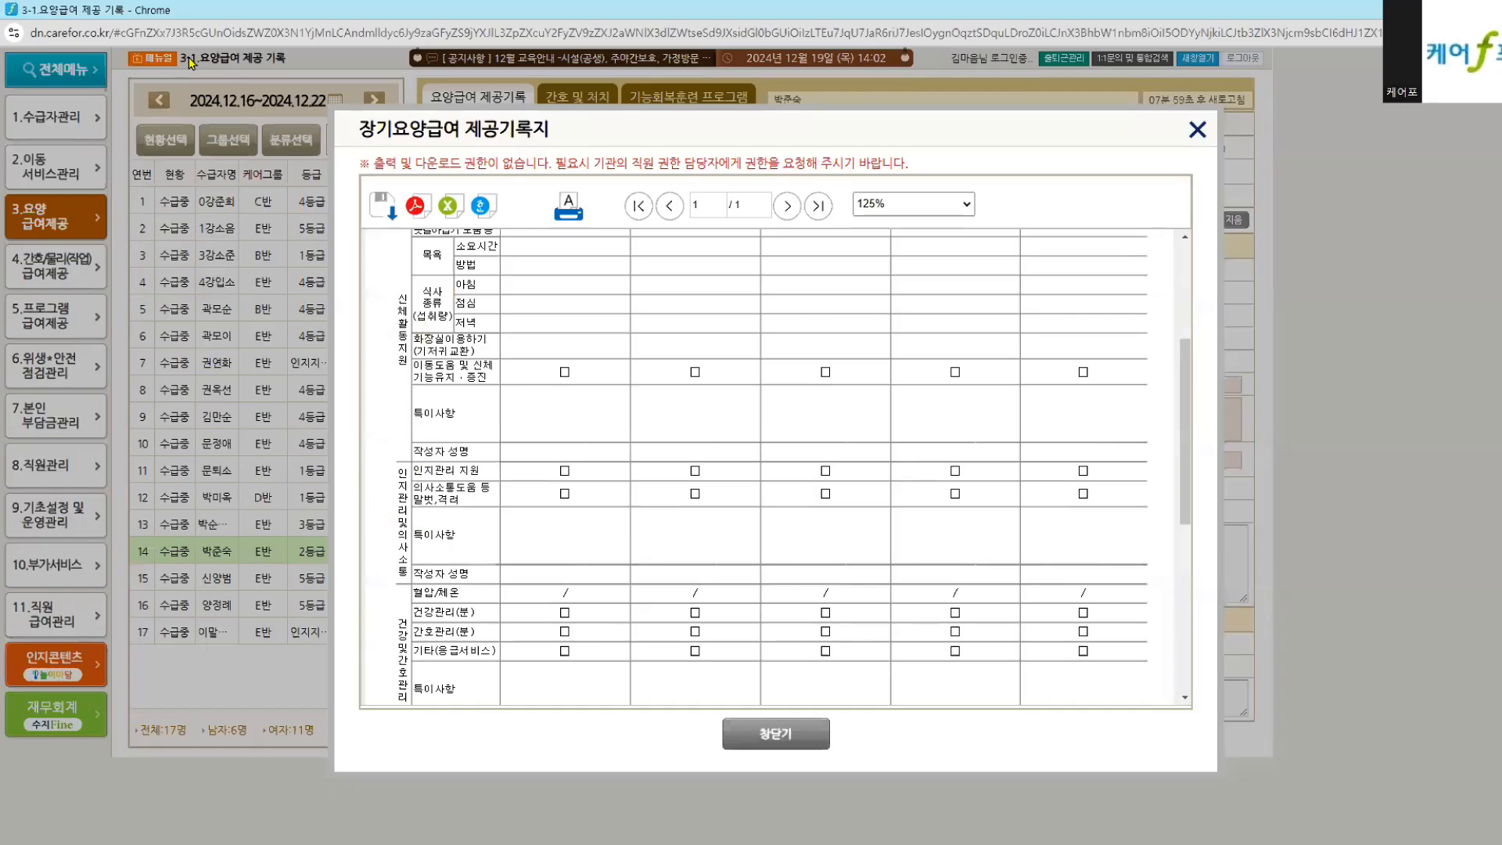
pyautogui.hotkey('alt', 'Tab')
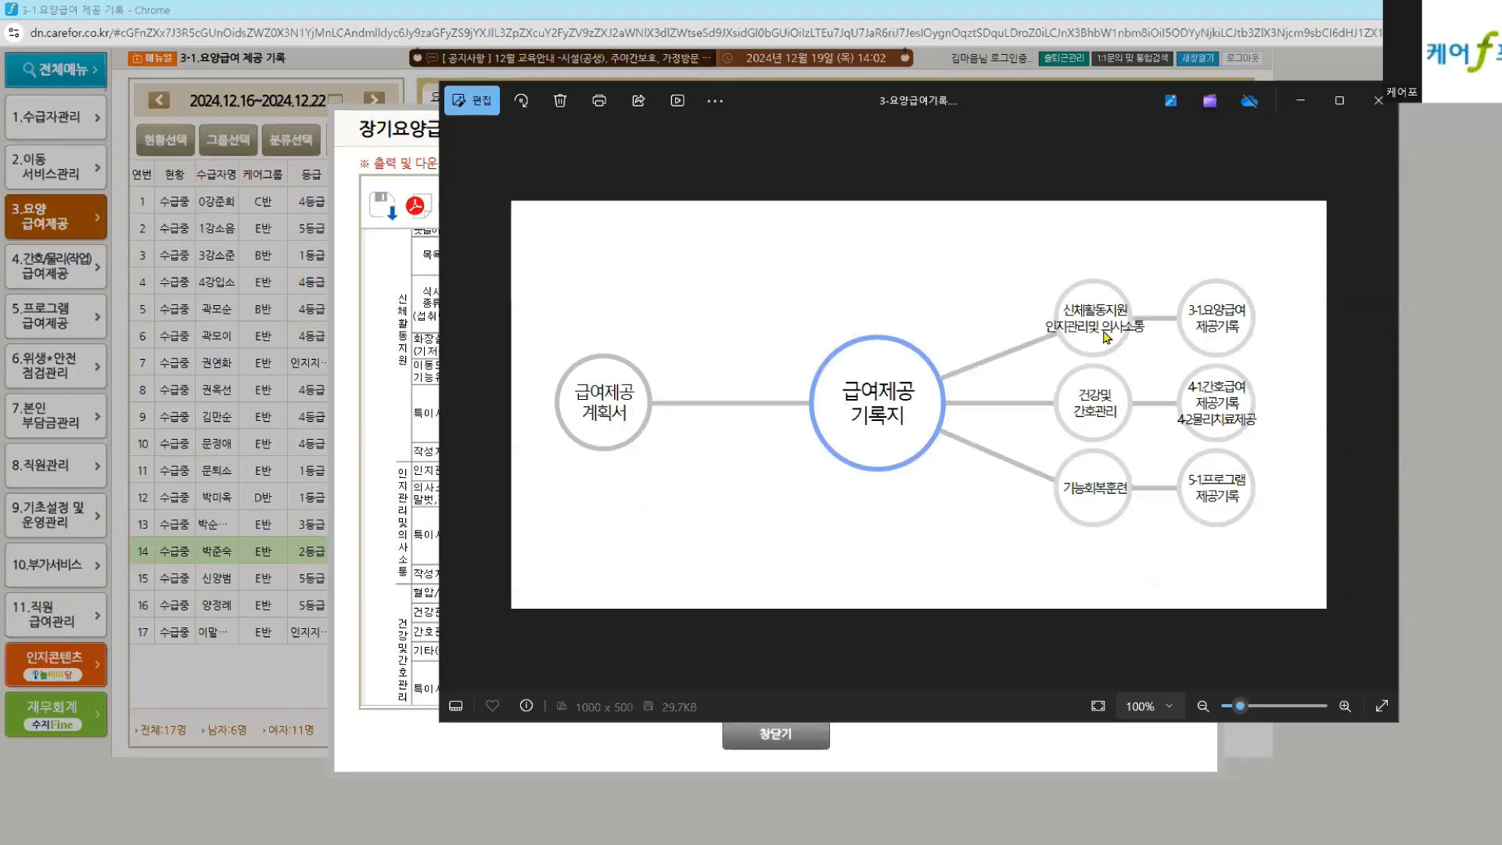
pyautogui.hotkey('alt', 'Tab')
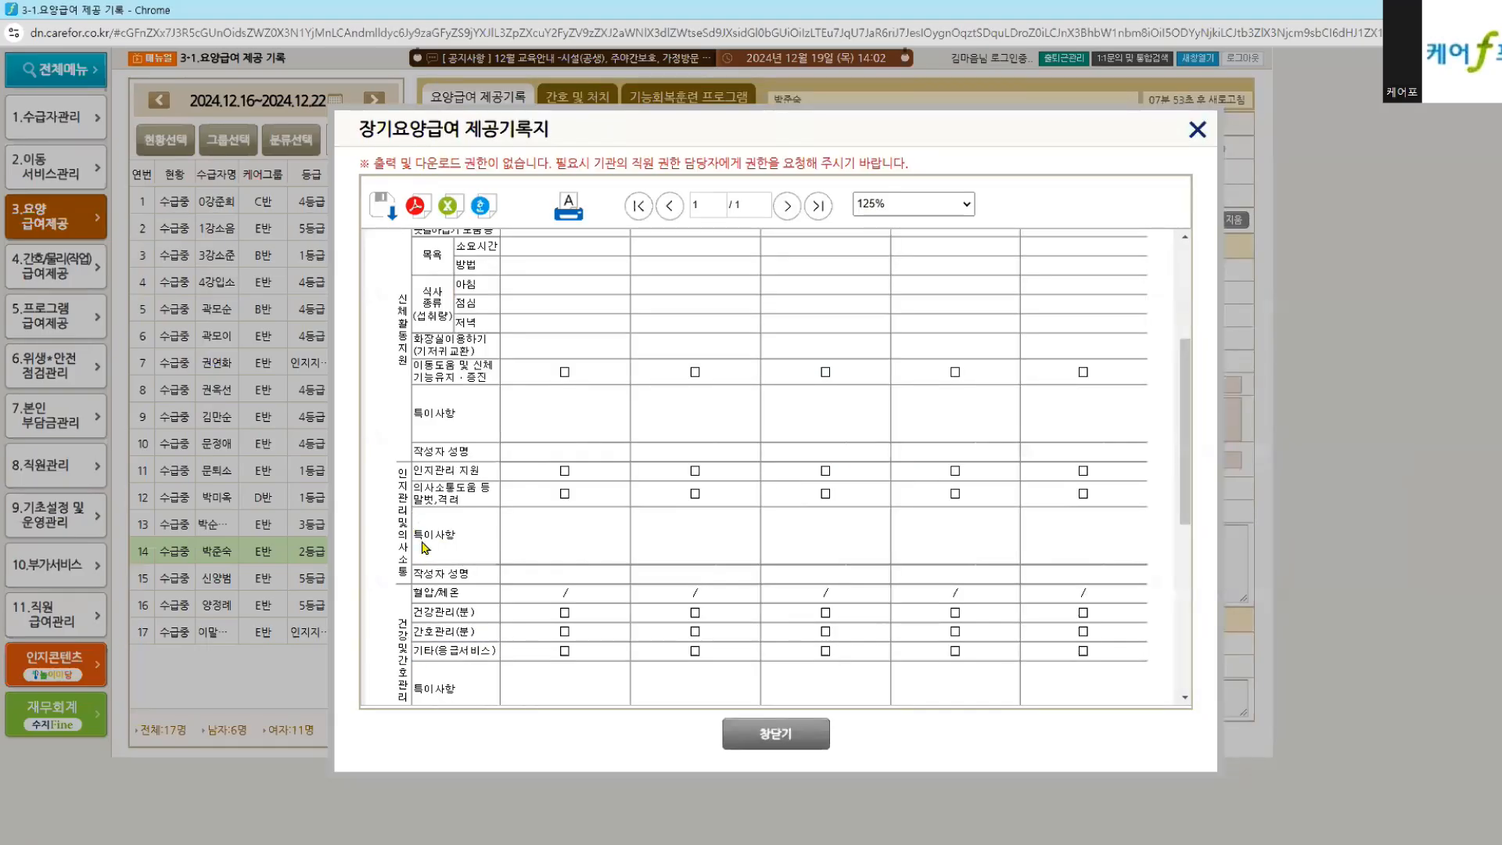
pyautogui.scroll(-2, 417, 516)
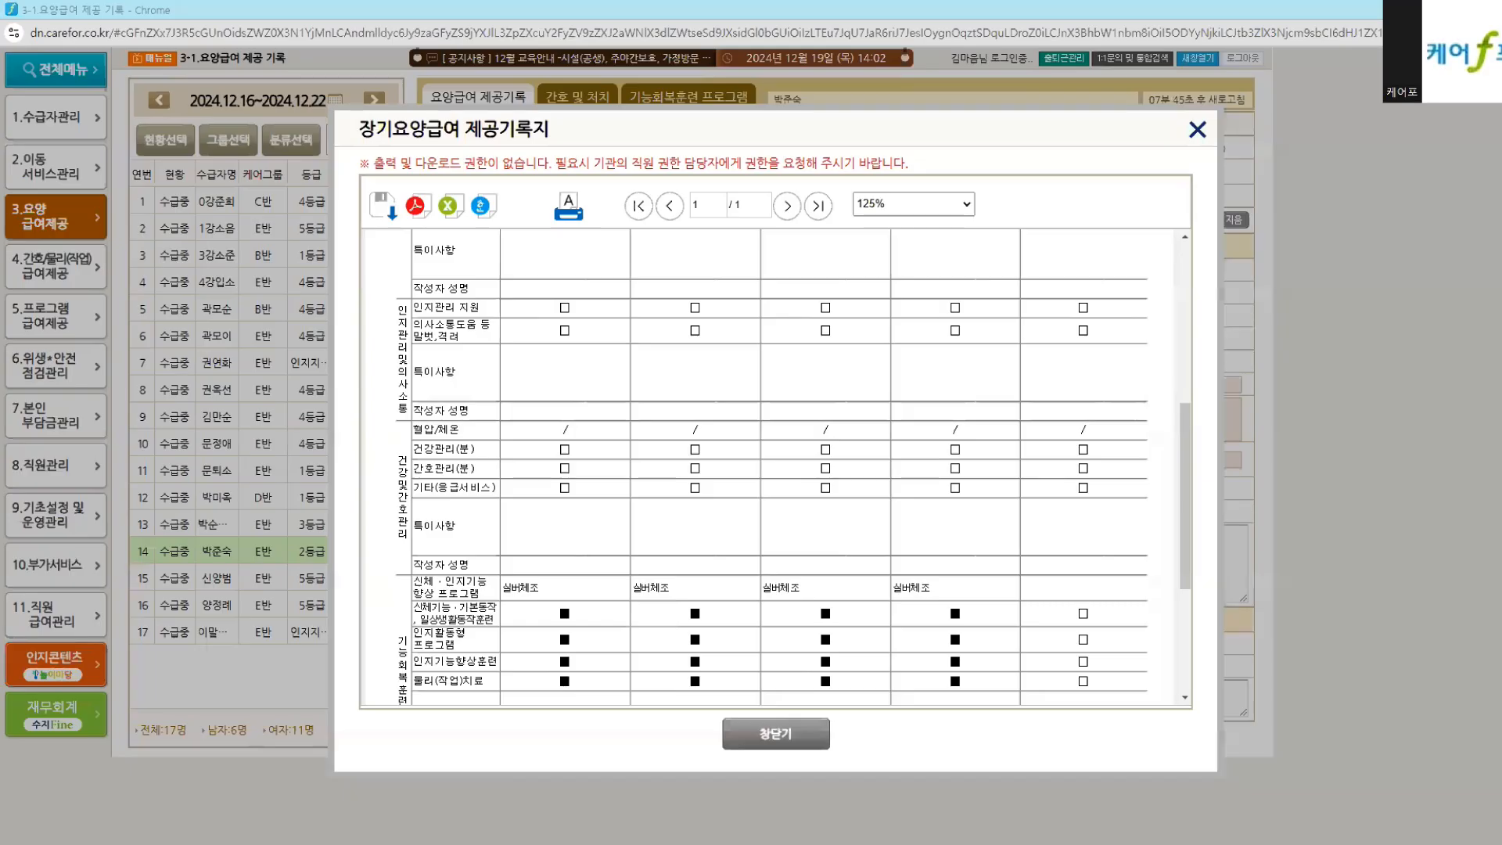
pyautogui.hotkey('alt', 'Tab')
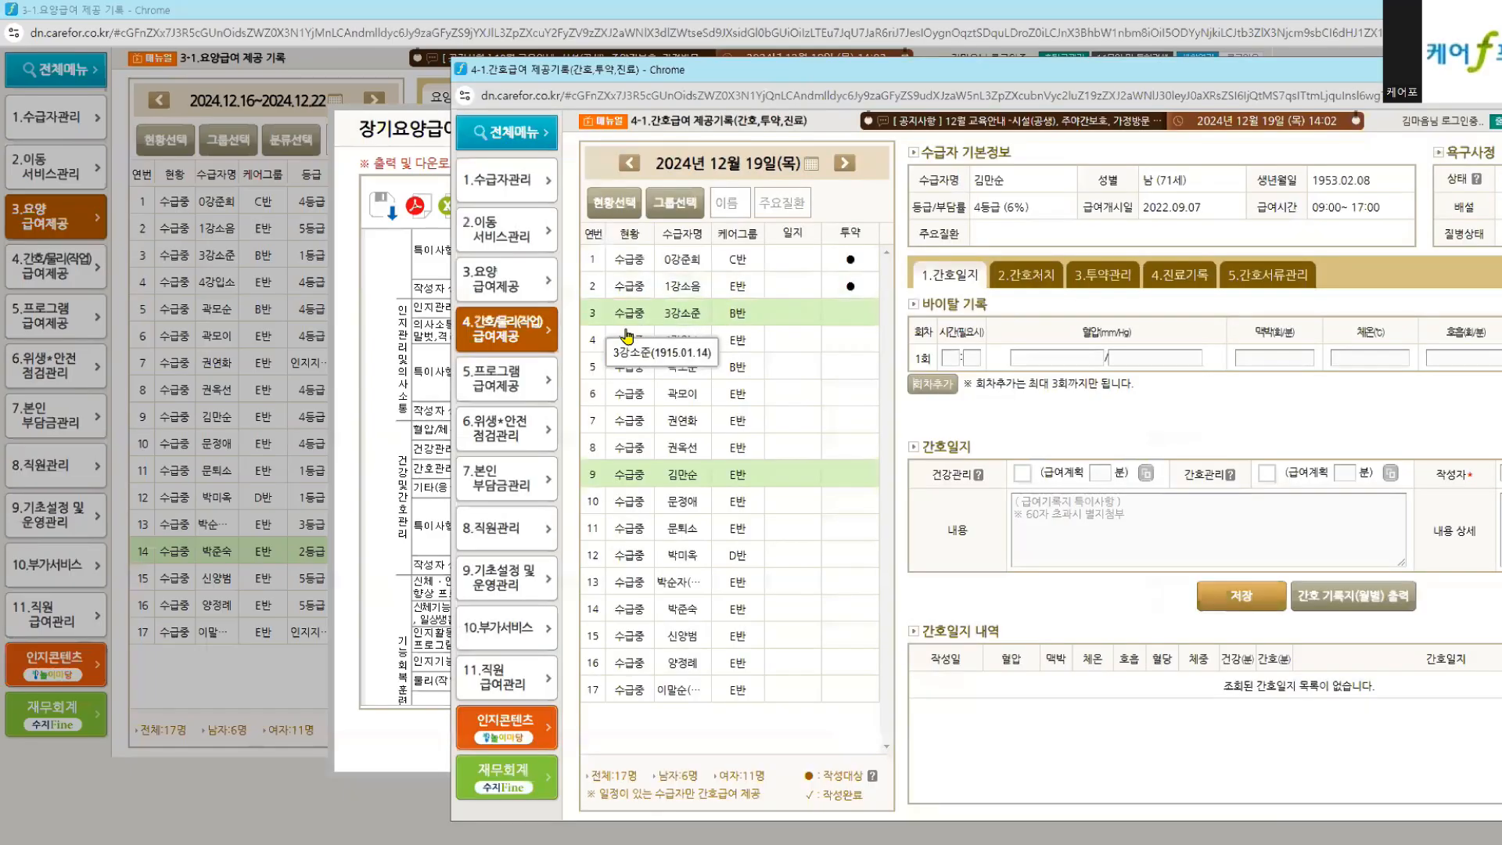
# Step: Load the first recipient's 4-1 nursing record, then view the bottom of the weekly printout
pyautogui.click(639, 258)
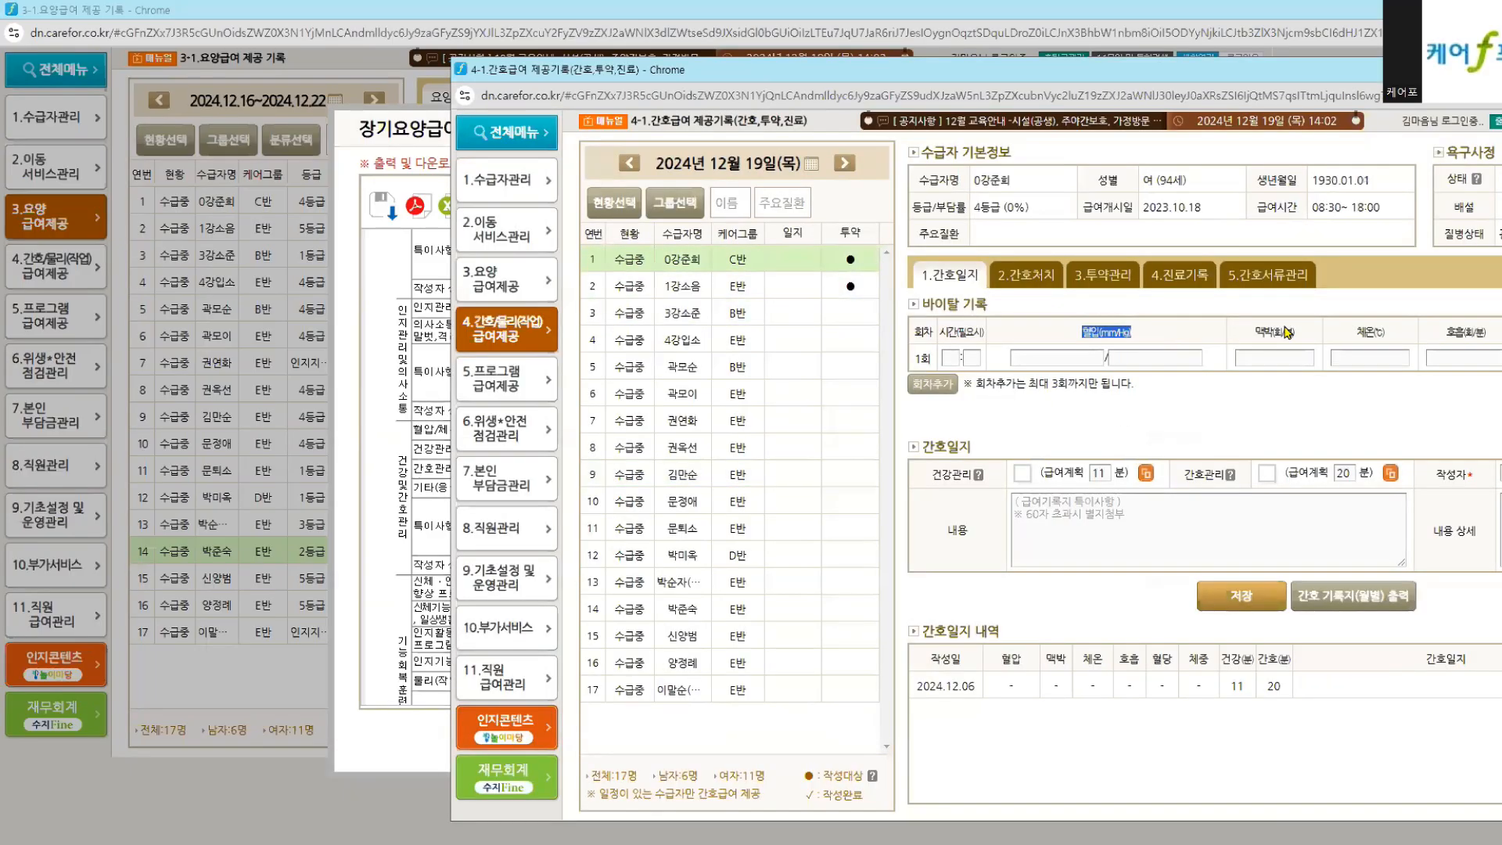
pyautogui.moveTo(1348, 342); pyautogui.dragTo(1414, 341)
pyautogui.doubleClick(958, 531)
pyautogui.click(398, 532)
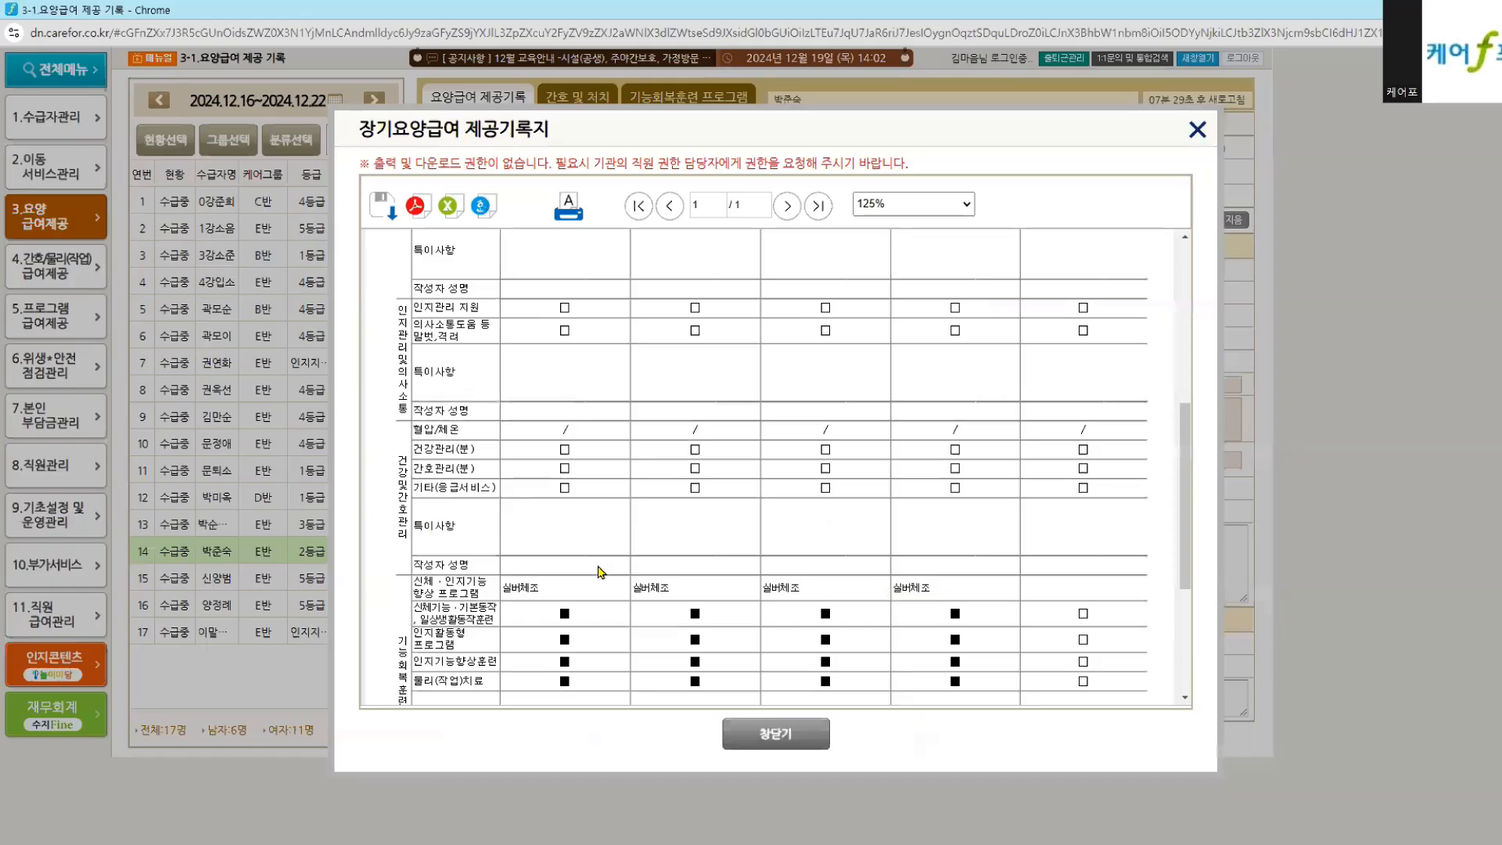
pyautogui.scroll(-2, 583, 536)
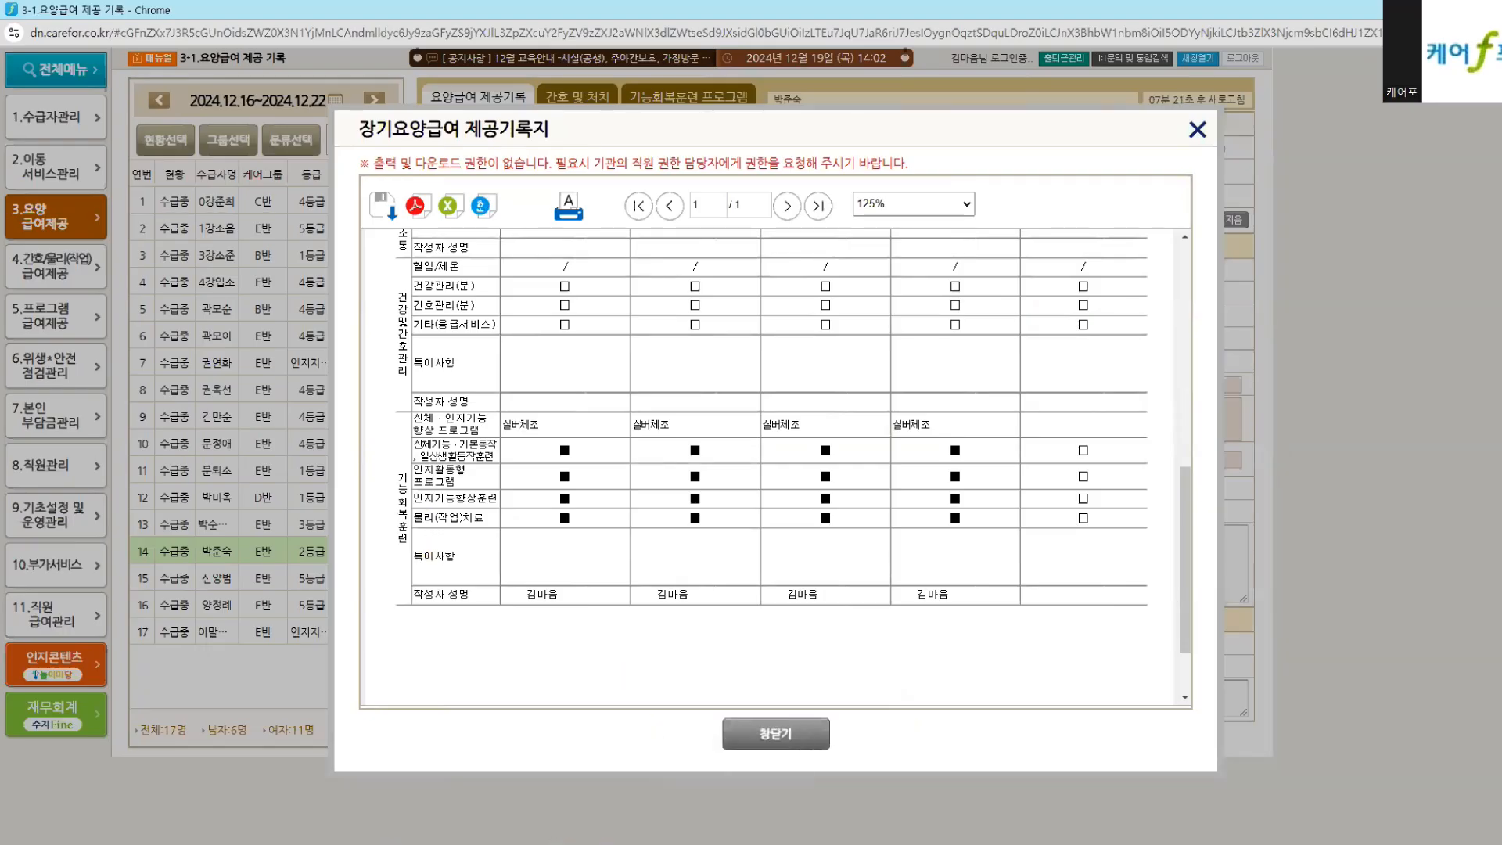
# Step: Close the 9-1-1 basic-setup and 7-1 copayment billing windows, returning to the 4-1 nursing window
pyautogui.click(548, 844)
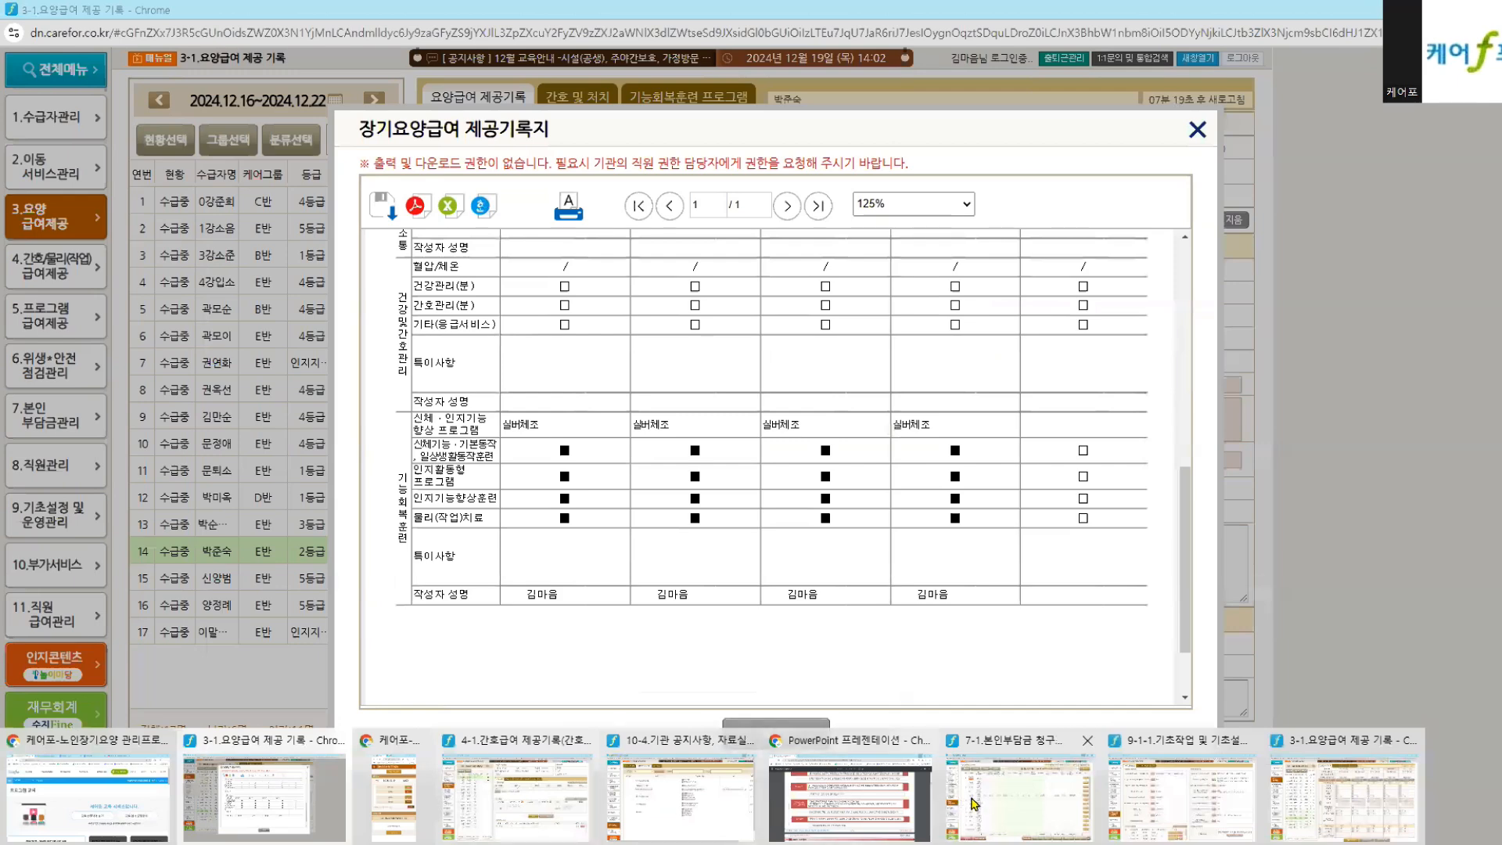
pyautogui.click(1249, 740)
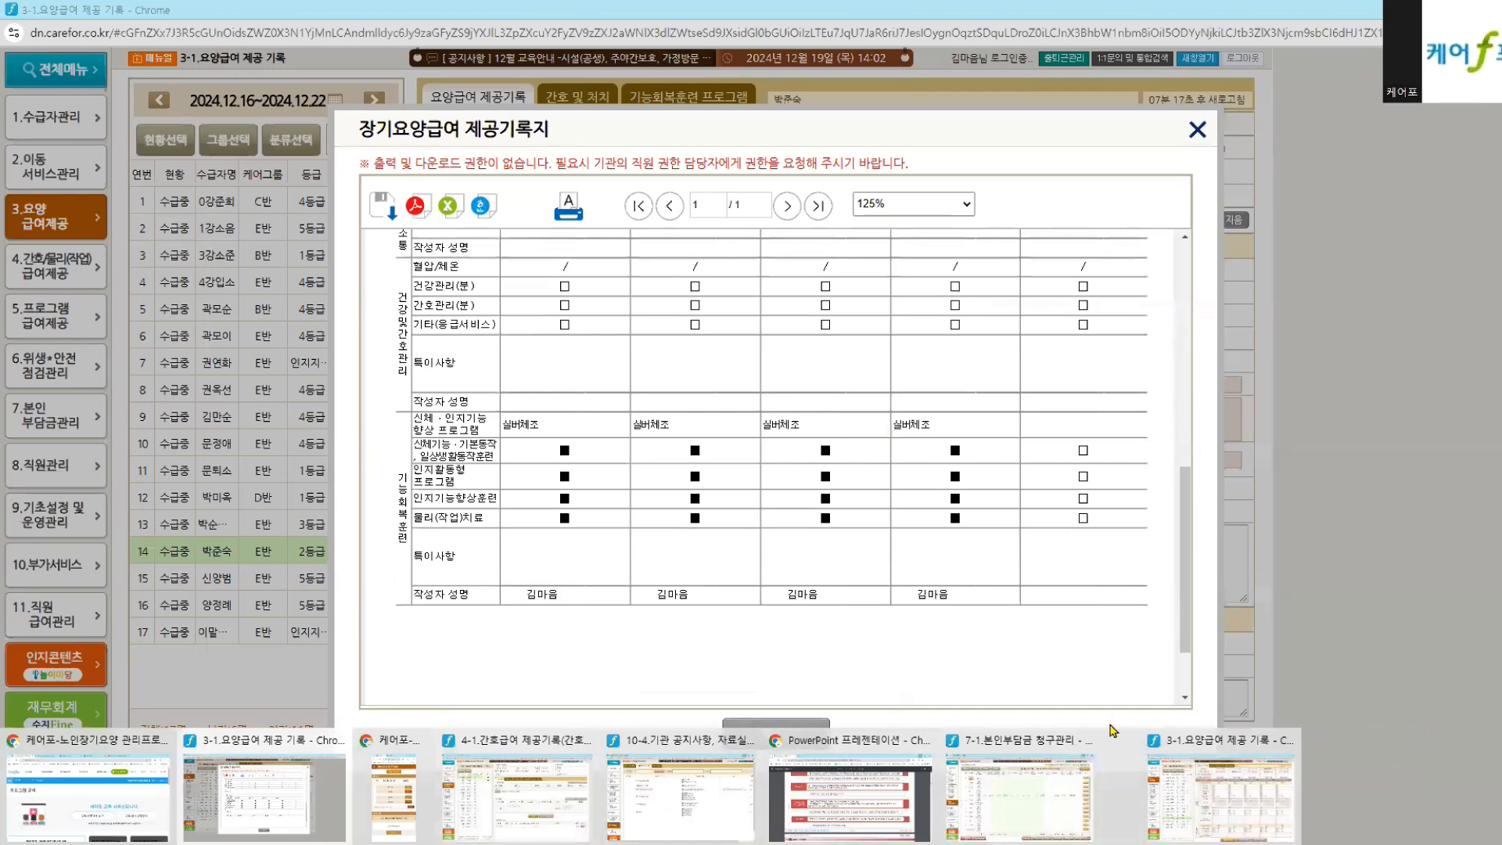
pyautogui.click(1087, 740)
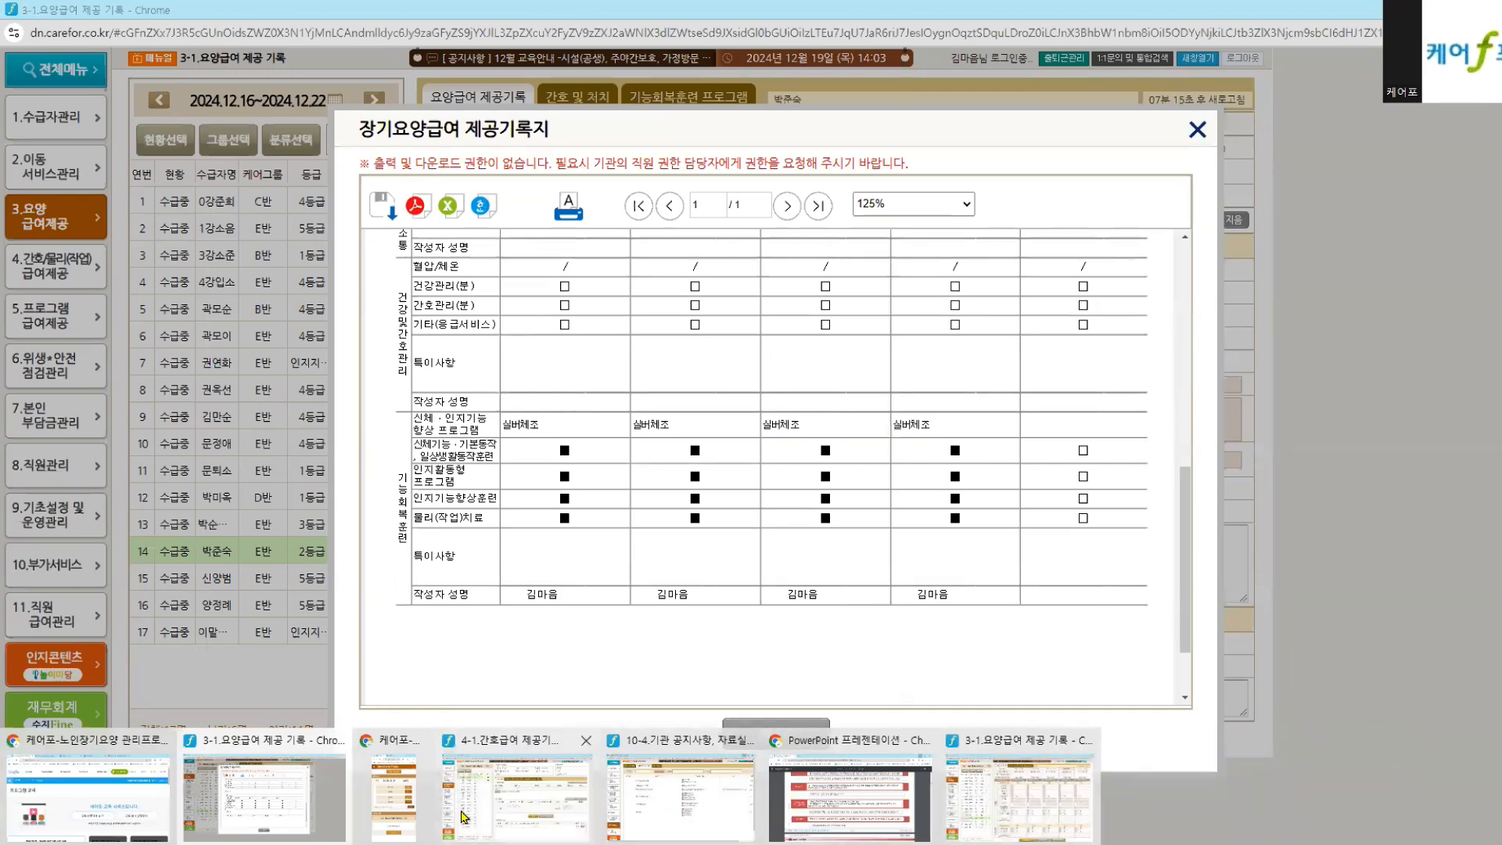
pyautogui.click(545, 816)
# Step: Open 5-1.프로그램제공기록 and check the first program's 실버체조 record for 2024.12.19
pyautogui.click(516, 383)
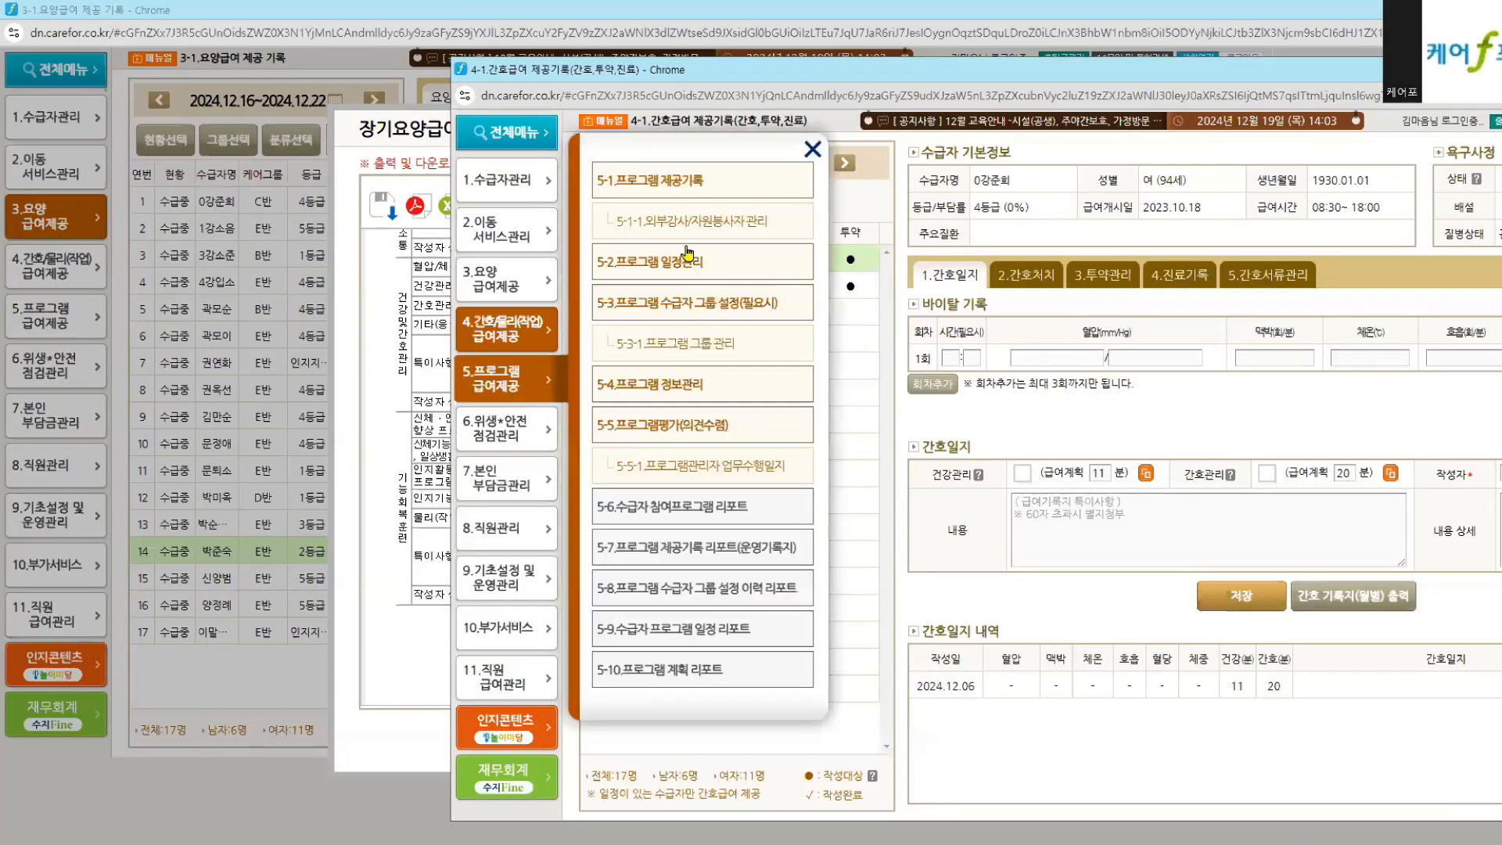
pyautogui.click(667, 183)
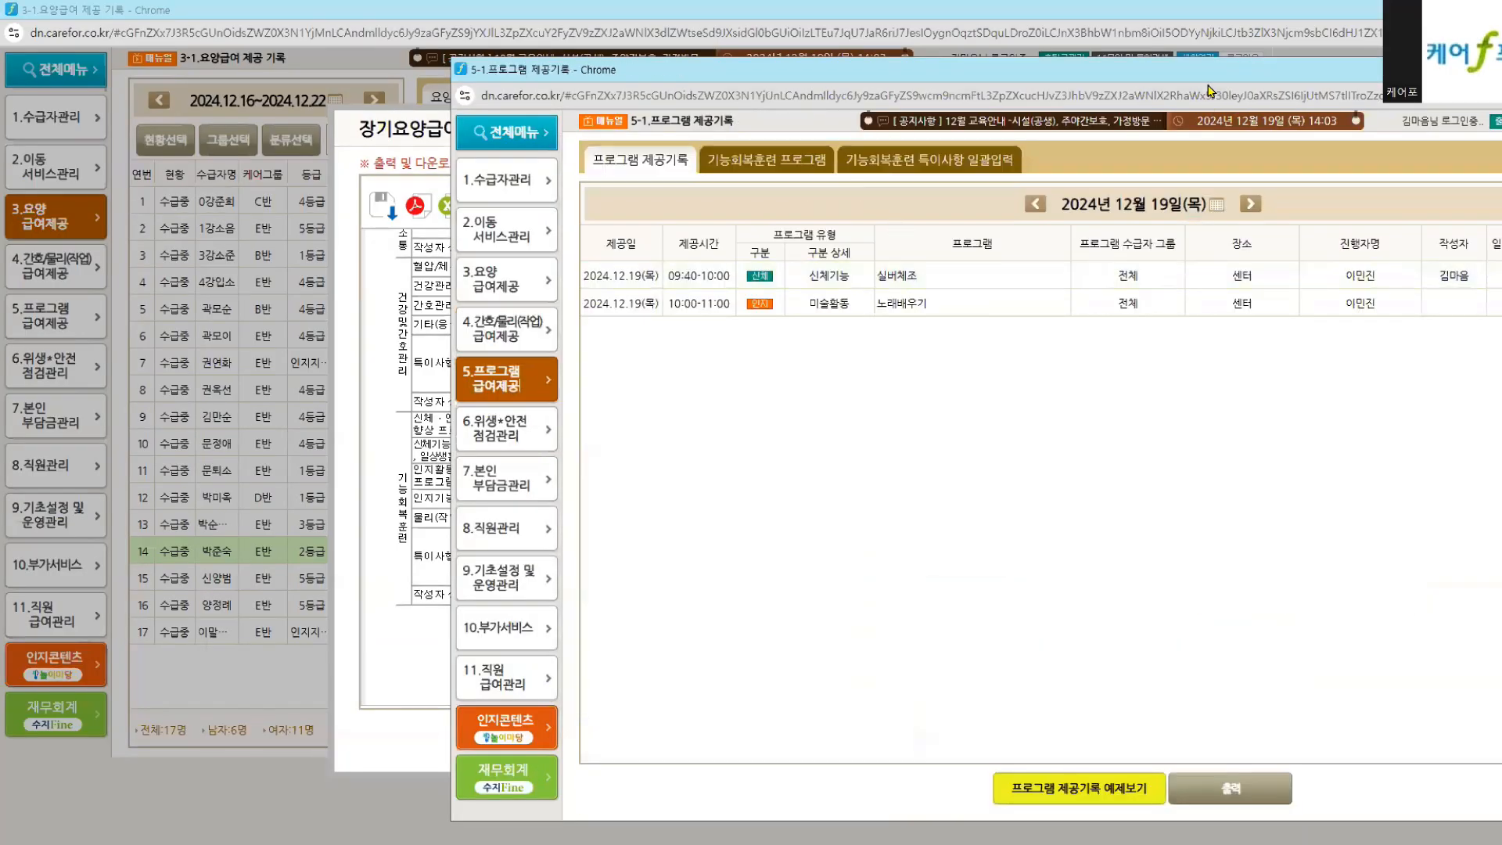
pyautogui.moveTo(1160, 84); pyautogui.dragTo(949, 105)
pyautogui.click(1370, 298)
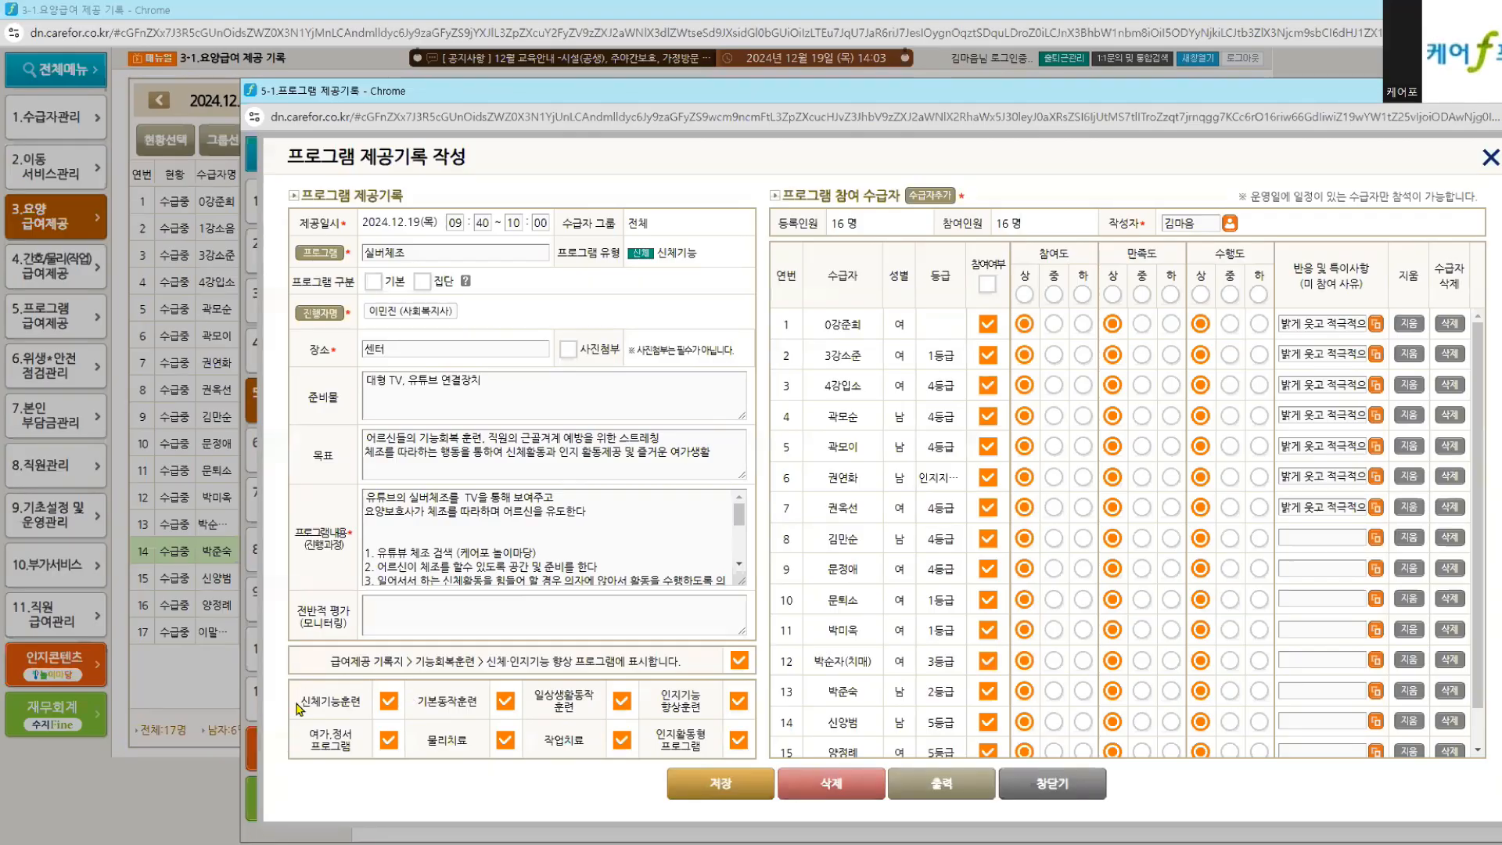
pyautogui.moveTo(384, 661); pyautogui.dragTo(587, 662)
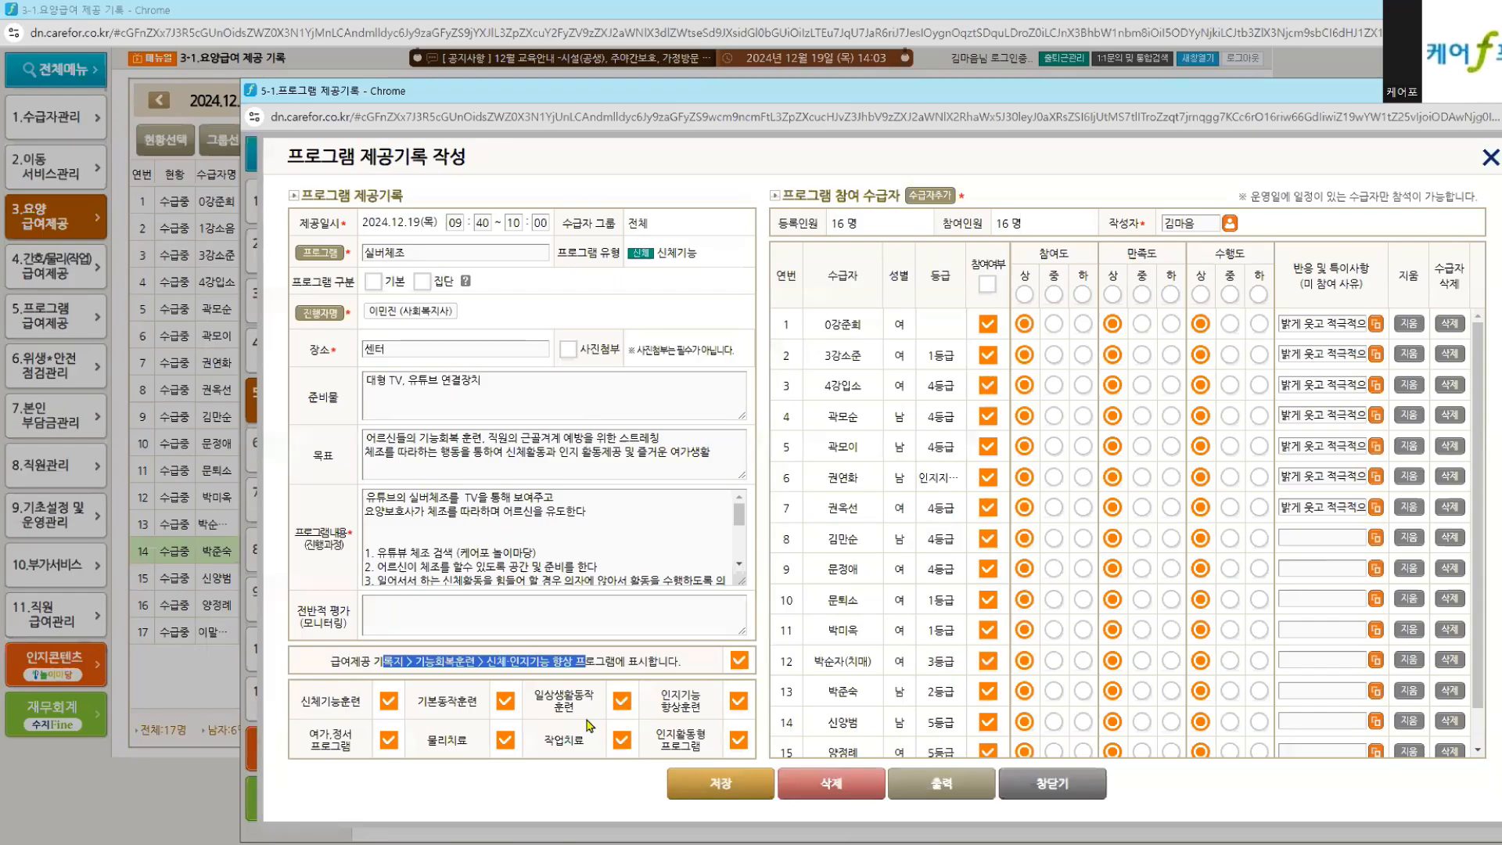
# Step: Compare with the printout's 기능회복훈련 section listing 실버체조 and the care record diagram
pyautogui.click(852, 843)
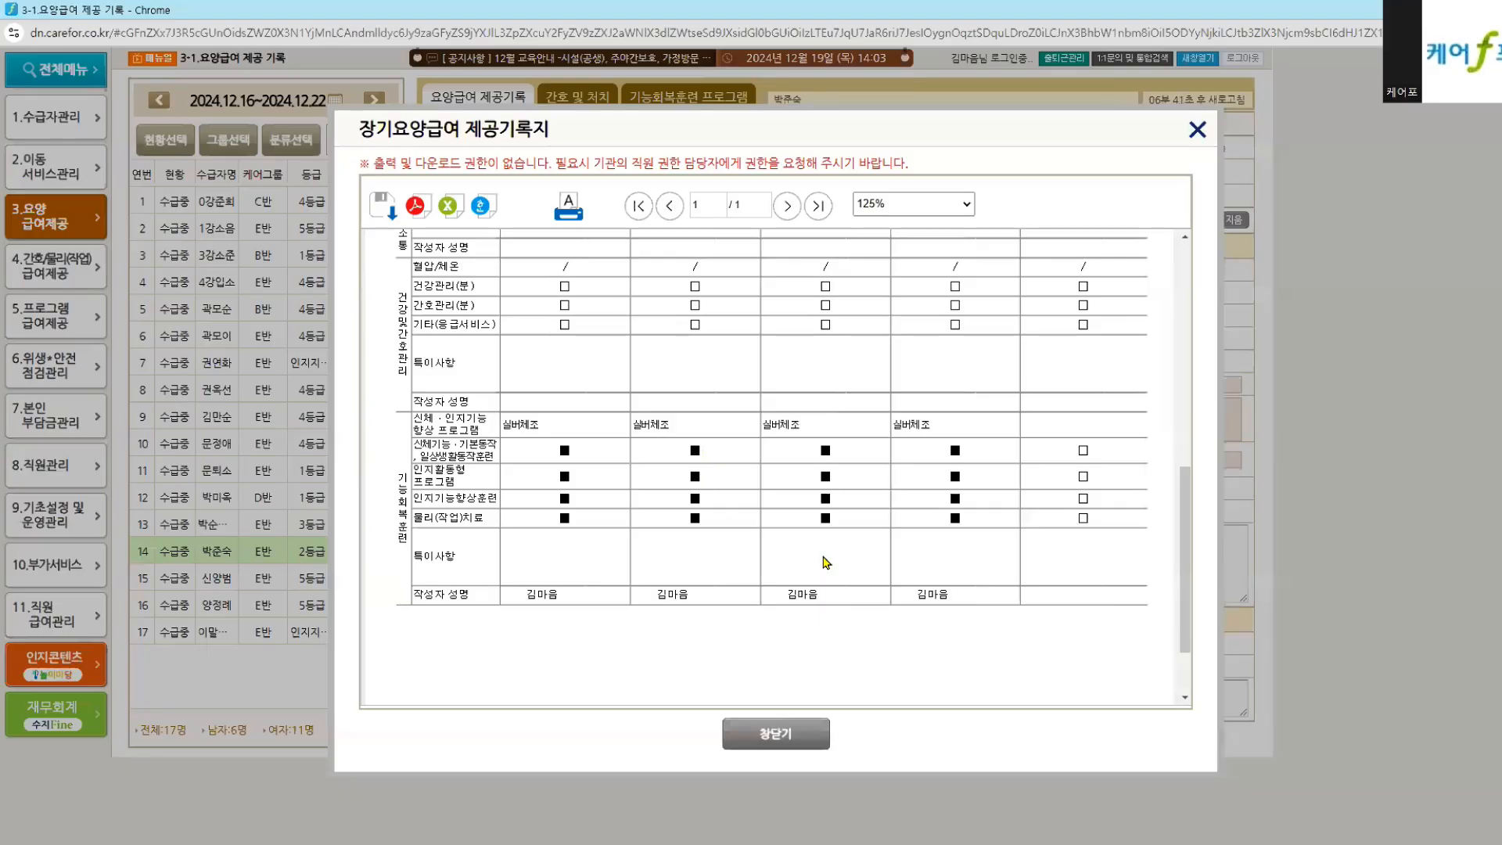
pyautogui.scroll(2, 686, 549)
pyautogui.hotkey('alt', 'Tab')
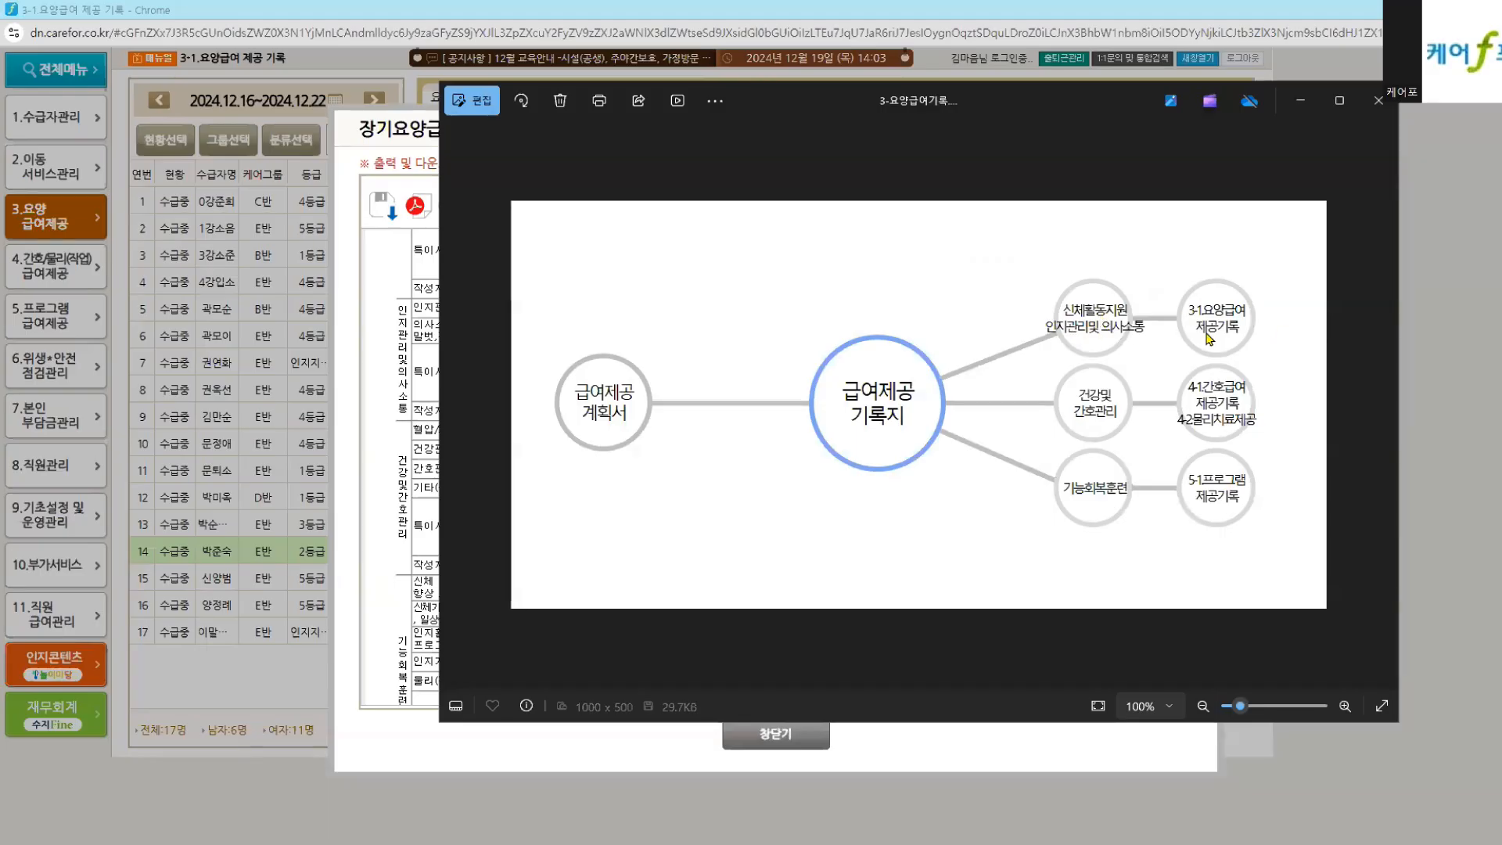
pyautogui.click(319, 384)
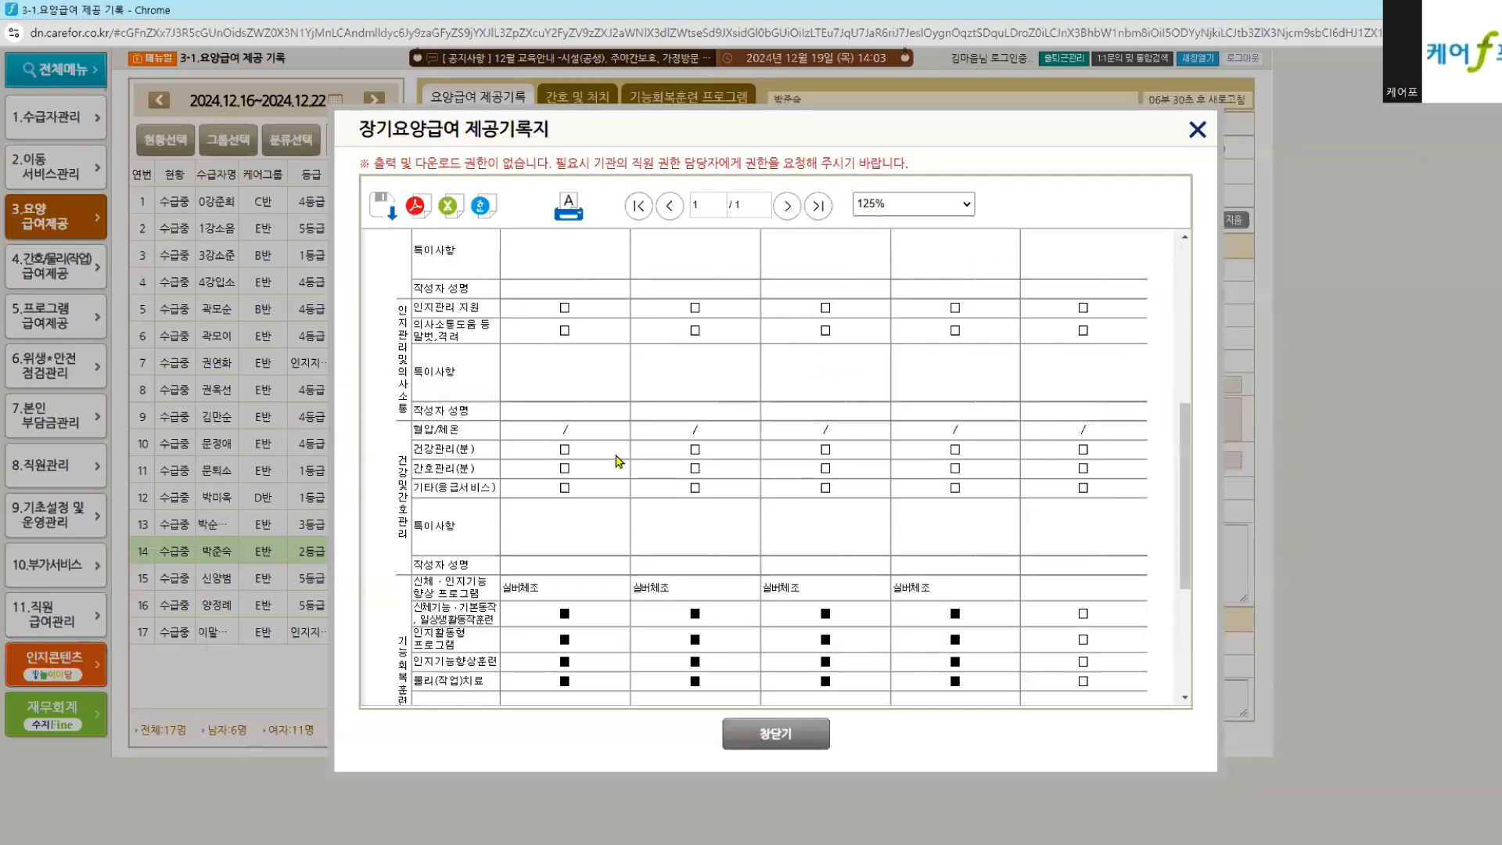
# Step: Close the printout and reopen 3-1.요양급여 제공 기록 for 2024.12.16–2024.12.22 from the menu
pyautogui.click(773, 734)
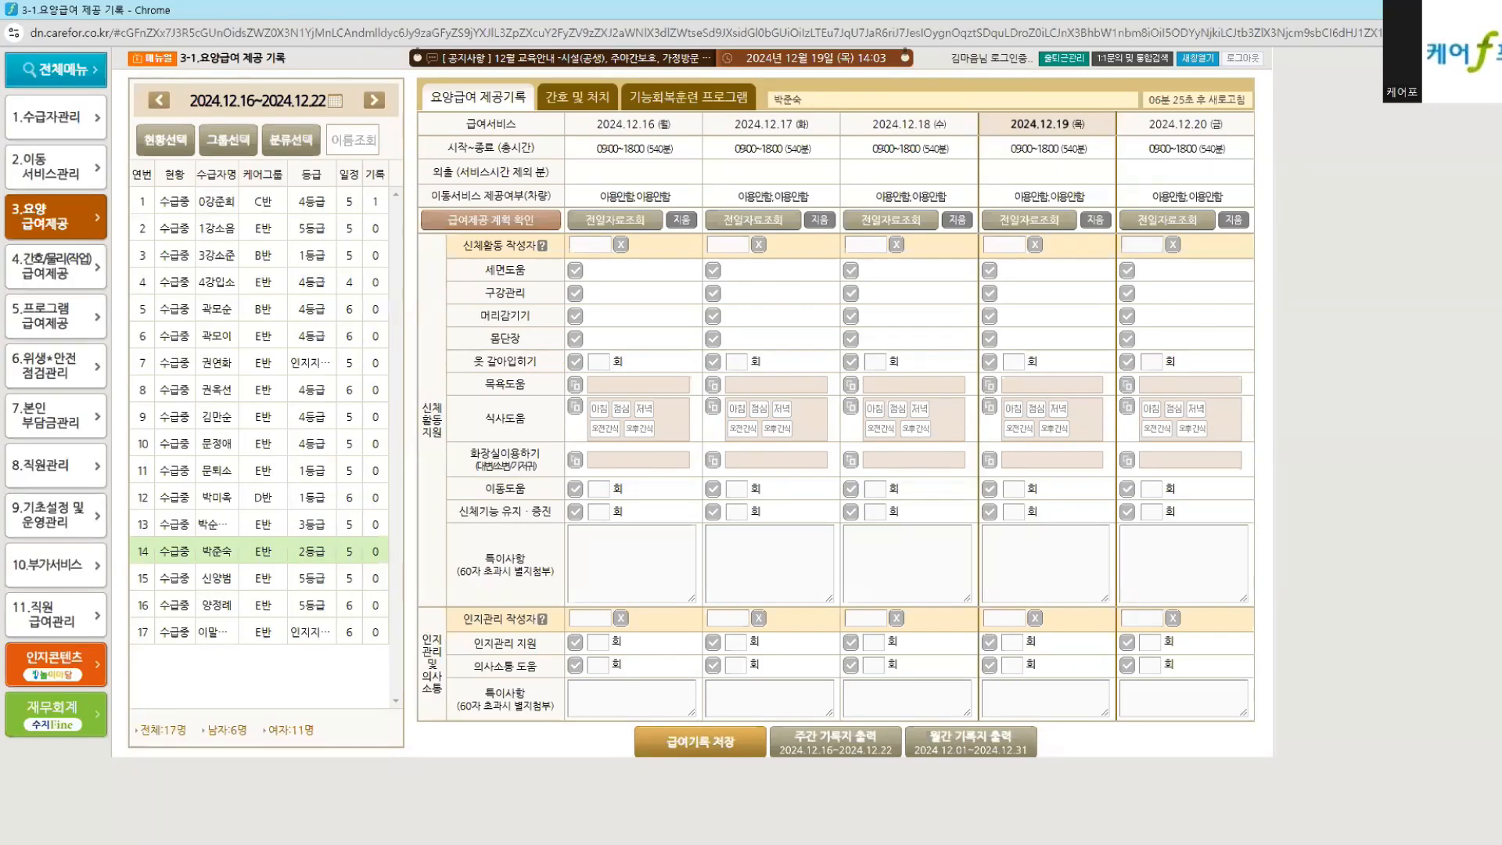
pyautogui.hotkey('alt', 'Tab')
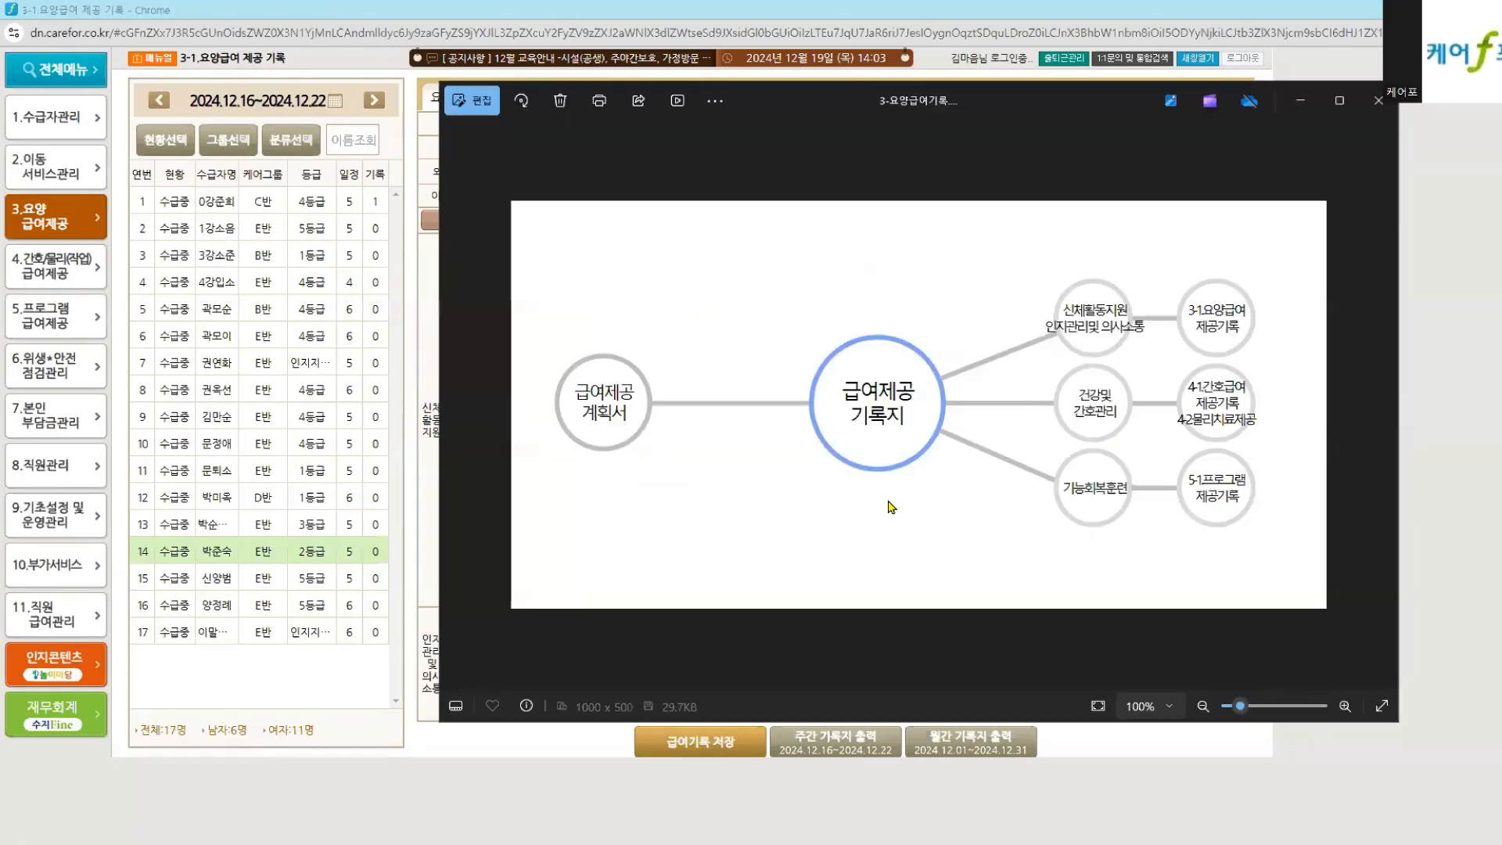
pyautogui.click(56, 225)
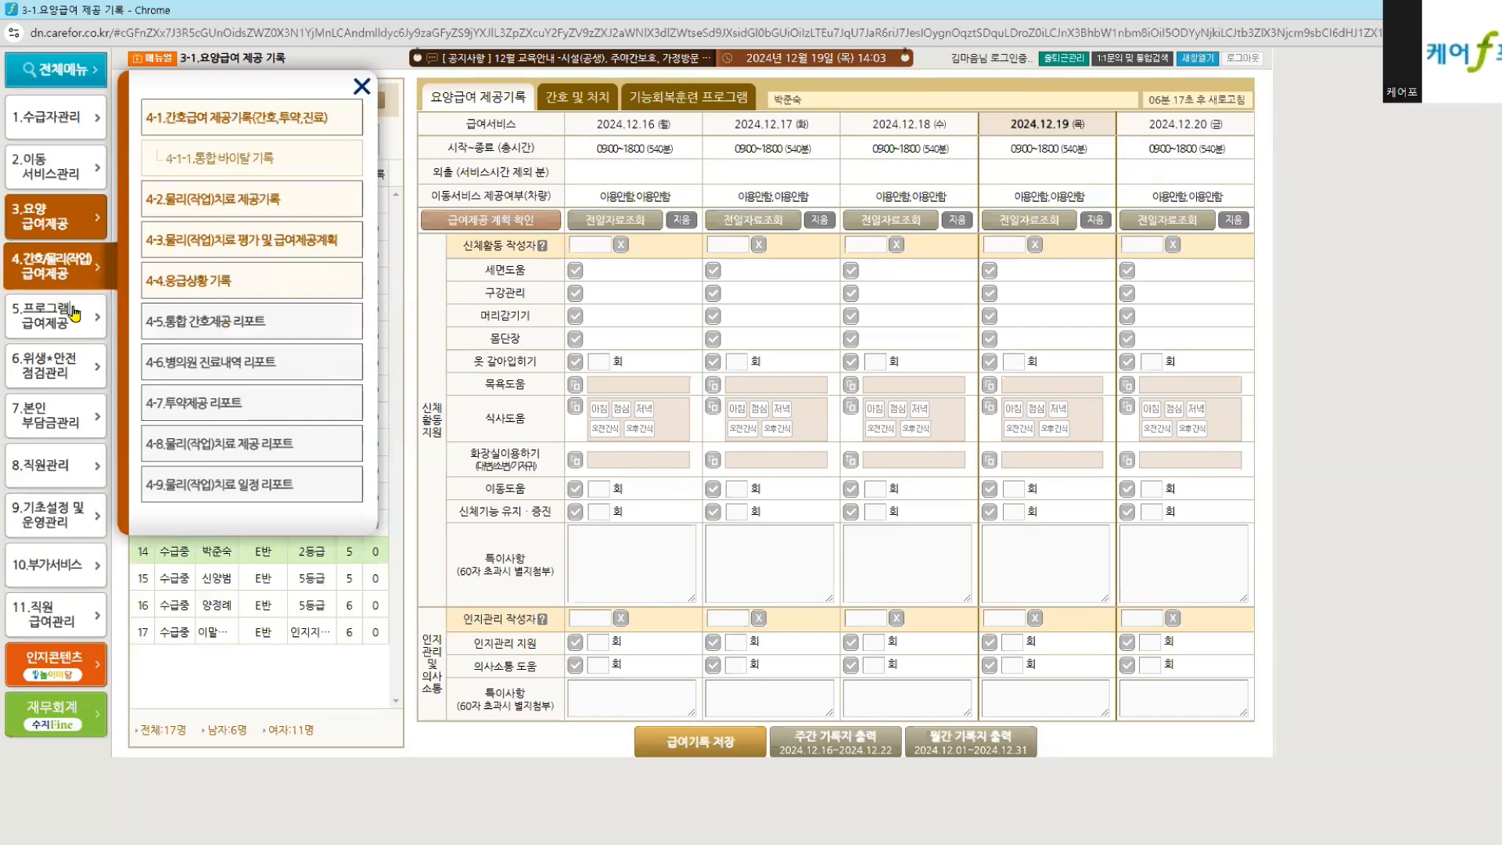
pyautogui.moveTo(75, 314)
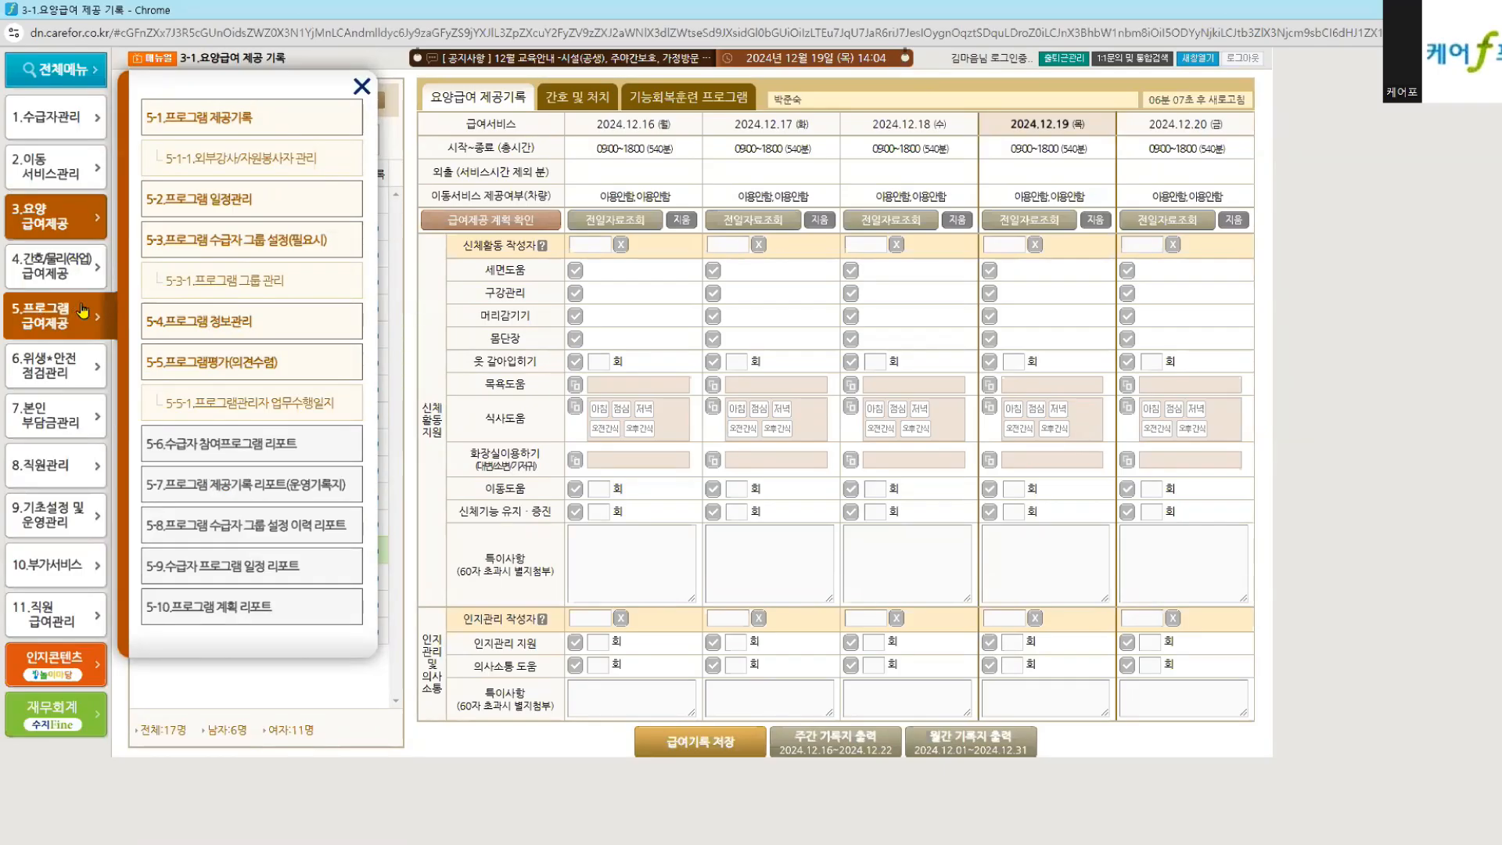
pyautogui.moveTo(33, 212)
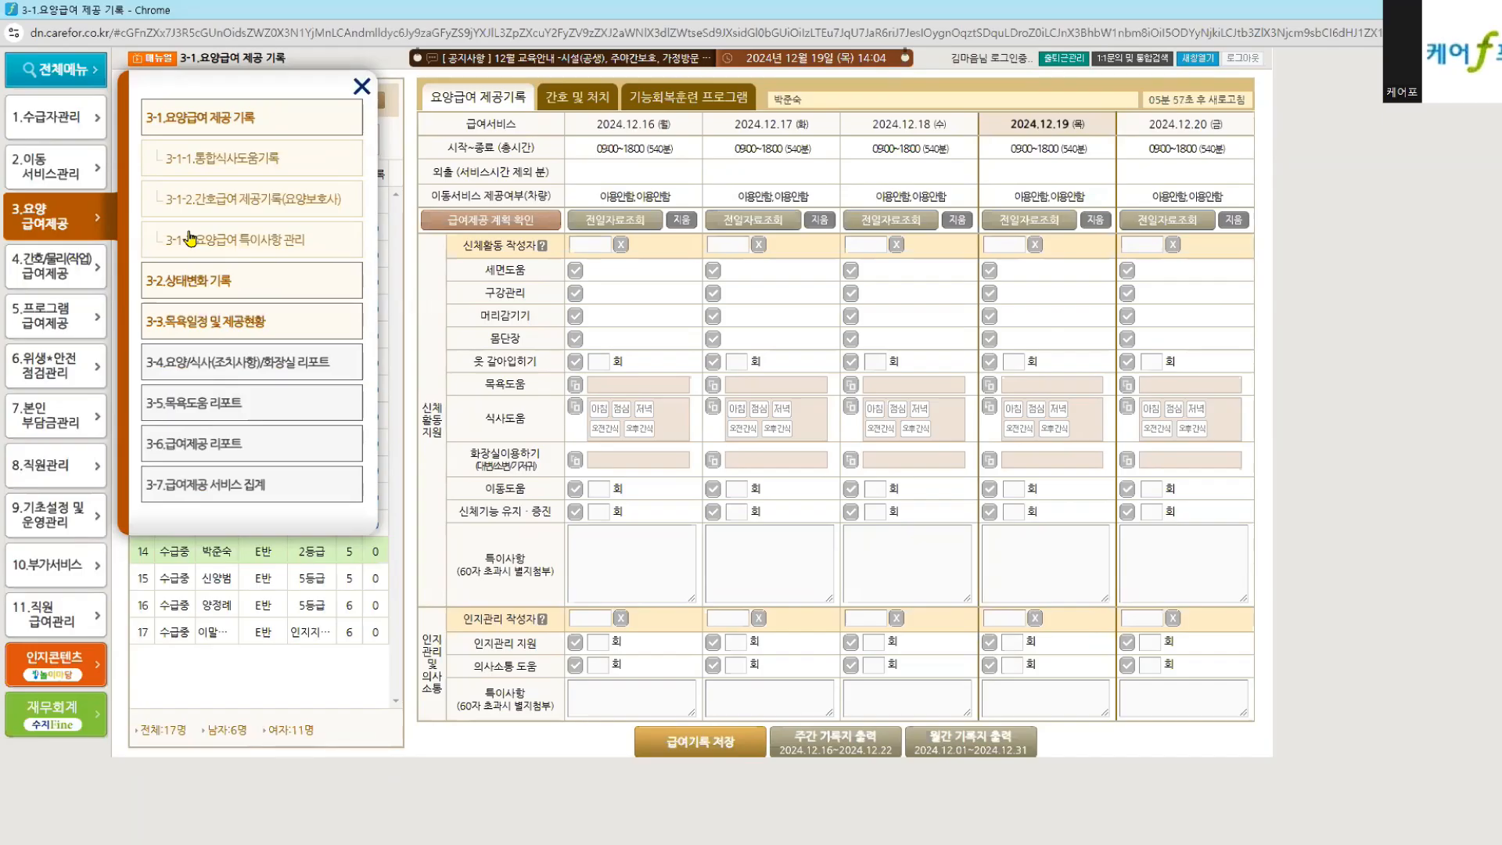
pyautogui.click(223, 124)
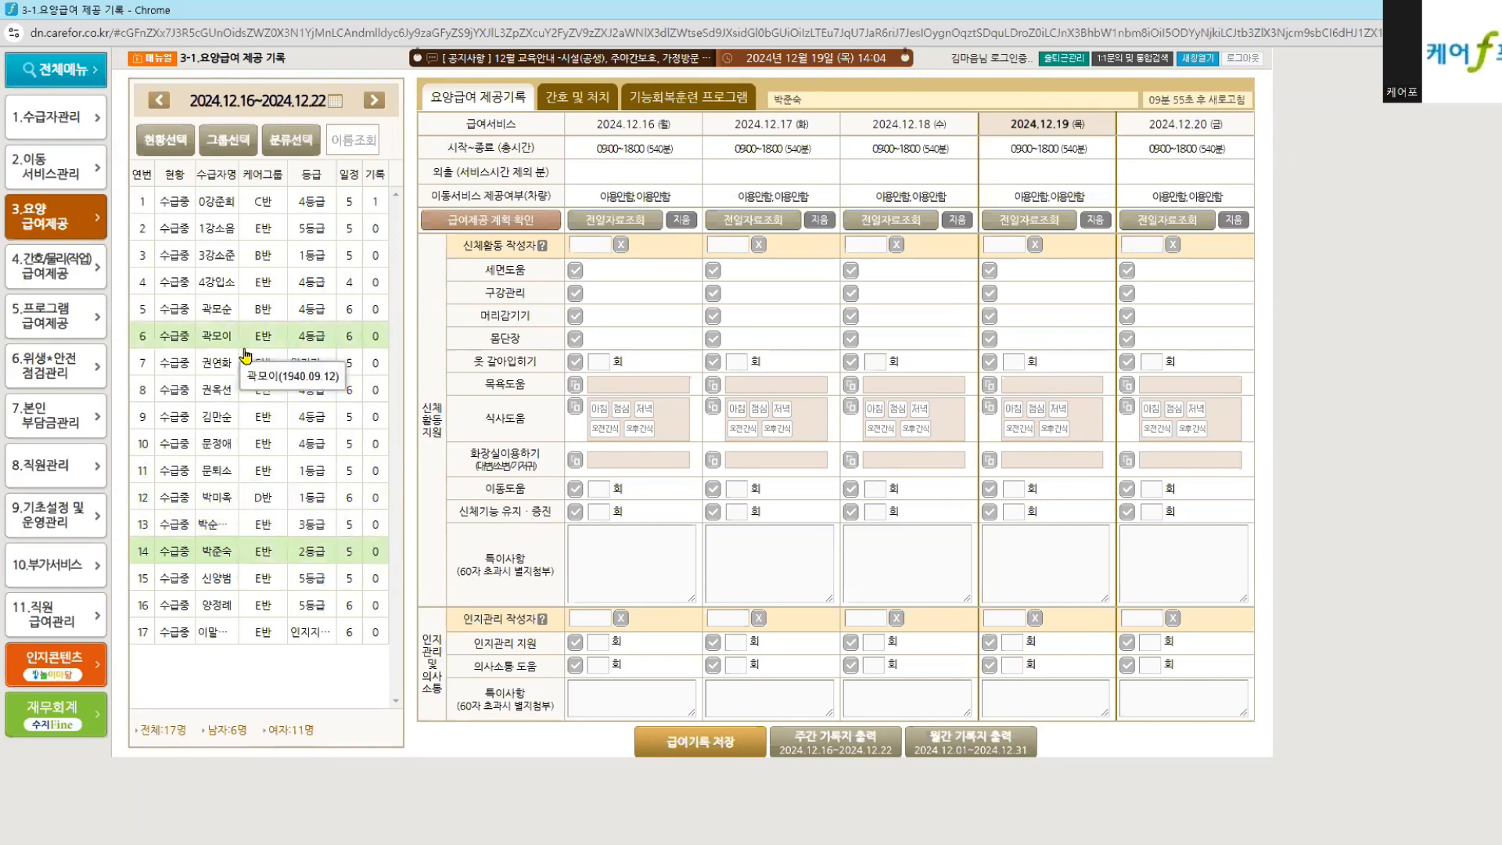
# Step: For recipient 4 on 12.16, set the care worker as writer and tick 세면도움, 구강관리, 머리감기기, 몸단장, 옷갈아입히기
pyautogui.click(271, 290)
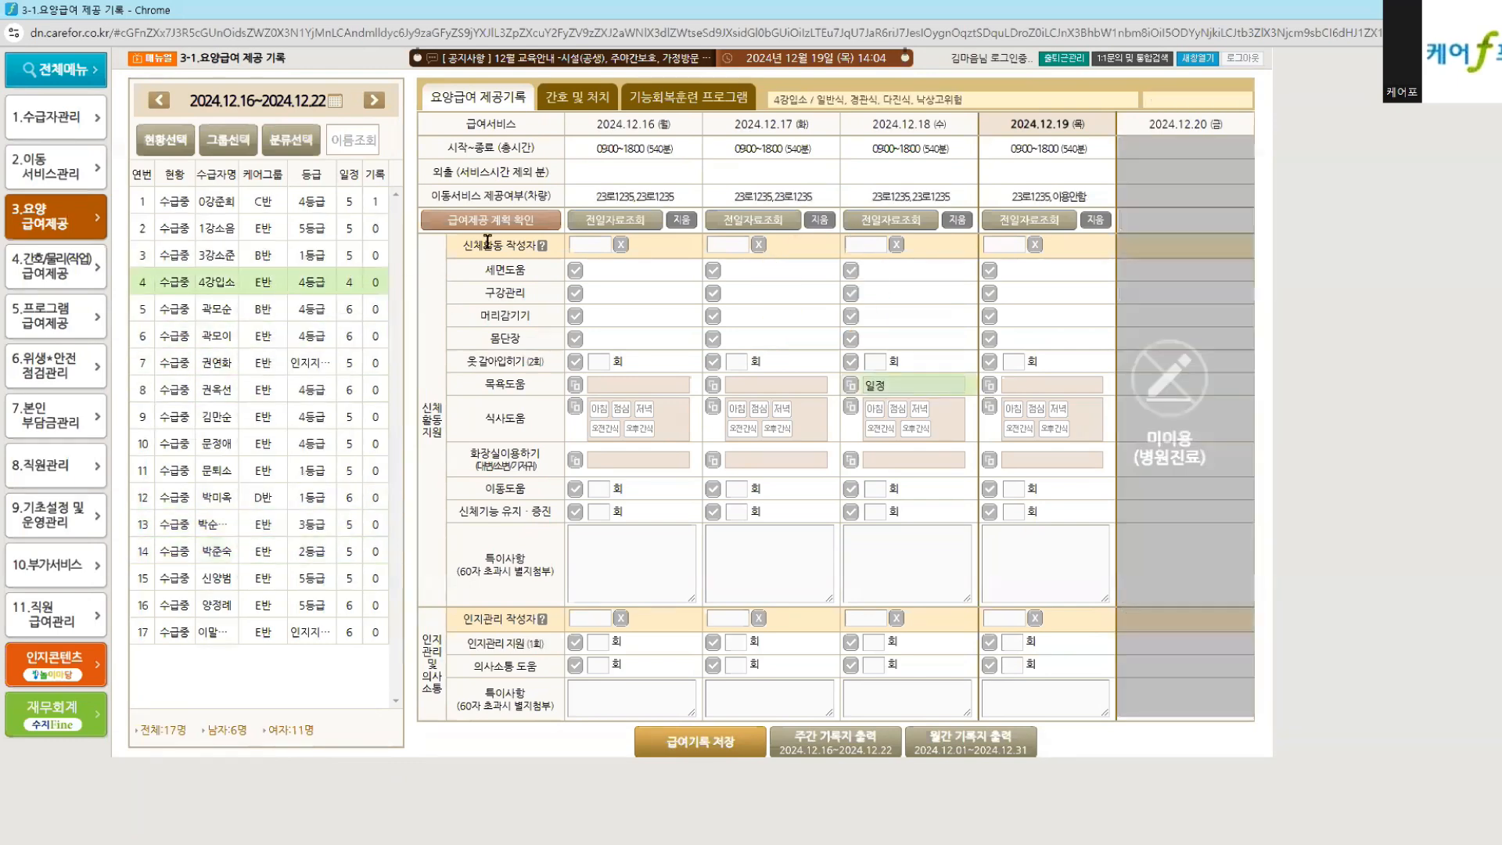
pyautogui.click(583, 249)
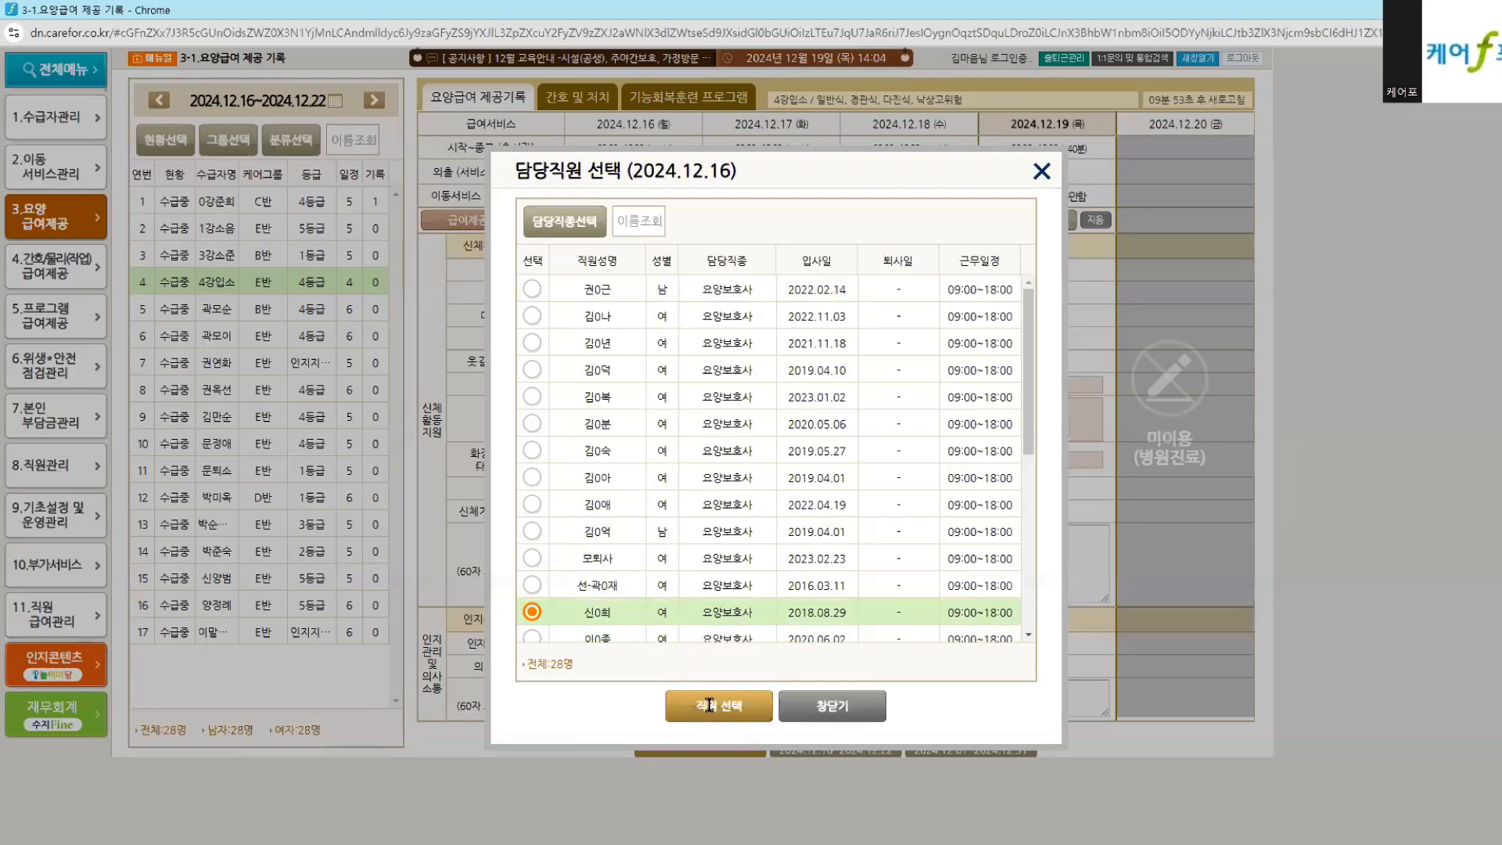
pyautogui.click(709, 721)
pyautogui.click(575, 271)
pyautogui.click(574, 293)
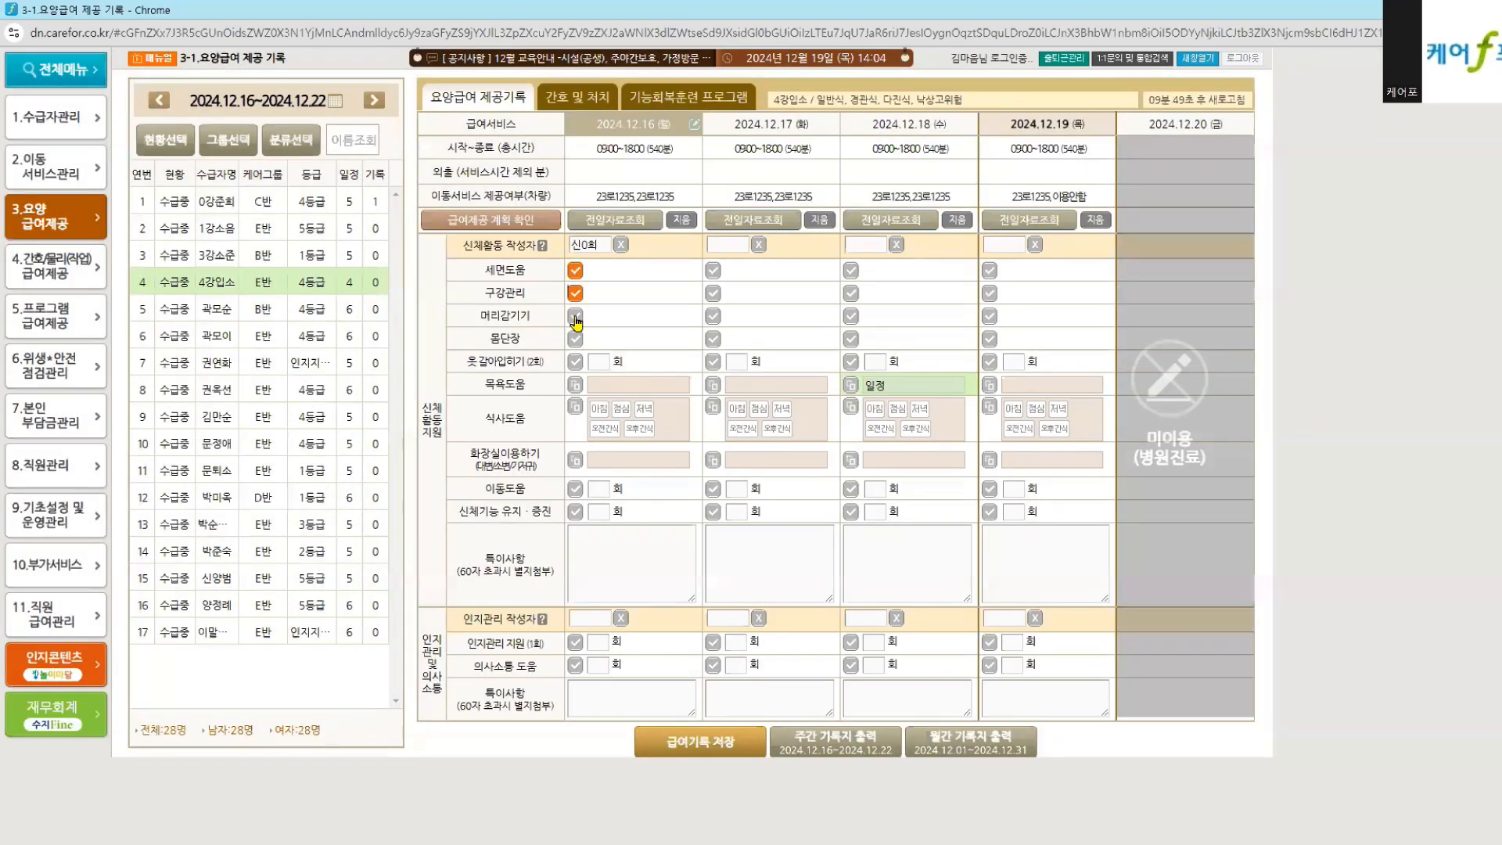
pyautogui.click(575, 316)
pyautogui.click(575, 339)
pyautogui.click(575, 362)
# Step: Save the 12.16 record and check the 12/16 hygiene and dressing marks on the weekly printout
pyautogui.click(720, 741)
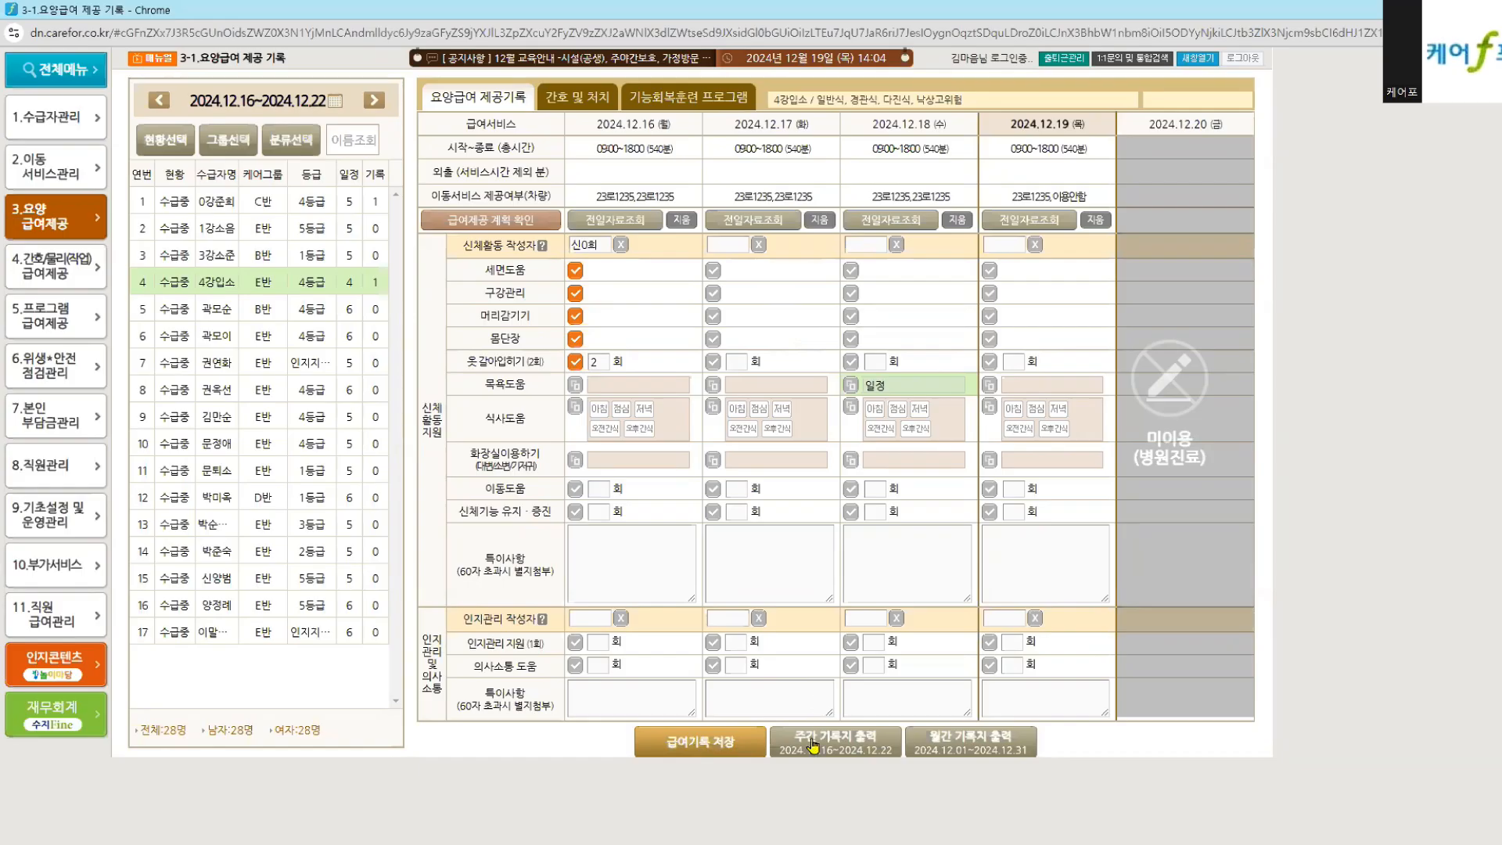
pyautogui.click(811, 743)
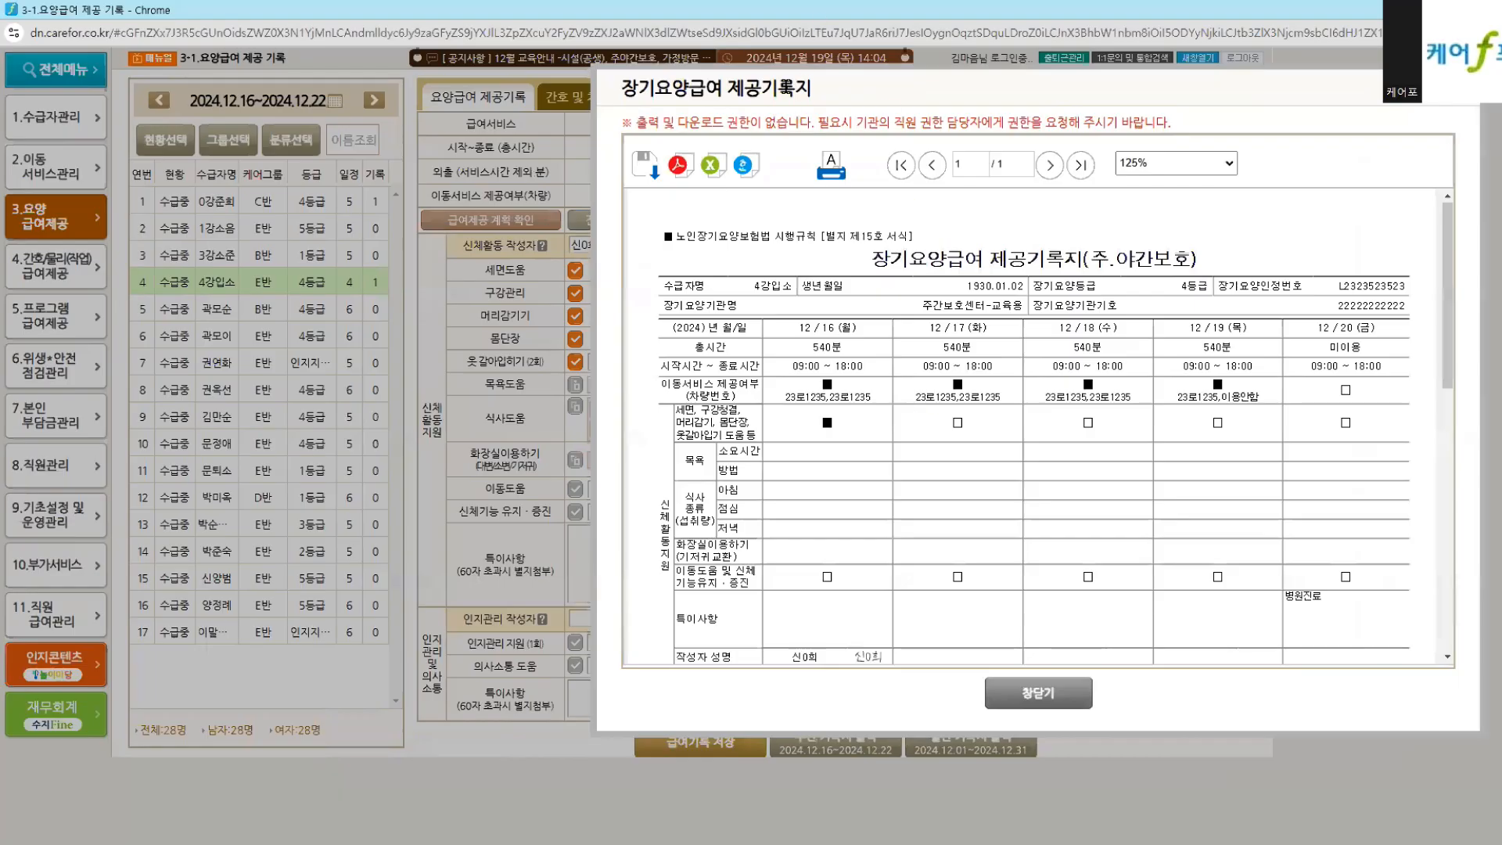
pyautogui.moveTo(786, 87); pyautogui.dragTo(852, 82)
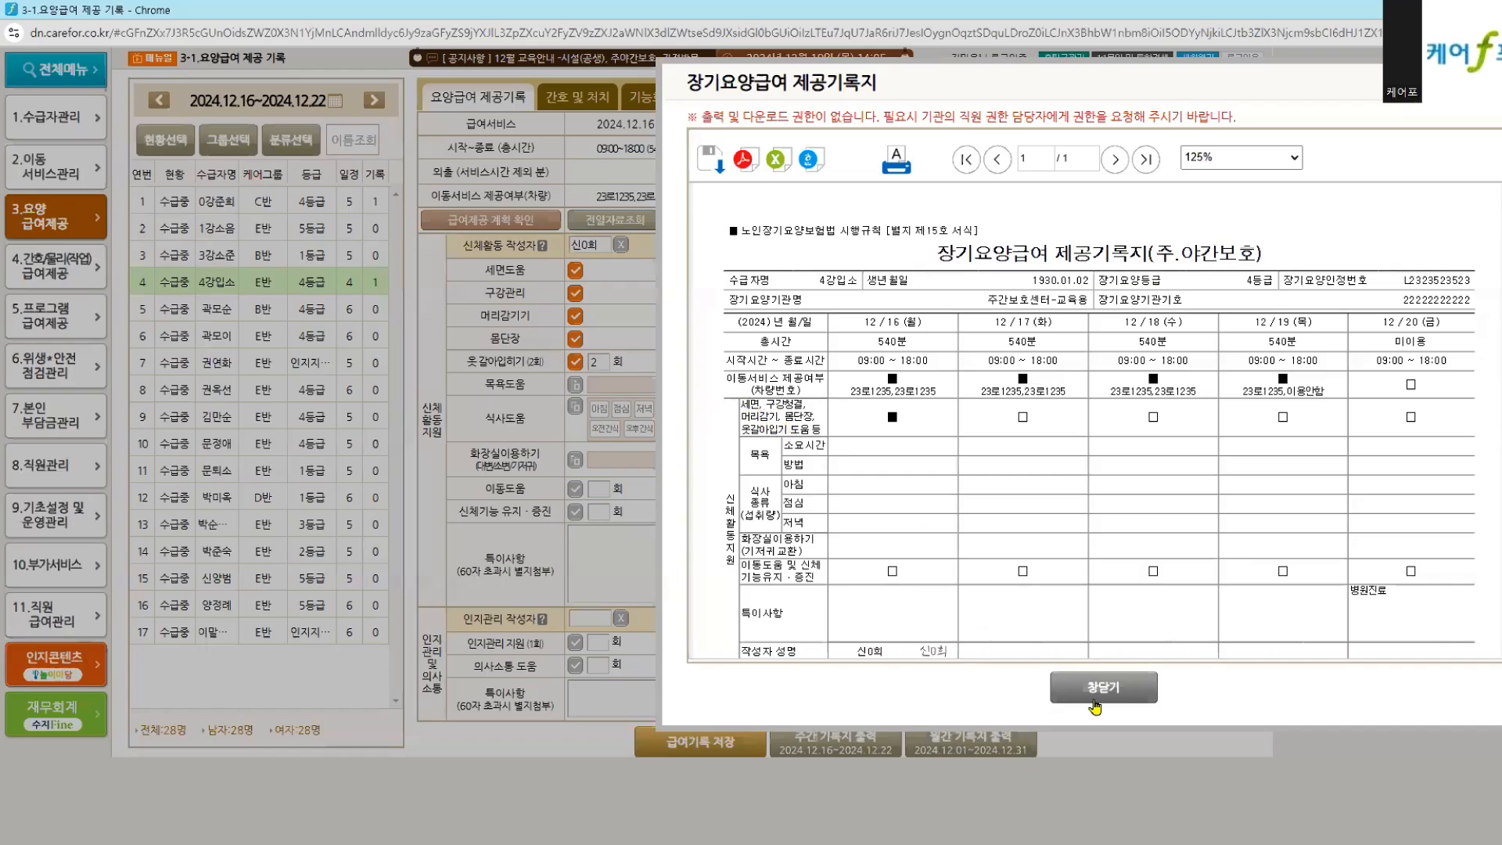
pyautogui.click(1095, 699)
pyautogui.click(834, 747)
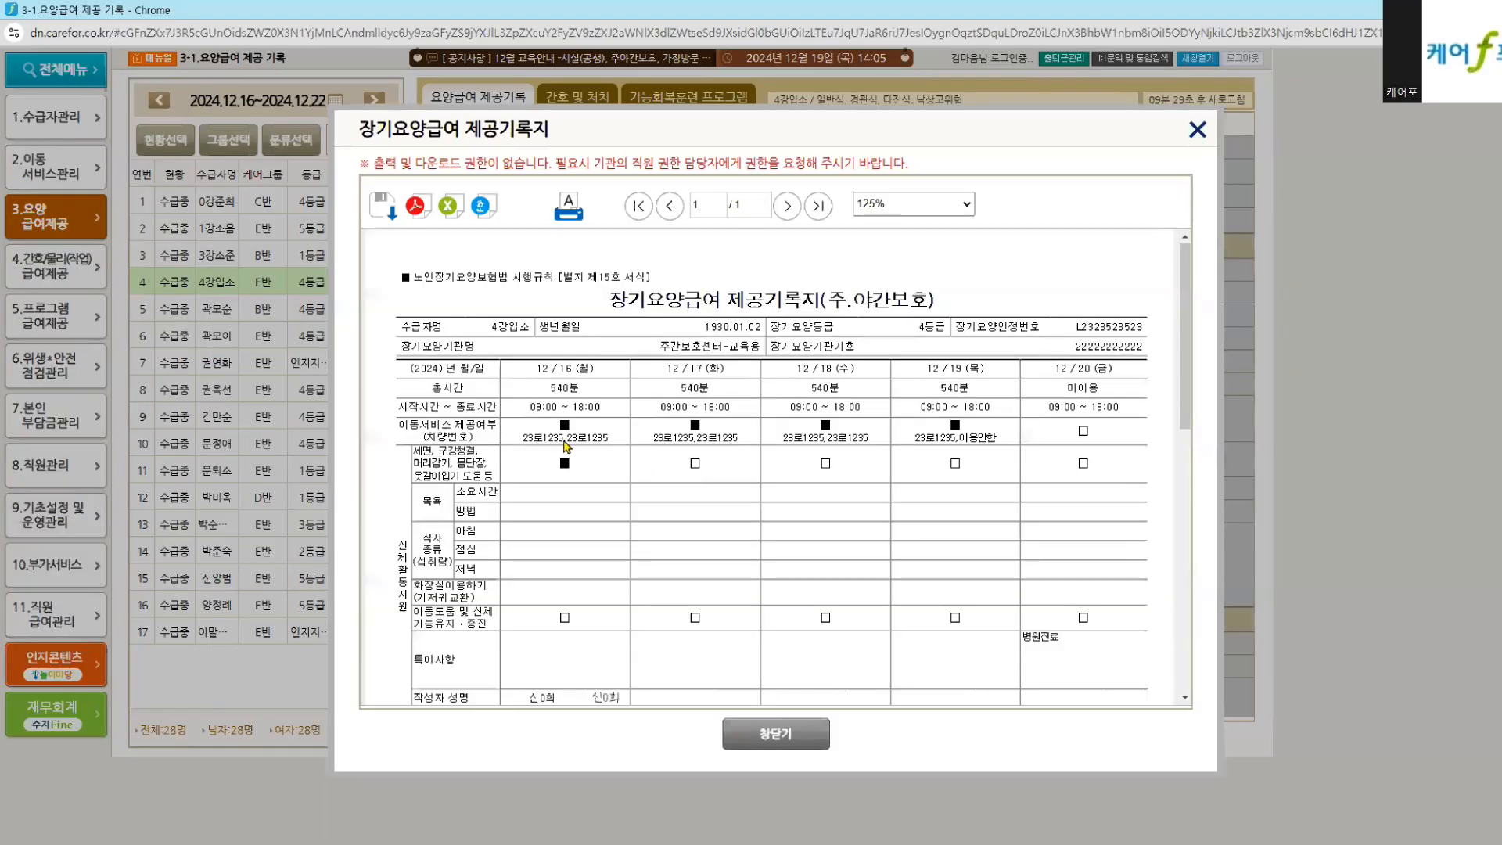
pyautogui.moveTo(719, 131); pyautogui.dragTo(954, 116)
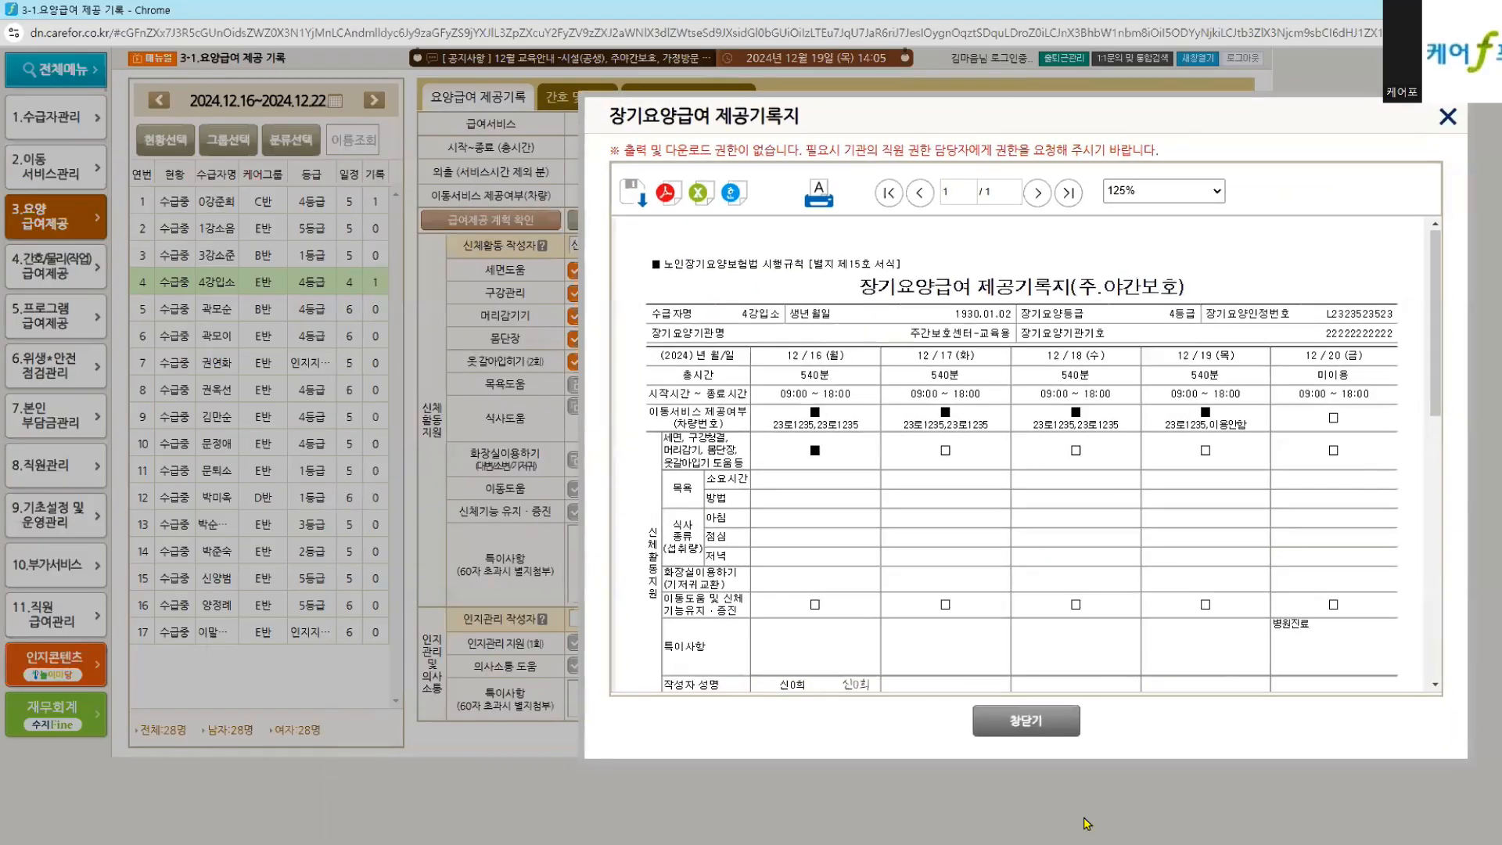
pyautogui.click(1017, 720)
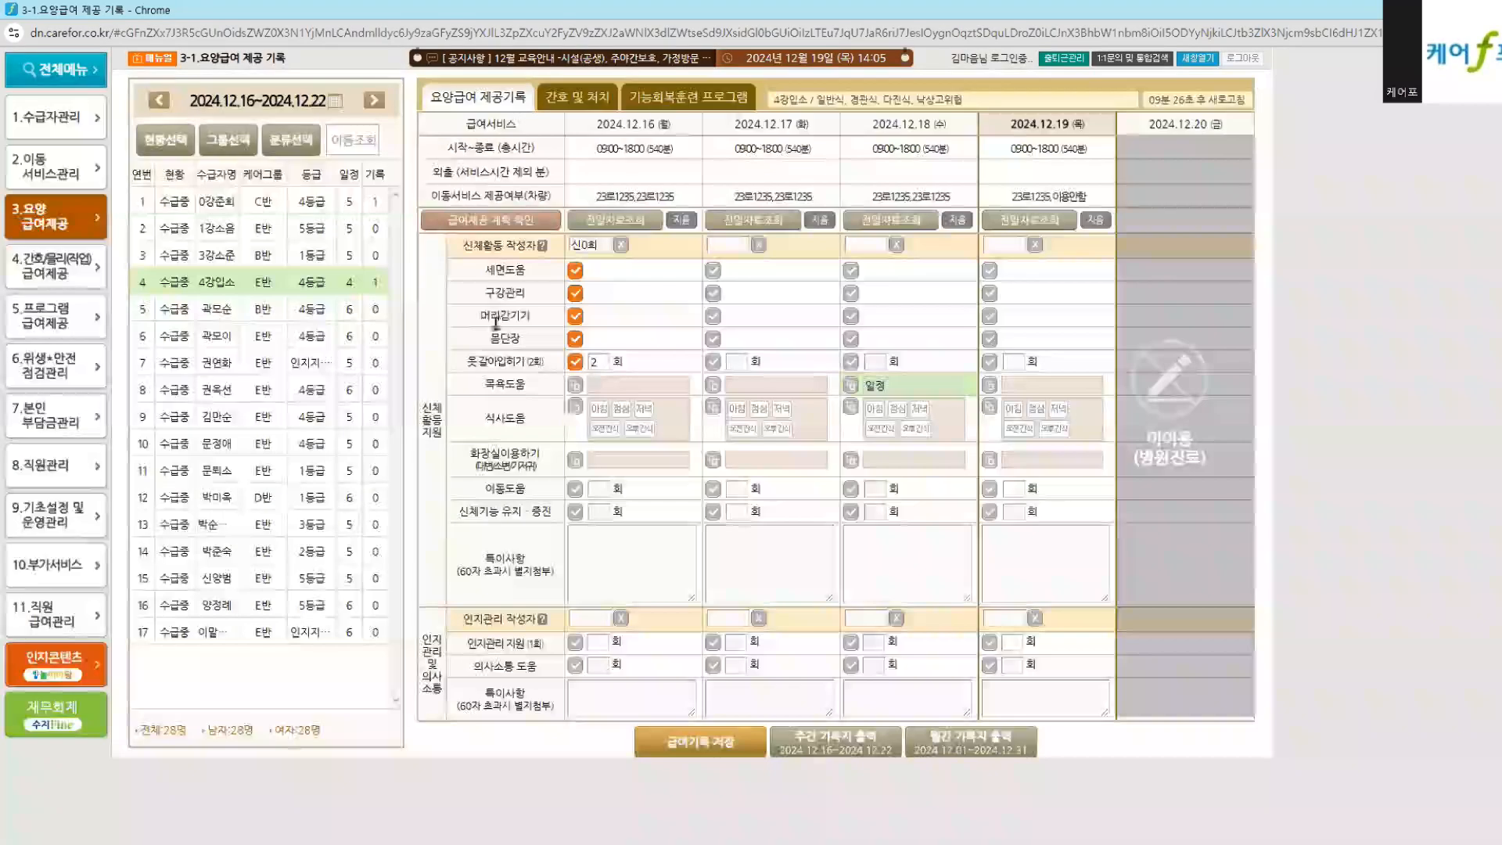
# Step: Untick and re-tick 구강관리 and 머리감기기 on the 12.16 record
pyautogui.click(574, 316)
pyautogui.click(574, 293)
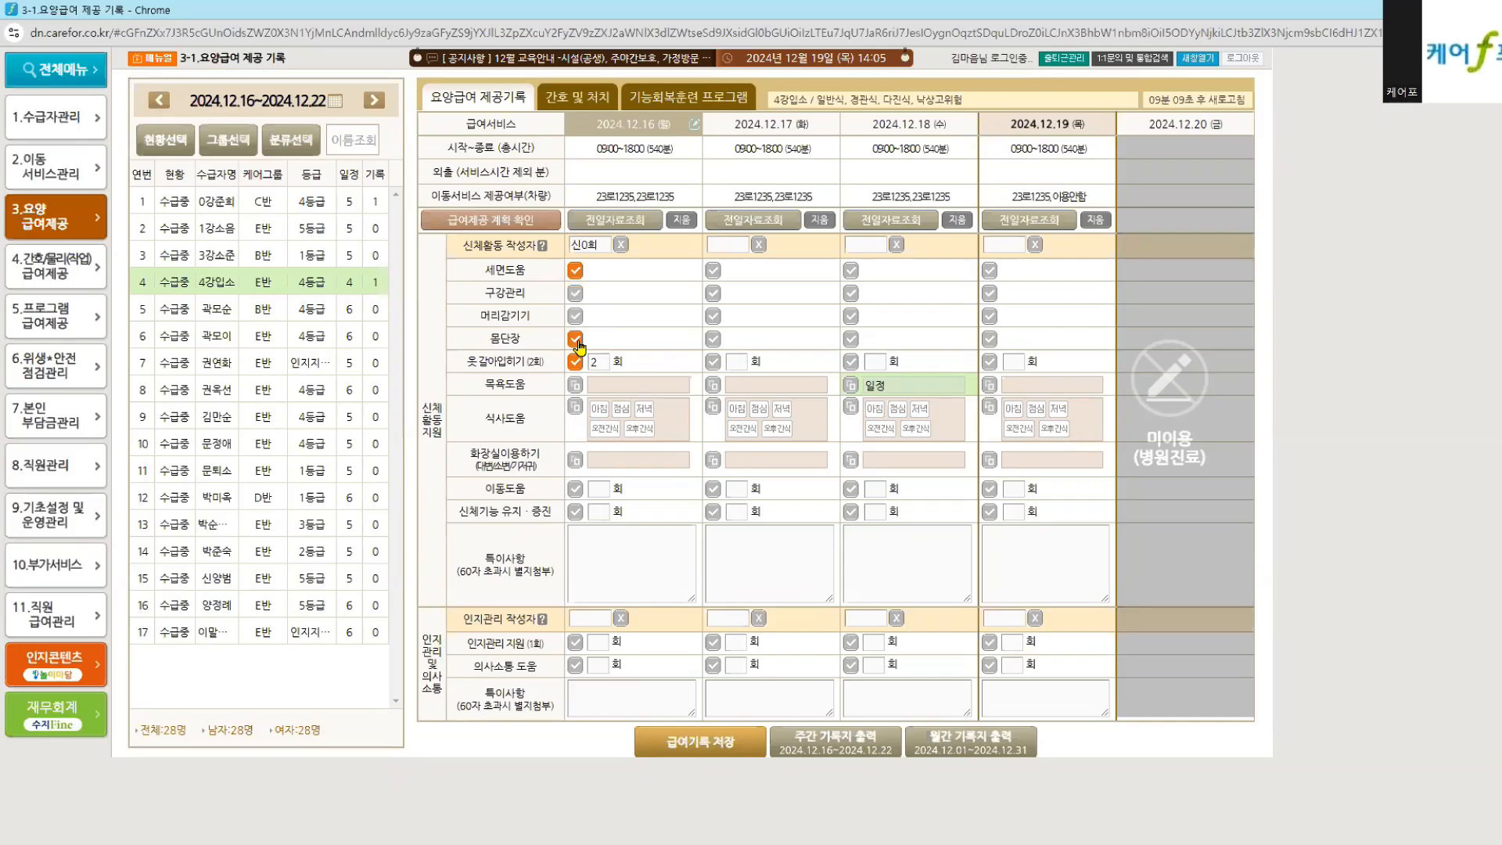
pyautogui.click(574, 316)
pyautogui.click(574, 293)
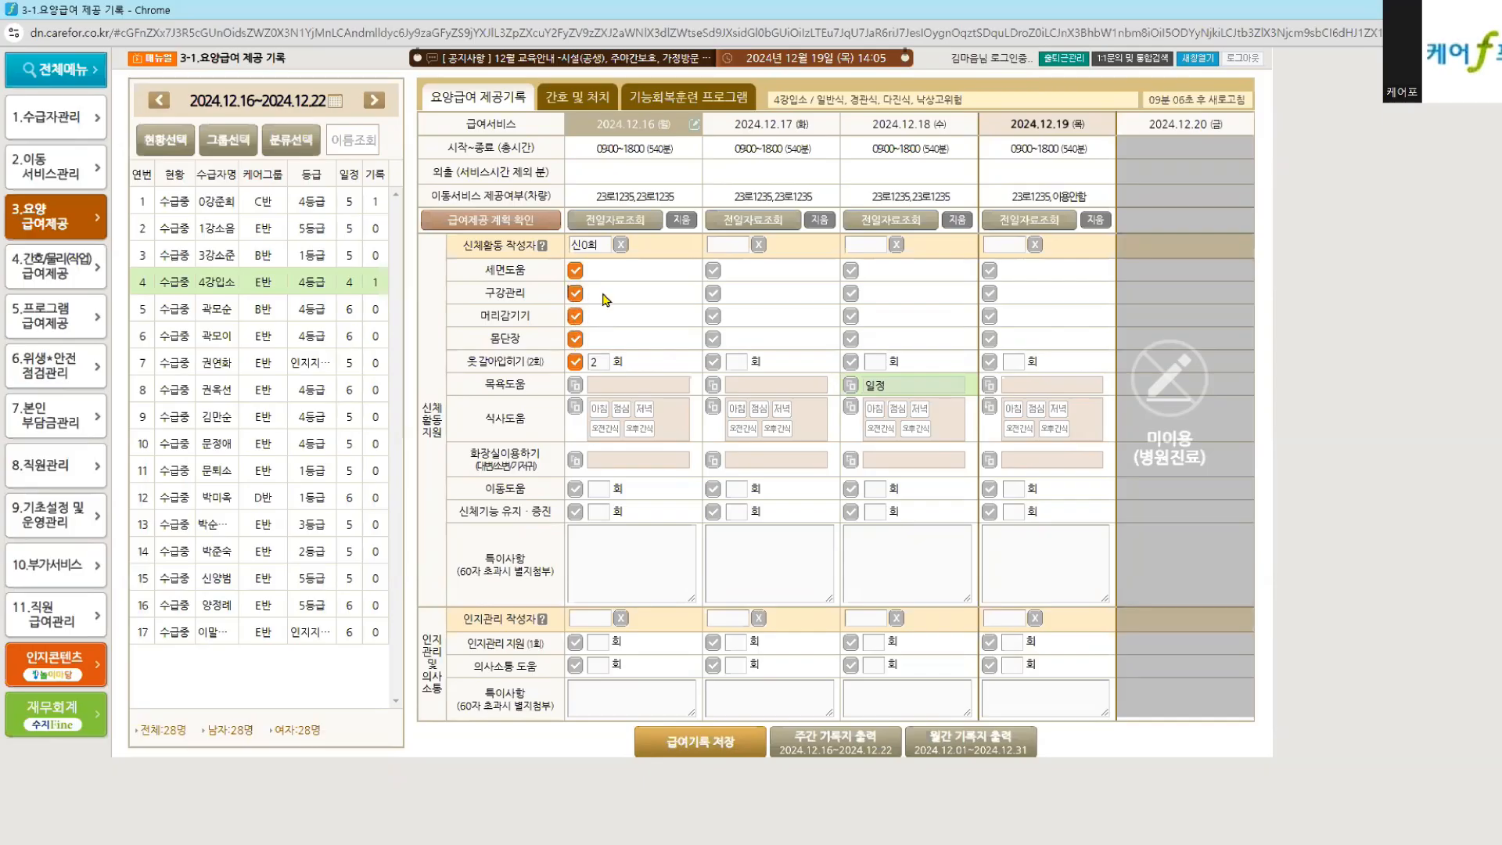
# Step: Enable per-item counts for 몸단장, 머리감기기, 세면도움 and 구강관리 in 9-1-1 settings, then reload the record
pyautogui.click(1192, 59)
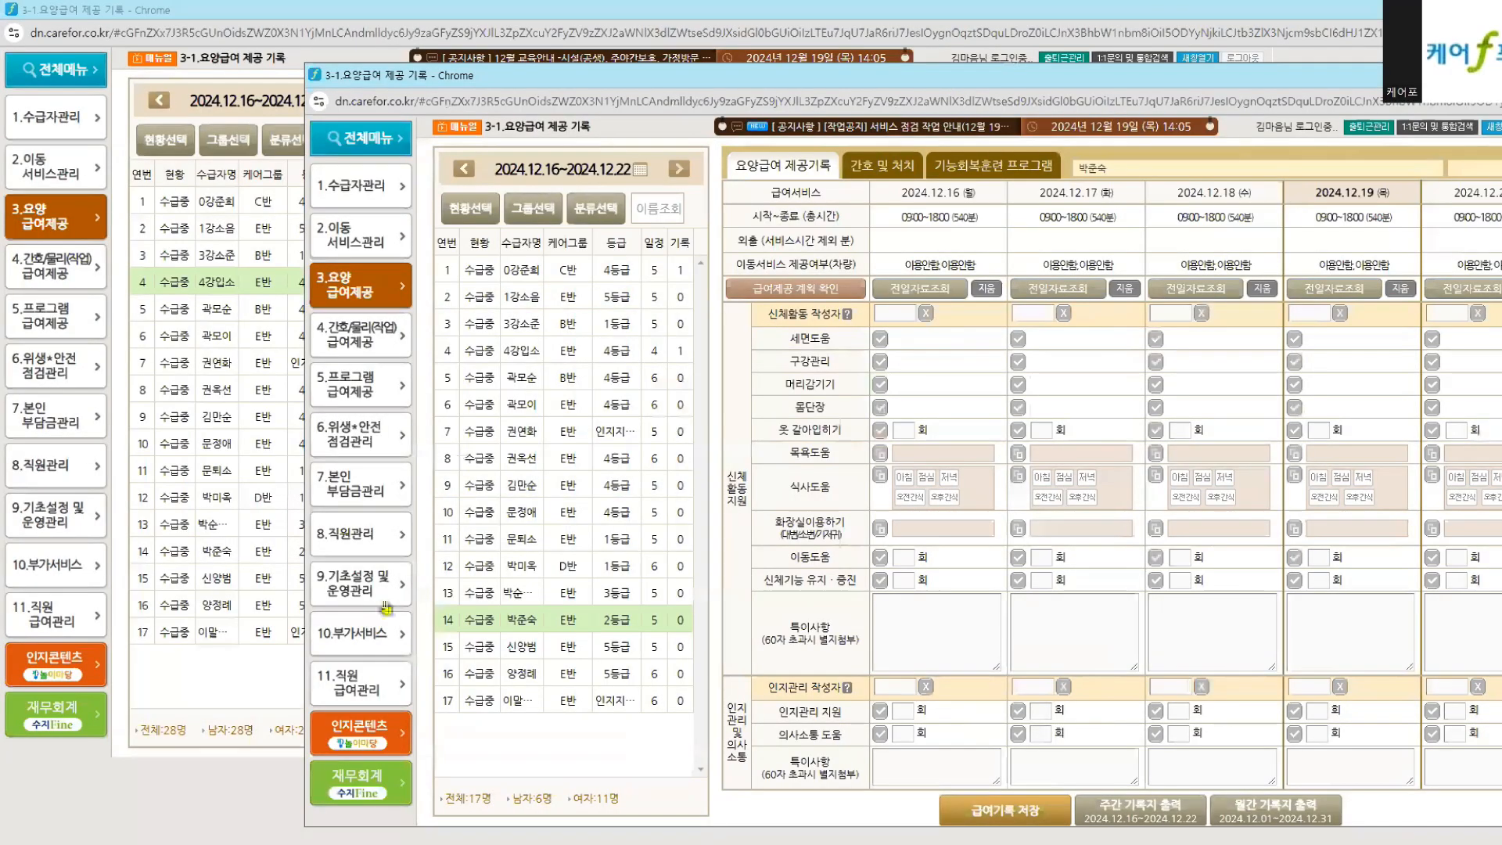
pyautogui.click(387, 606)
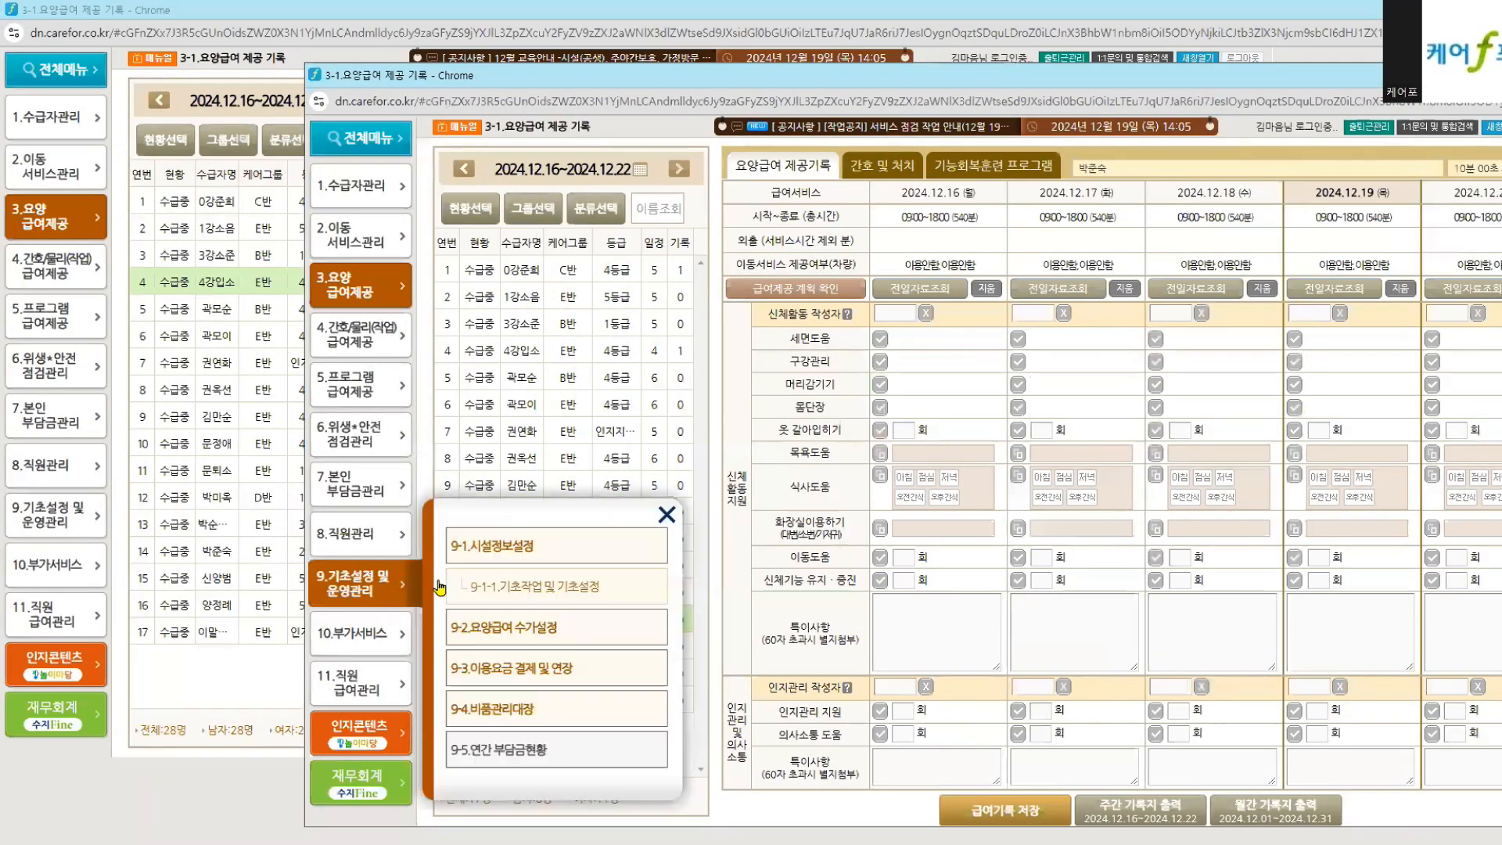
pyautogui.click(587, 586)
pyautogui.click(690, 234)
pyautogui.click(1034, 416)
pyautogui.click(1033, 378)
pyautogui.click(1034, 299)
pyautogui.click(1034, 338)
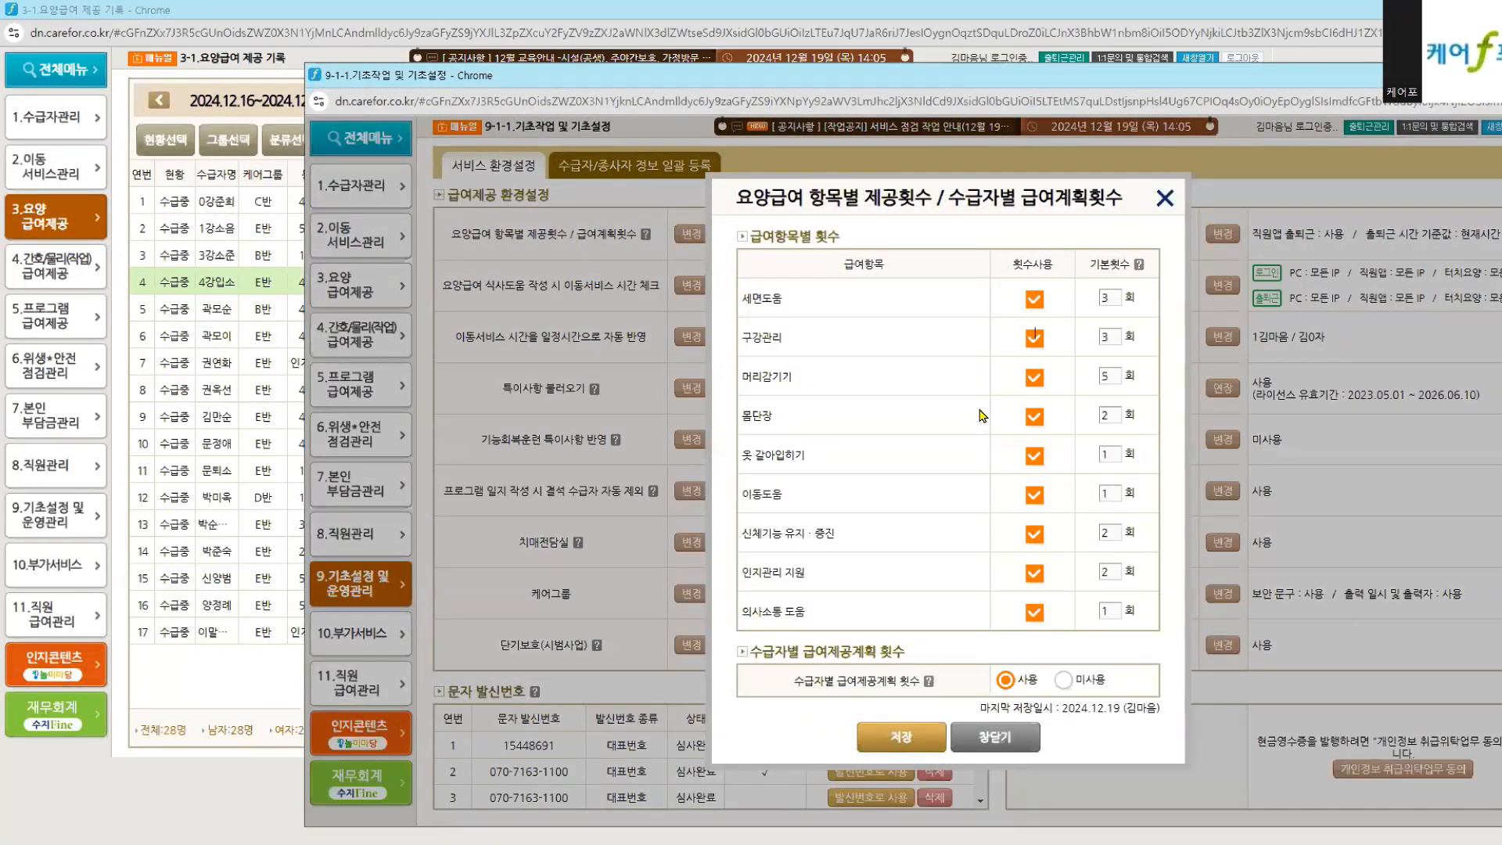
pyautogui.click(886, 741)
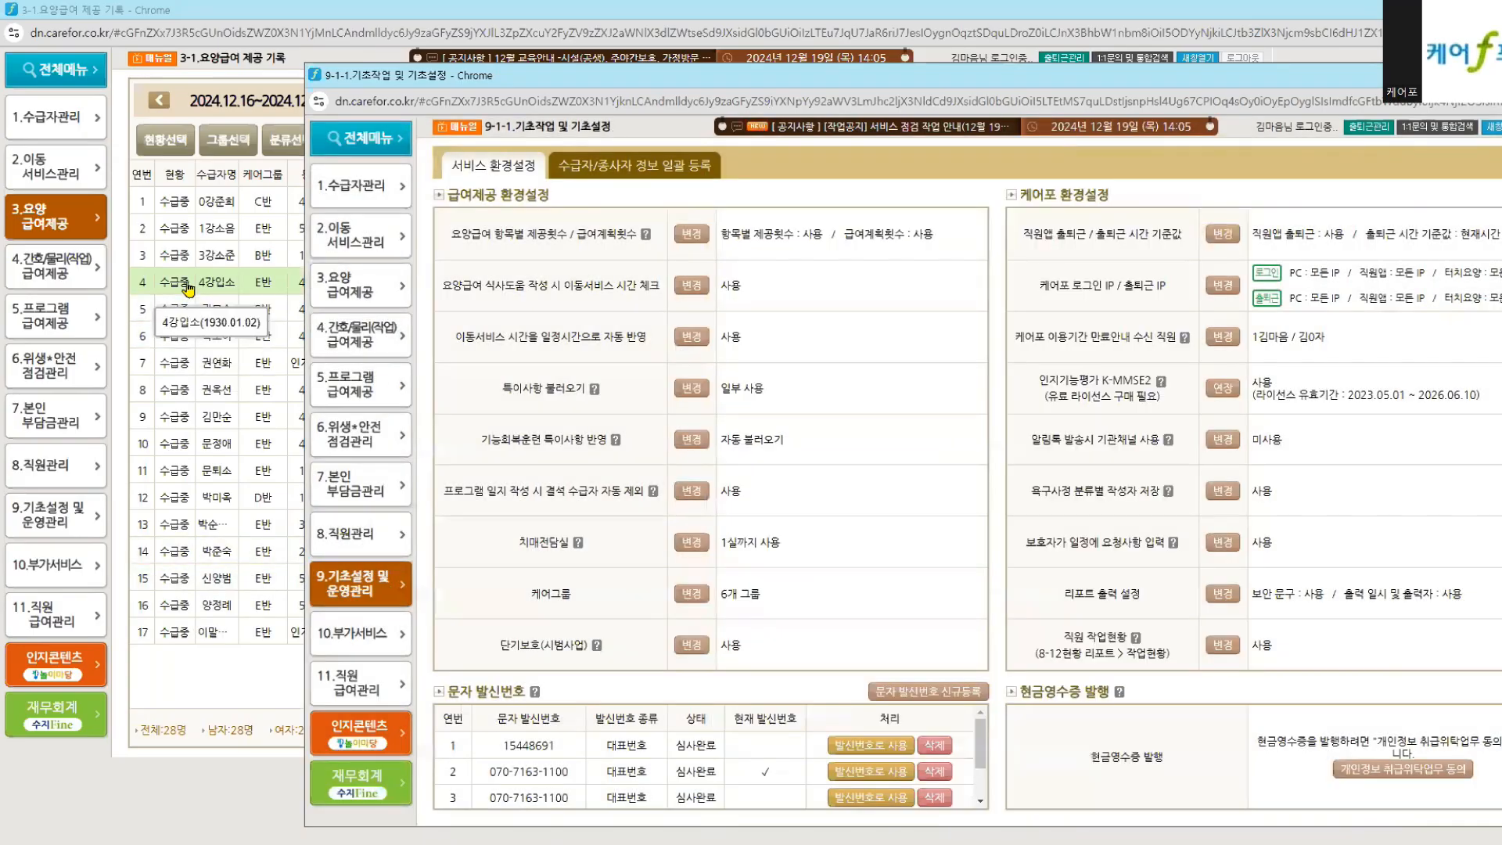
pyautogui.click(188, 290)
pyautogui.click(860, 195)
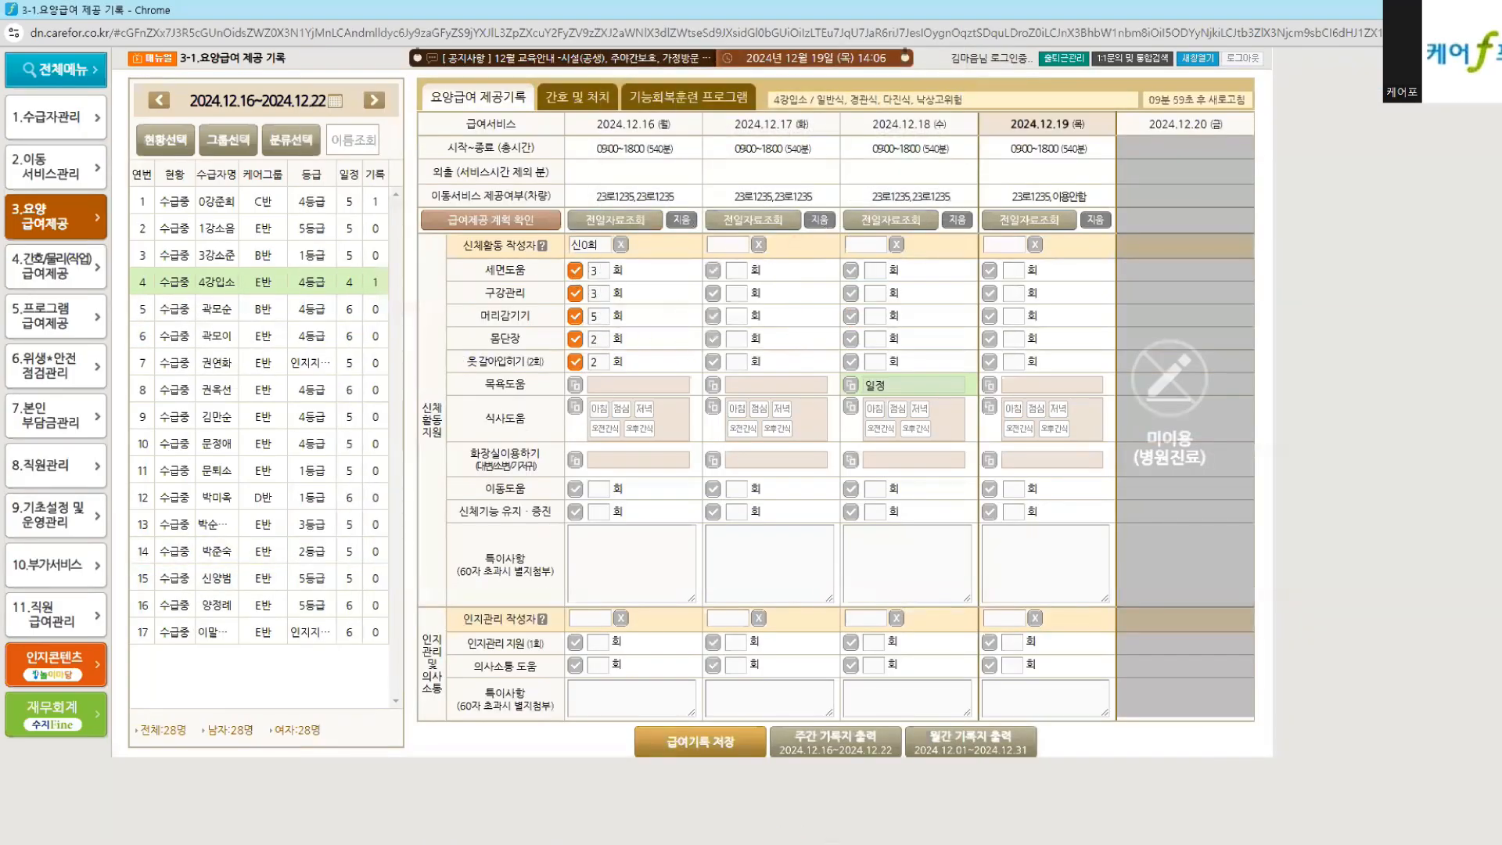
# Step: Close the program provision record form and its window
pyautogui.moveTo(735, 843)
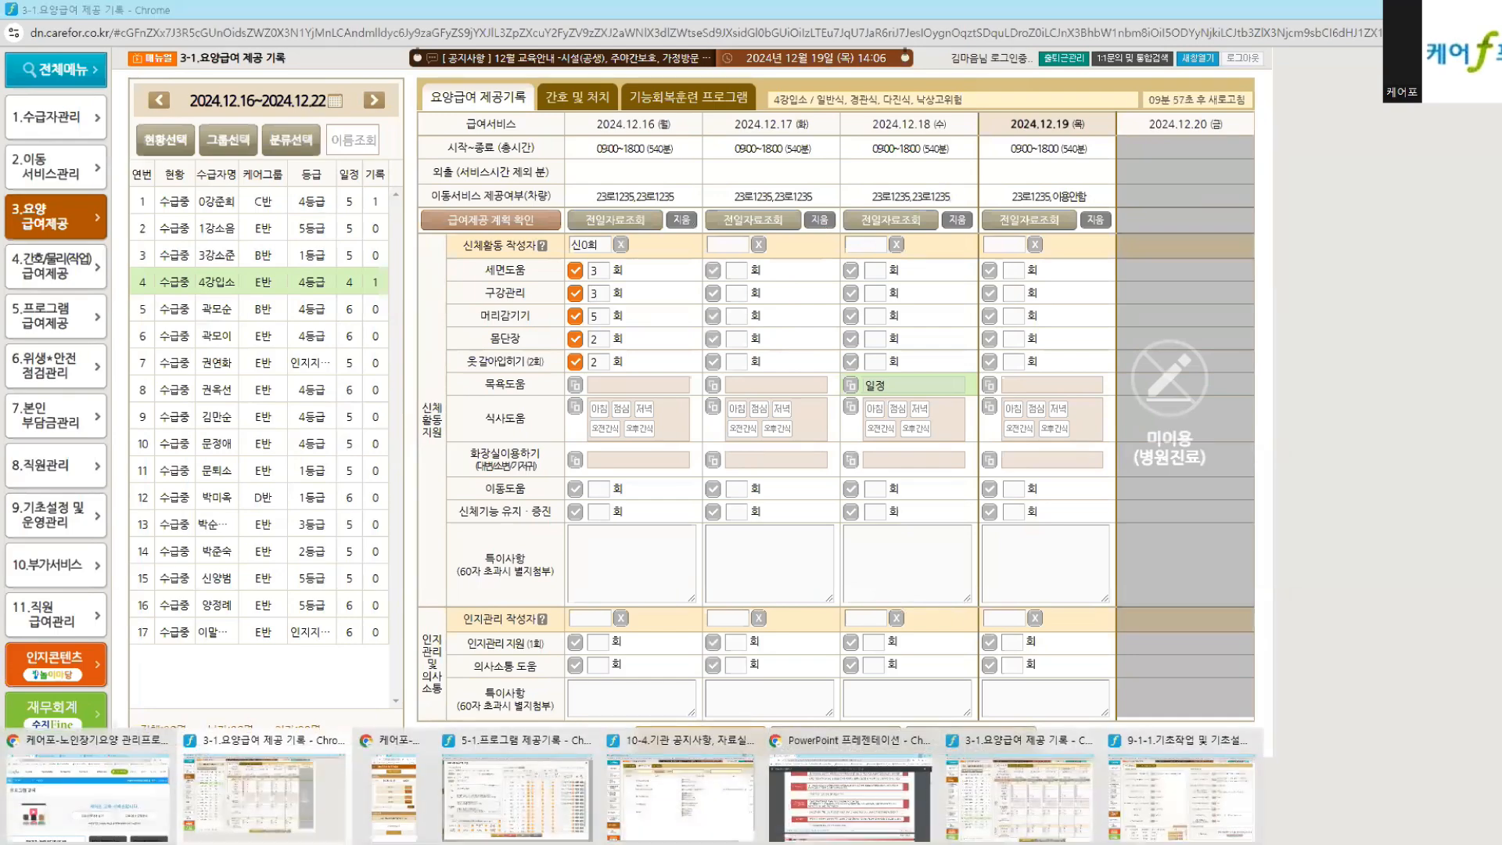
pyautogui.click(543, 783)
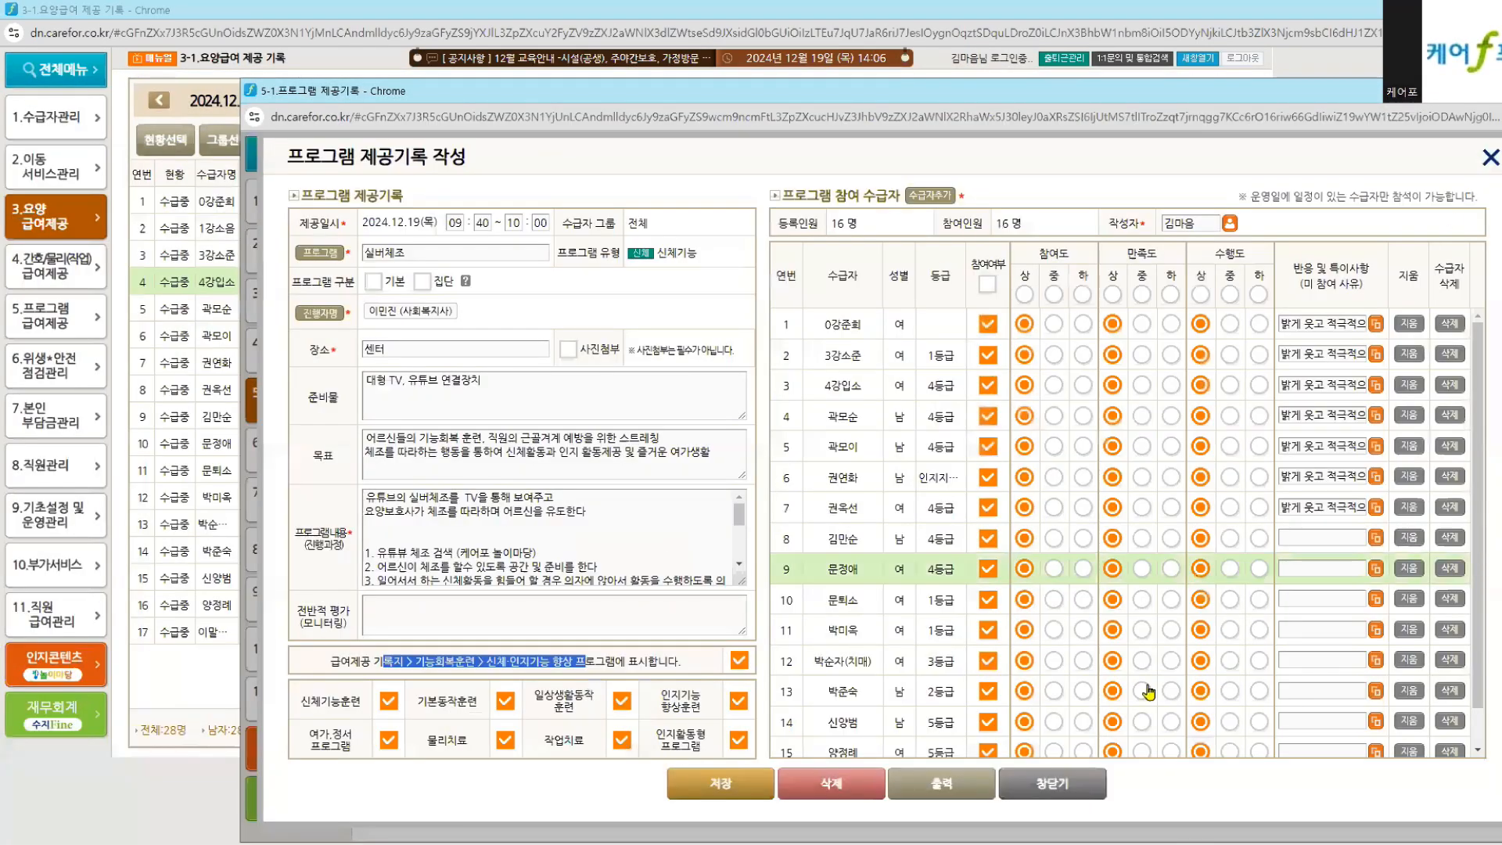
pyautogui.click(1060, 779)
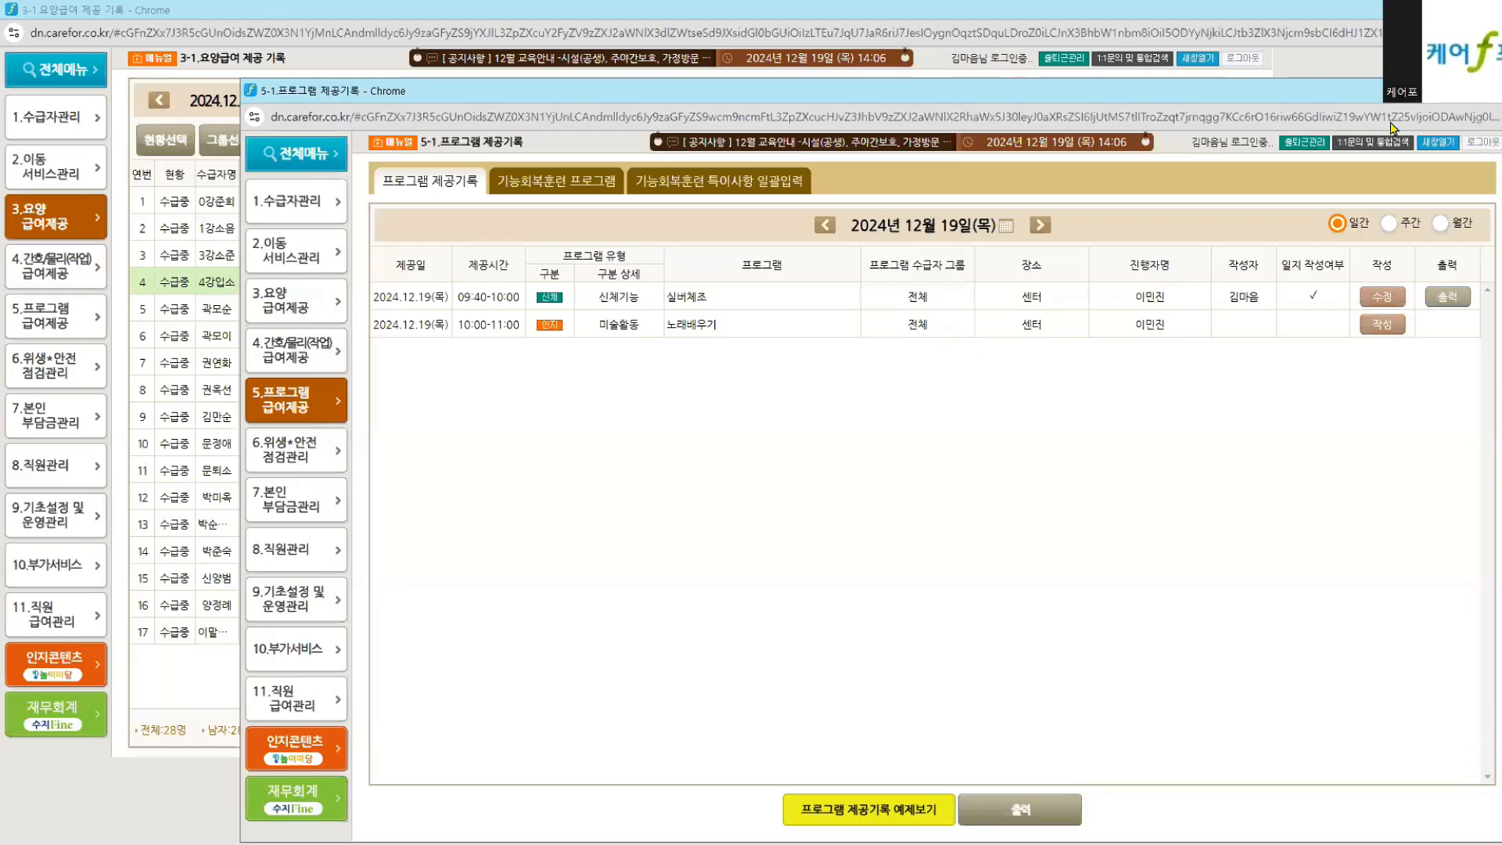
pyautogui.click(1488, 91)
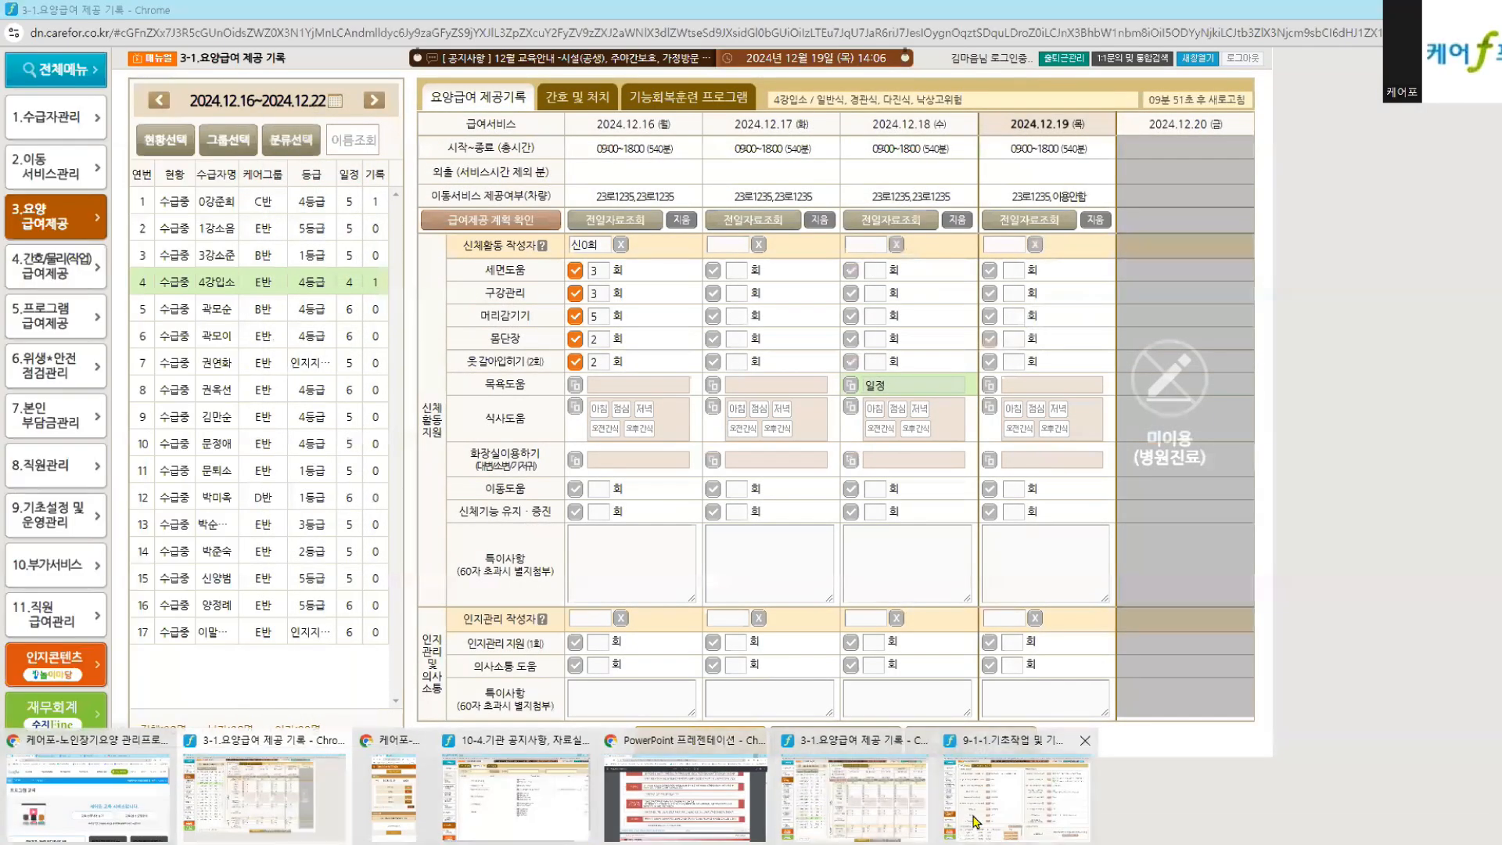
# Step: Turn off per-item provision counts for all nine care items in 9-1-1 settings and save
pyautogui.click(976, 819)
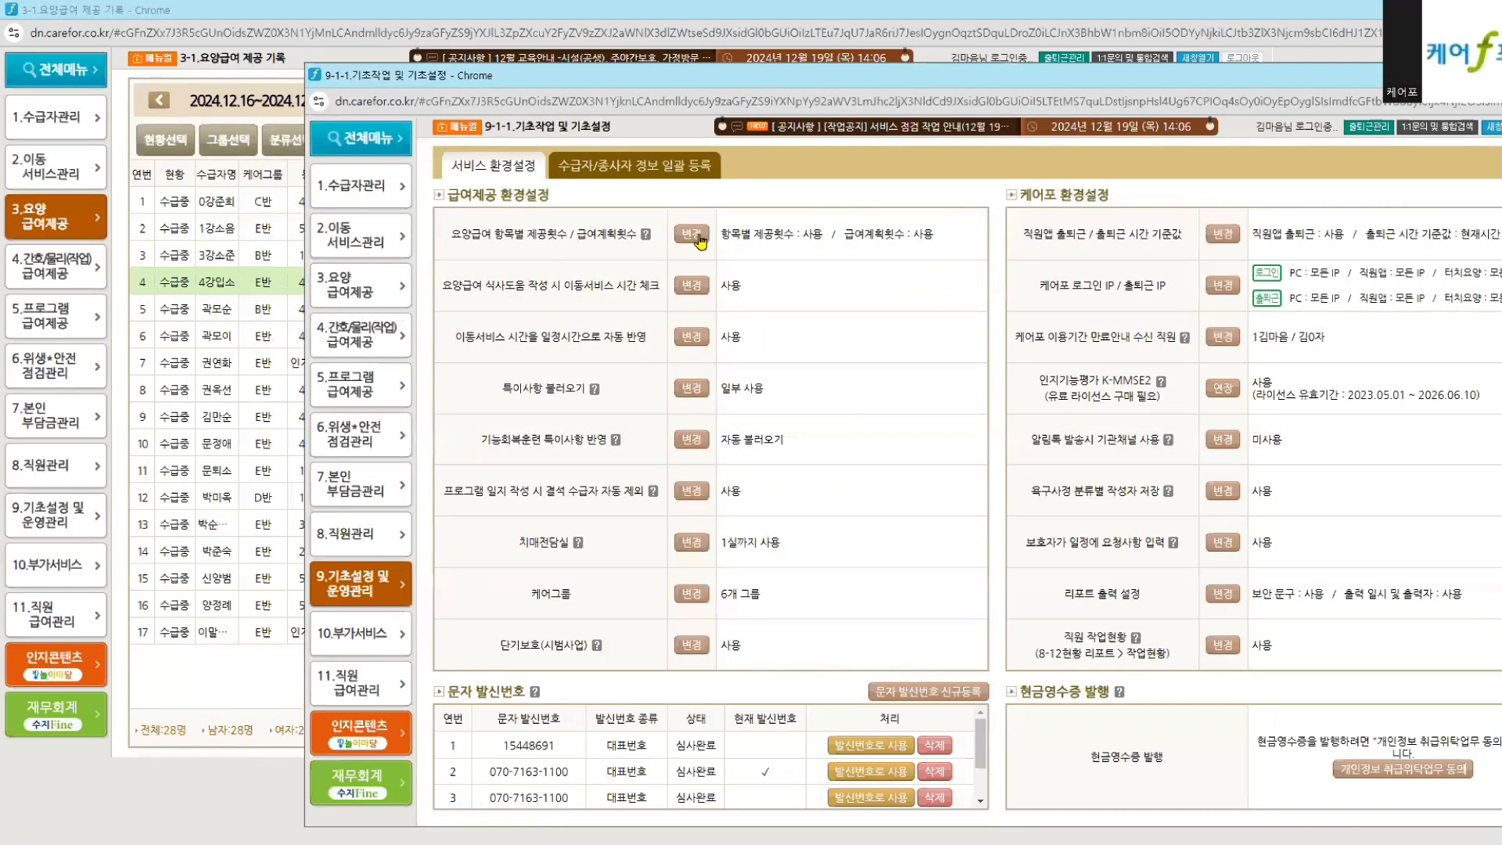
pyautogui.click(692, 231)
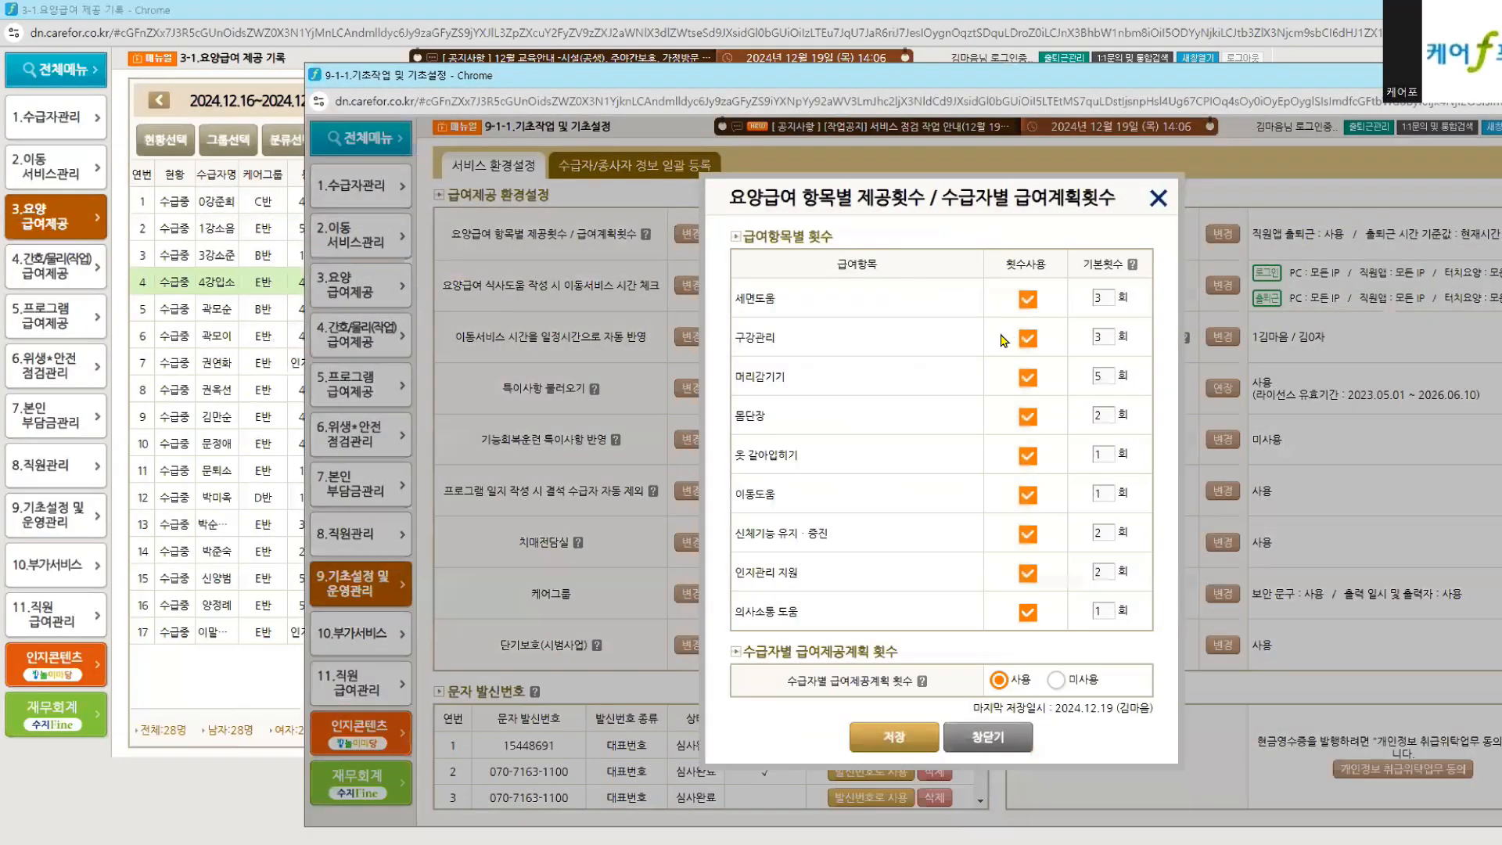
pyautogui.click(1027, 299)
pyautogui.click(1027, 337)
pyautogui.click(1027, 377)
pyautogui.click(1027, 416)
pyautogui.click(1027, 455)
pyautogui.click(1027, 494)
pyautogui.click(1027, 533)
pyautogui.click(1027, 573)
pyautogui.click(1027, 611)
pyautogui.click(892, 740)
# Step: Reload recipient 4's weekly records and open the weekly care record printout
pyautogui.click(195, 773)
pyautogui.click(357, 282)
pyautogui.click(803, 736)
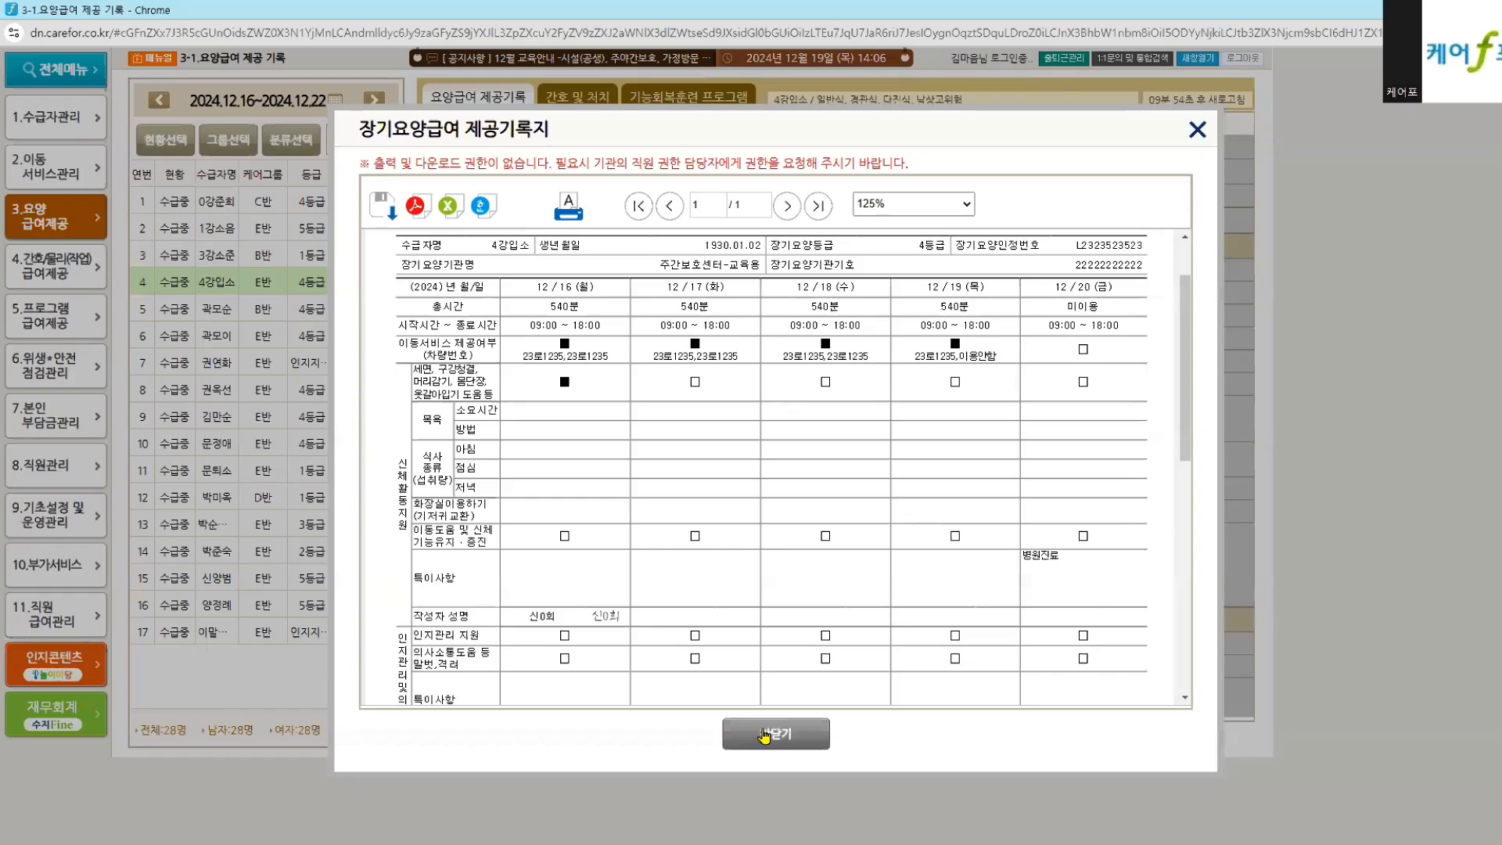
# Step: Close the weekly record printout and point out the physical-activity and cognitive-care writer labels
pyautogui.click(764, 731)
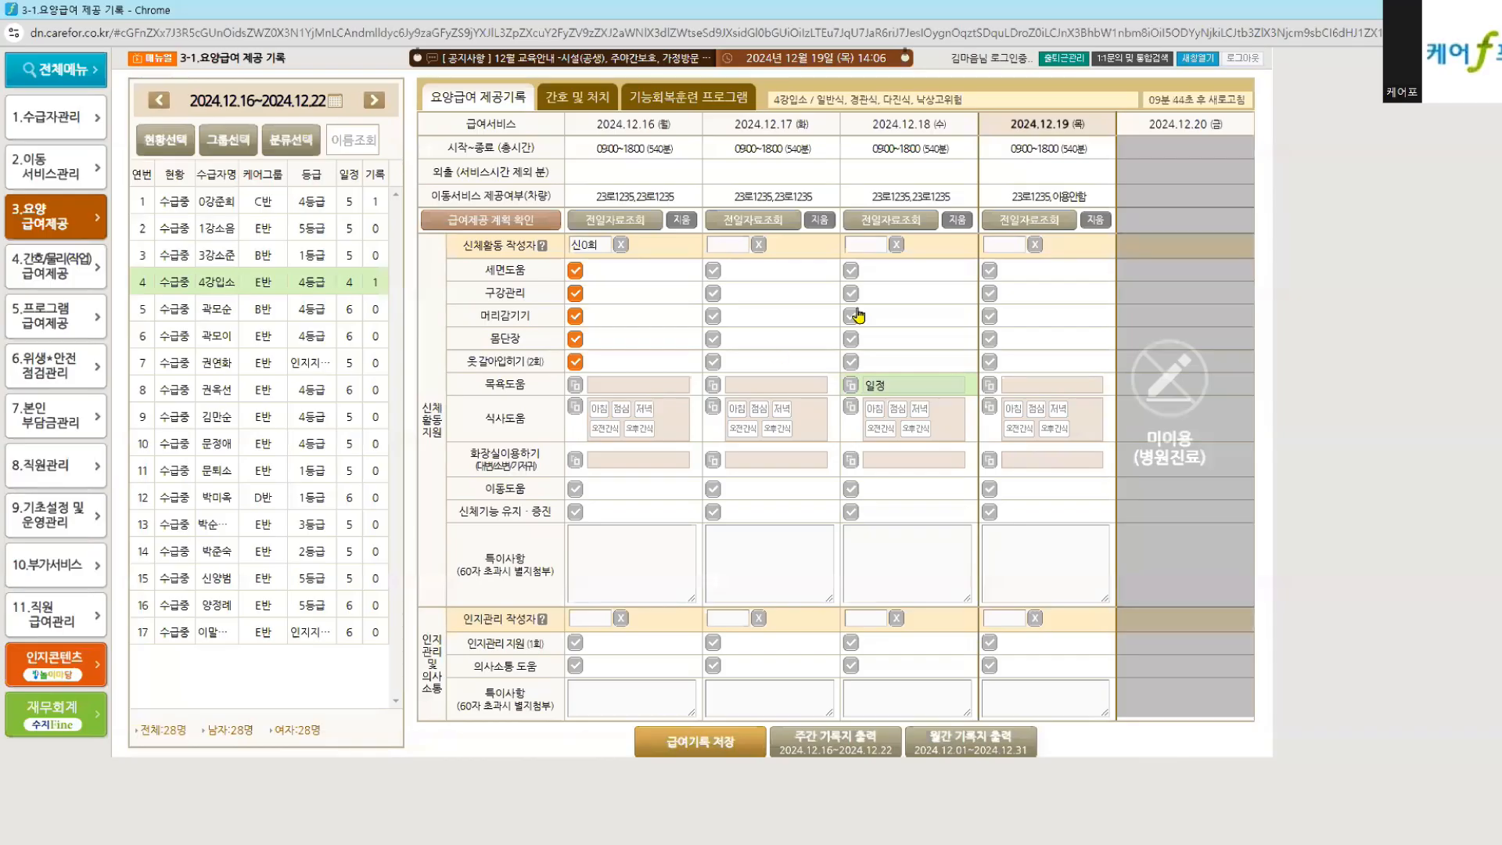
pyautogui.moveTo(469, 248); pyautogui.dragTo(537, 280)
pyautogui.moveTo(462, 618); pyautogui.dragTo(537, 618)
pyautogui.click(592, 244)
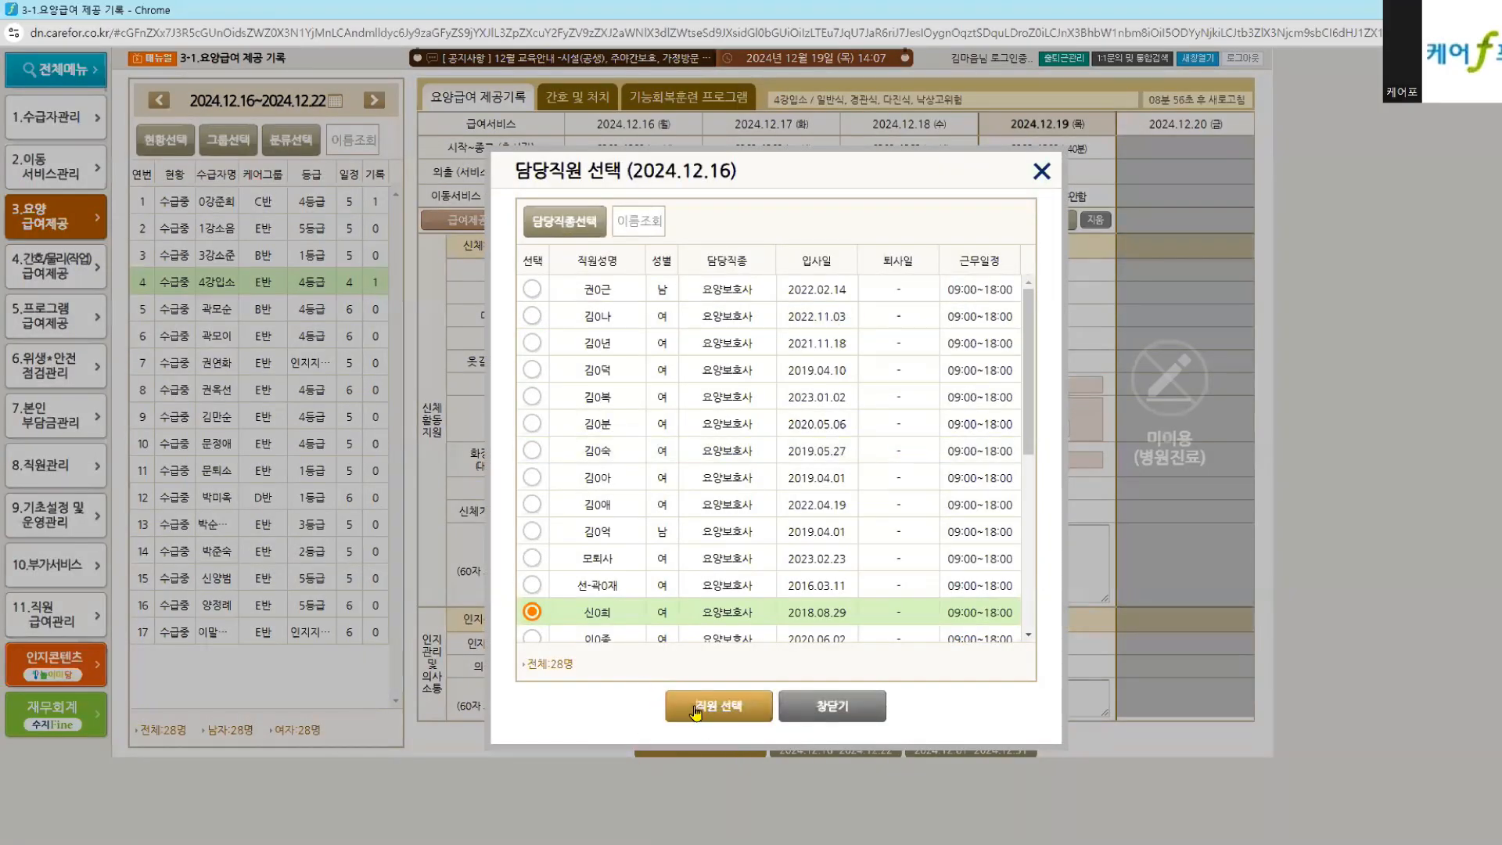
pyautogui.click(695, 708)
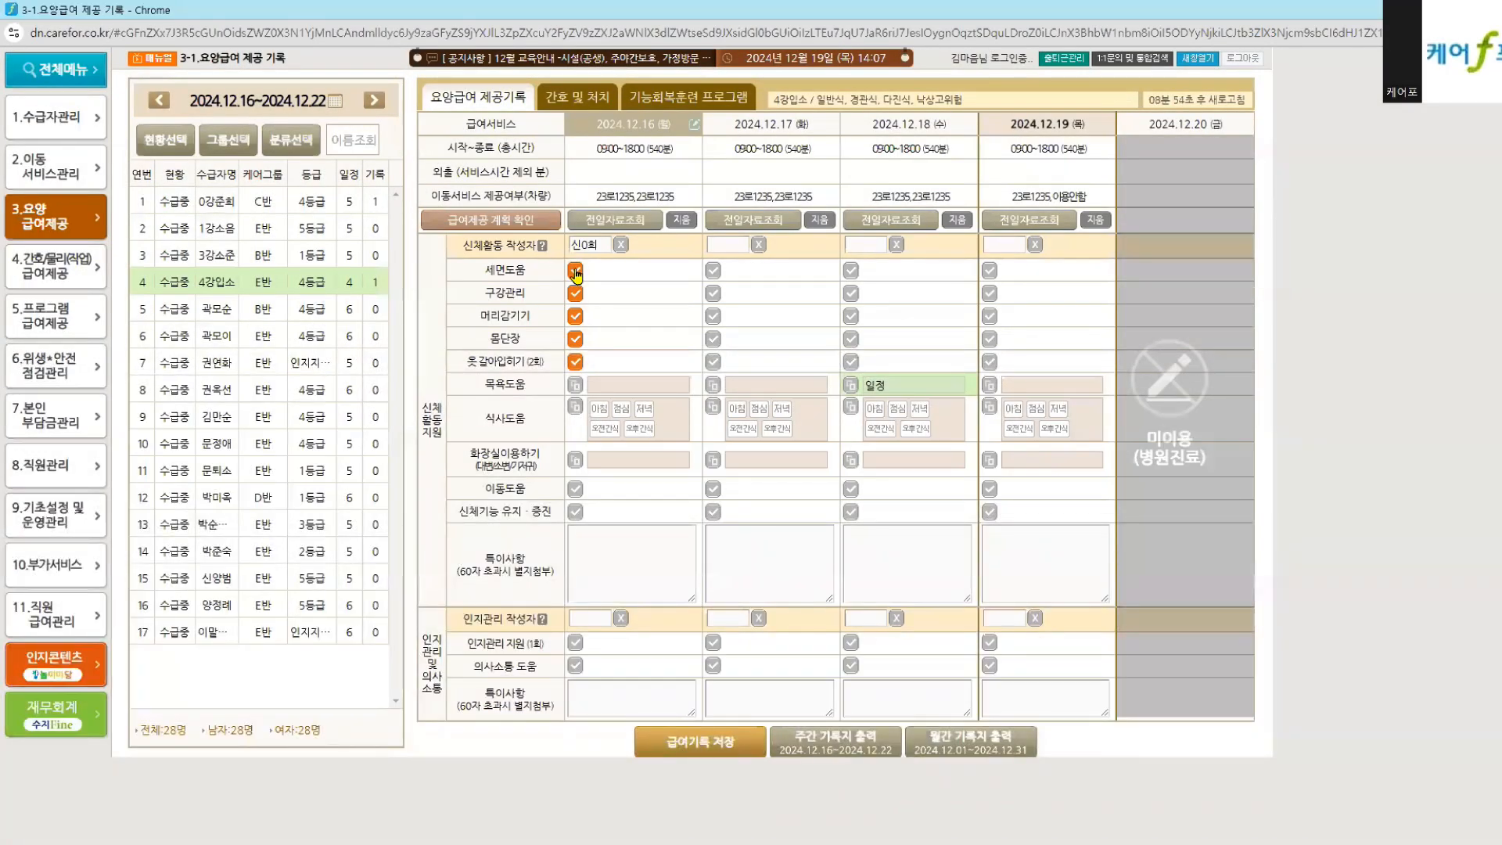
pyautogui.click(515, 643)
pyautogui.click(793, 707)
pyautogui.click(484, 643)
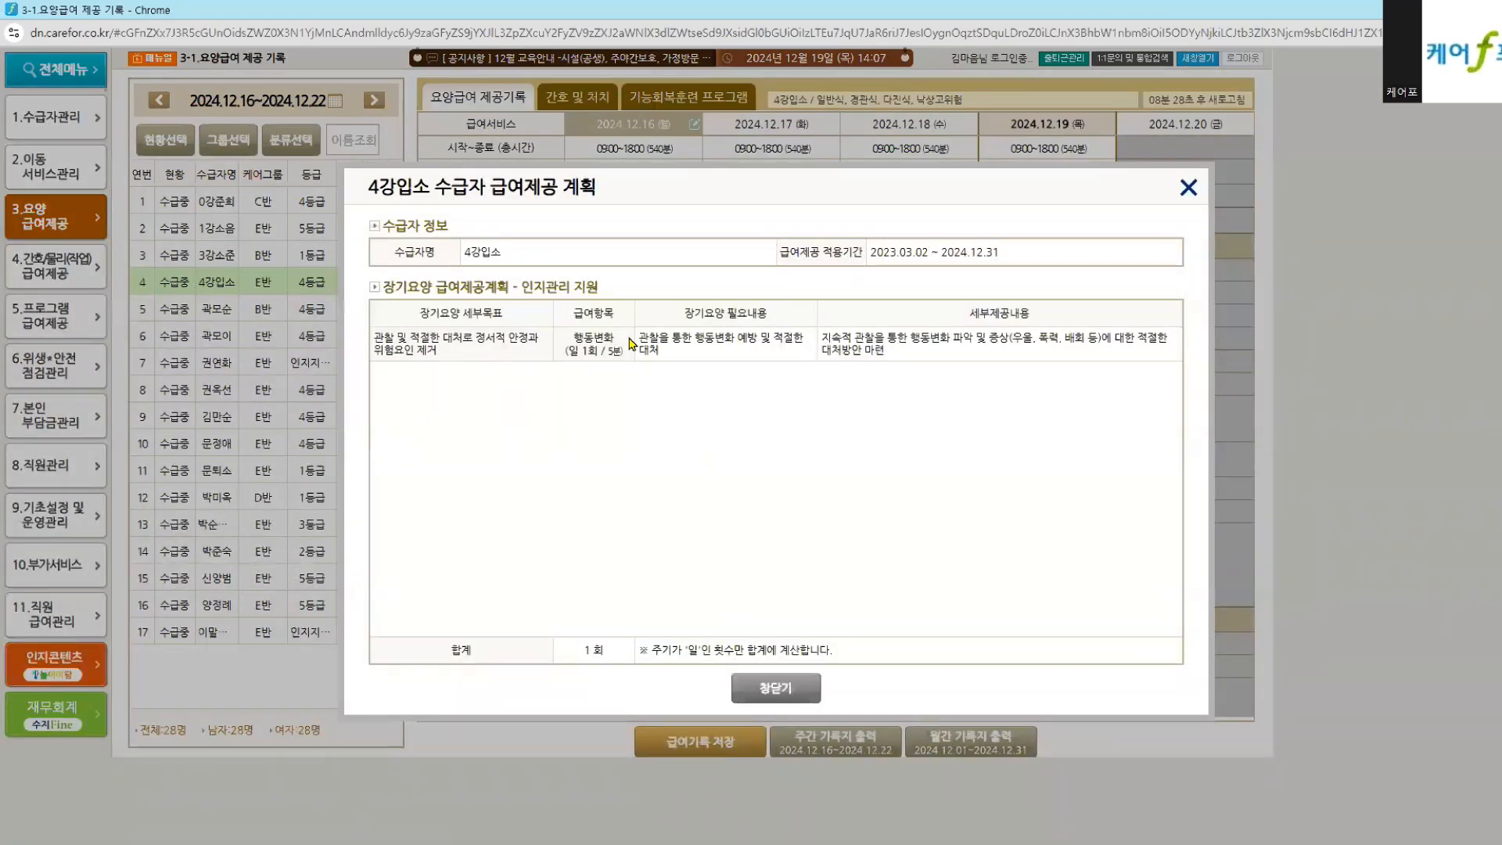
pyautogui.click(768, 688)
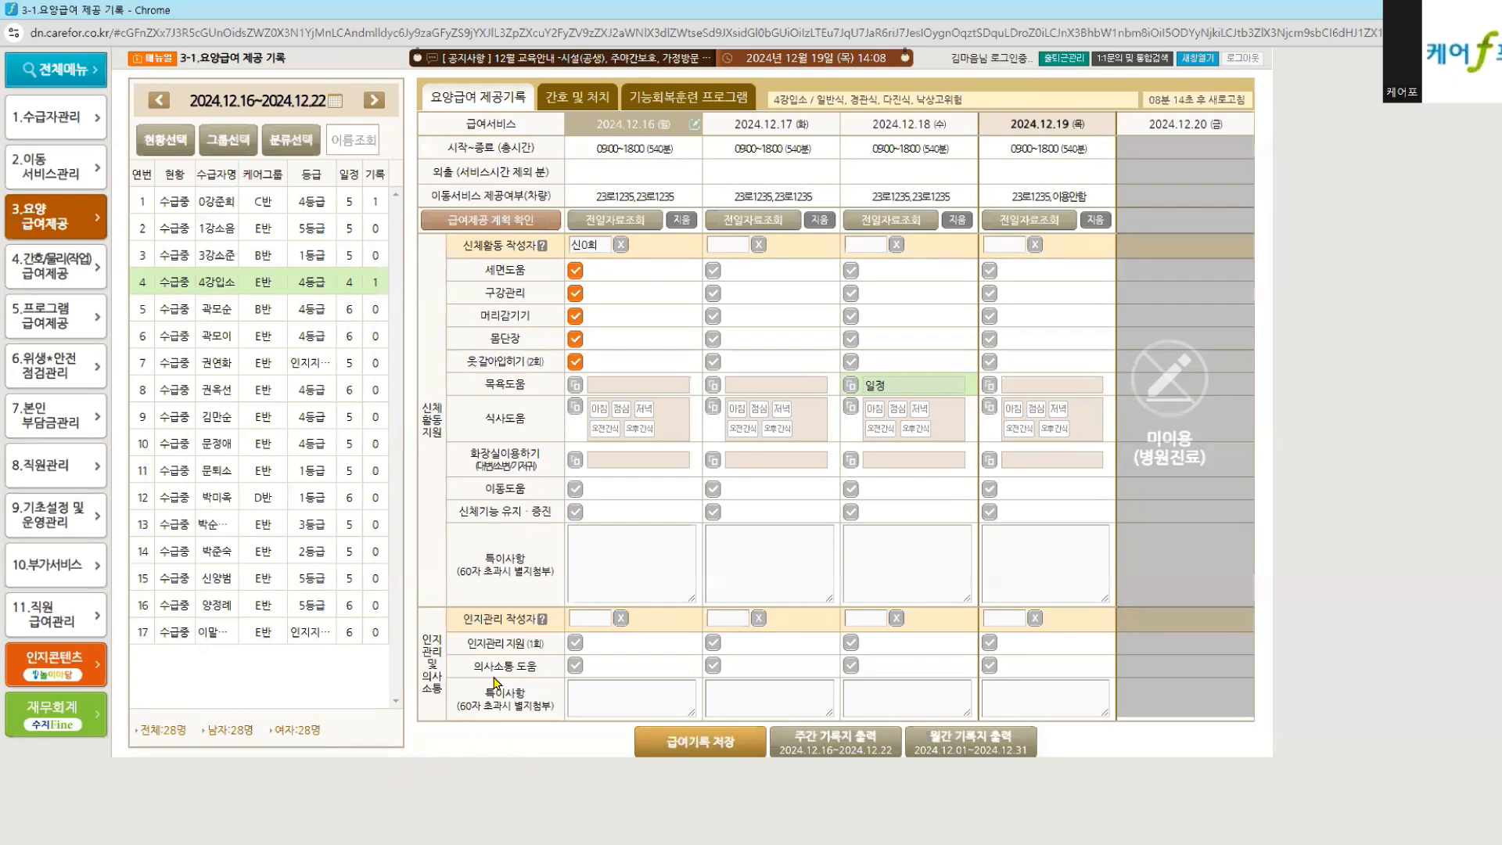
# Step: Assign a staff member as the 12.16 cognitive-care writer and save the record
pyautogui.click(585, 618)
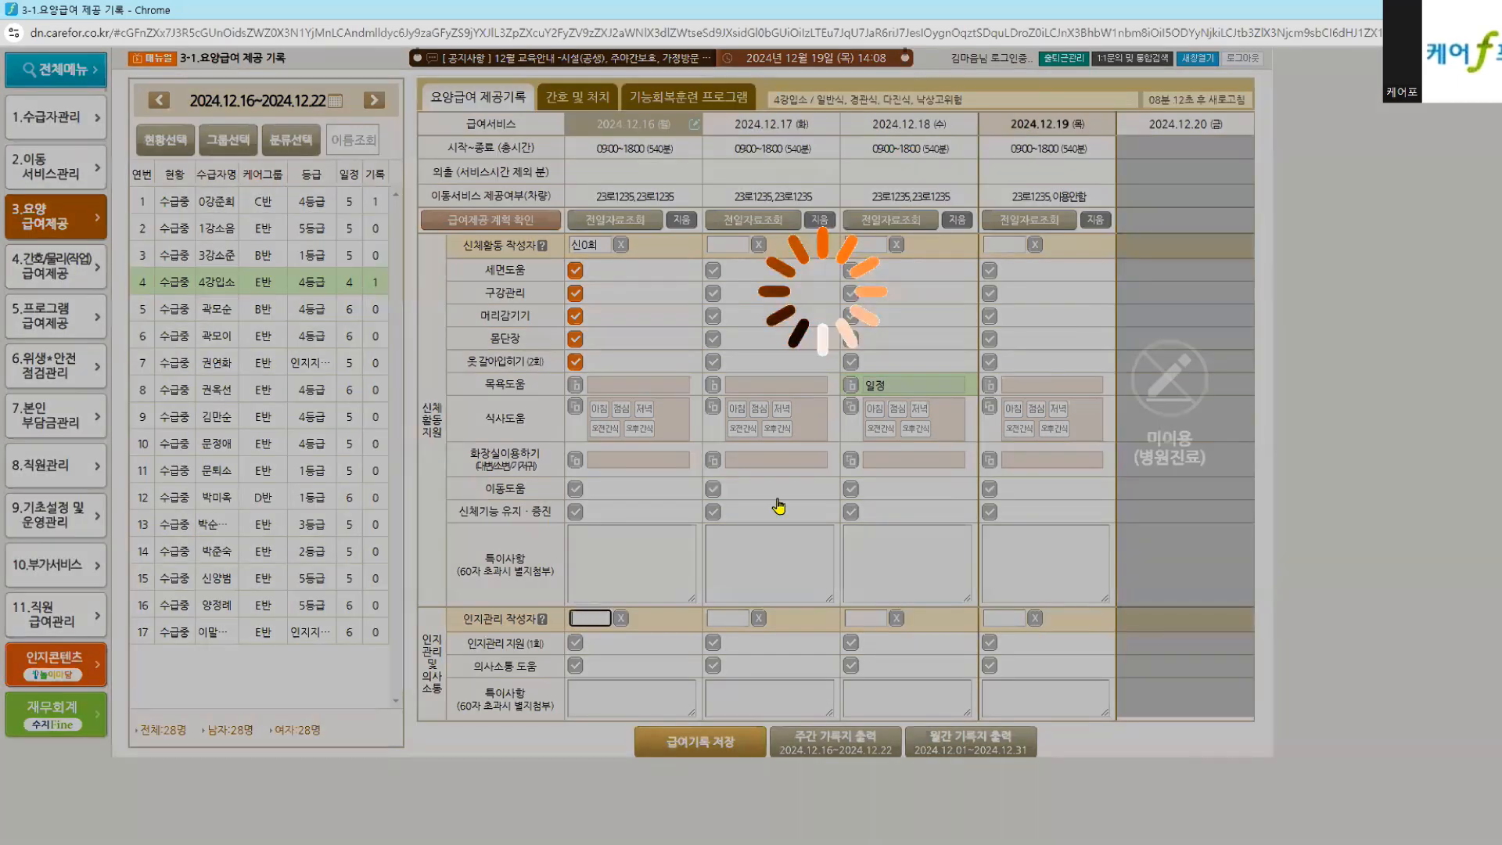
pyautogui.click(731, 707)
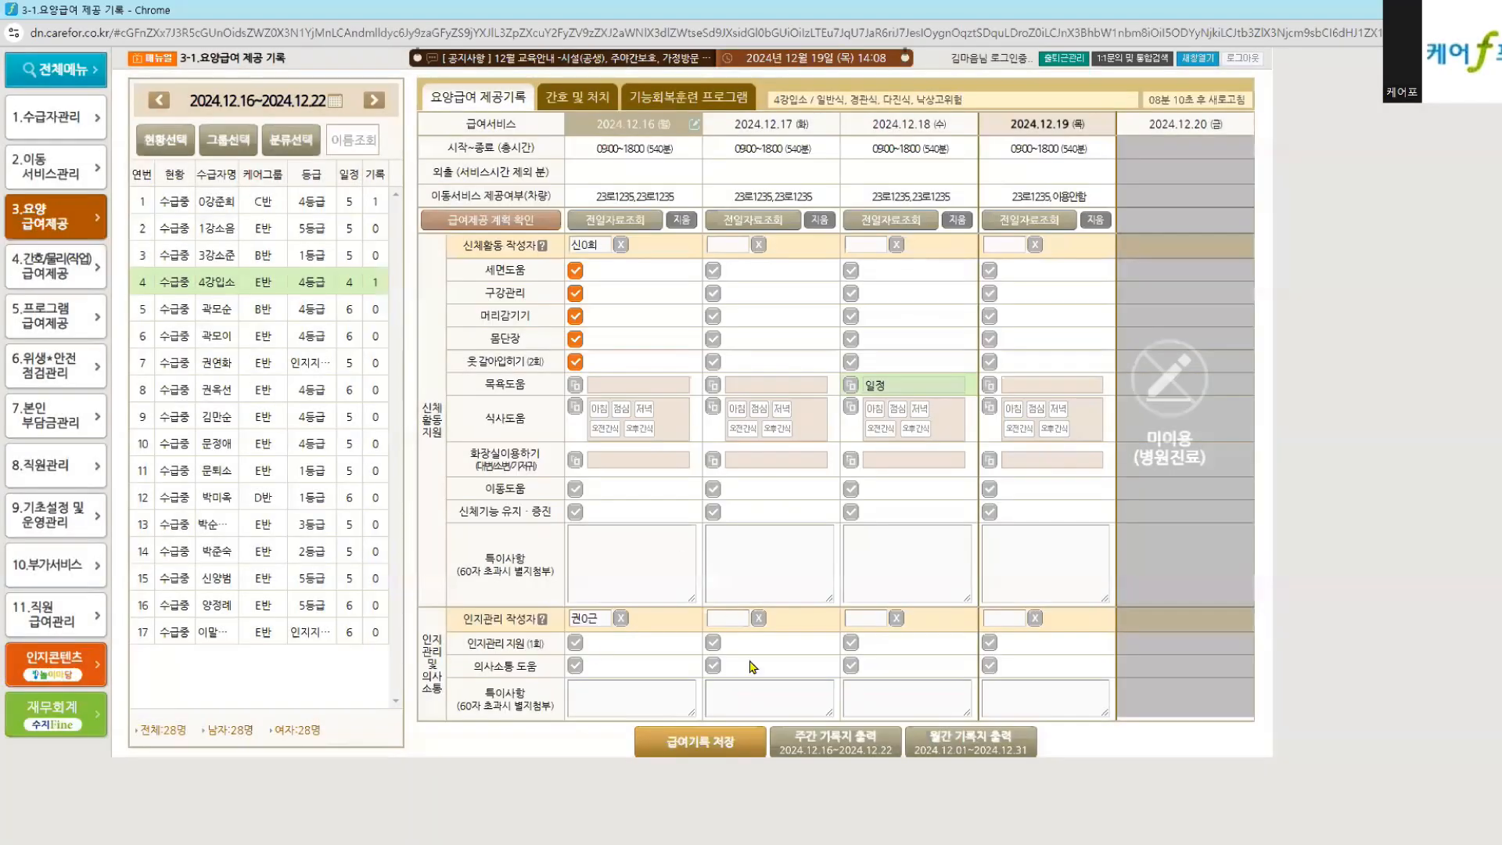
pyautogui.click(692, 741)
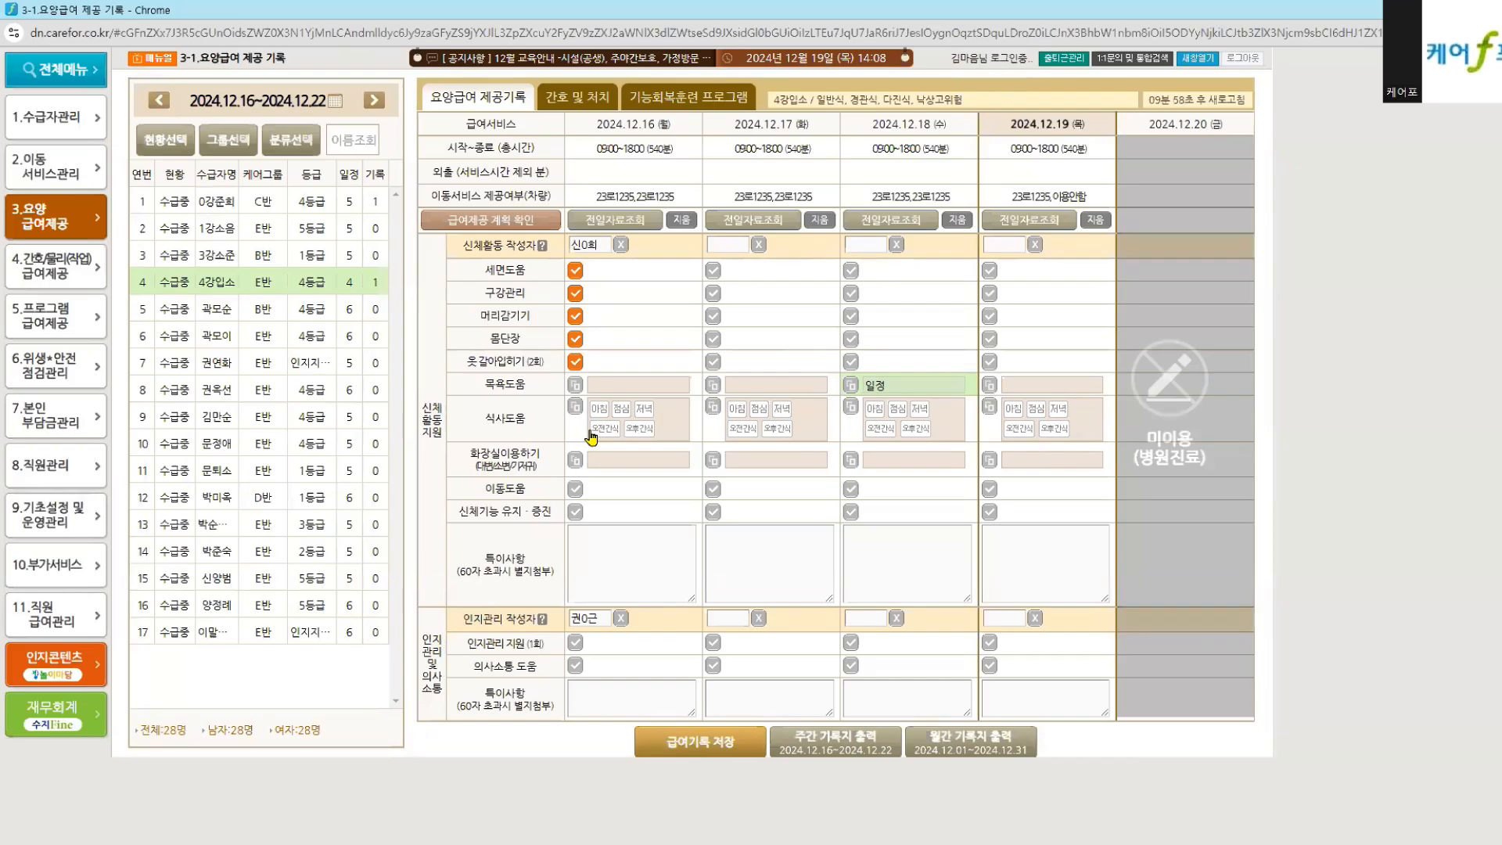
# Step: Tick 인지관리 지원 and 의사소통 도움 for 12.16, save, and highlight the related rows
pyautogui.click(575, 642)
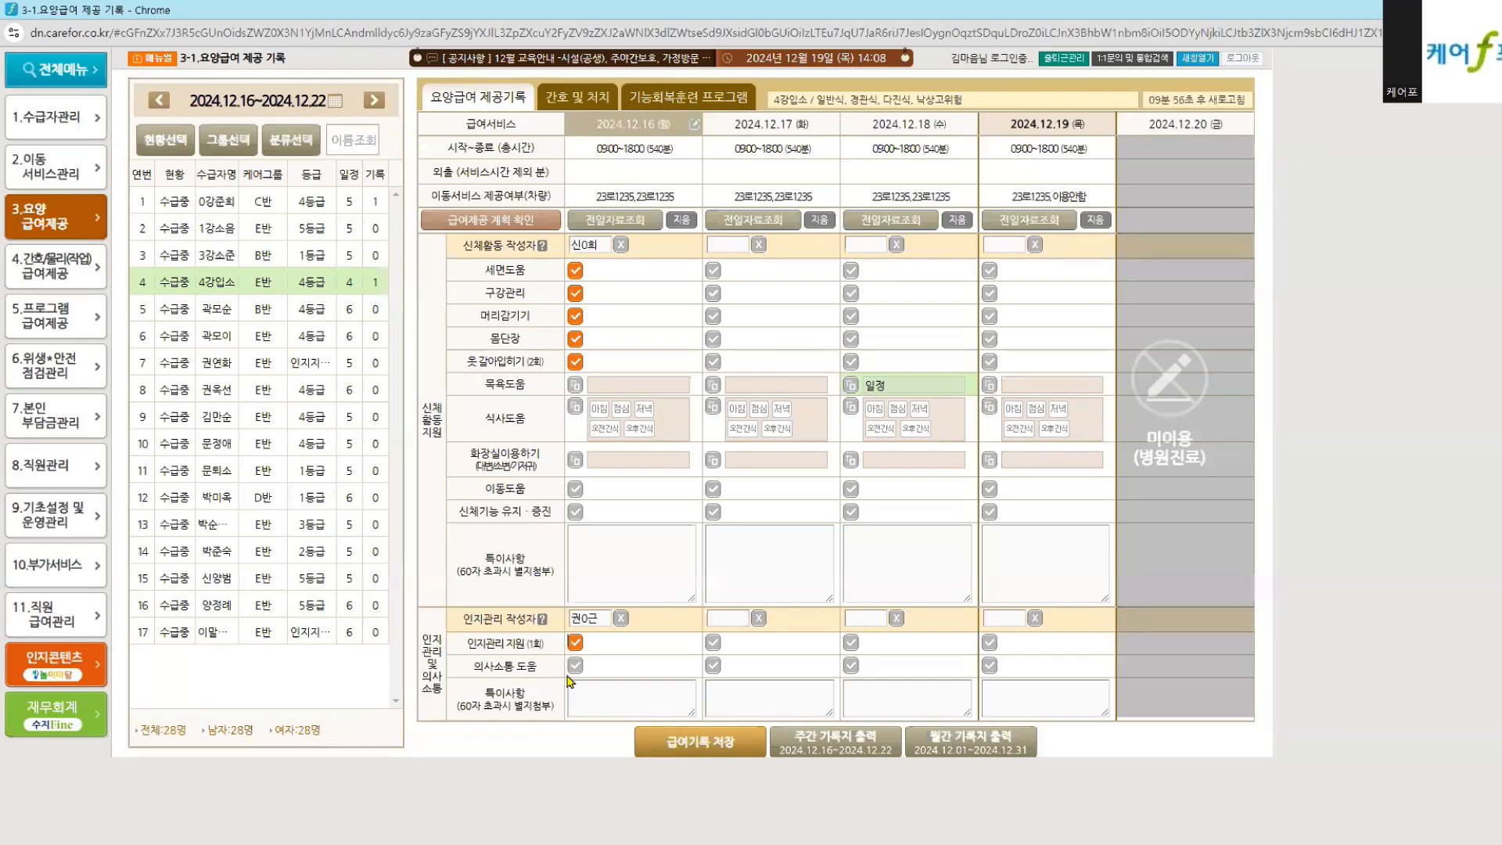
pyautogui.click(575, 667)
pyautogui.click(696, 743)
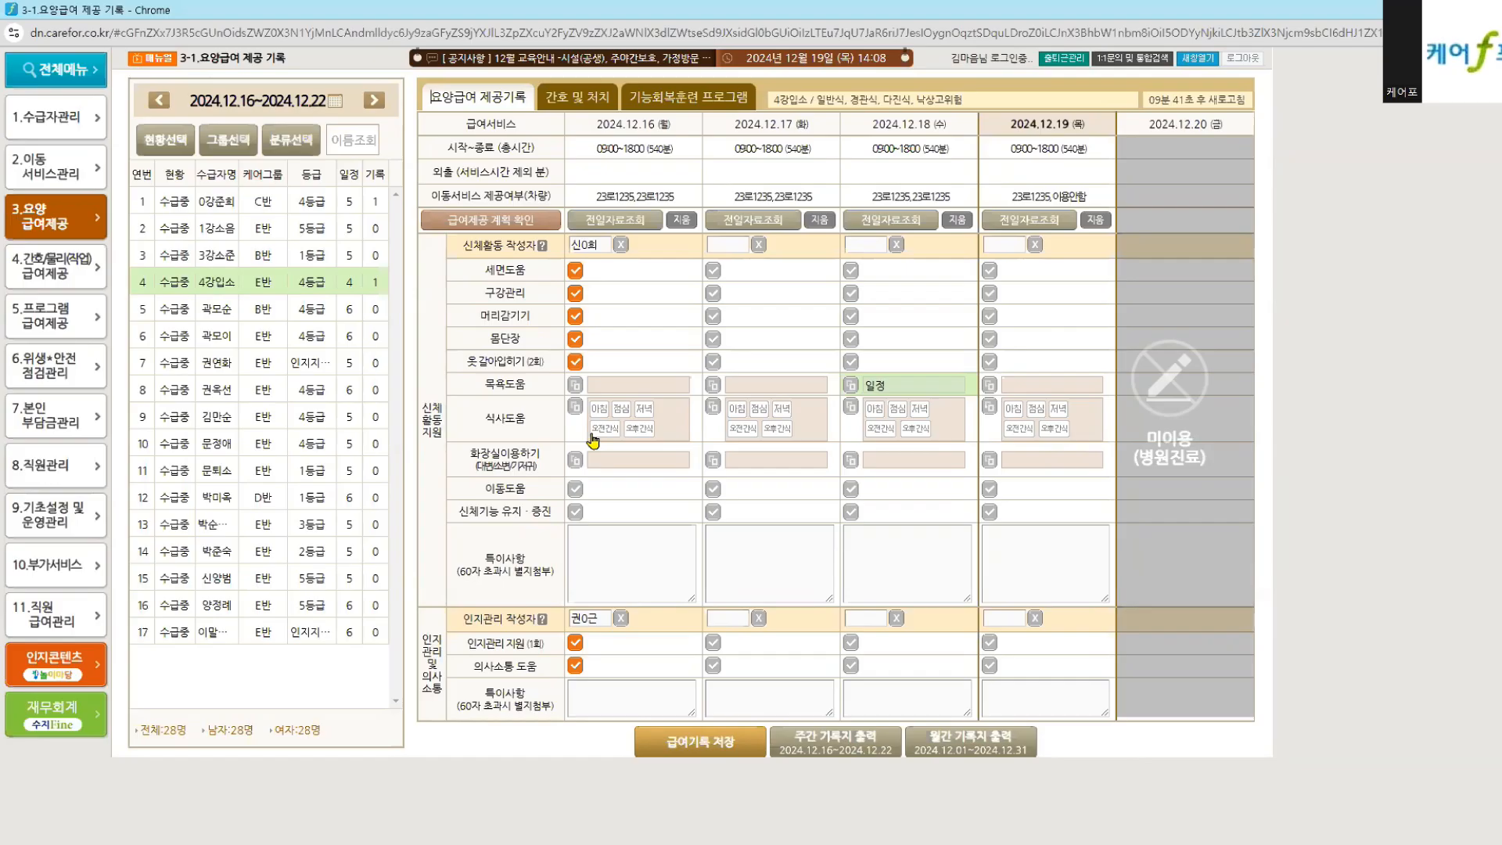
pyautogui.moveTo(459, 279); pyautogui.dragTo(532, 444)
pyautogui.moveTo(453, 662); pyautogui.dragTo(613, 643)
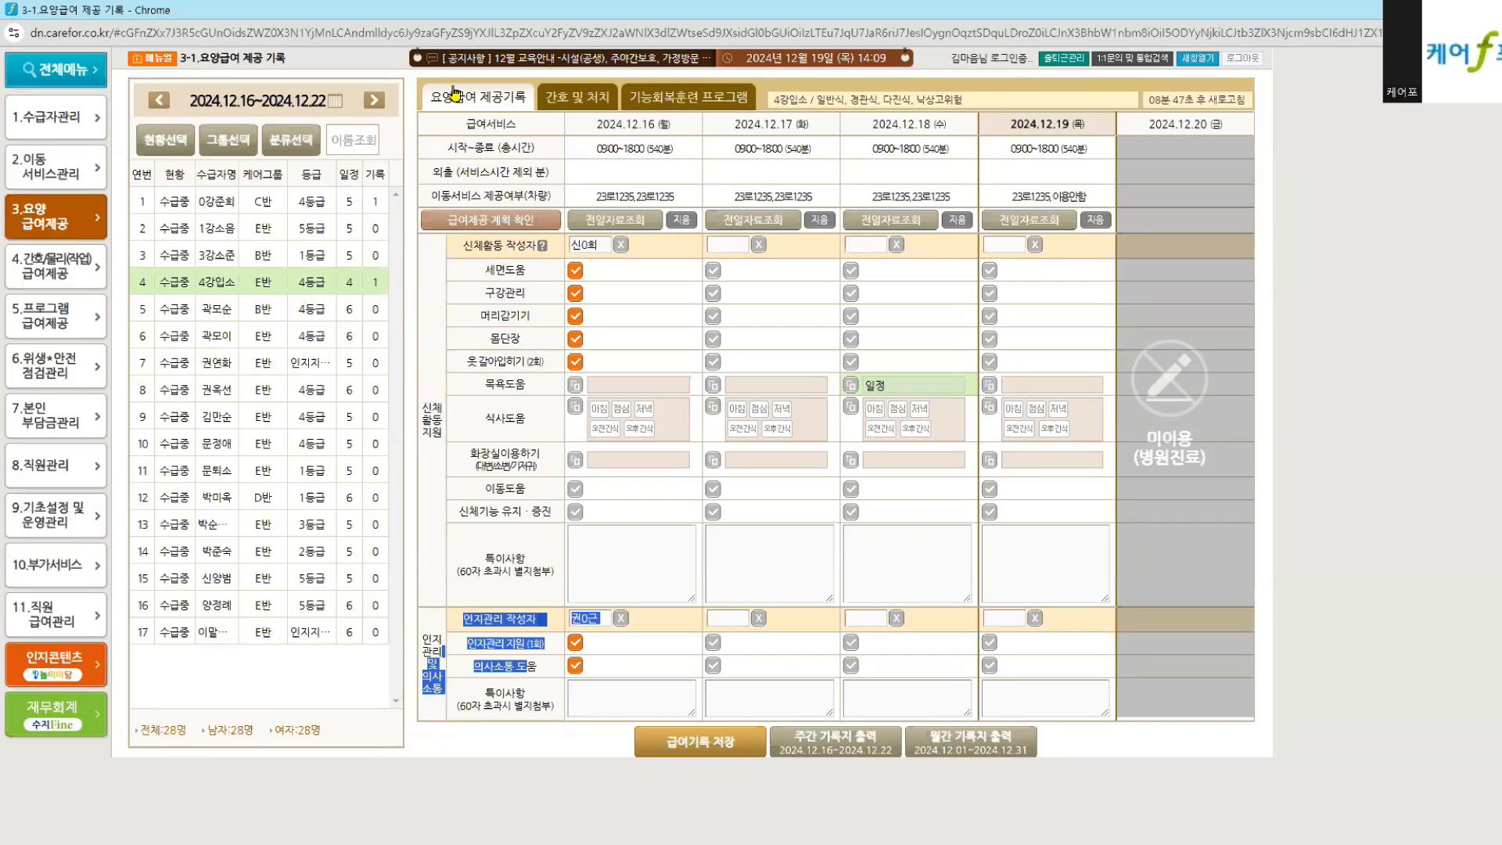
pyautogui.moveTo(447, 147); pyautogui.dragTo(661, 150)
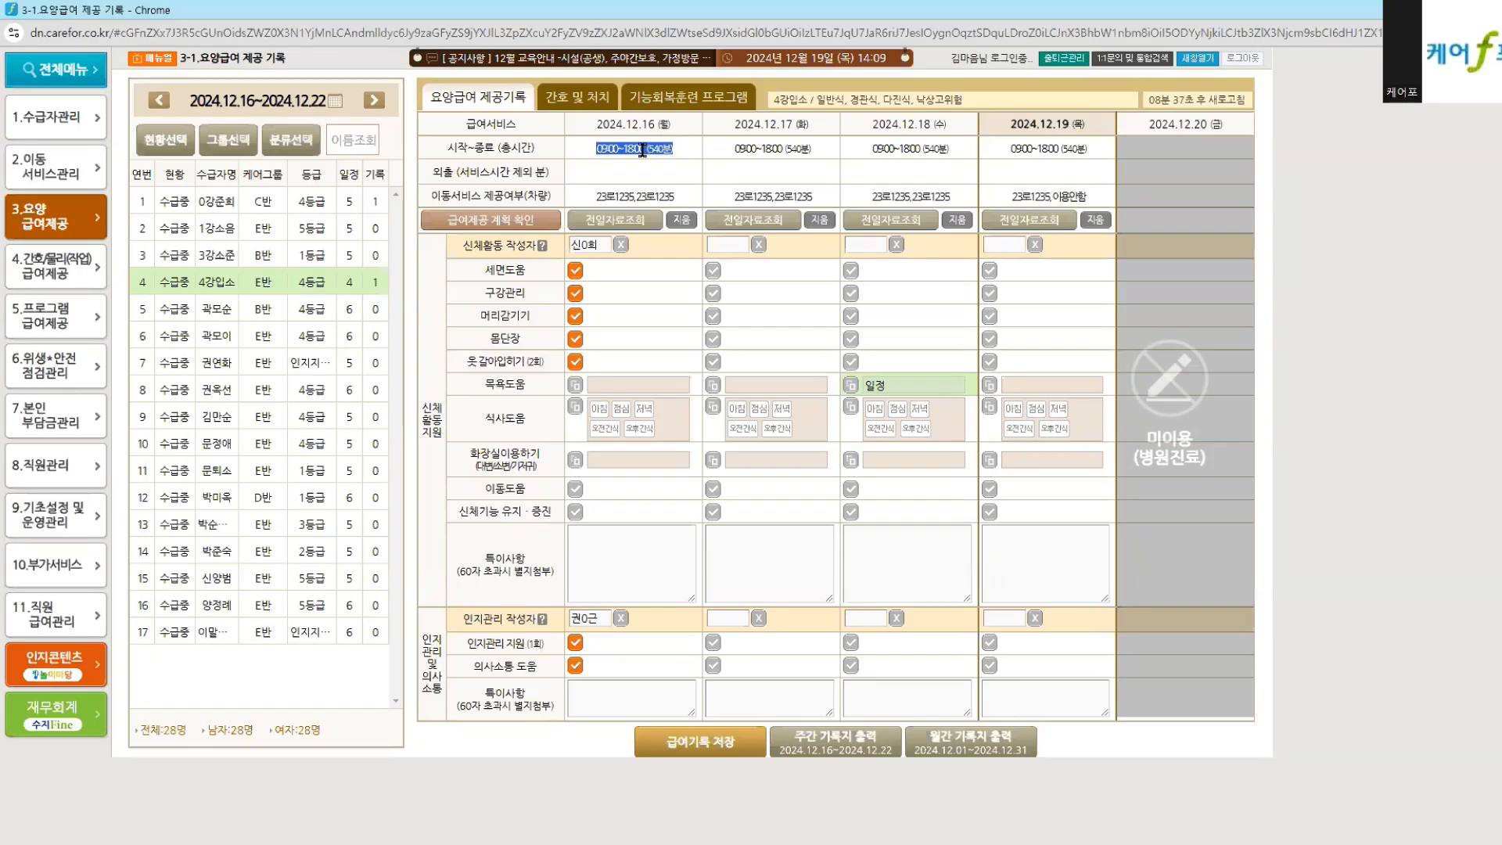
pyautogui.click(75, 182)
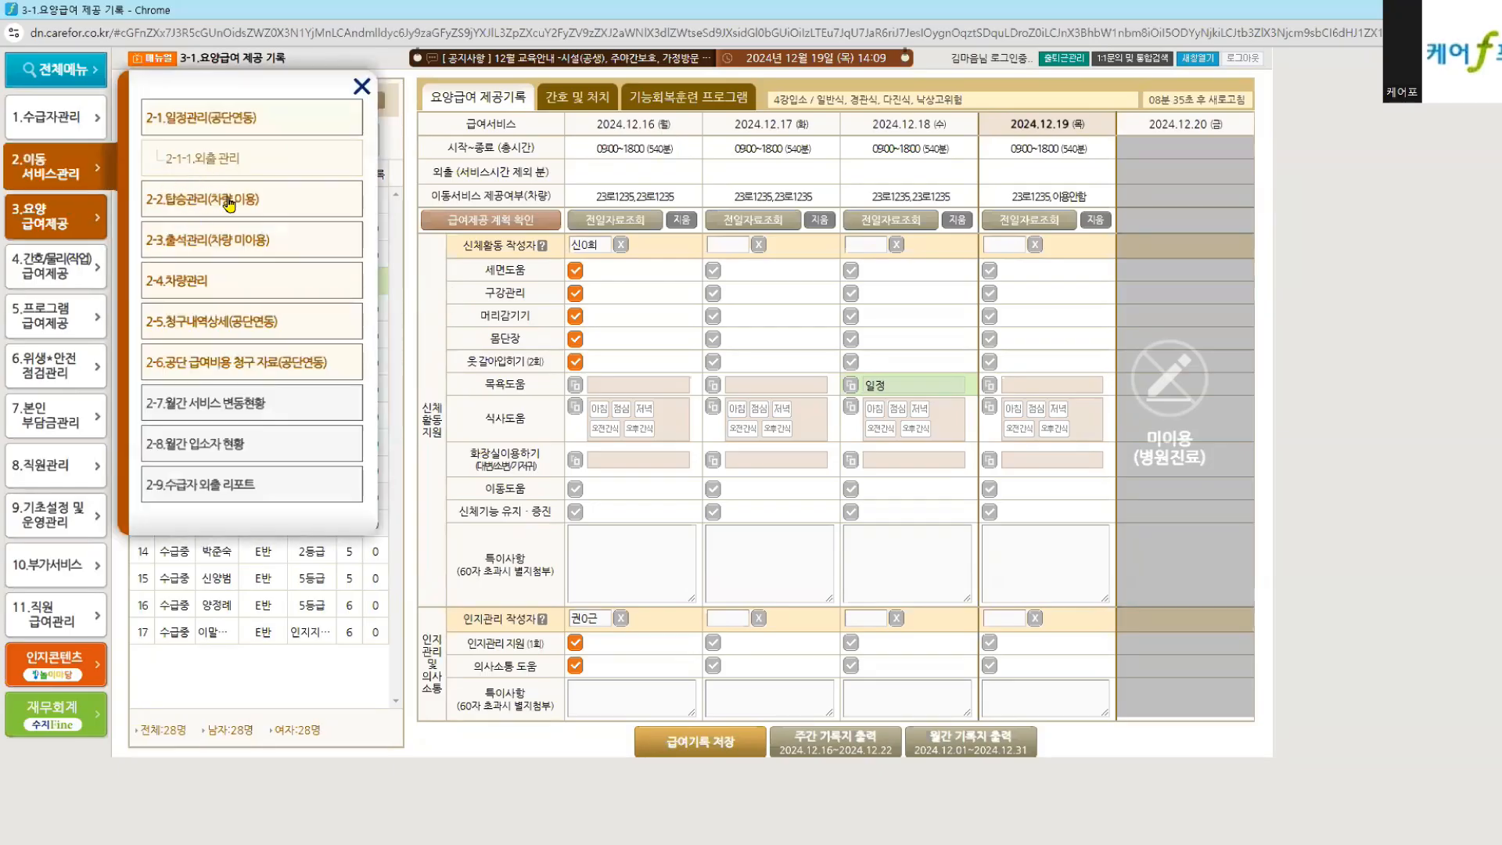
pyautogui.moveTo(596, 149); pyautogui.dragTo(677, 184)
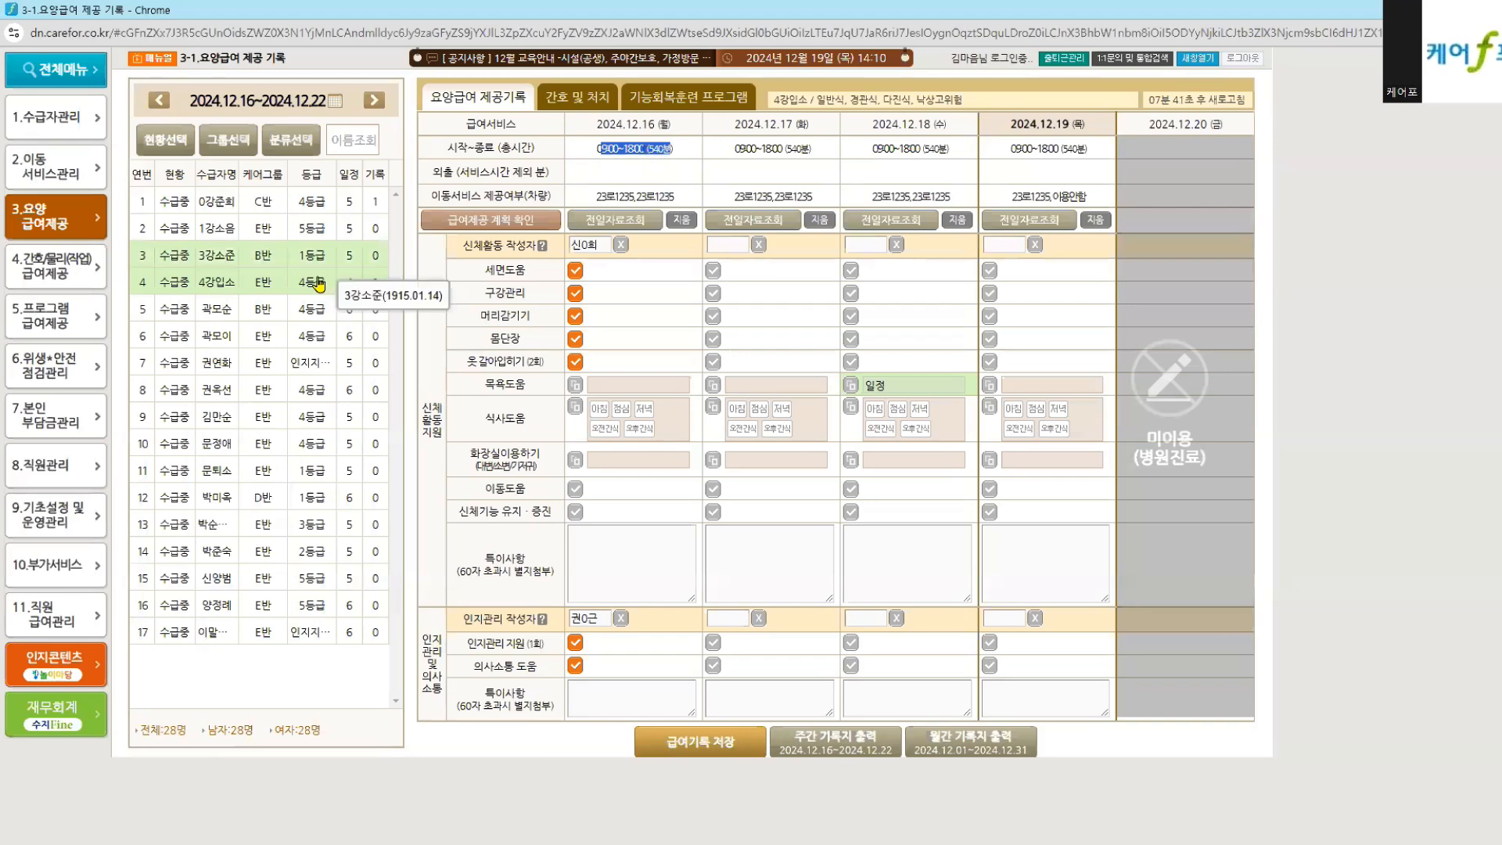
pyautogui.click(72, 200)
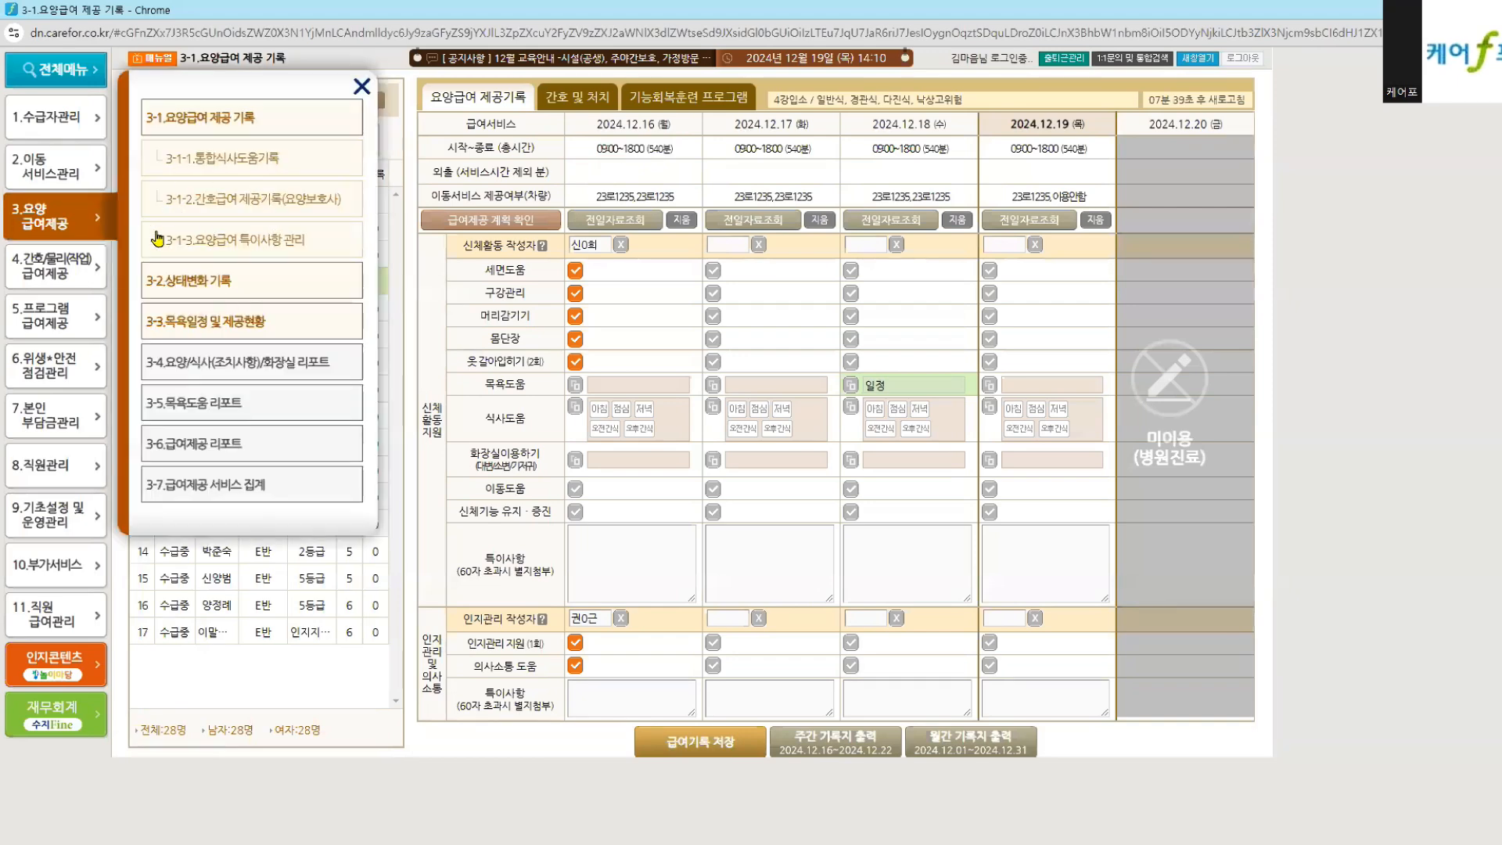
pyautogui.click(68, 172)
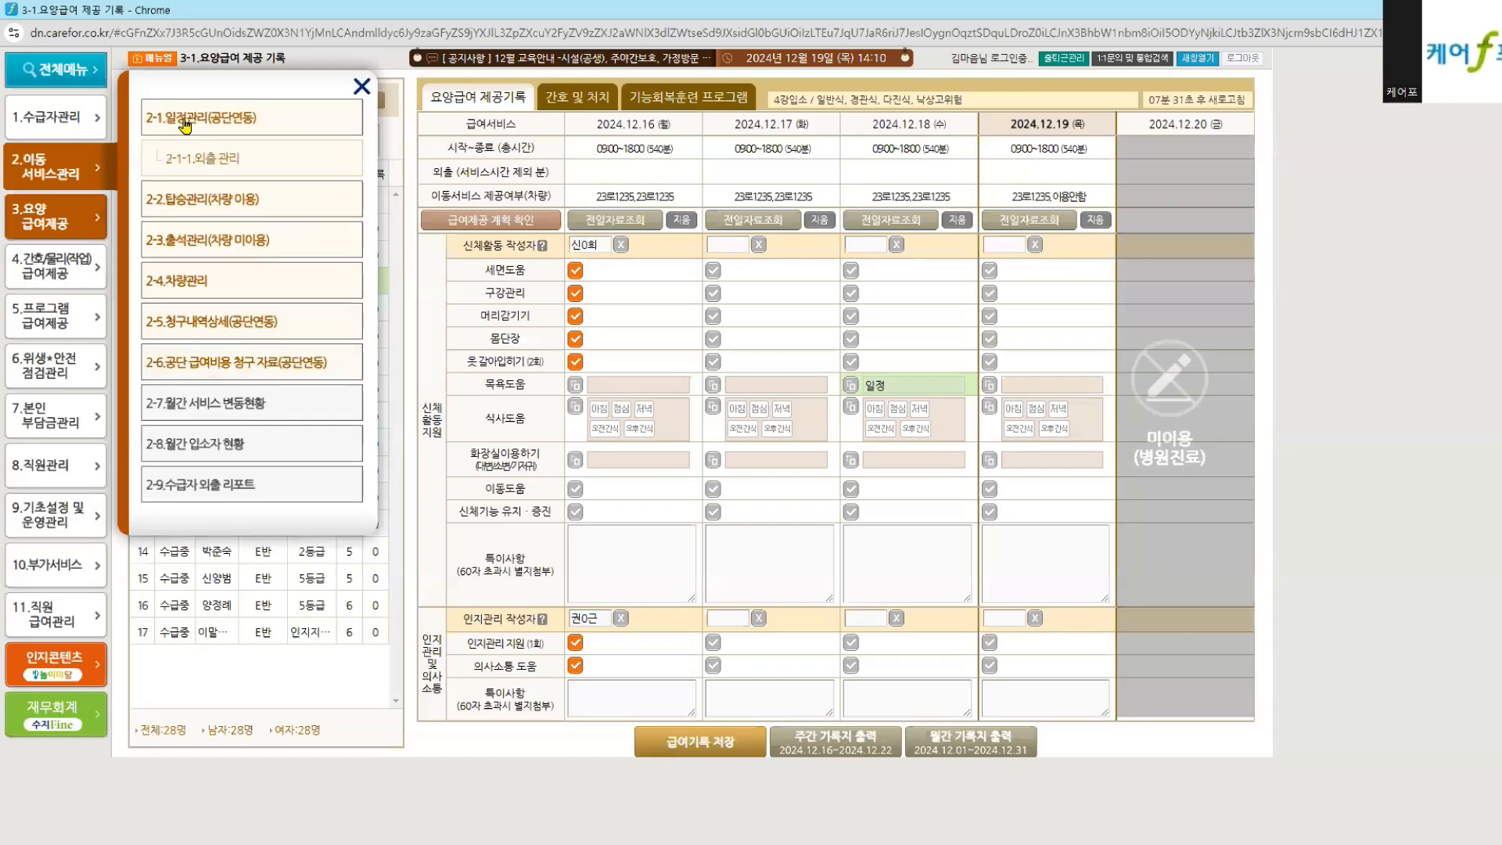
pyautogui.click(615, 150)
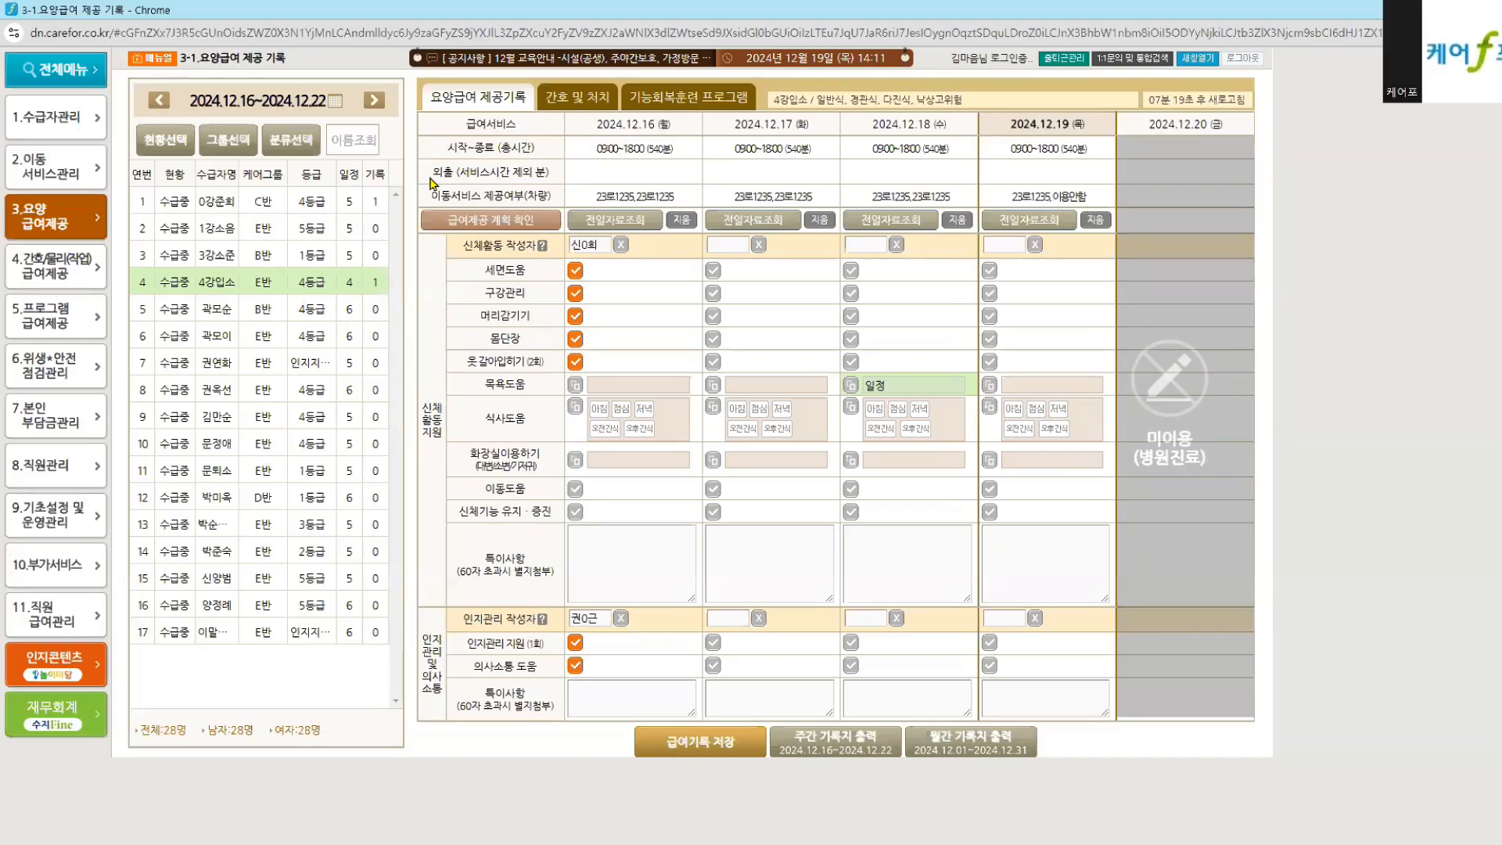
pyautogui.moveTo(432, 173); pyautogui.dragTo(568, 174)
pyautogui.click(568, 173)
pyautogui.click(51, 160)
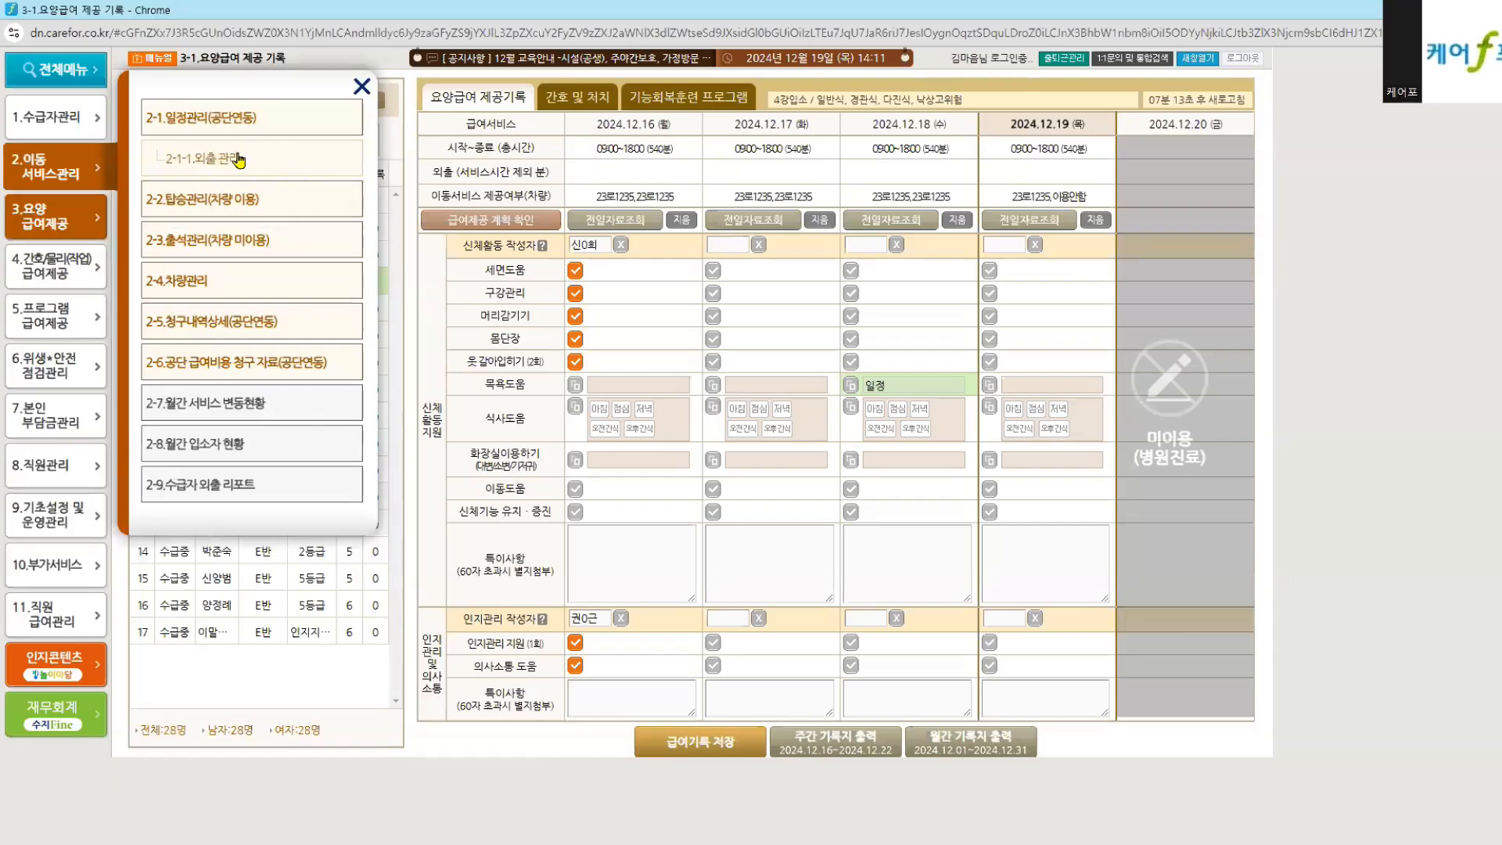
pyautogui.click(637, 174)
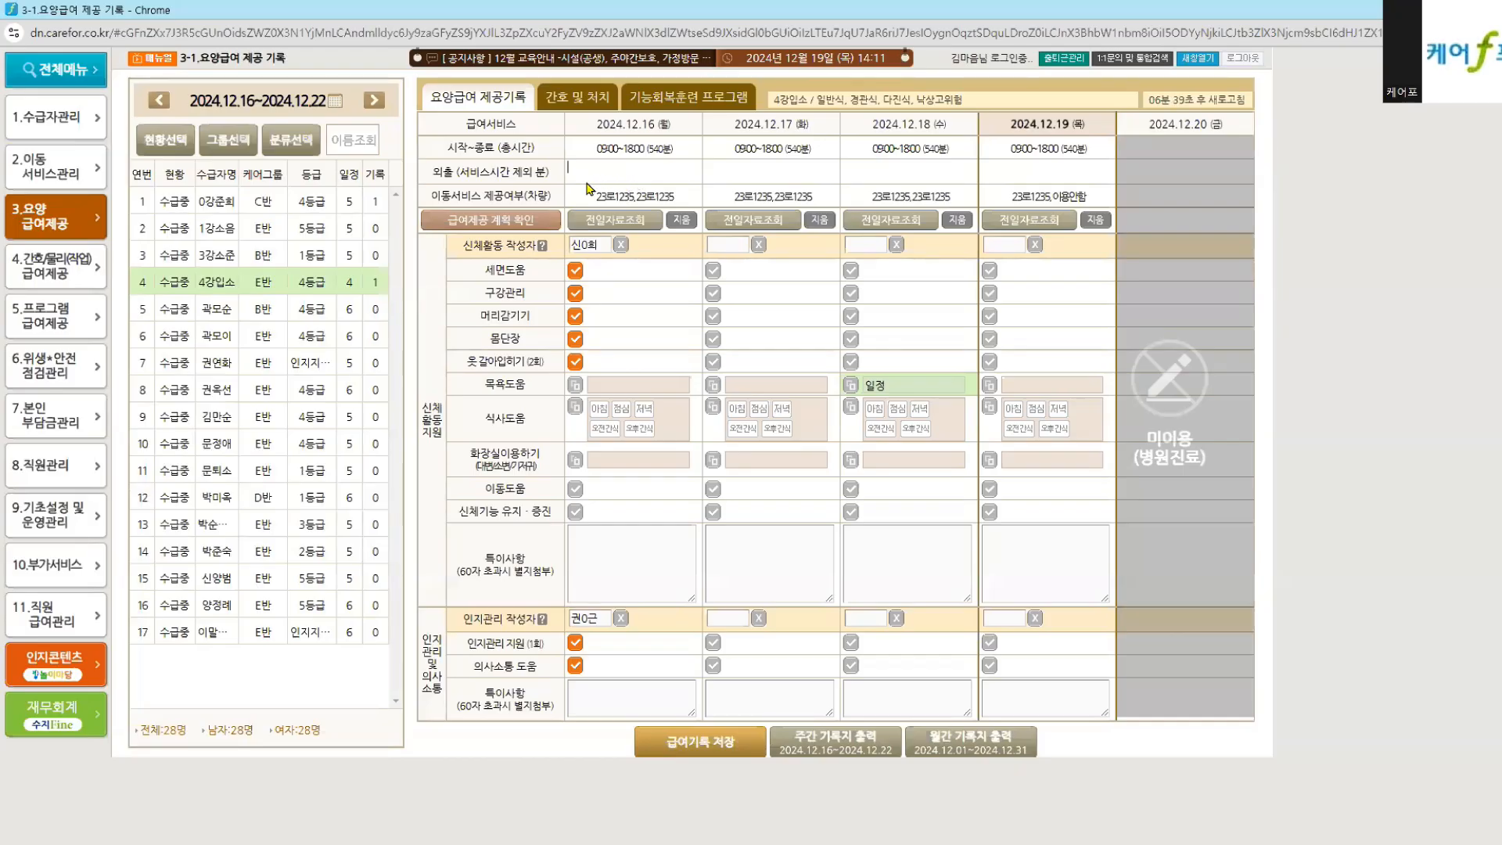
pyautogui.moveTo(426, 174); pyautogui.dragTo(532, 171)
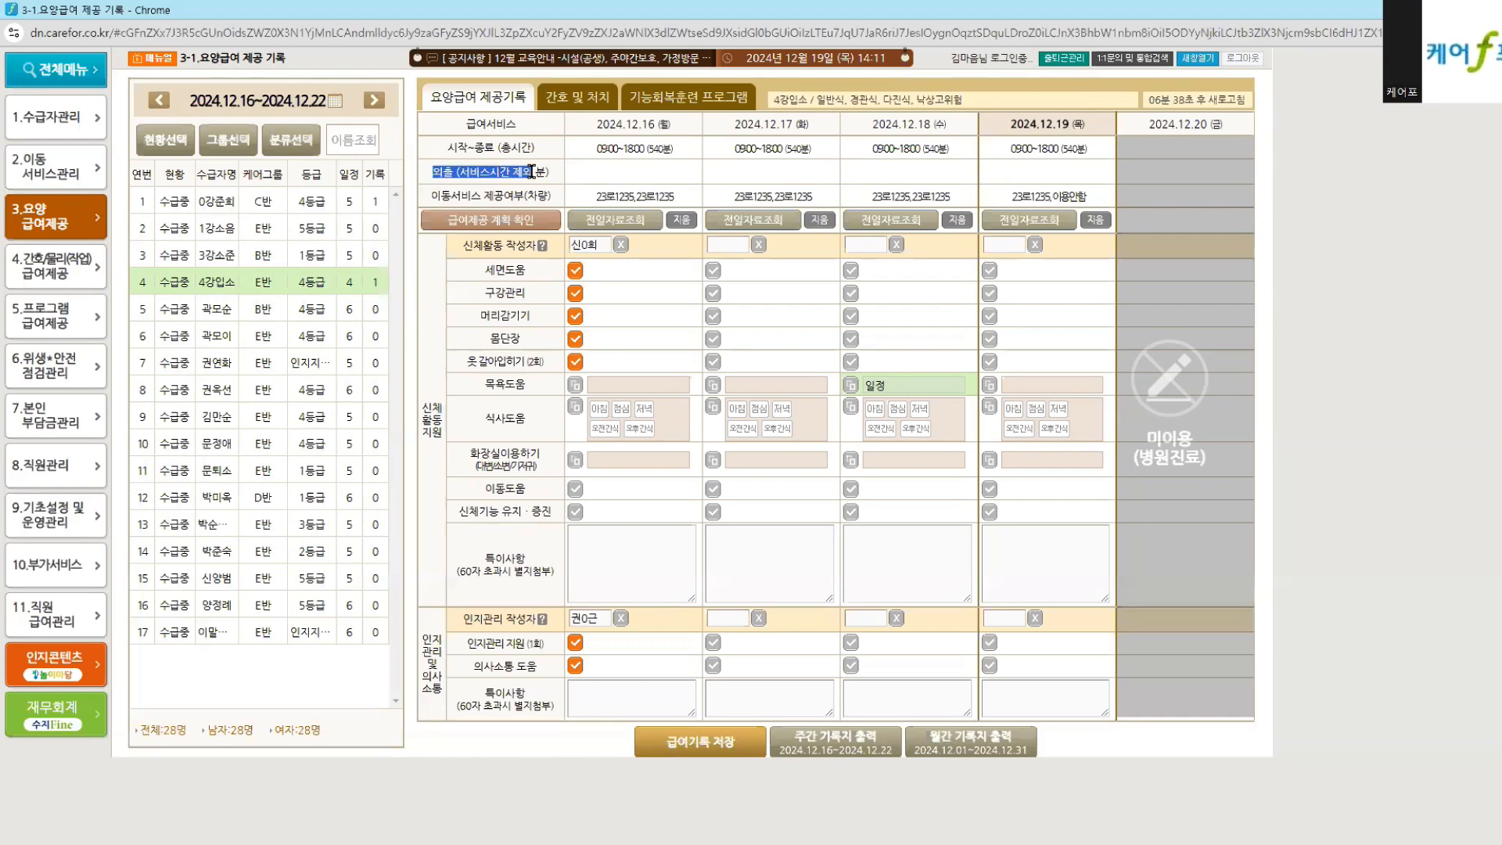
pyautogui.click(643, 183)
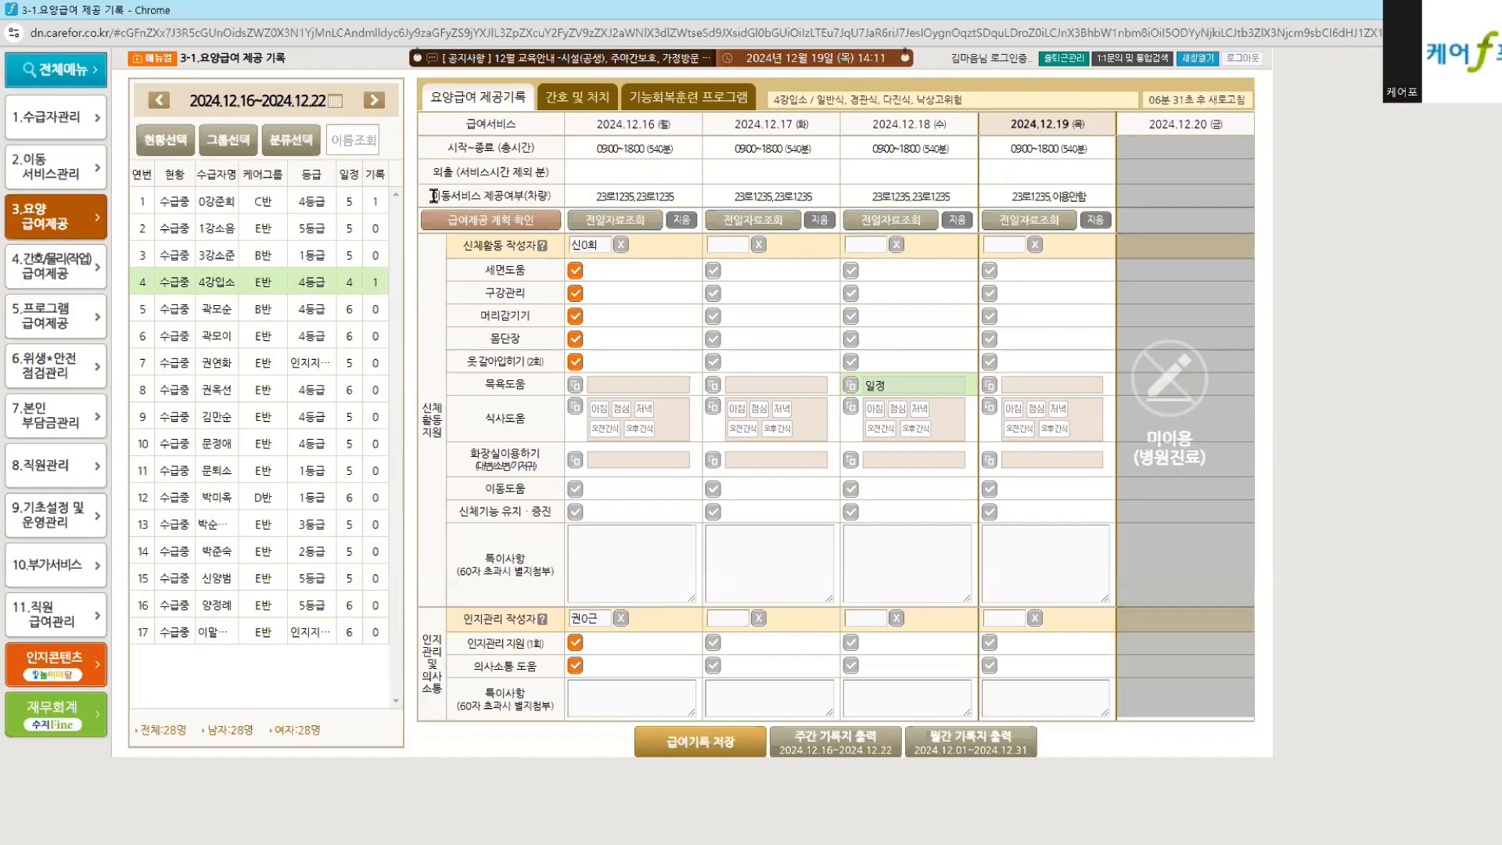
pyautogui.moveTo(433, 196); pyautogui.dragTo(573, 204)
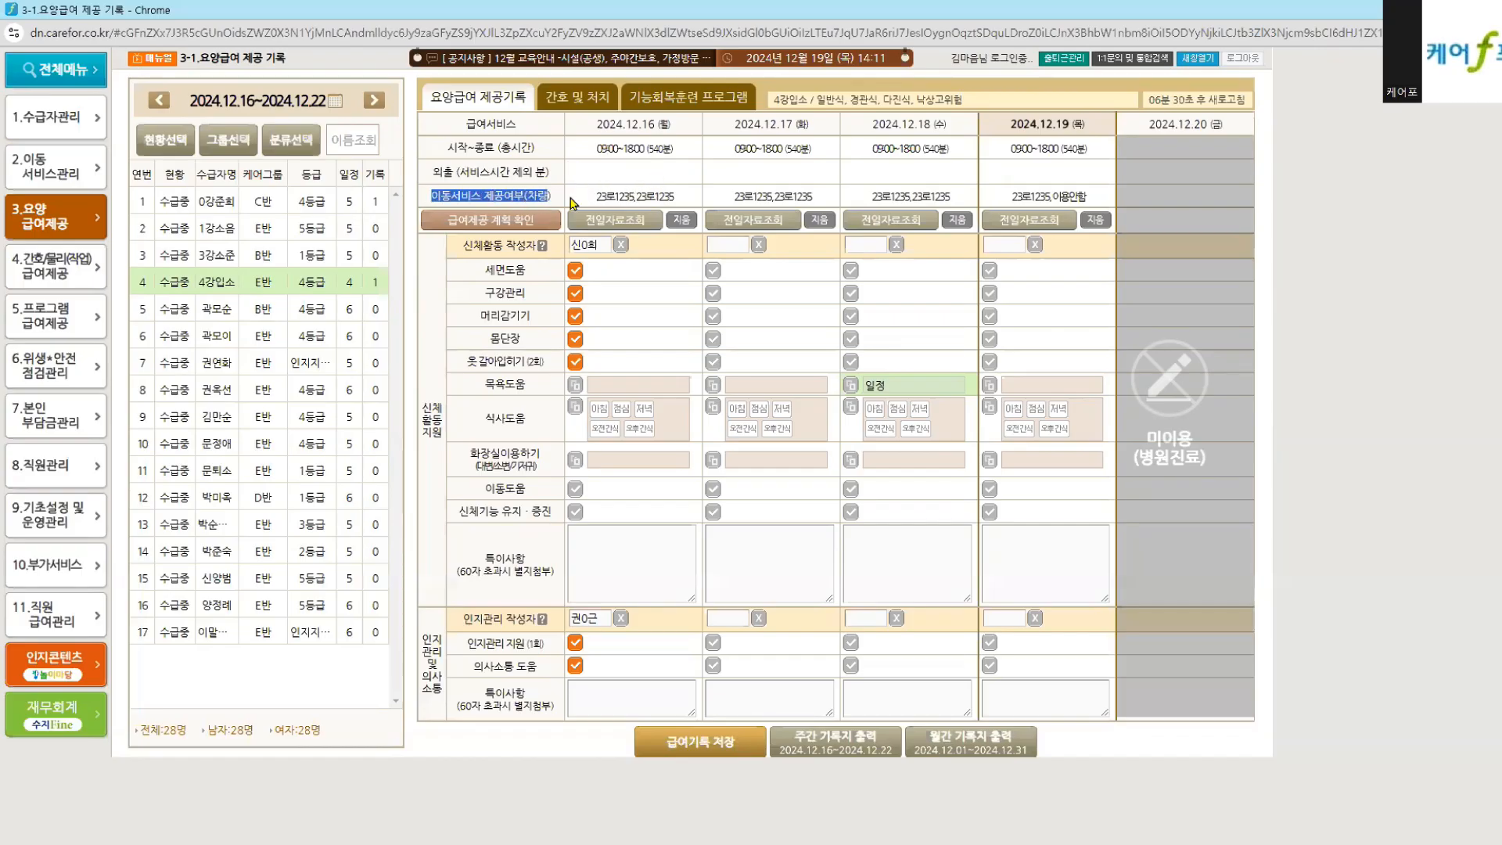
pyautogui.click(95, 170)
pyautogui.click(637, 169)
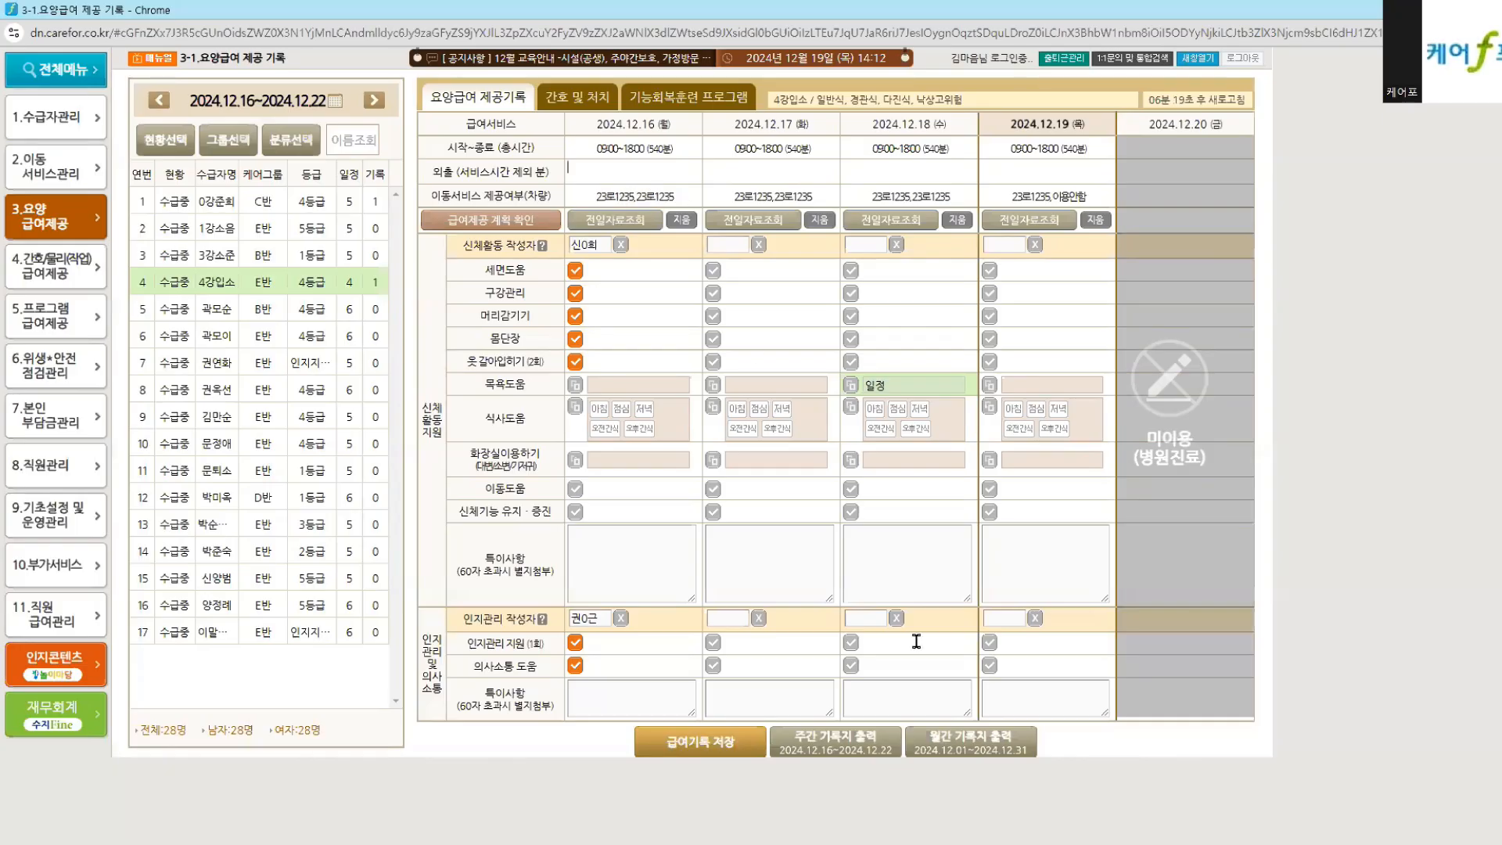
pyautogui.click(874, 741)
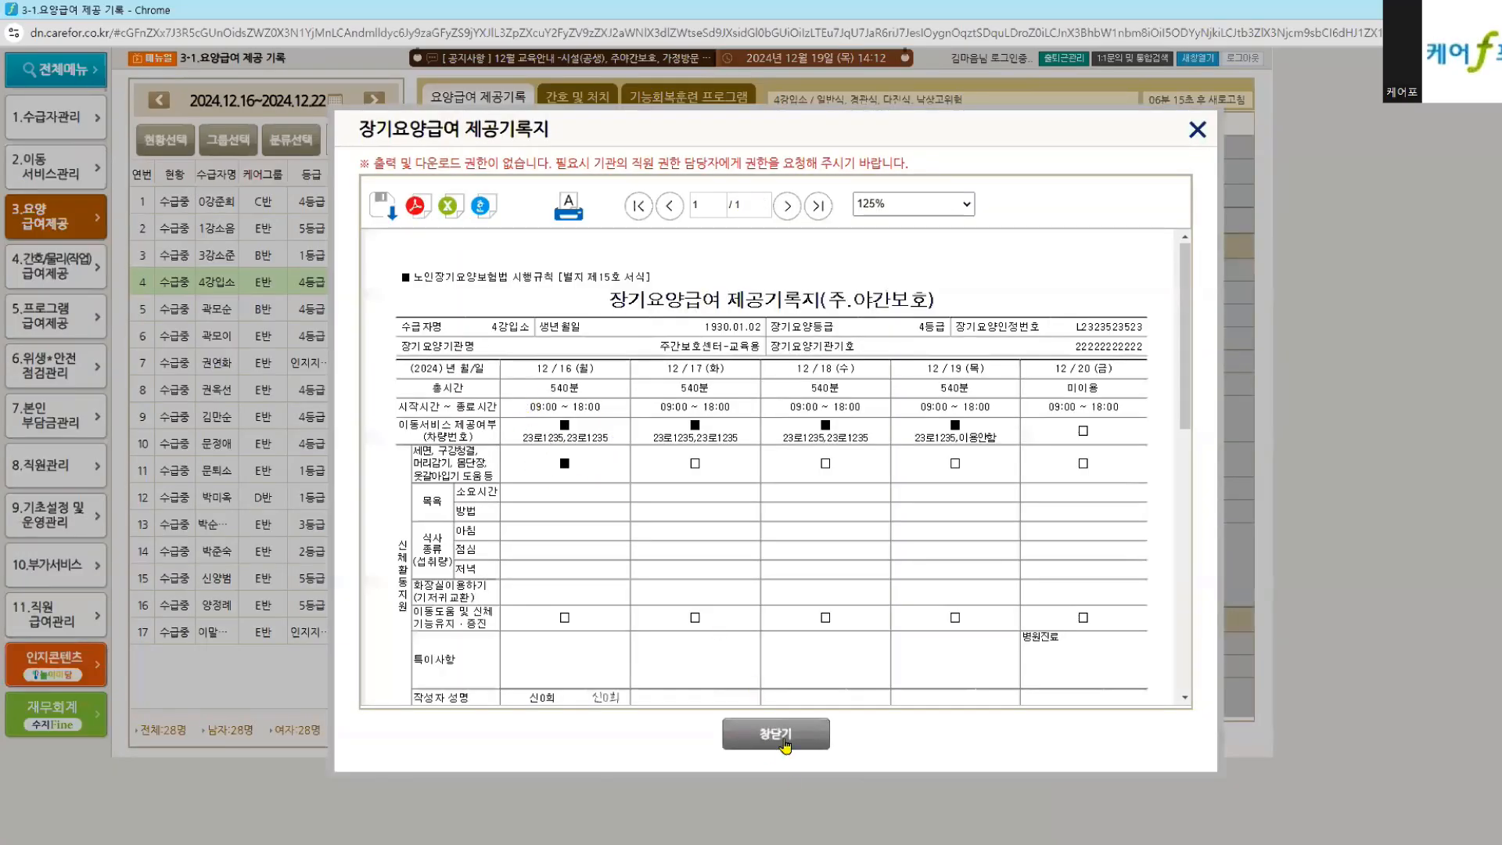
pyautogui.click(783, 741)
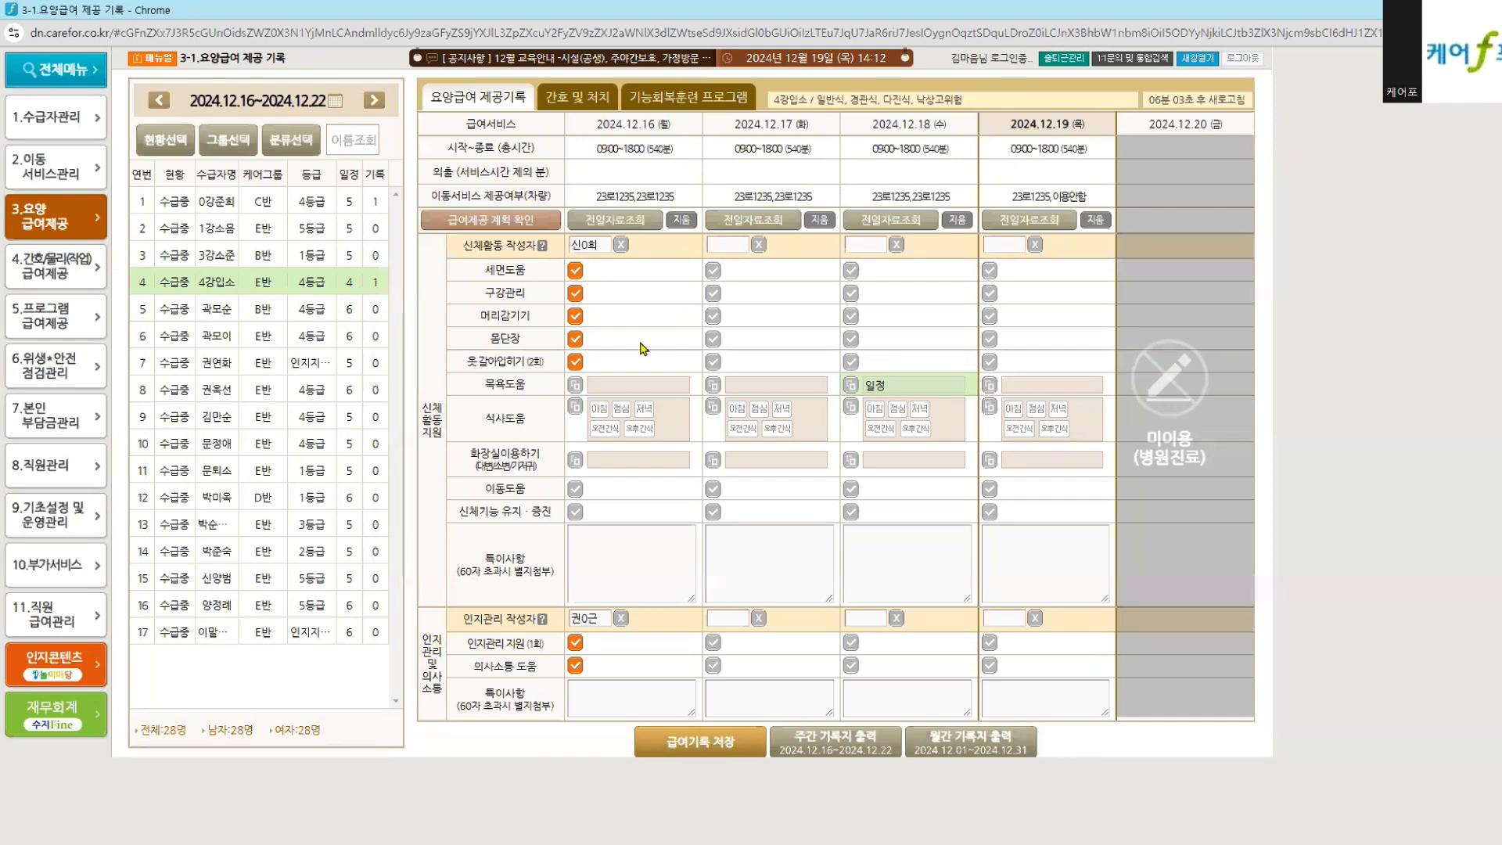
# Step: Look at the 12.16 bath record, then highlight the washing, oral care, bathing and meal rows
pyautogui.click(640, 385)
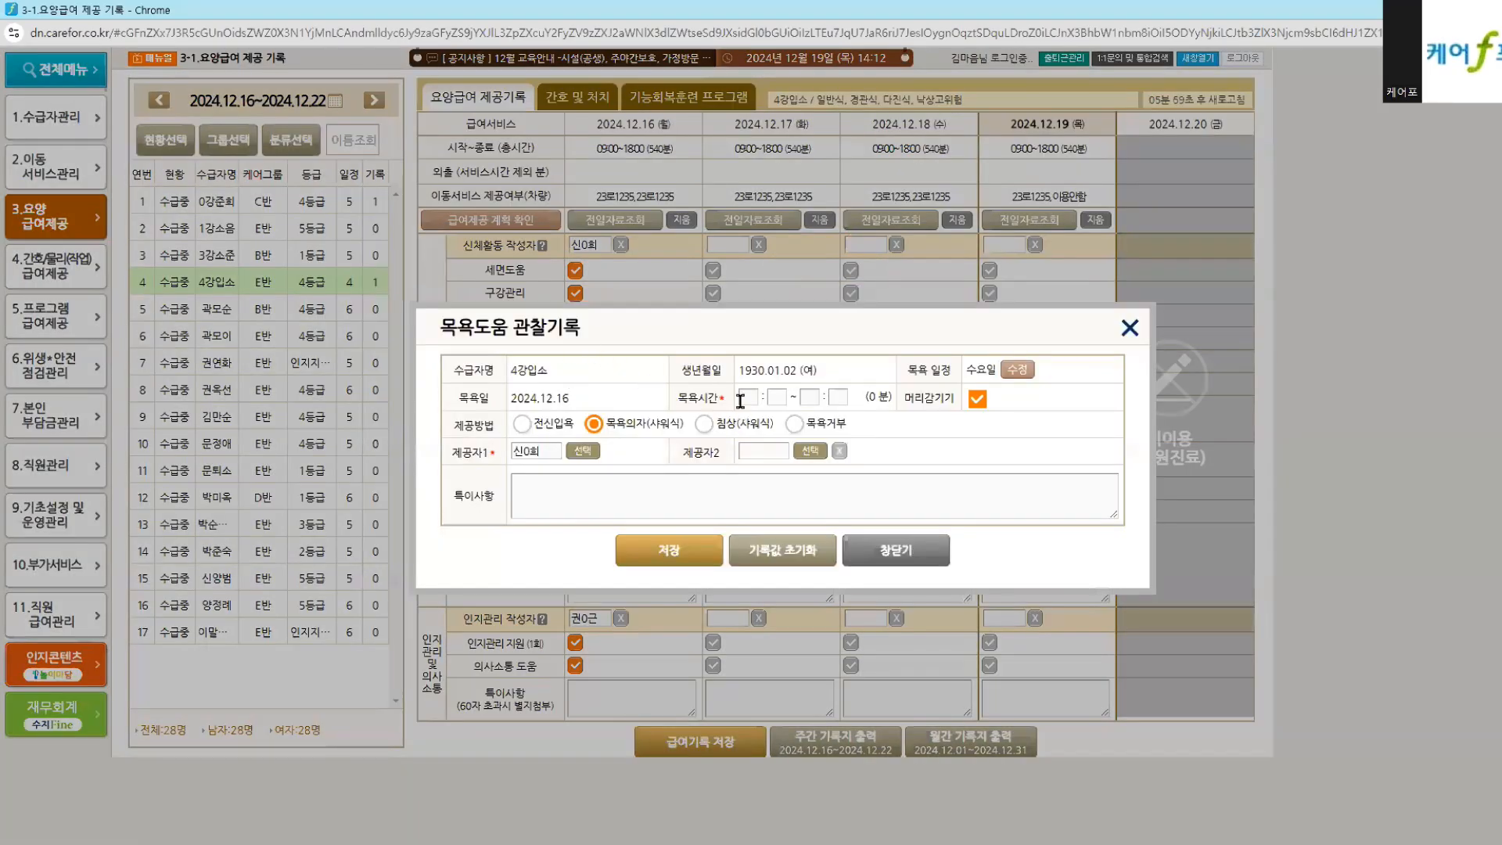
pyautogui.click(868, 548)
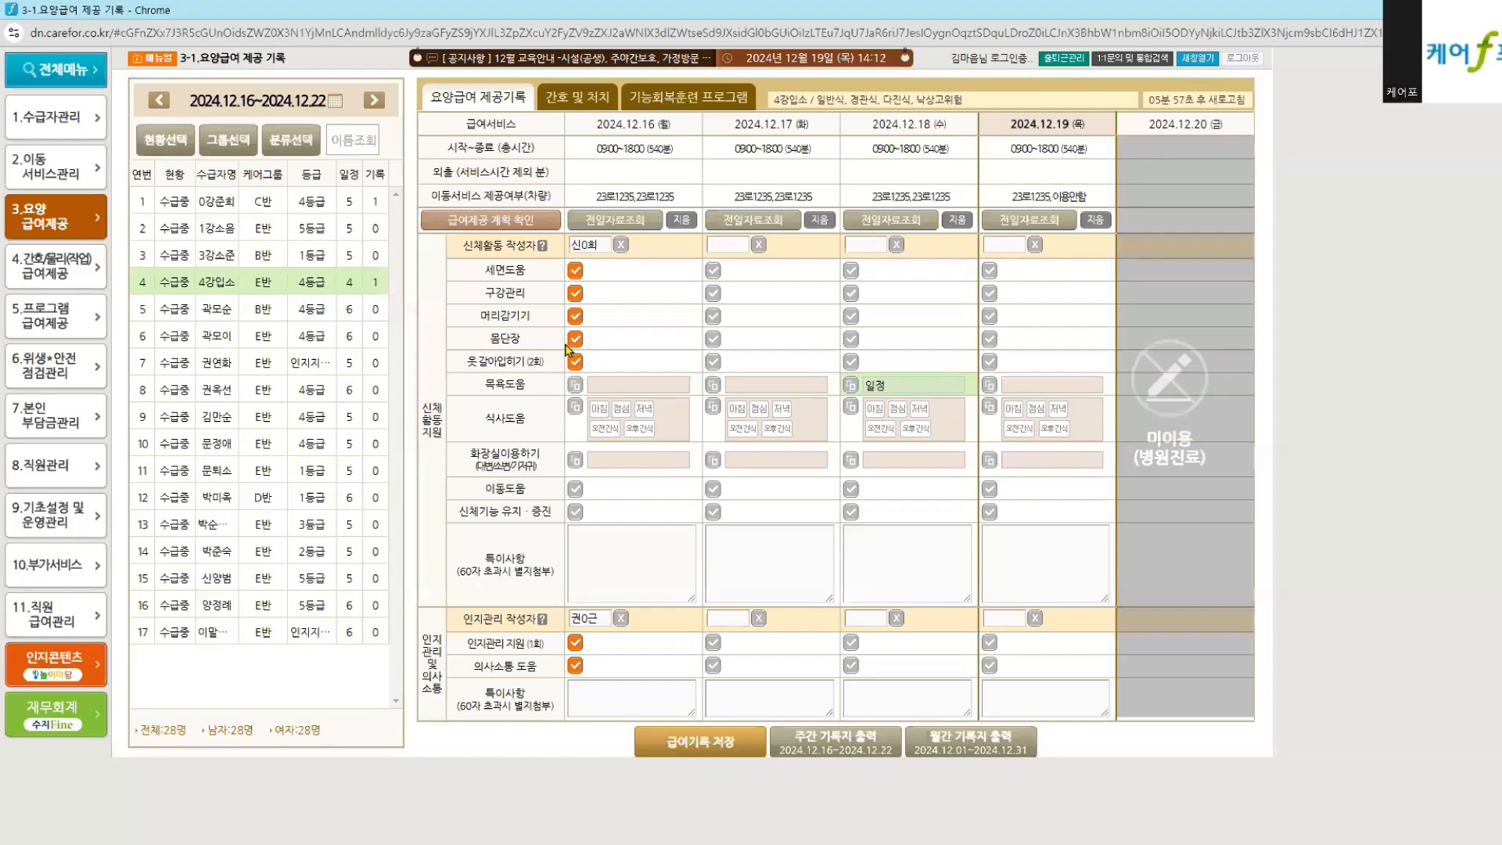
pyautogui.moveTo(472, 273); pyautogui.dragTo(502, 291)
pyautogui.moveTo(484, 391); pyautogui.dragTo(503, 467)
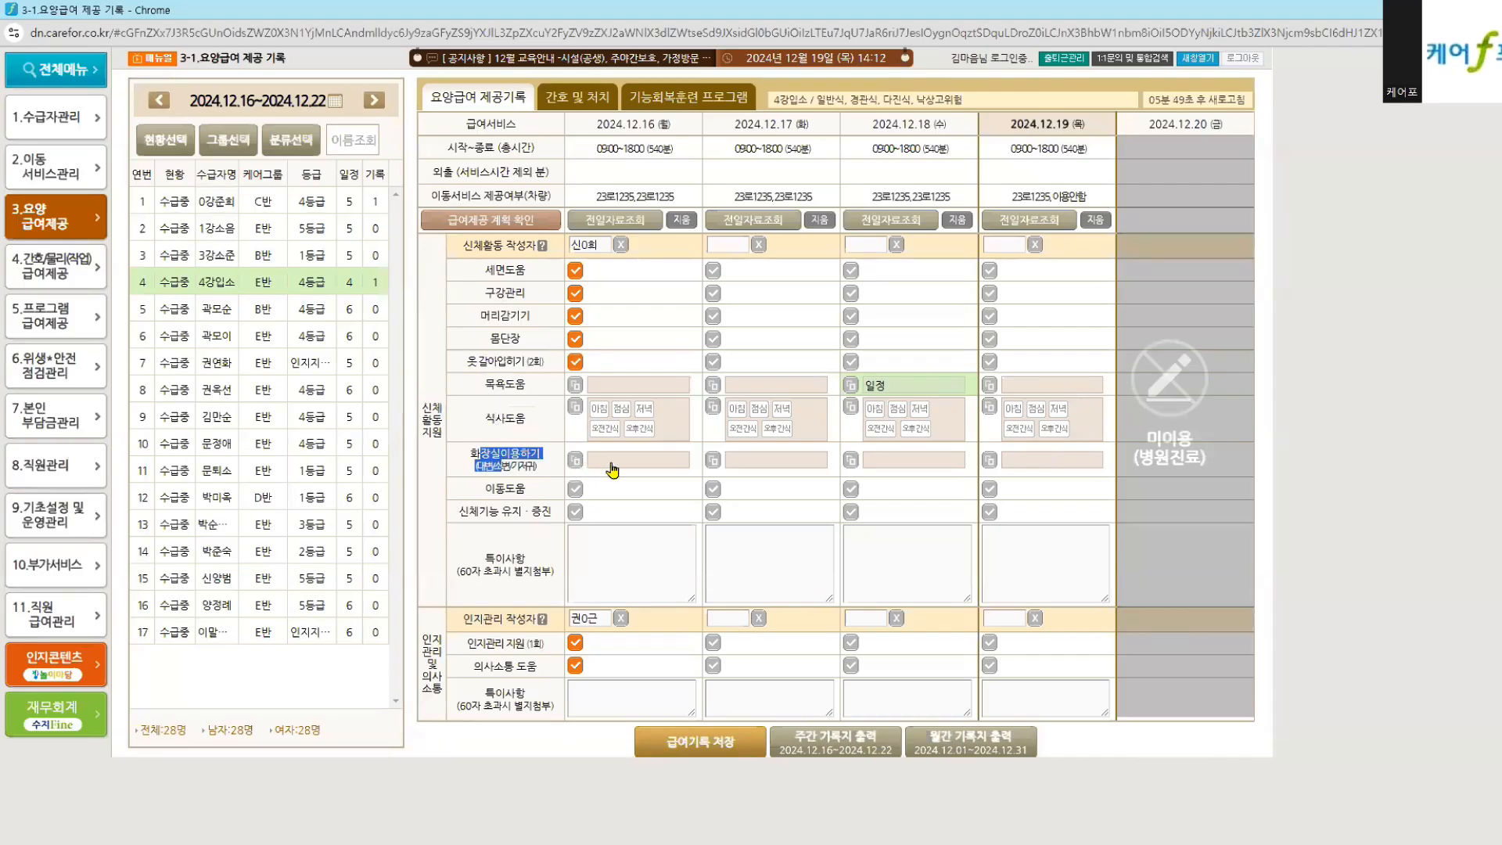
# Step: Try the full-body and bath-chair methods in the 12.16 bath record, then discard the changes
pyautogui.click(636, 385)
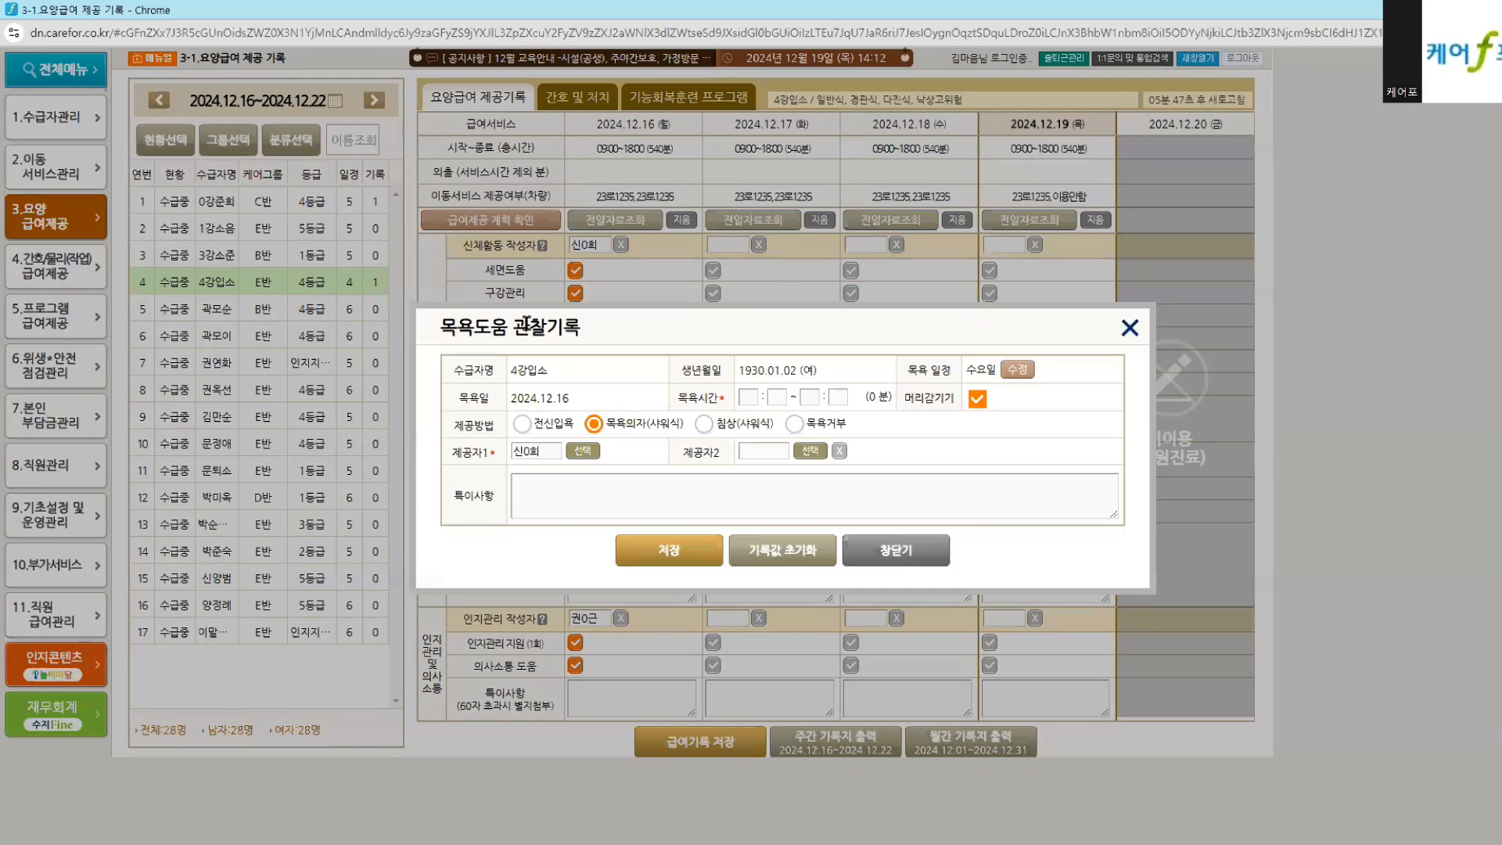
pyautogui.click(899, 551)
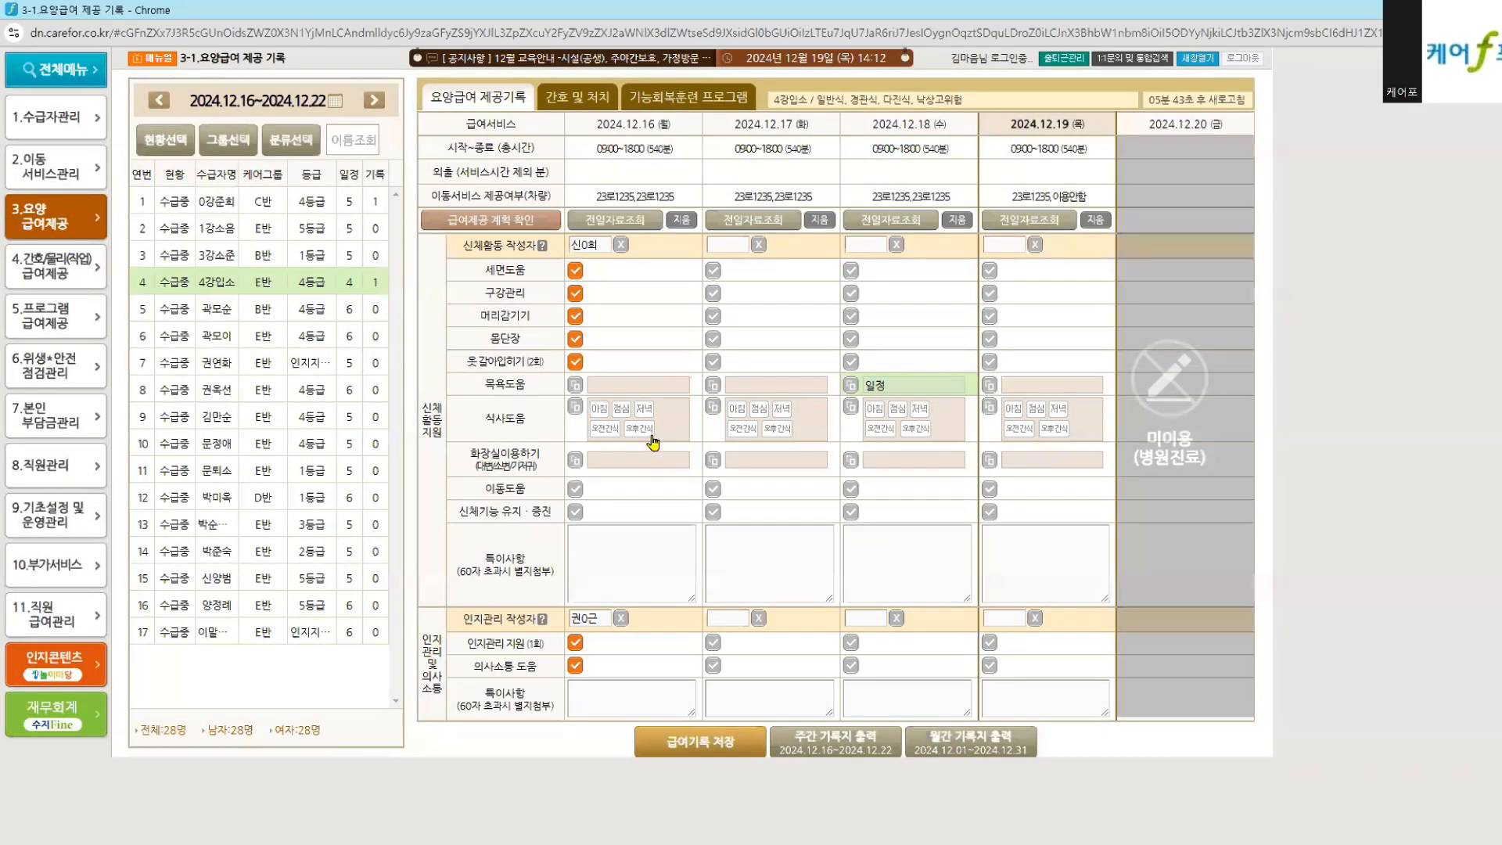
pyautogui.click(640, 393)
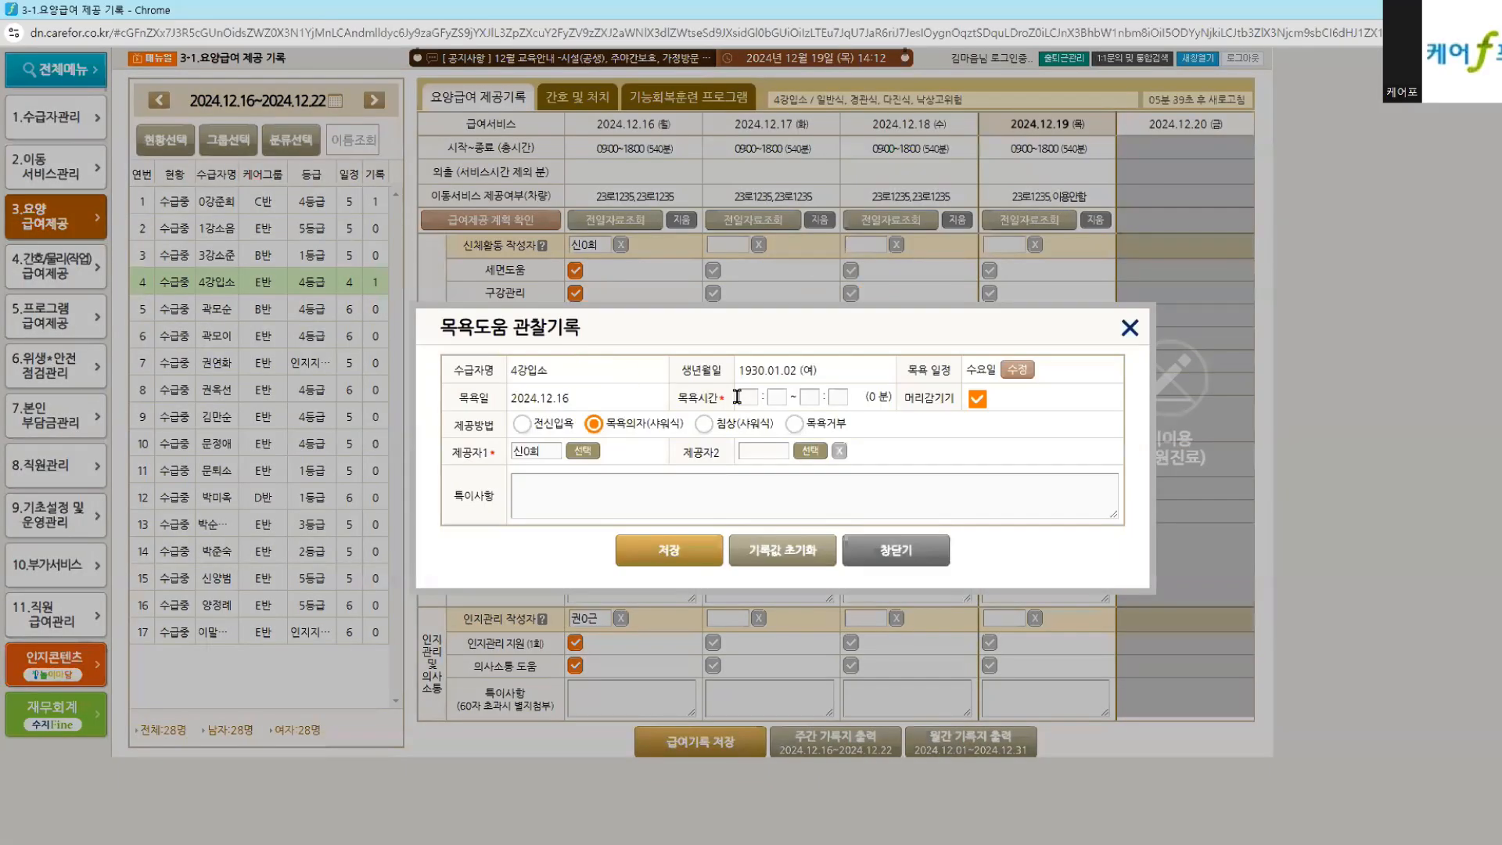
pyautogui.click(806, 397)
pyautogui.click(520, 425)
pyautogui.click(594, 425)
pyautogui.click(893, 550)
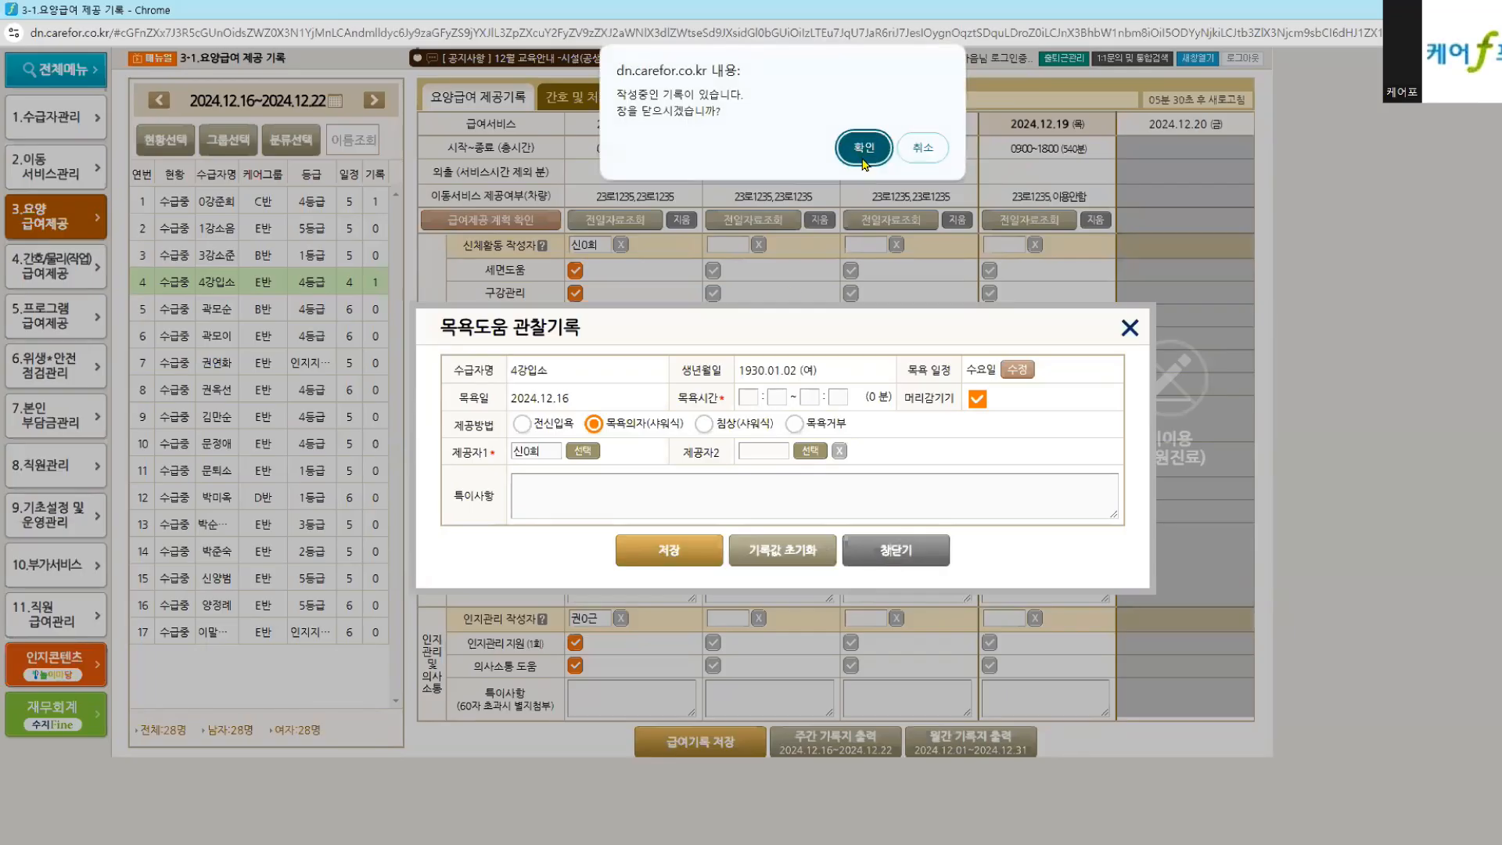
pyautogui.click(865, 155)
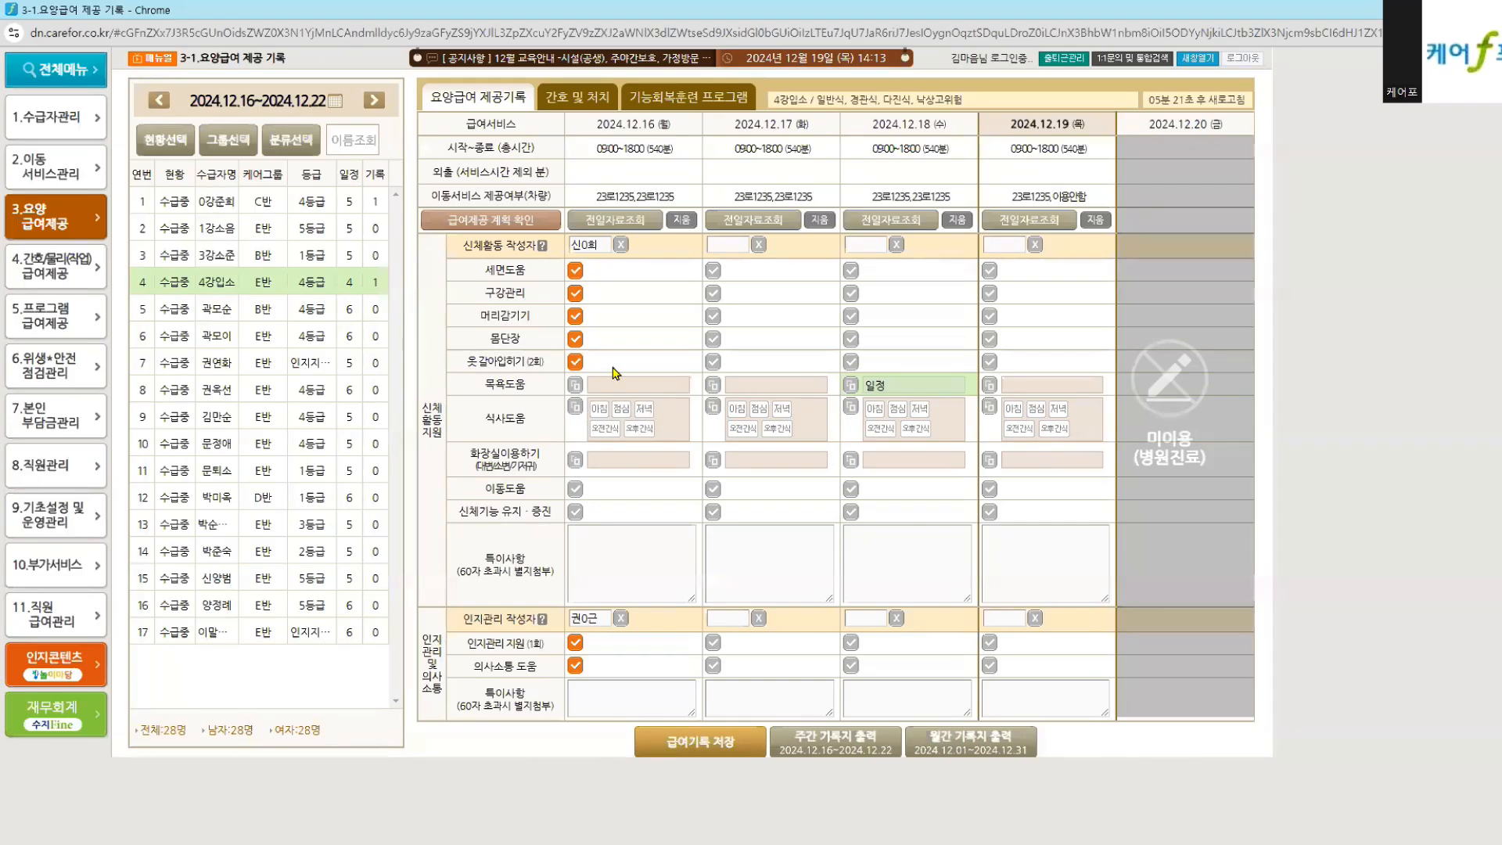
# Step: Record the 12.16 bath time as 11:00 to 12:00 and save it
pyautogui.click(636, 386)
pyautogui.click(748, 397)
pyautogui.write('11')
pyautogui.click(809, 397)
pyautogui.write('12')
pyautogui.click(603, 493)
pyautogui.click(656, 543)
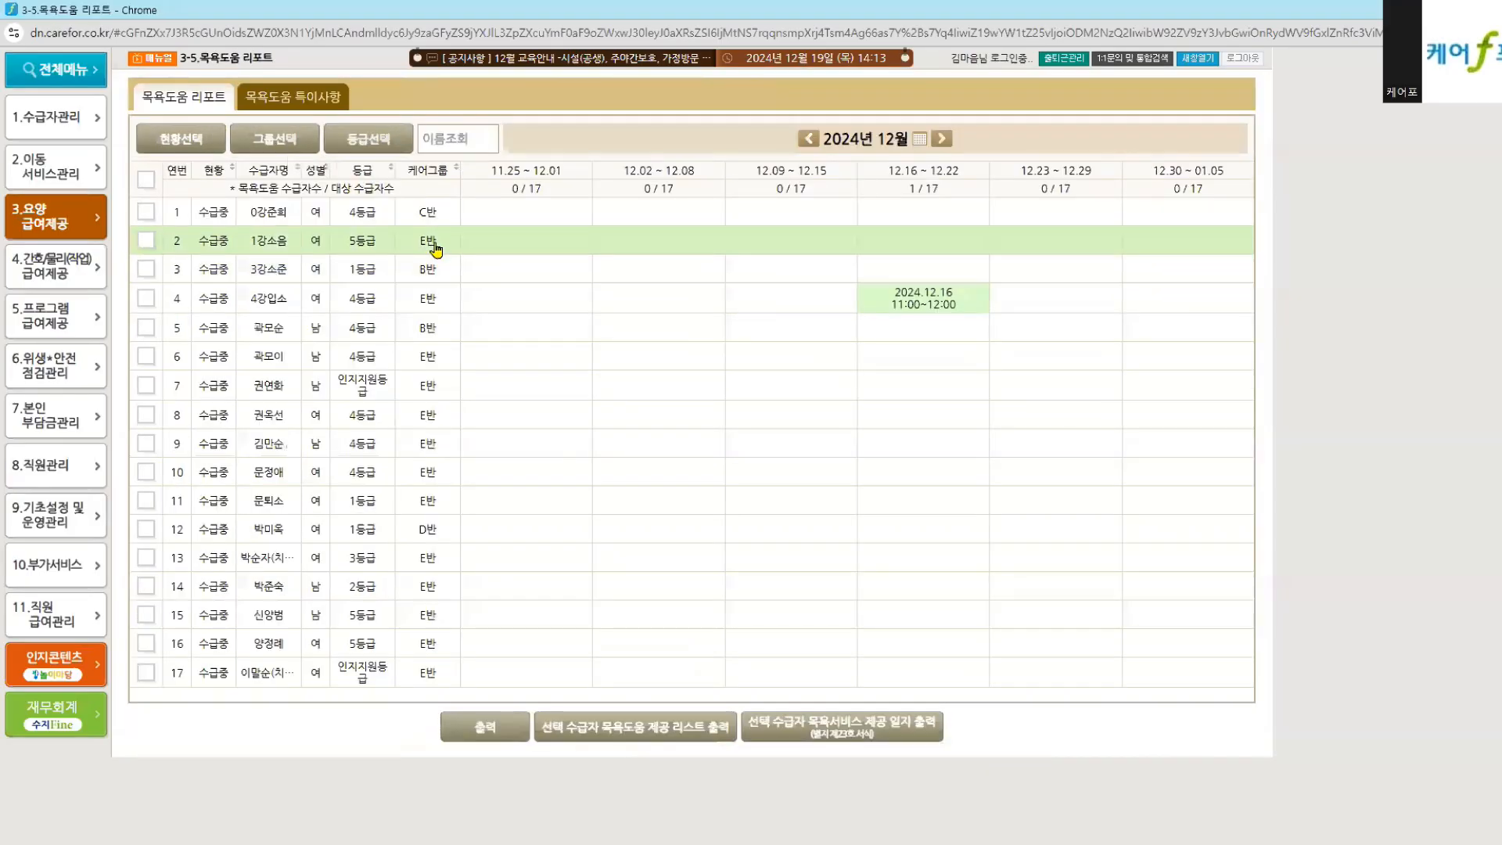
# Step: Preview the bath service log for recipient row 4 in the report and scroll through it
pyautogui.click(411, 296)
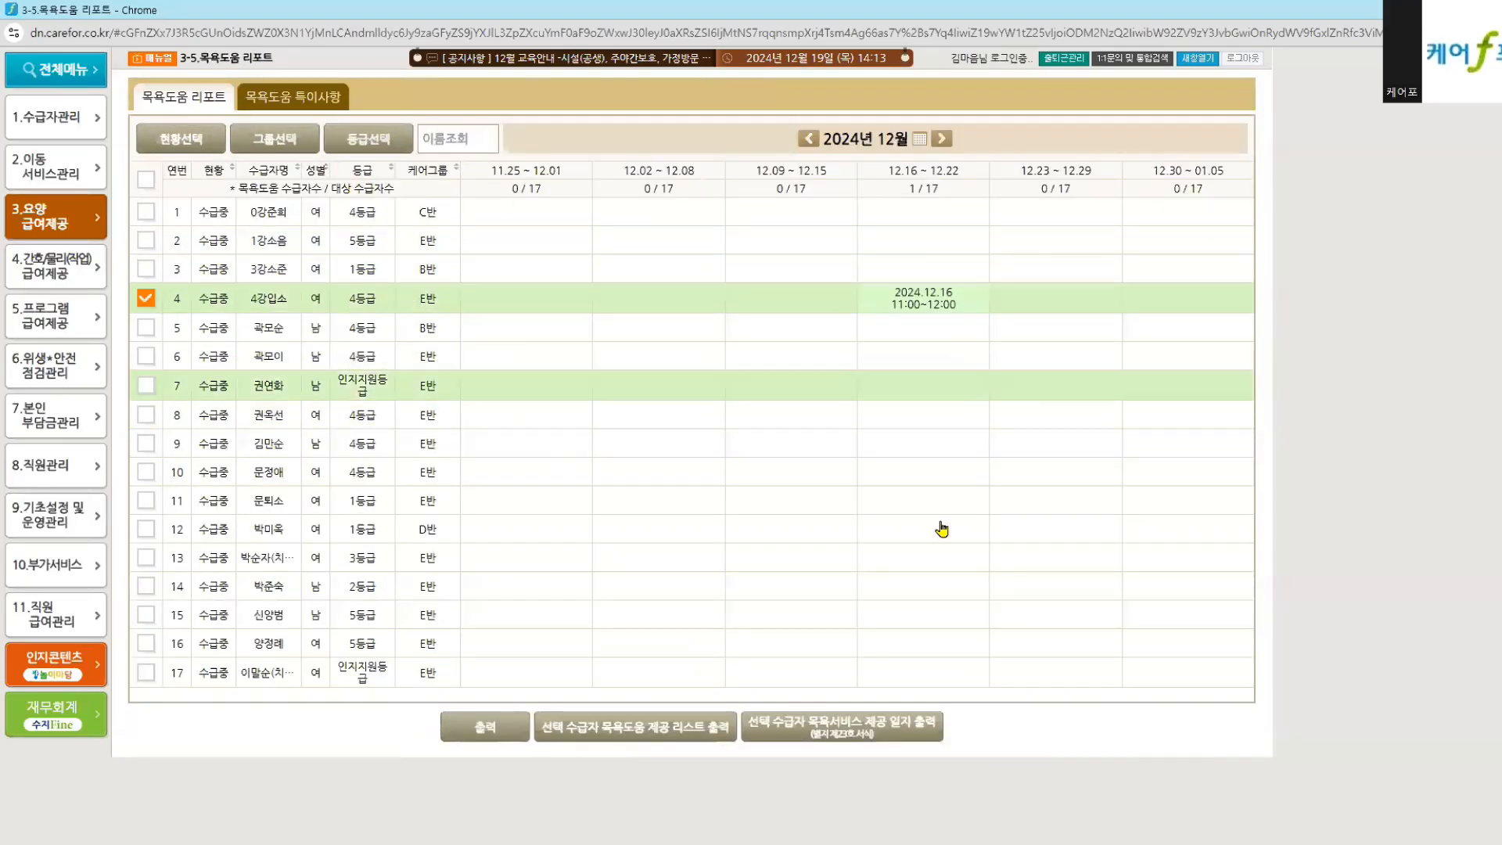
pyautogui.click(788, 730)
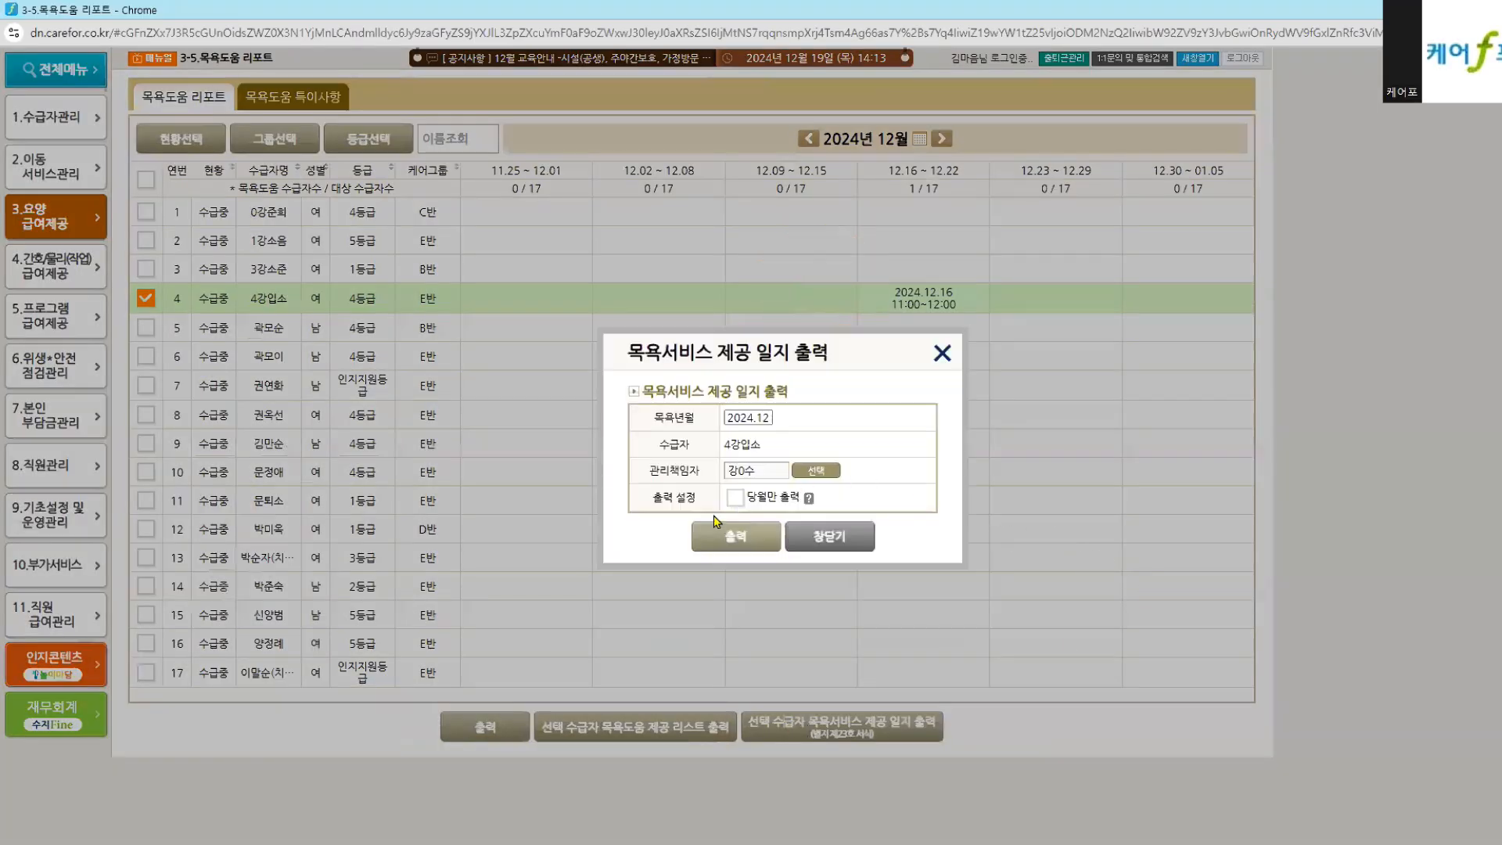
pyautogui.click(731, 538)
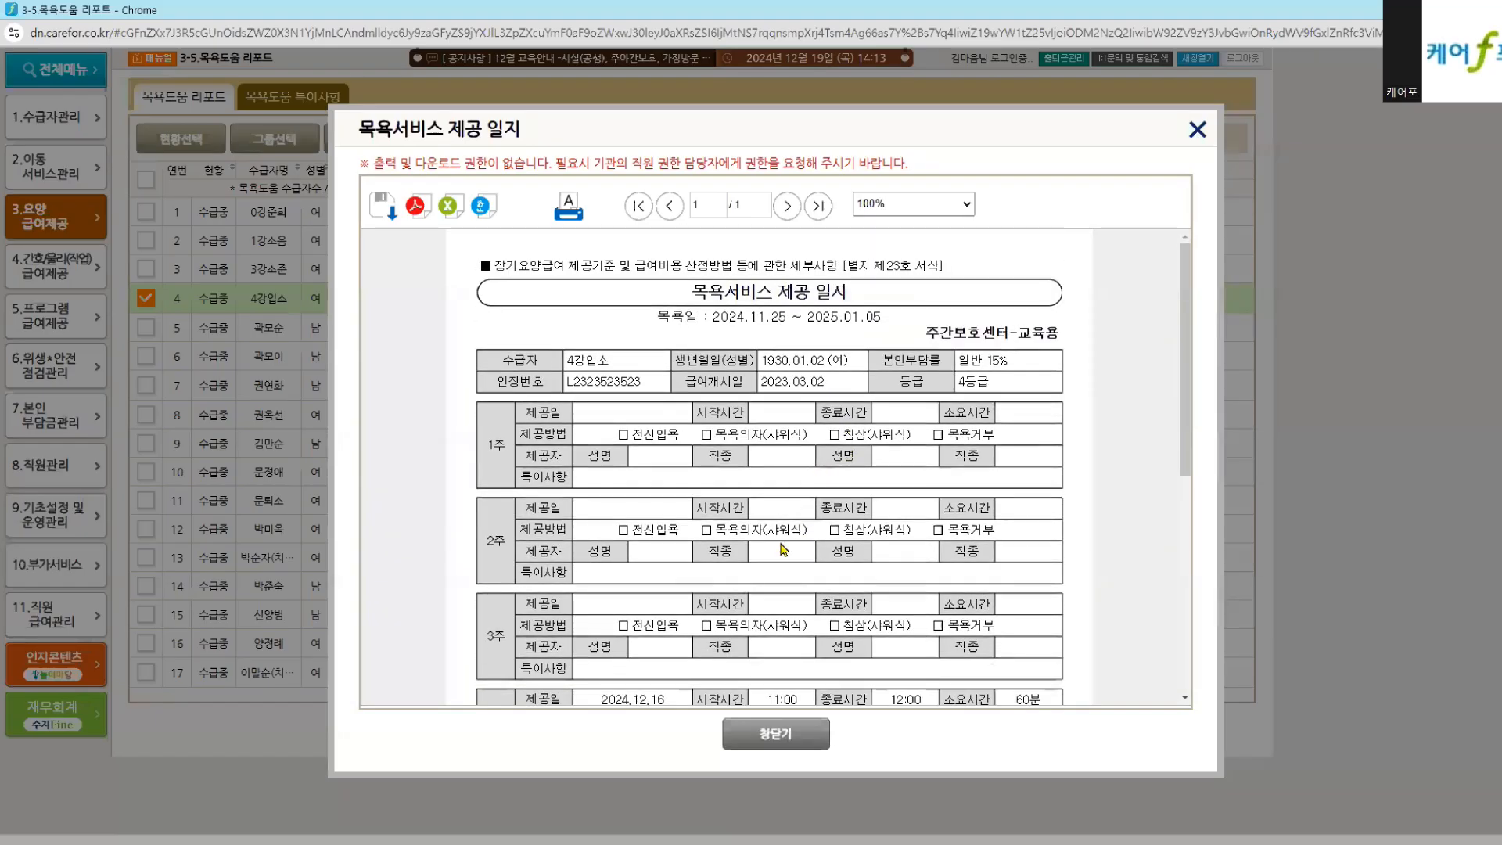
pyautogui.scroll(-3, 782, 549)
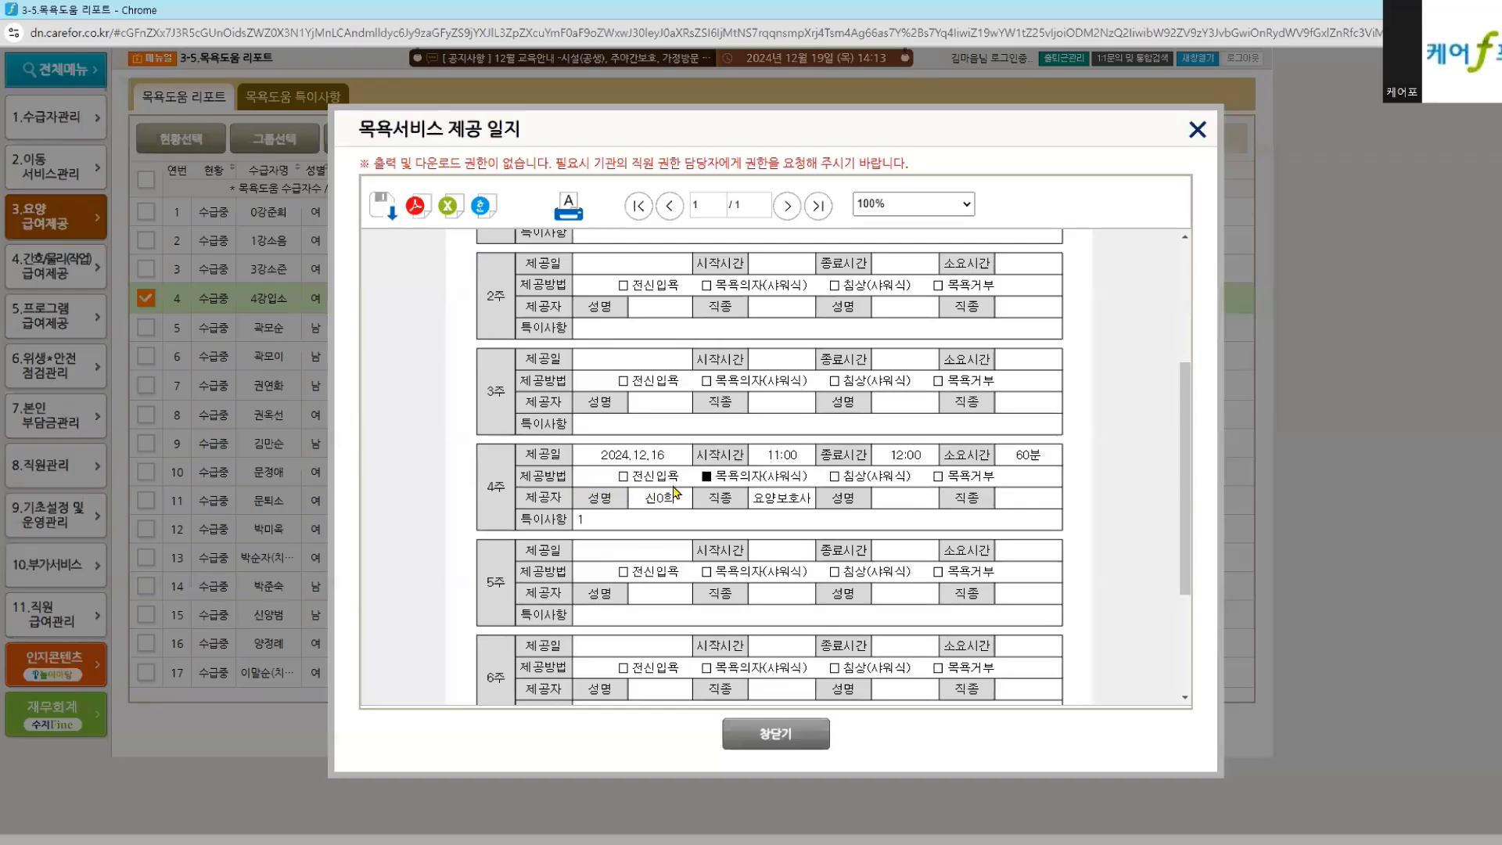
pyautogui.scroll(2, 682, 504)
pyautogui.scroll(2, 683, 506)
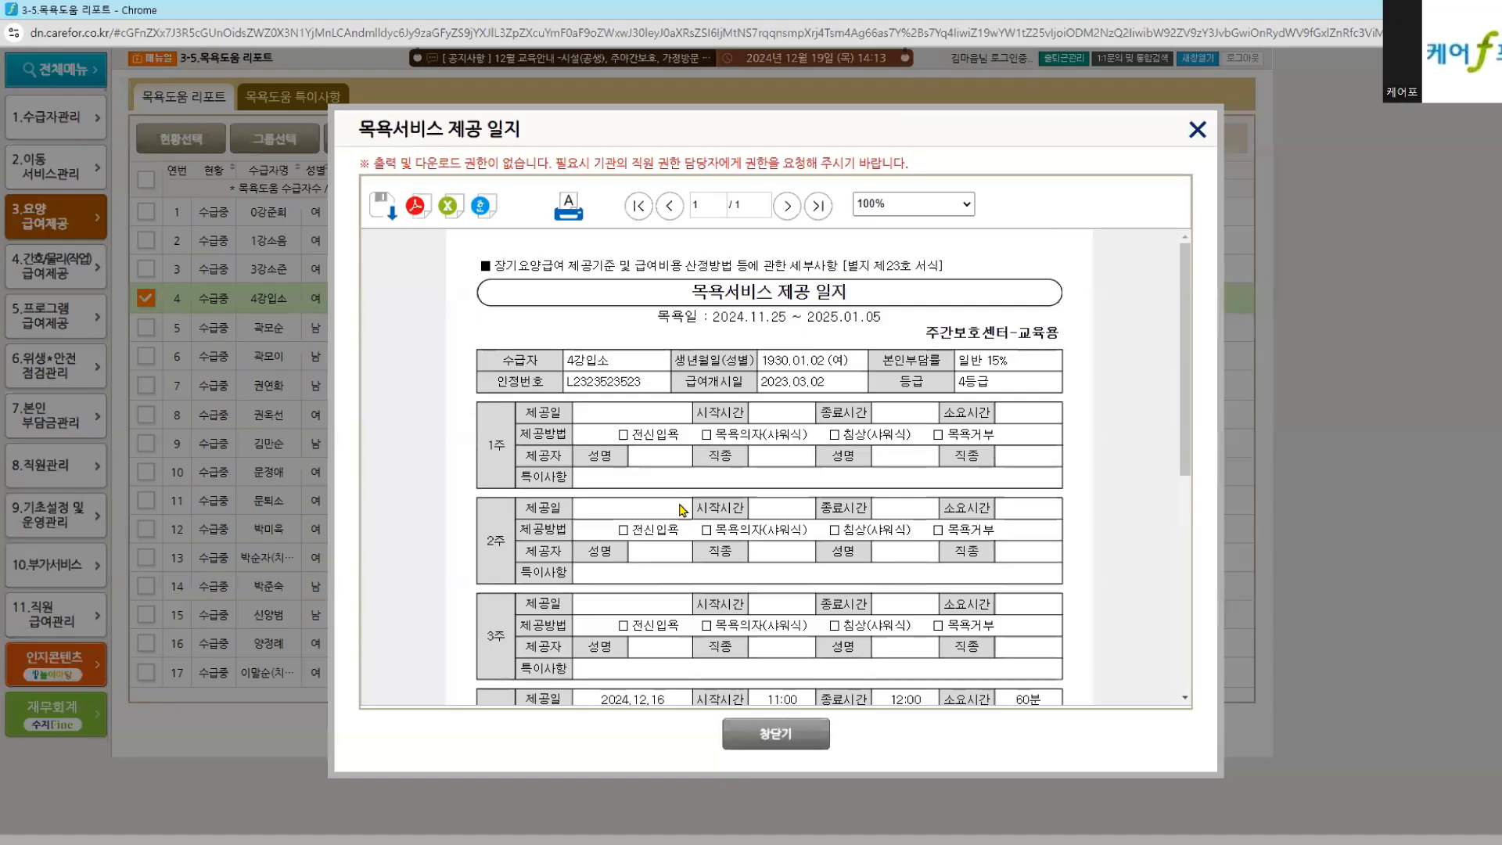
pyautogui.scroll(-3, 682, 510)
# Step: Close the bath log preview and its print options, returning to 3-1.요양급여 제공 기록
pyautogui.click(800, 745)
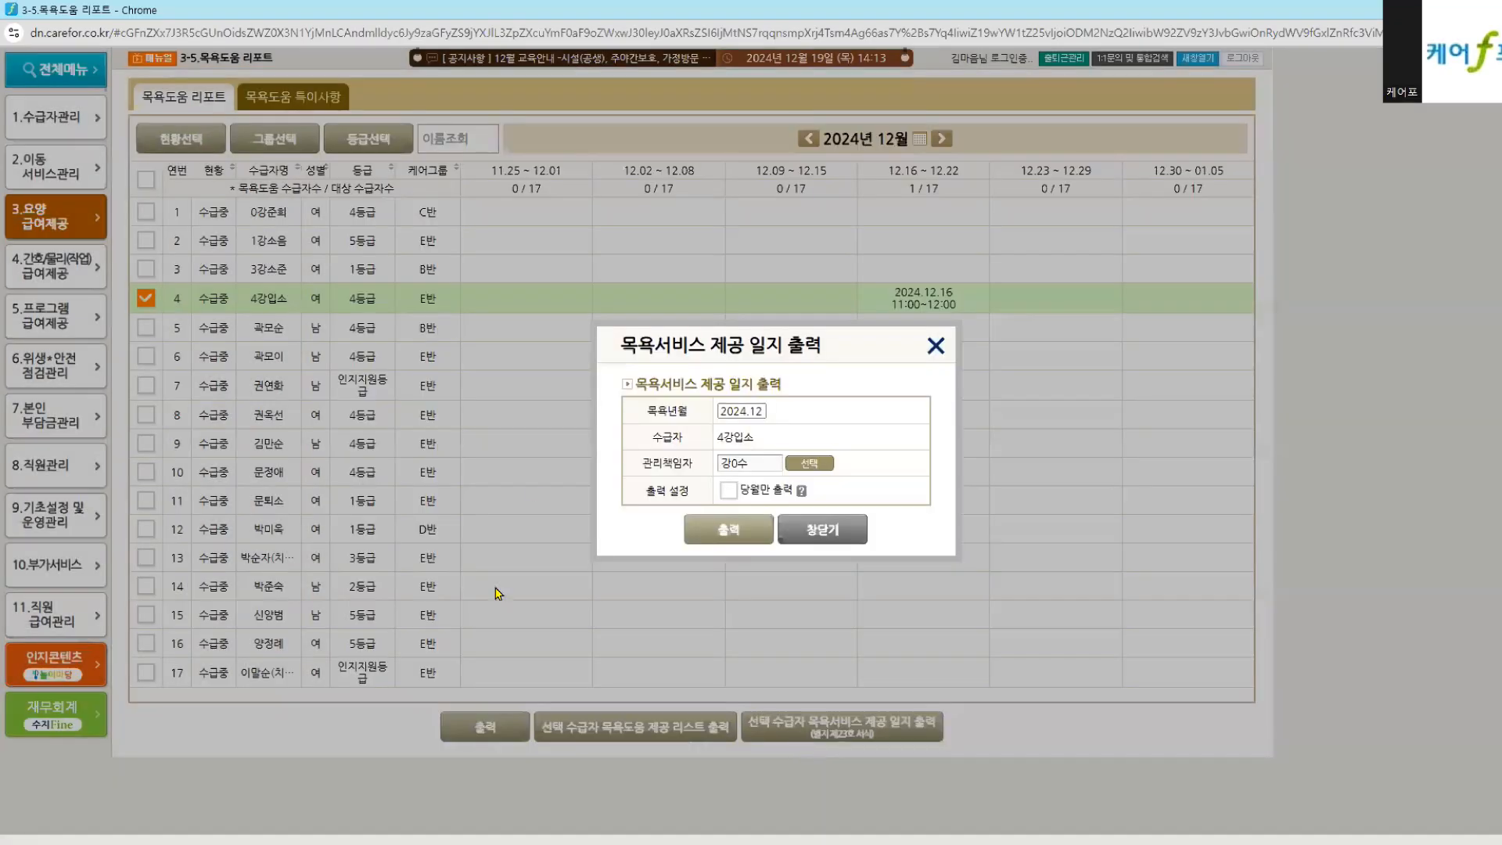
pyautogui.click(819, 544)
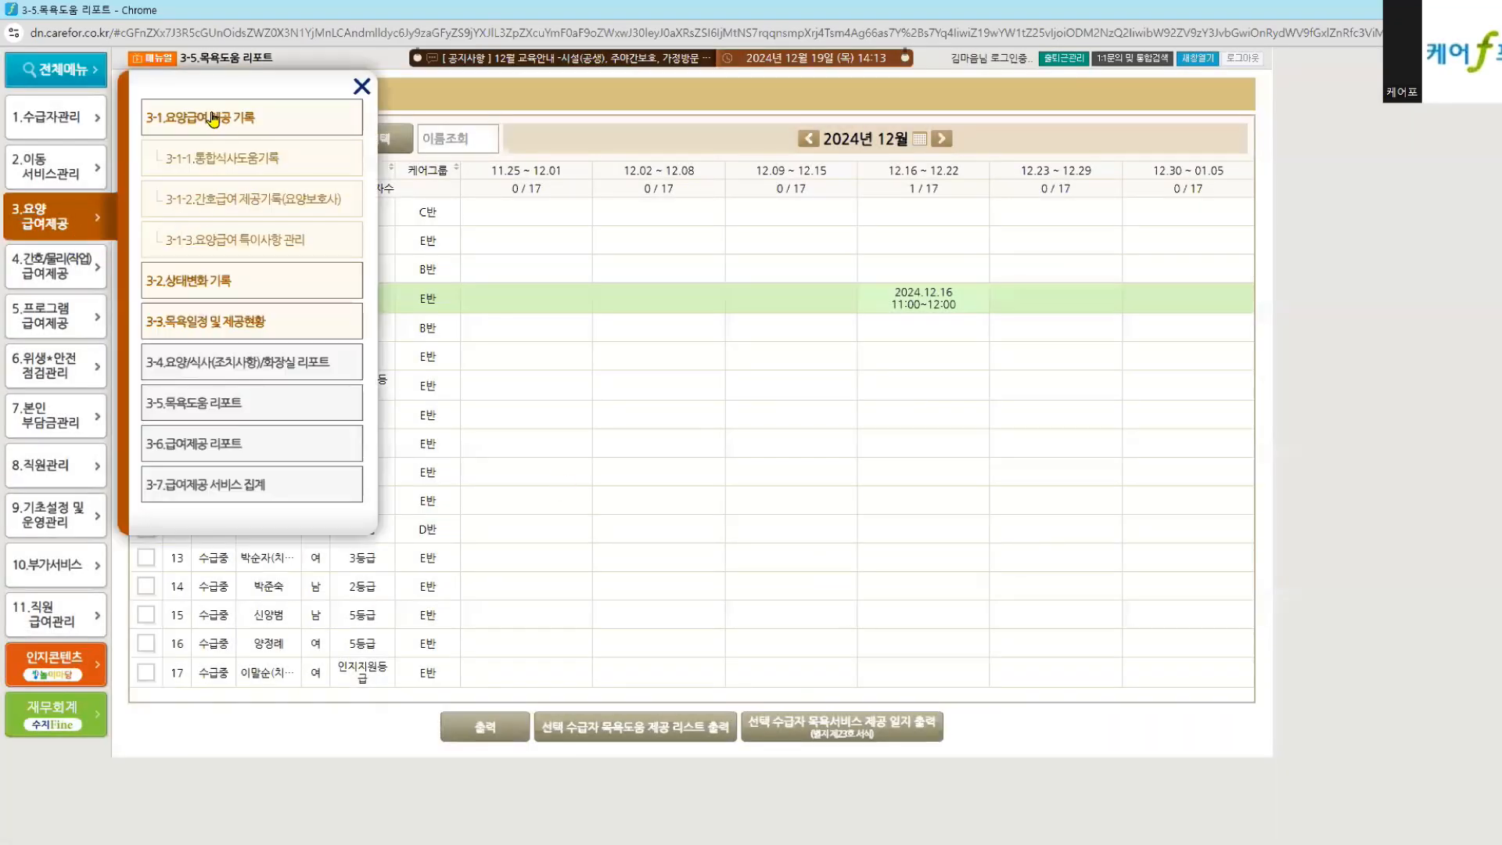
pyautogui.click(213, 117)
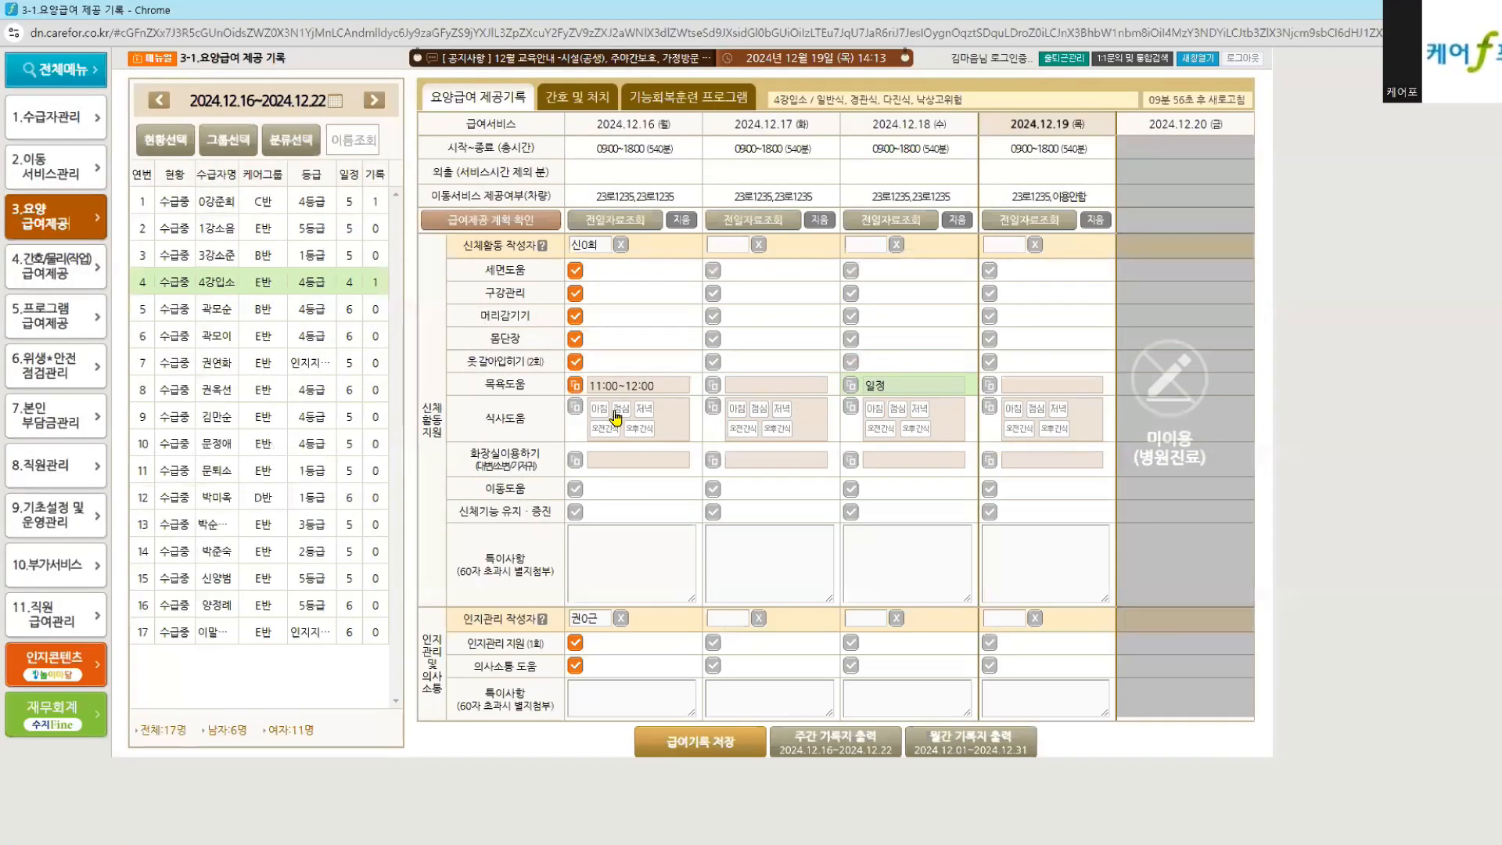
# Step: Mark breakfast, lunch and dinner as 일반식 for 12.16 and dismiss the schedule-time warning
pyautogui.click(616, 416)
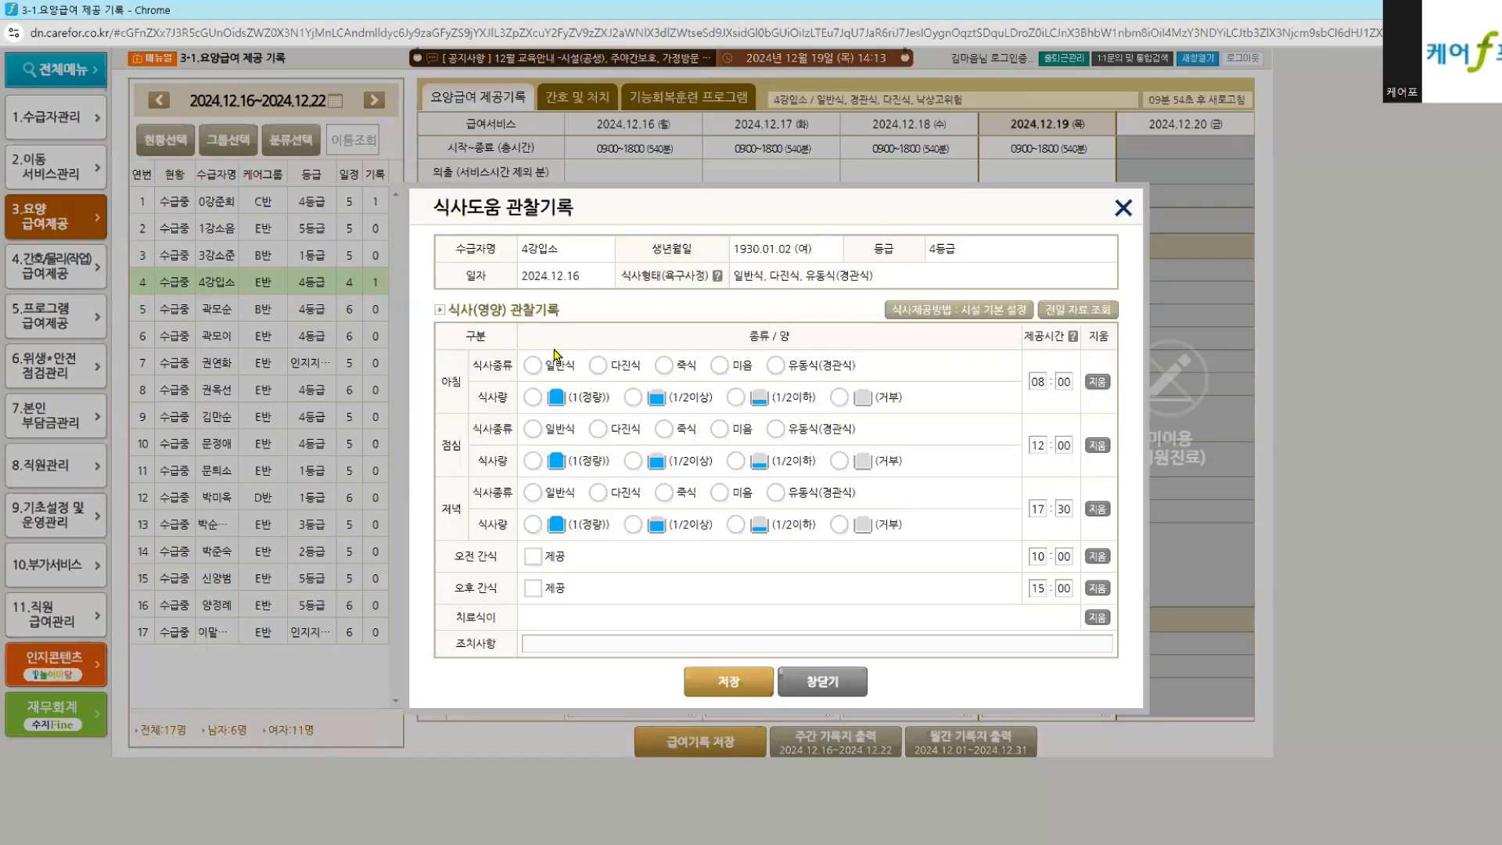
pyautogui.click(539, 366)
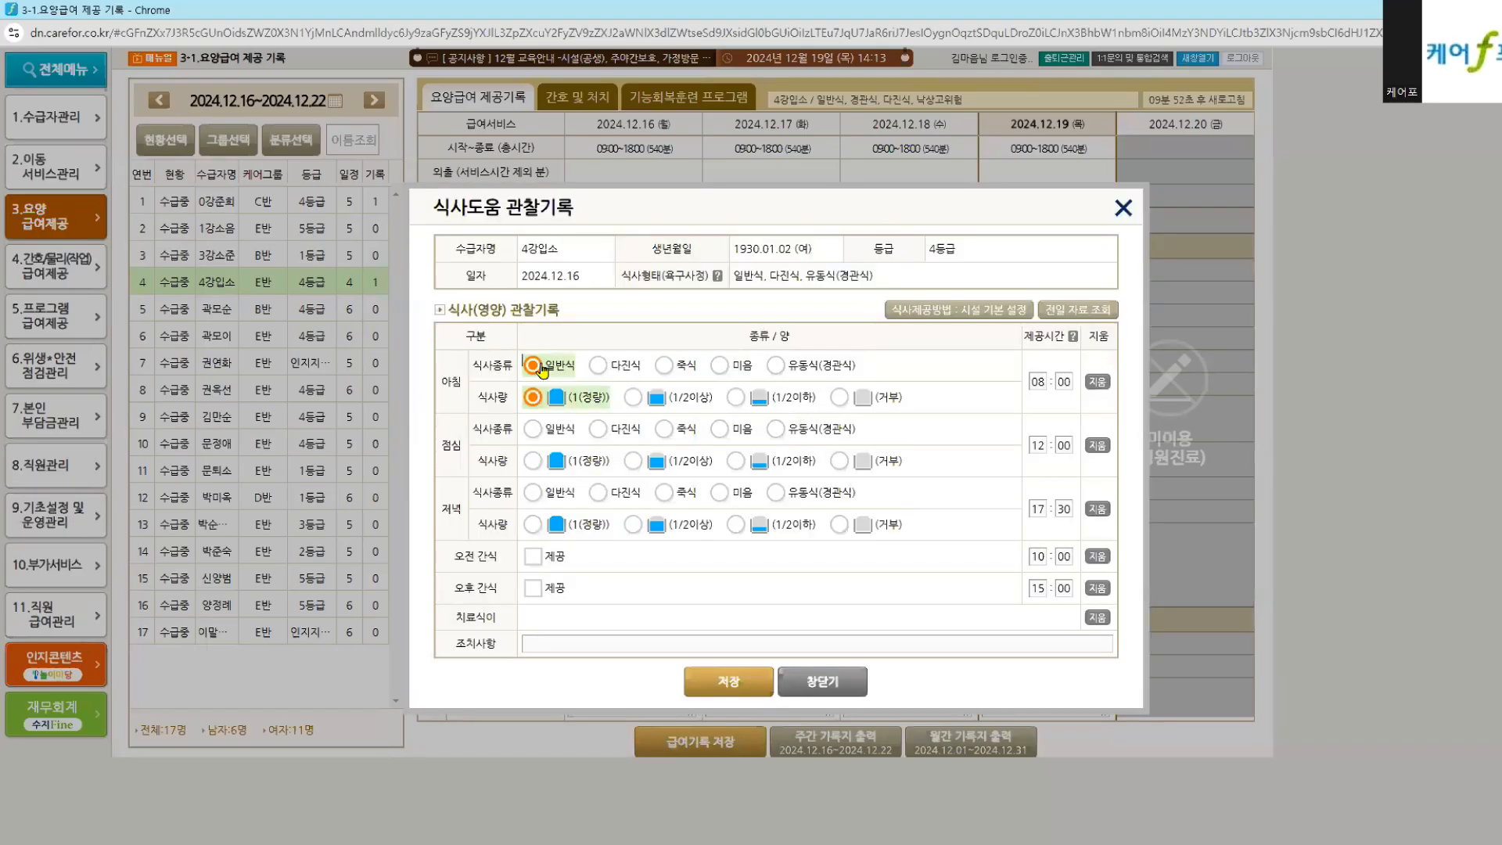
pyautogui.click(533, 430)
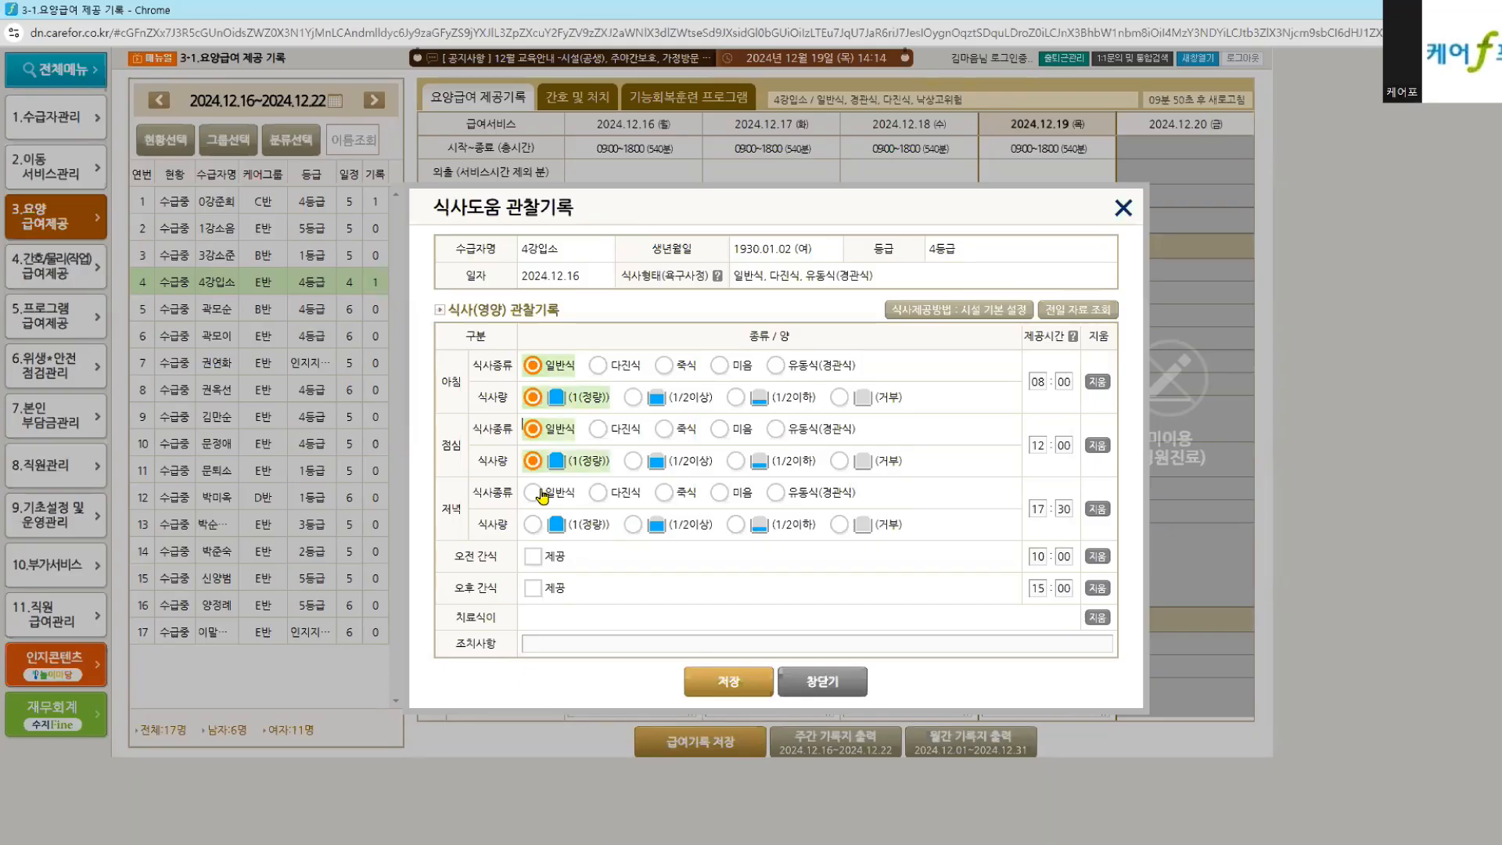
pyautogui.click(534, 493)
pyautogui.click(726, 692)
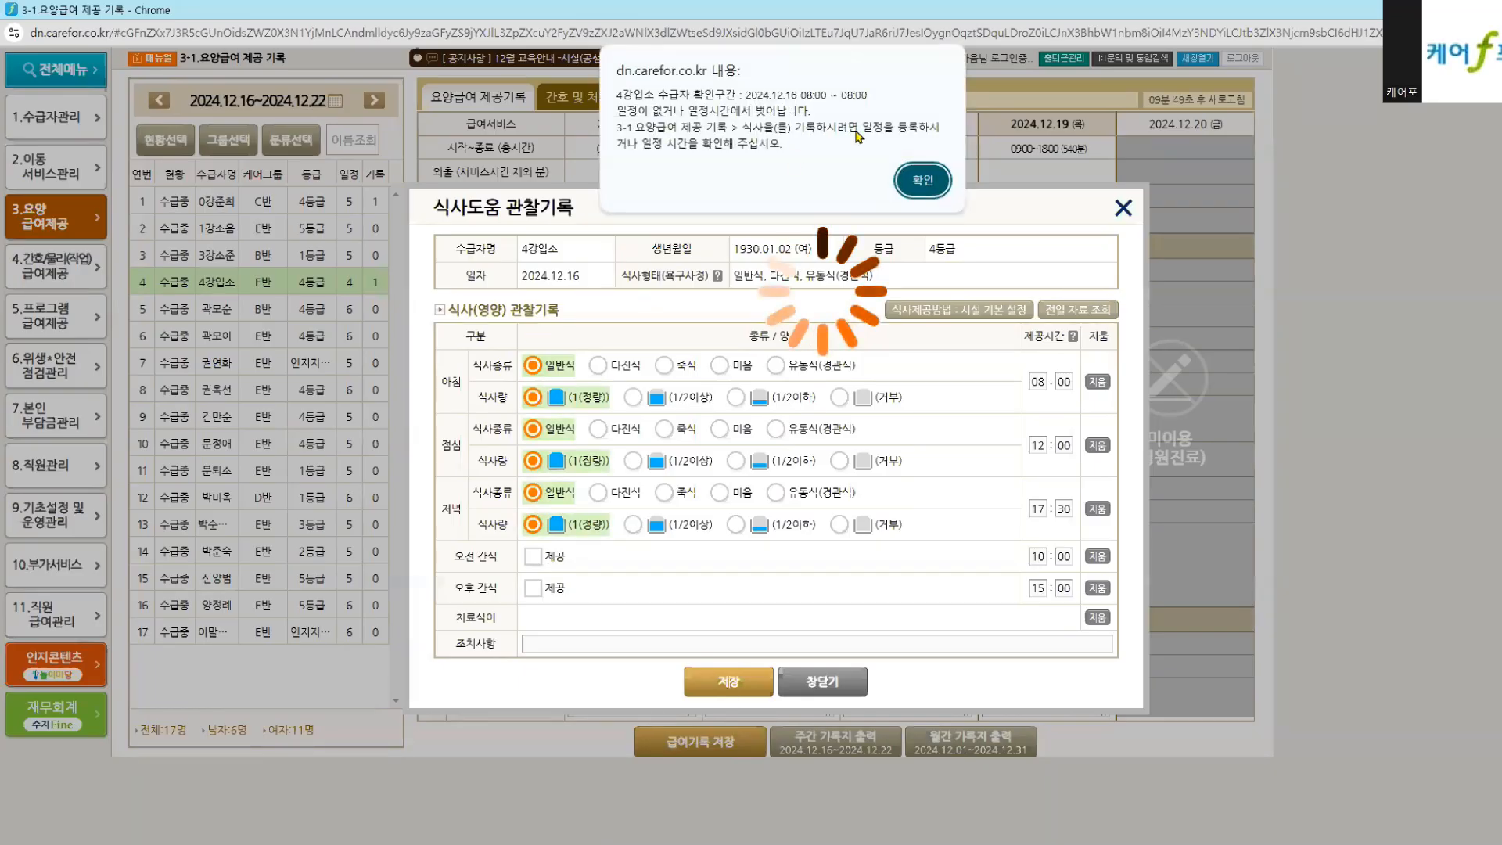
pyautogui.click(922, 180)
# Step: Clear the breakfast, lunch and dinner hour and minute fields and save the meal record
pyautogui.click(1037, 380)
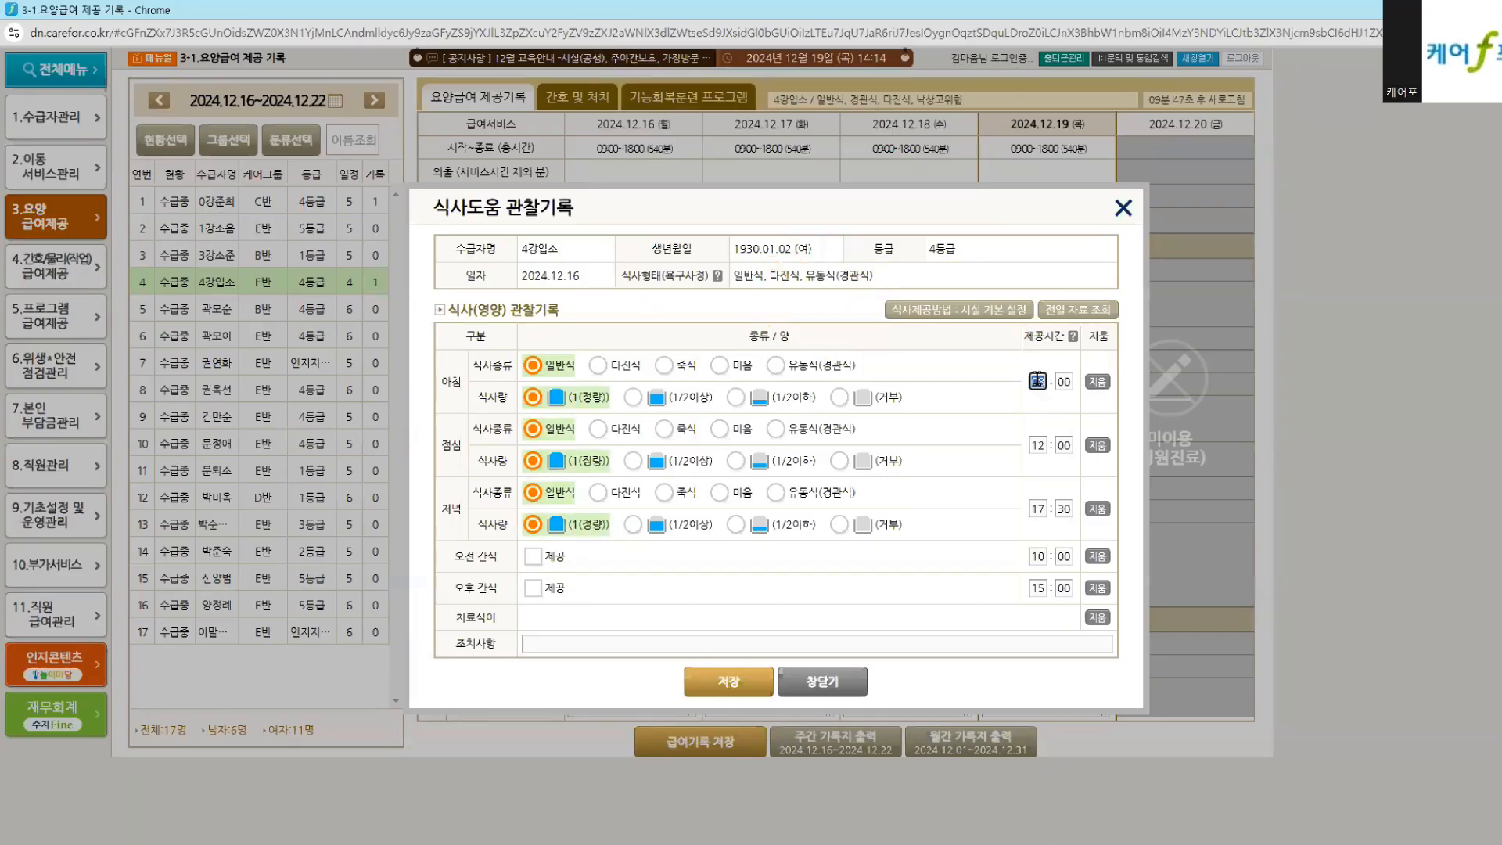
pyautogui.press('BackSpace')
pyautogui.click(1064, 380)
pyautogui.press('BackSpace')
pyautogui.click(1036, 445)
pyautogui.press('BackSpace')
pyautogui.click(1064, 446)
pyautogui.press('BackSpace')
pyautogui.click(1037, 510)
pyautogui.press('BackSpace')
pyautogui.click(1064, 509)
pyautogui.press('BackSpace')
pyautogui.click(1037, 556)
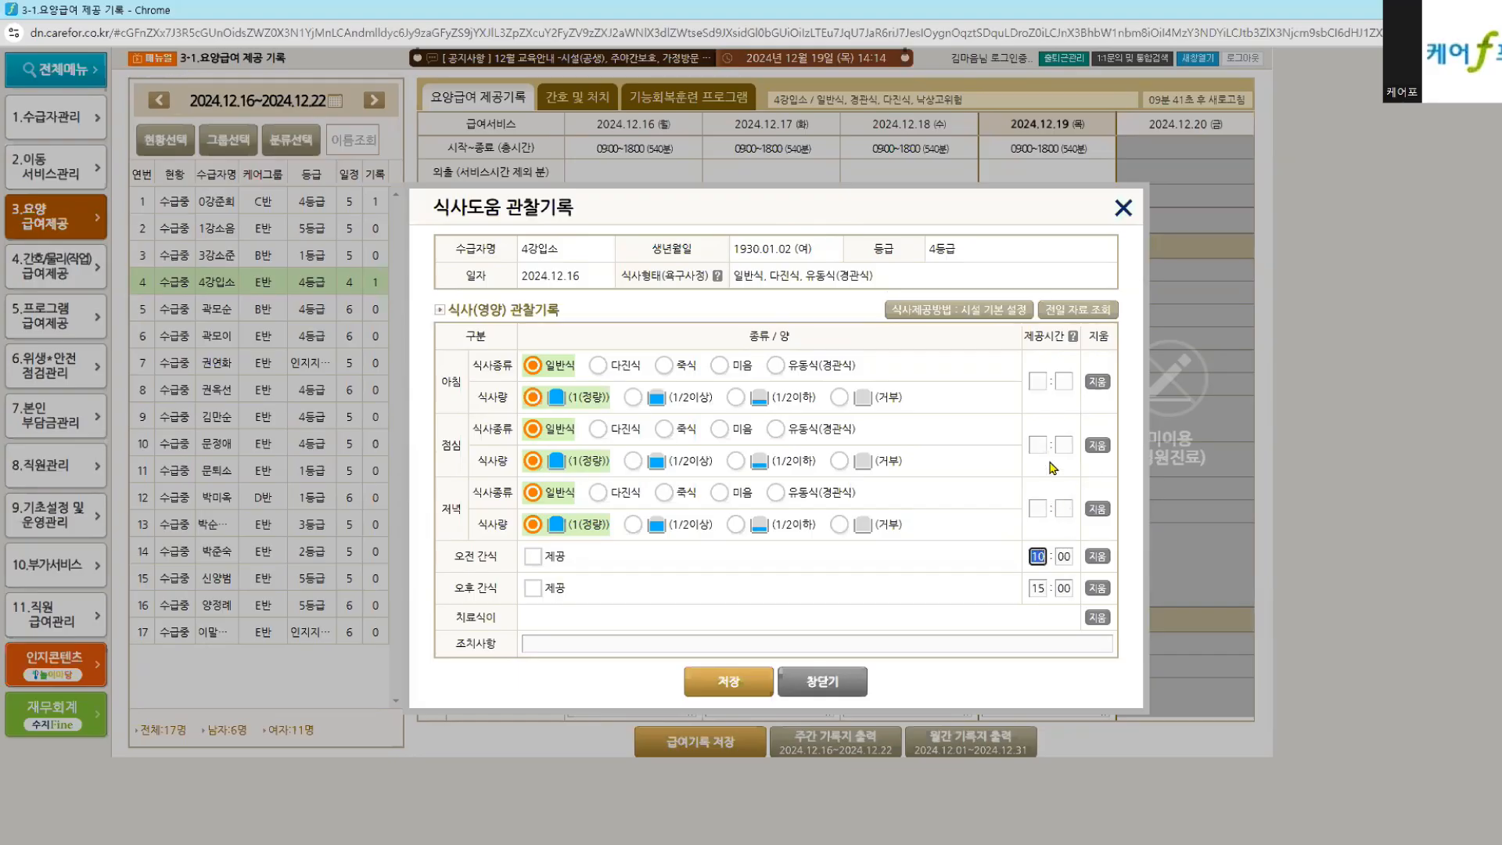
pyautogui.click(737, 684)
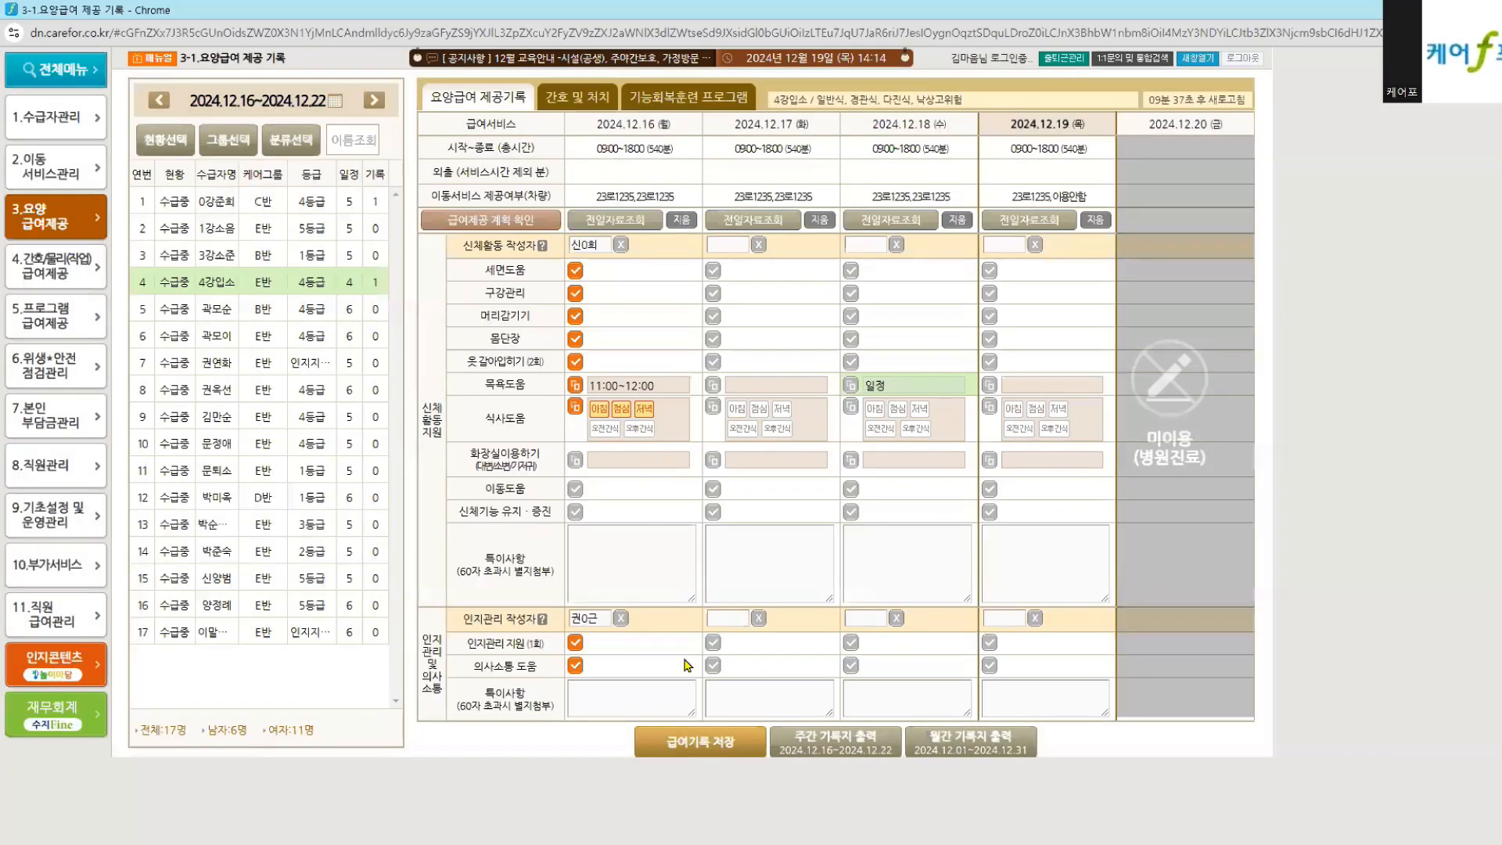
# Step: Record 12.16 toilet use as 1 bowel movement, 1 urination and 1 diaper change
pyautogui.click(793, 751)
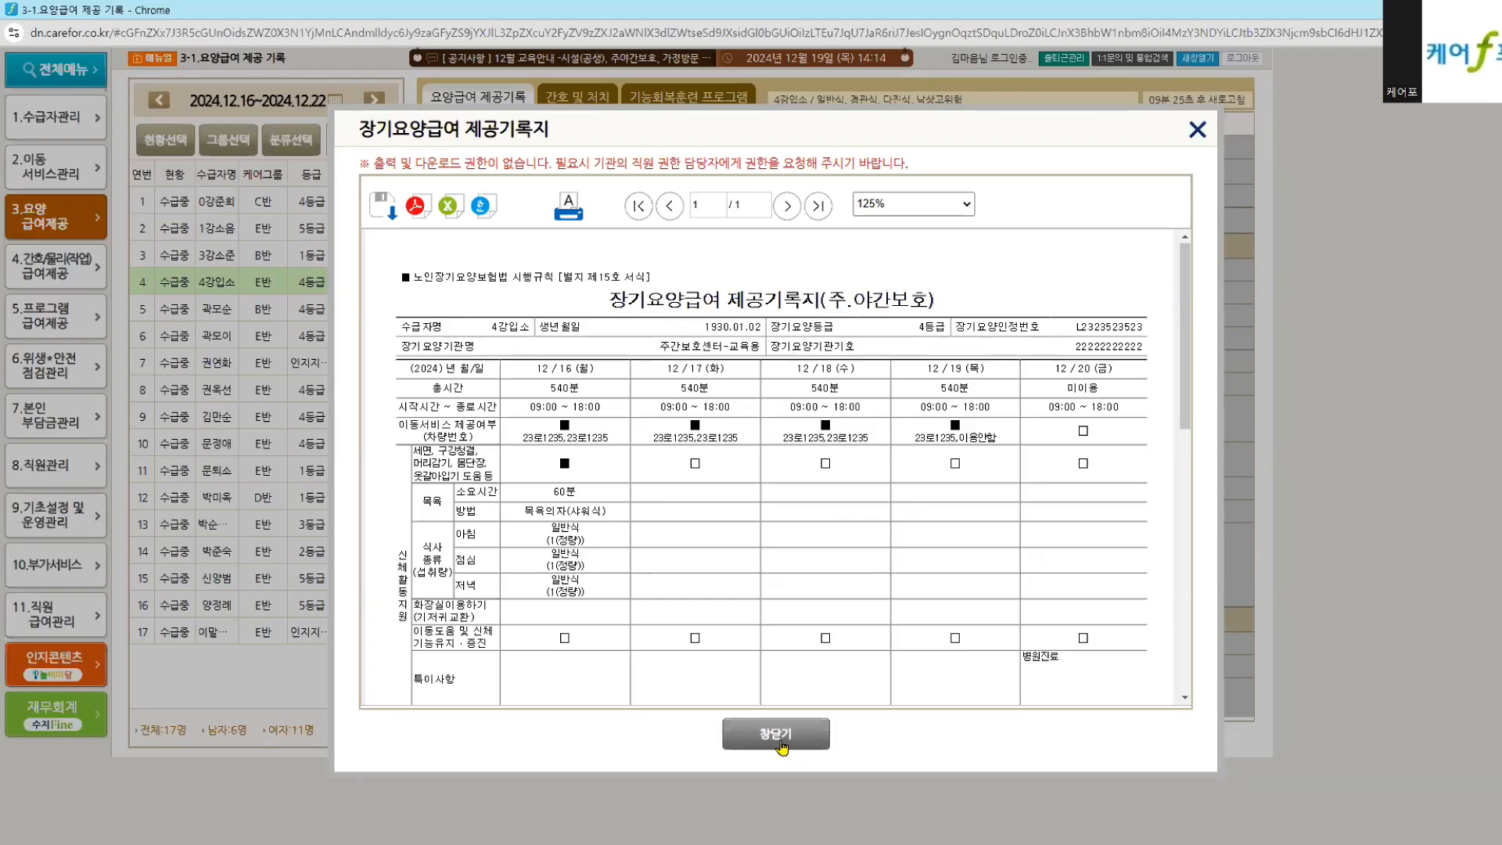
pyautogui.click(779, 735)
pyautogui.click(644, 468)
pyautogui.click(871, 455)
pyautogui.click(872, 498)
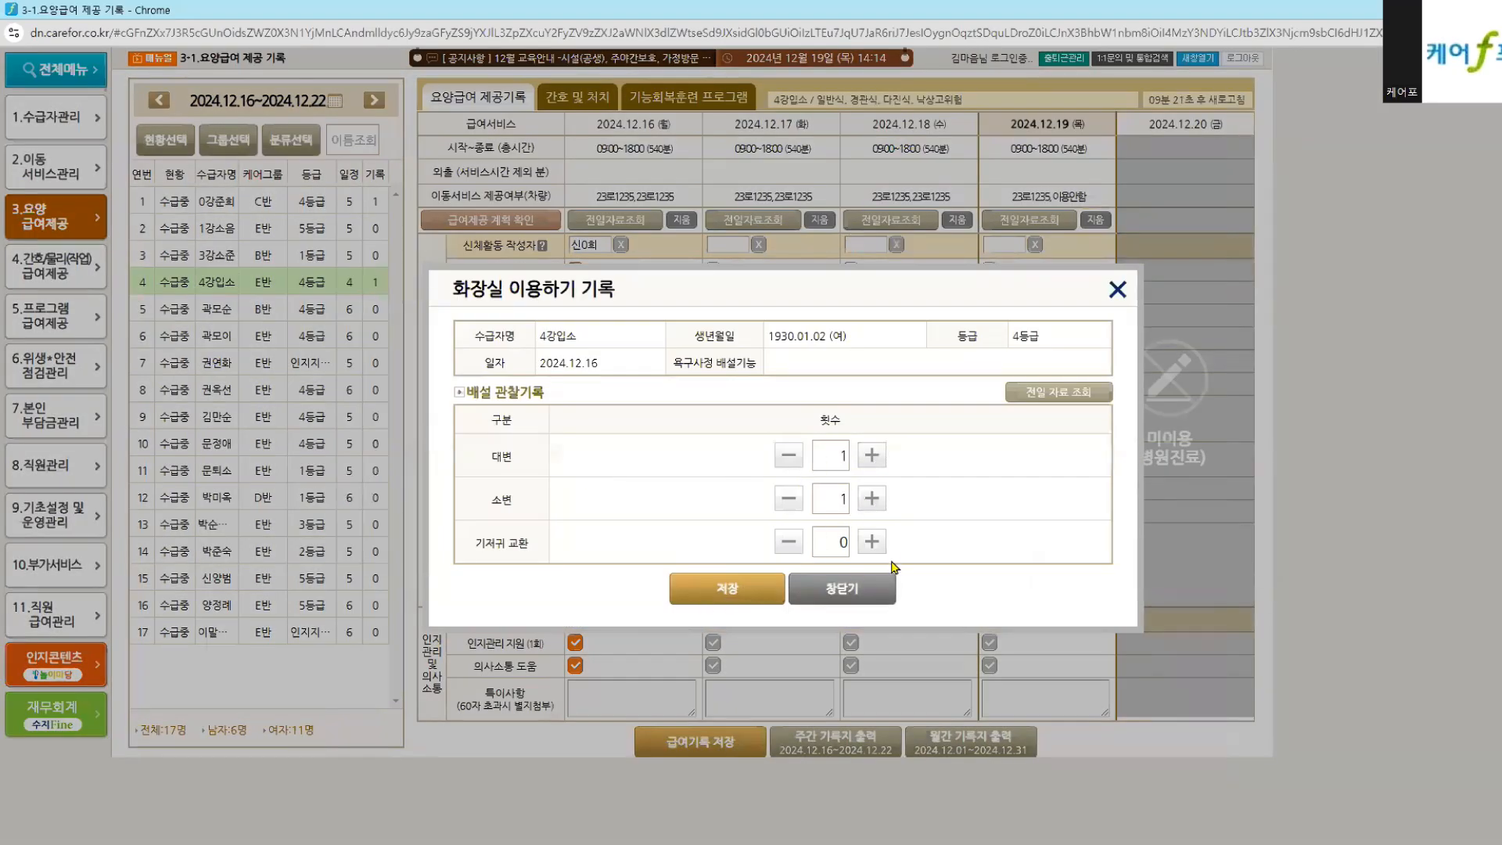
pyautogui.click(872, 541)
pyautogui.click(721, 590)
# Step: Tick 이동도움 and 신체기능 유지·증진 for 12.16 and save the week's care record
pyautogui.click(852, 749)
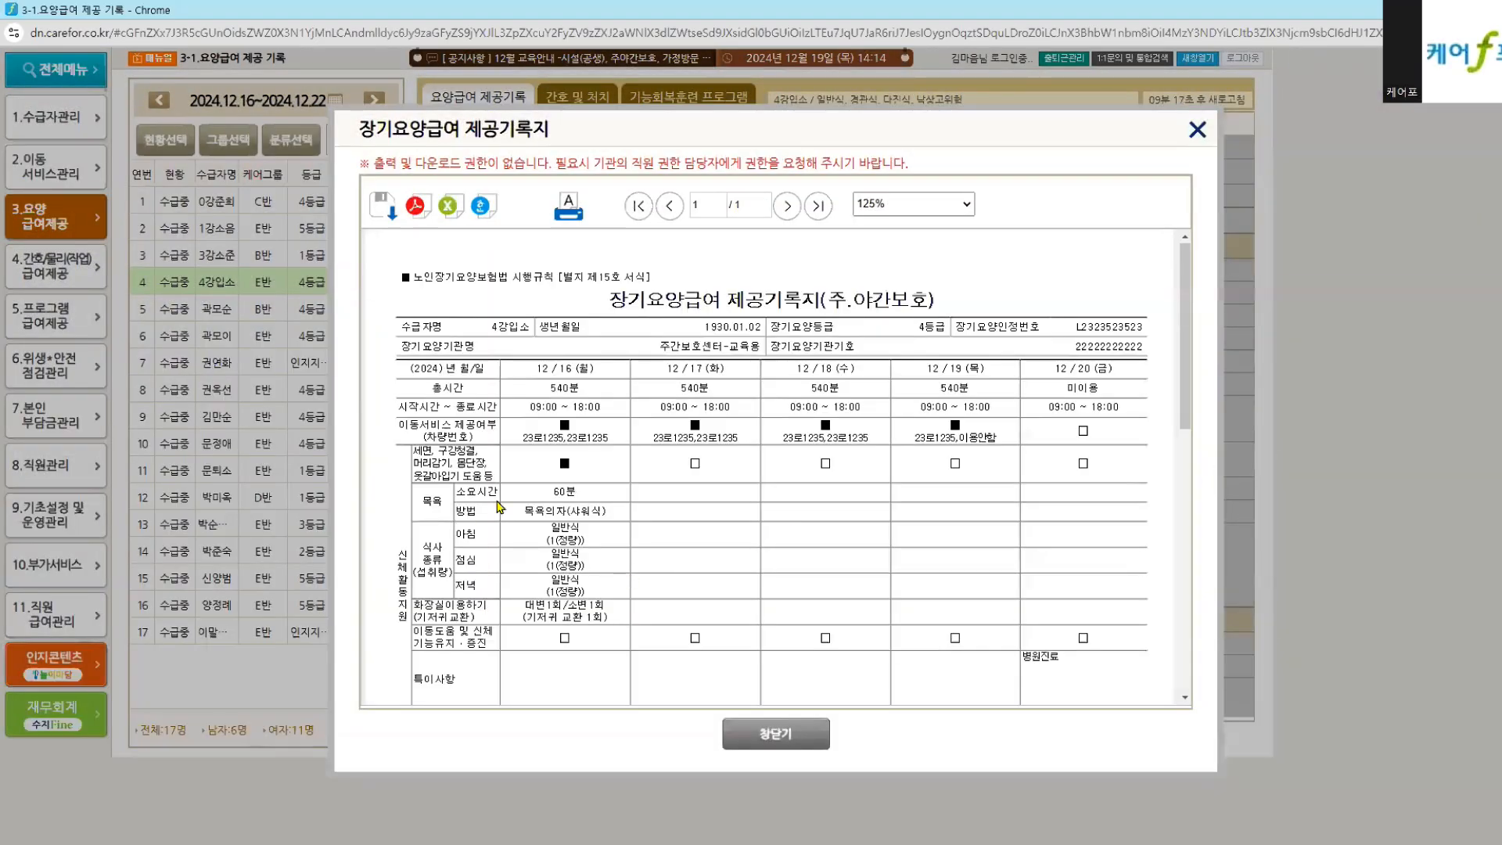
pyautogui.click(743, 743)
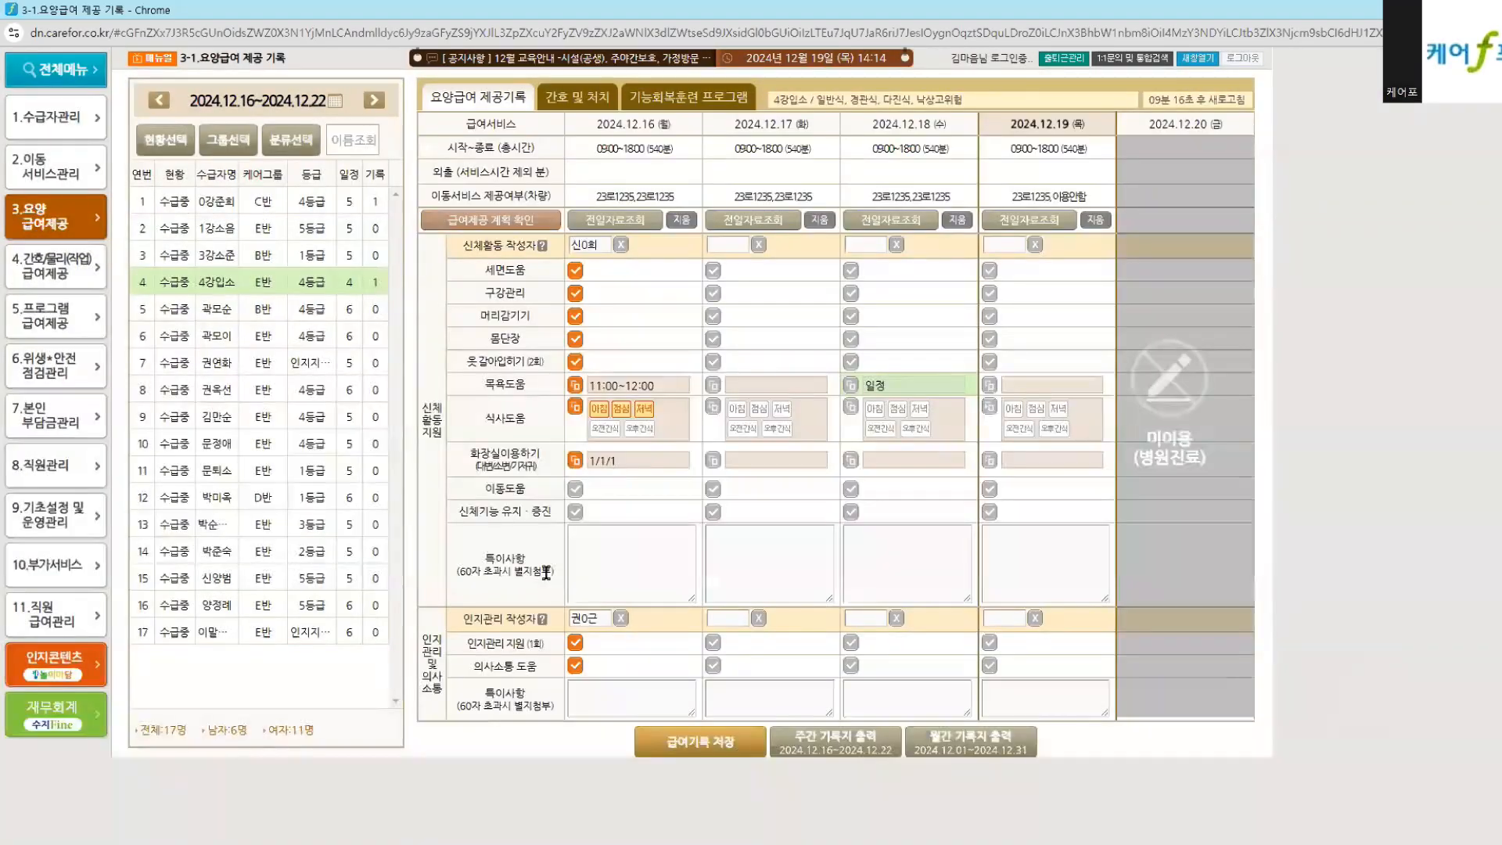
pyautogui.click(575, 489)
pyautogui.click(575, 510)
pyautogui.click(677, 754)
pyautogui.click(616, 538)
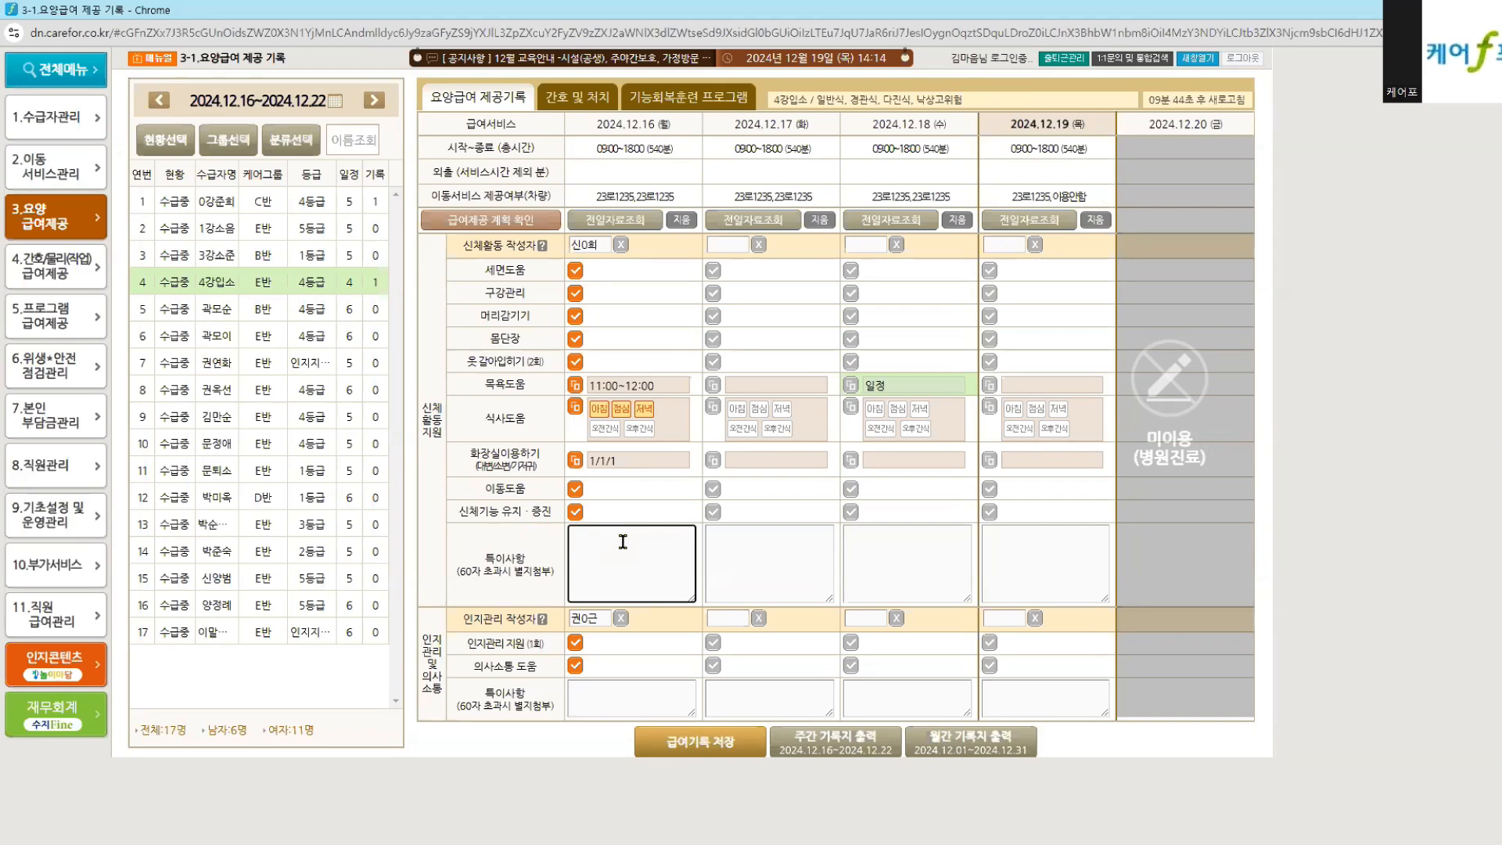
pyautogui.moveTo(484, 417); pyautogui.dragTo(521, 420)
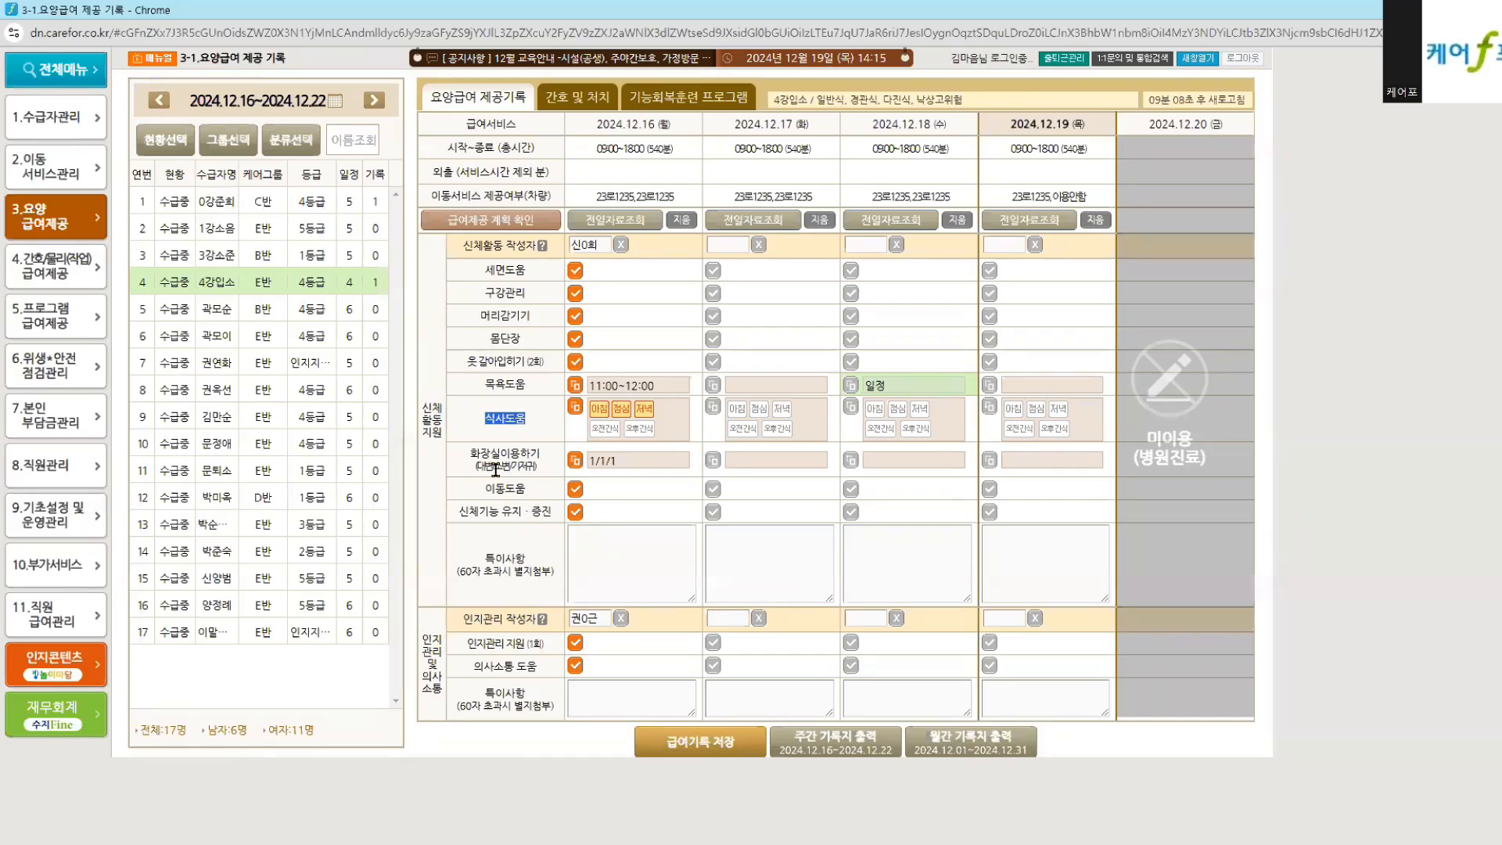
pyautogui.moveTo(469, 275); pyautogui.dragTo(518, 414)
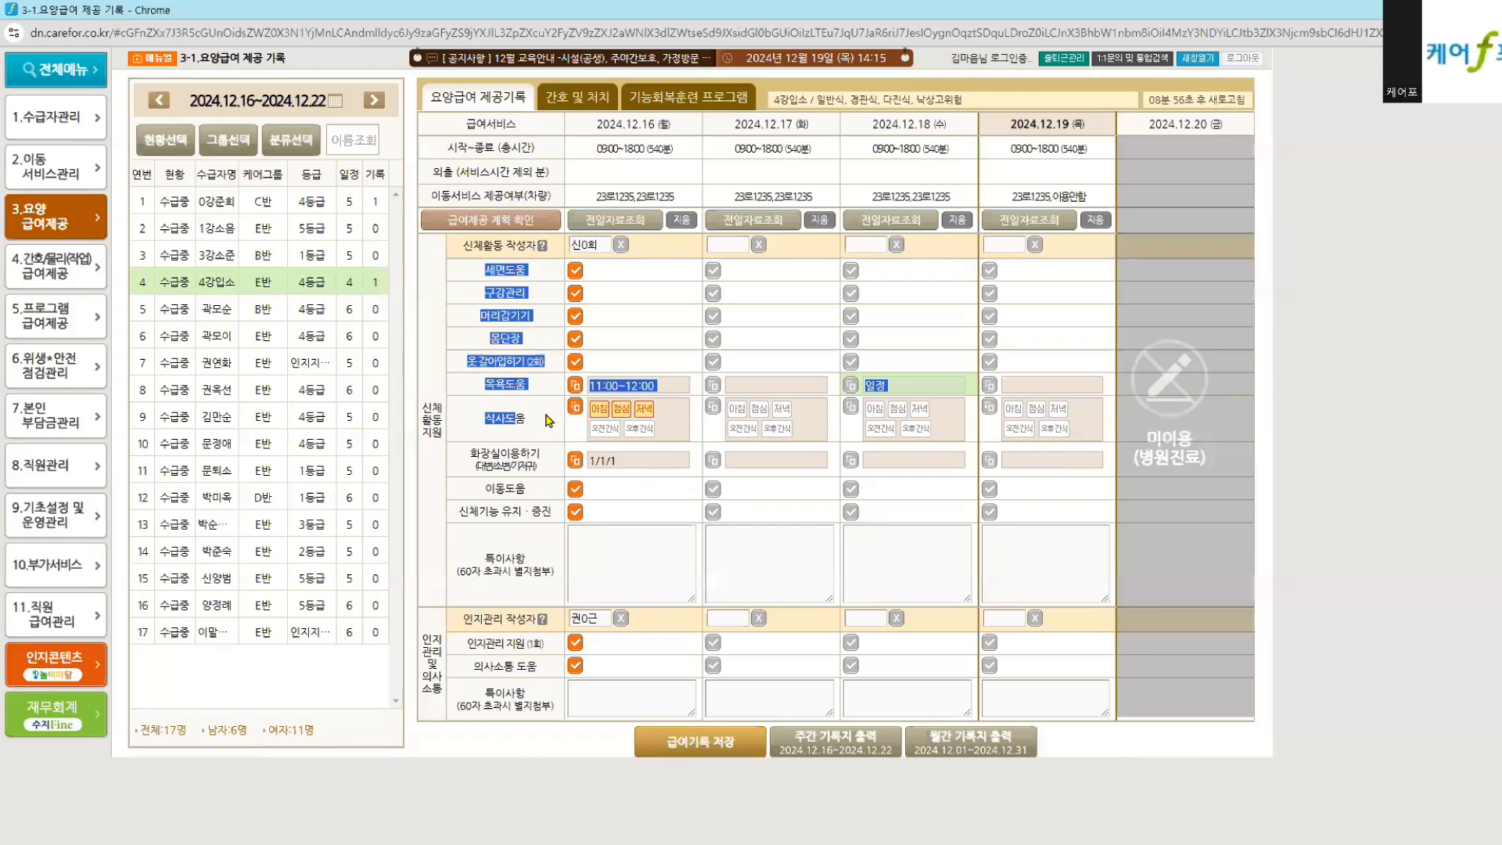
pyautogui.click(630, 585)
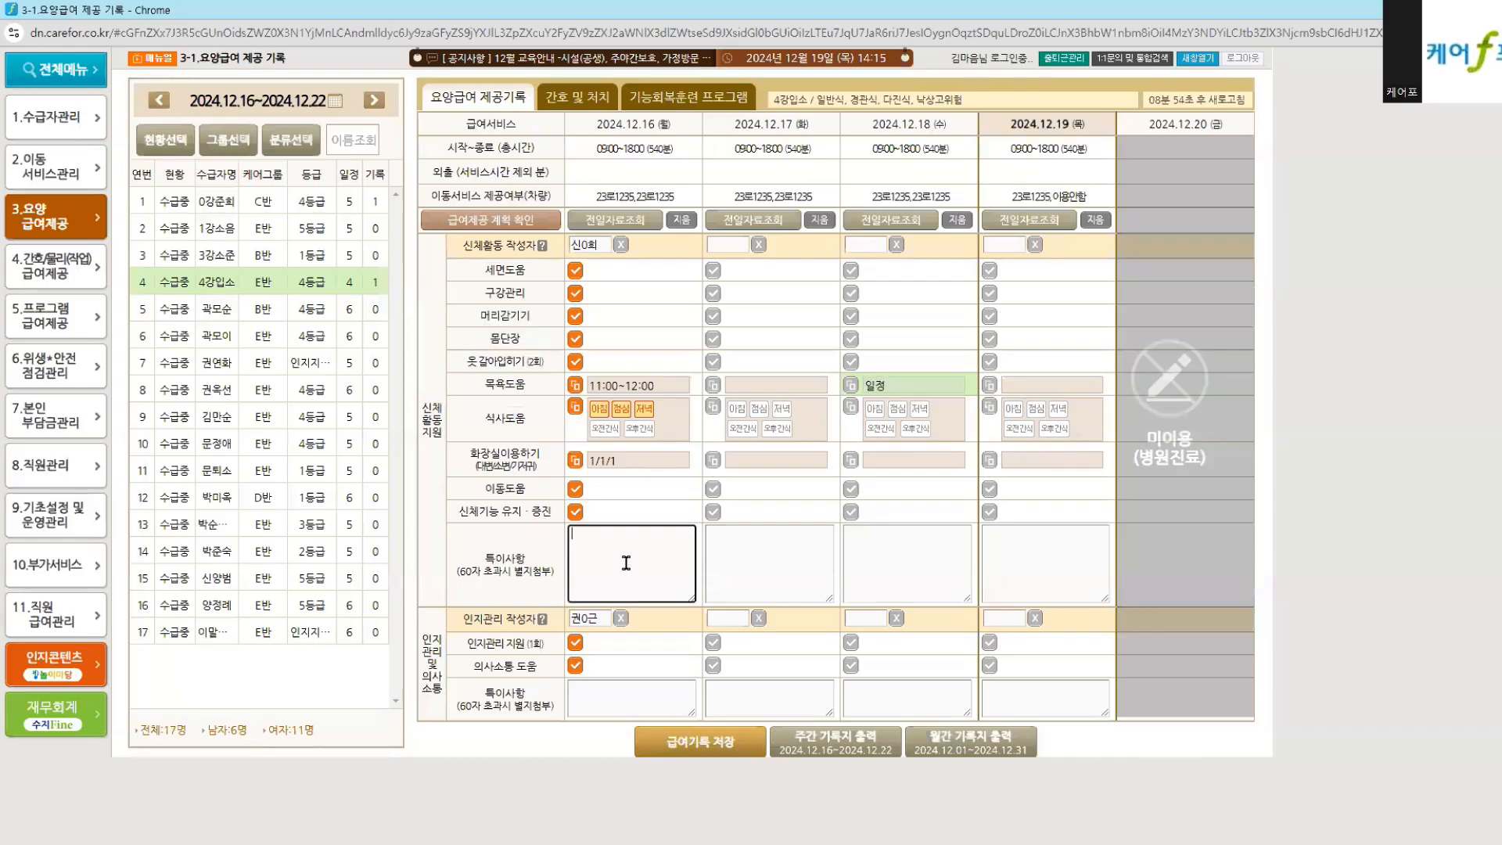
pyautogui.moveTo(473, 560); pyautogui.dragTo(534, 569)
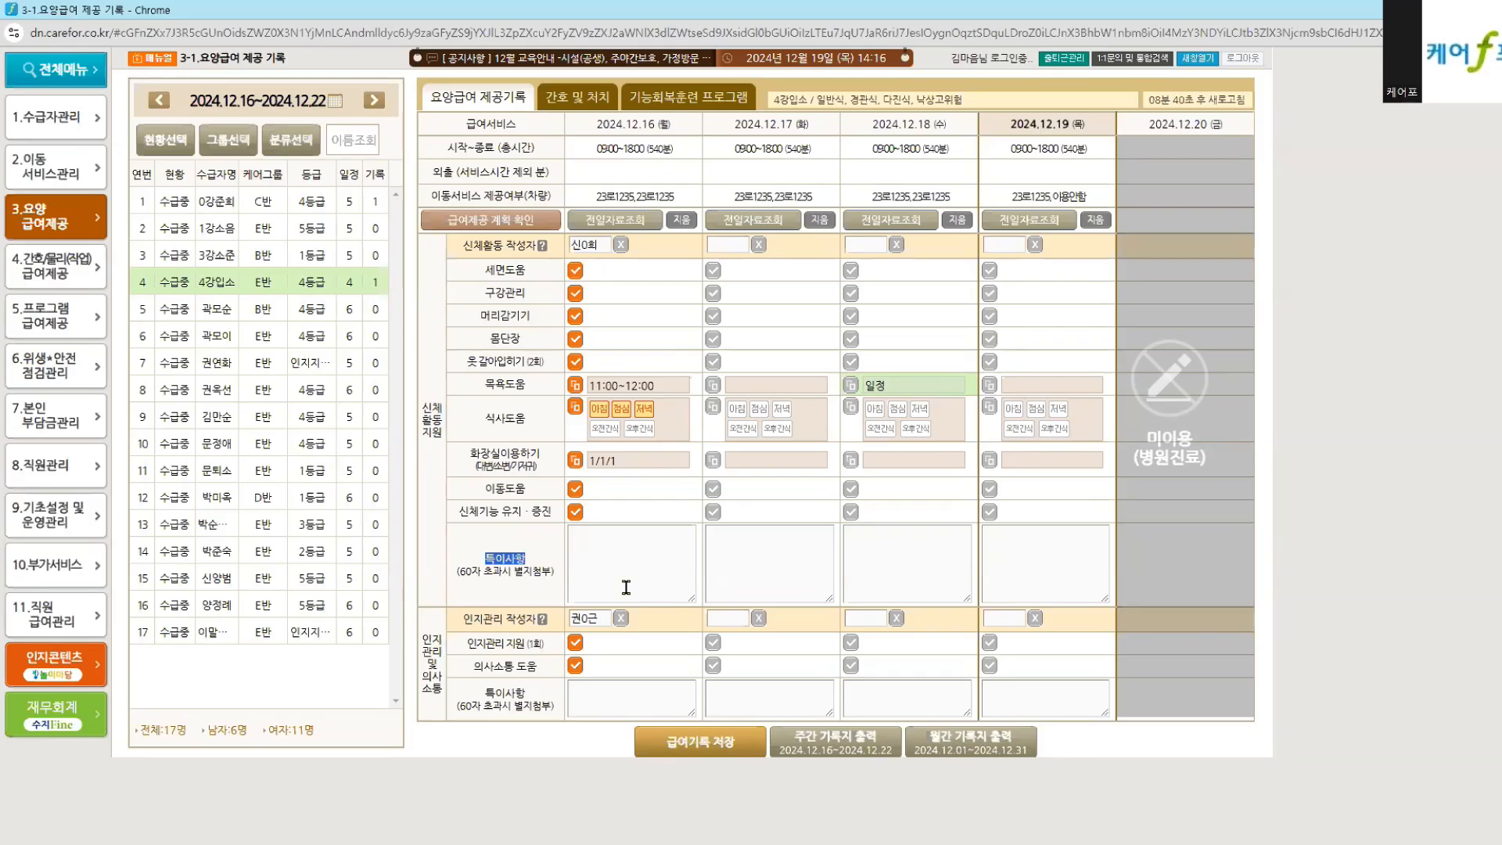
pyautogui.moveTo(481, 276); pyautogui.dragTo(554, 497)
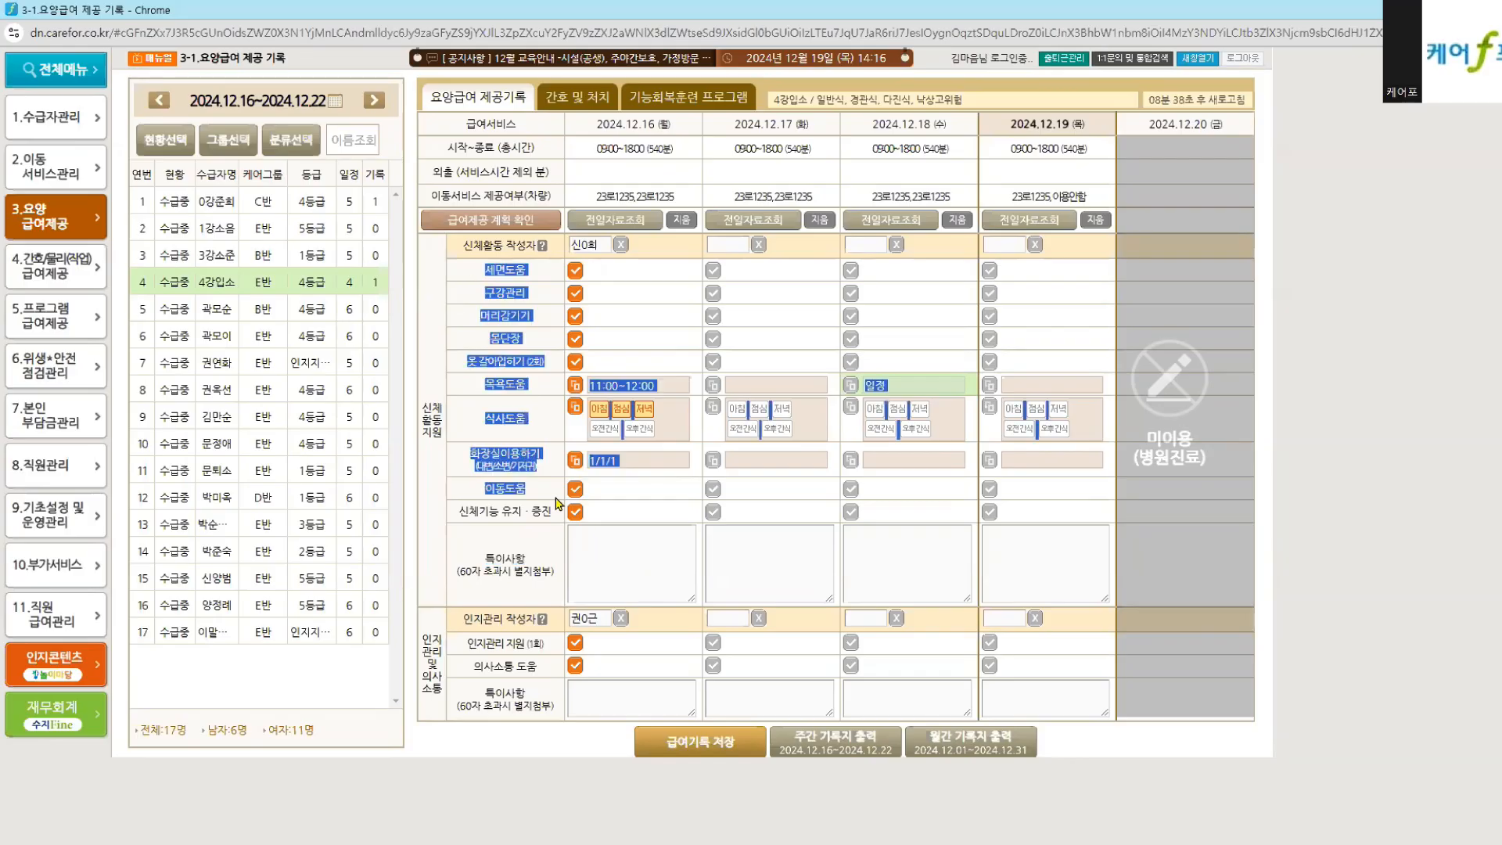
pyautogui.click(516, 505)
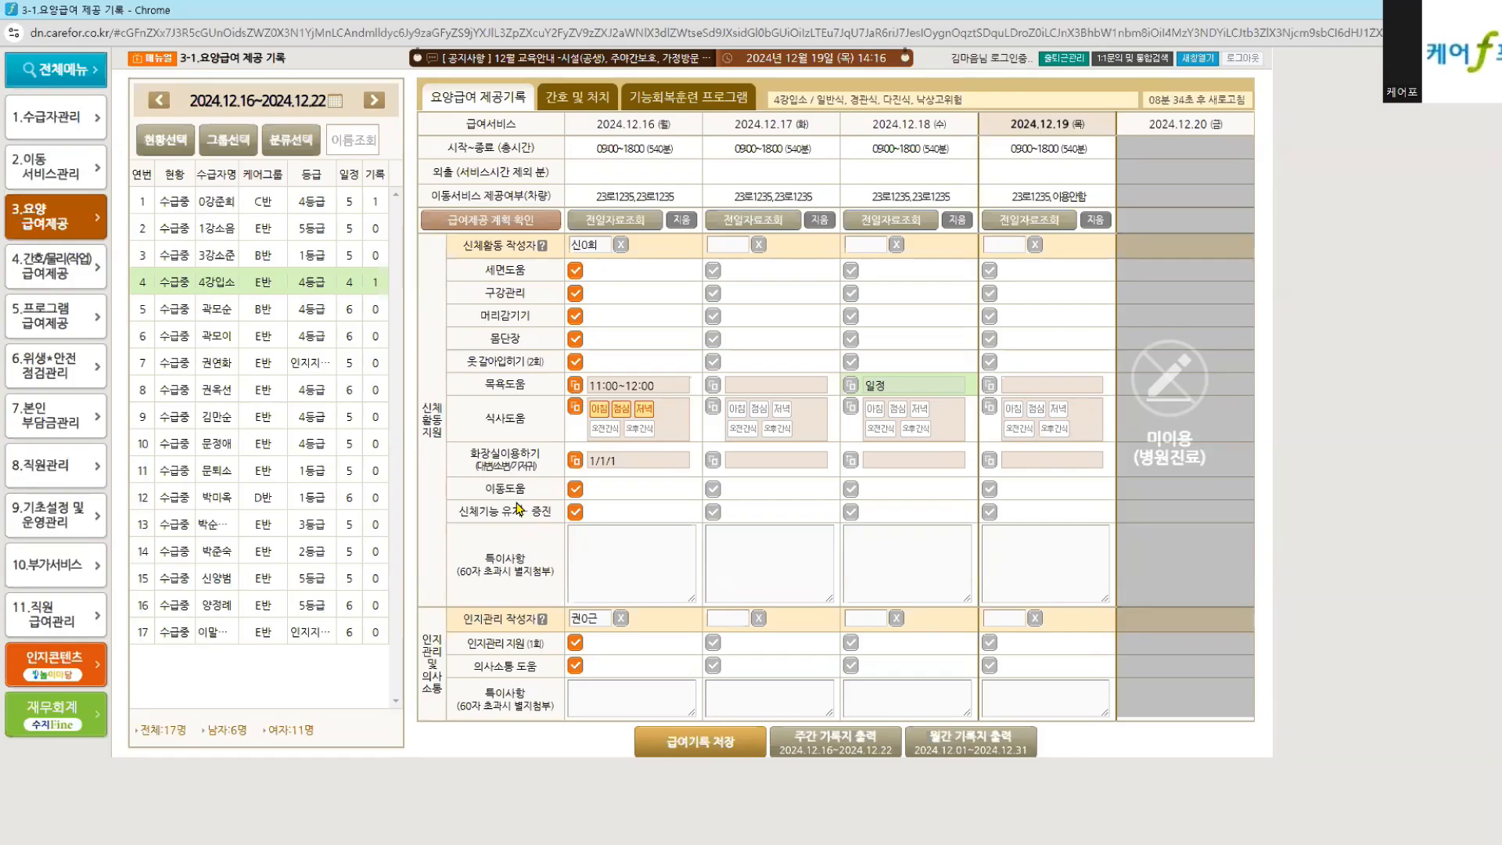
pyautogui.click(637, 568)
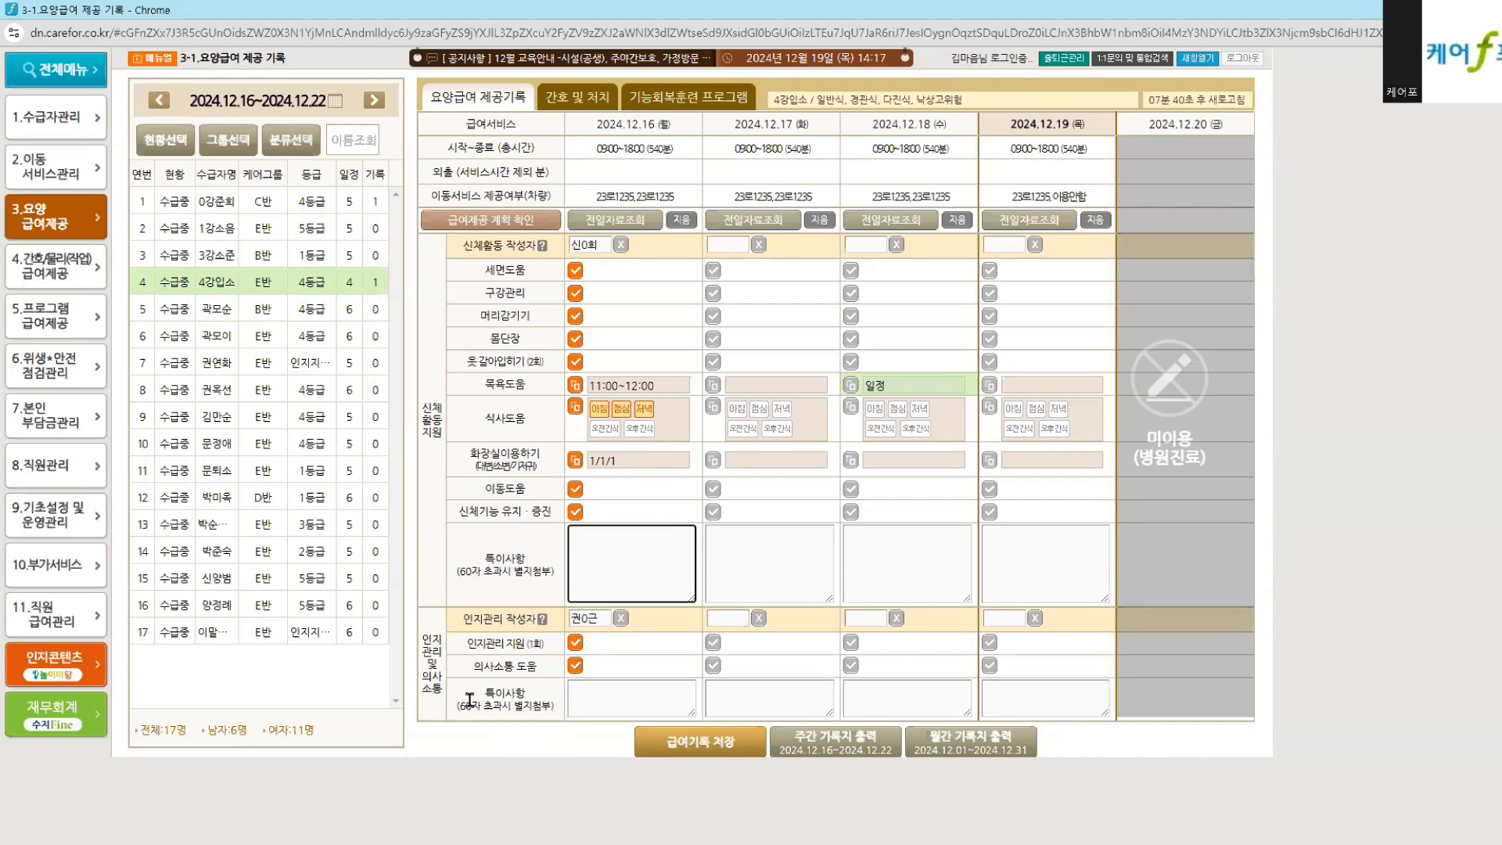
pyautogui.moveTo(471, 705); pyautogui.dragTo(557, 706)
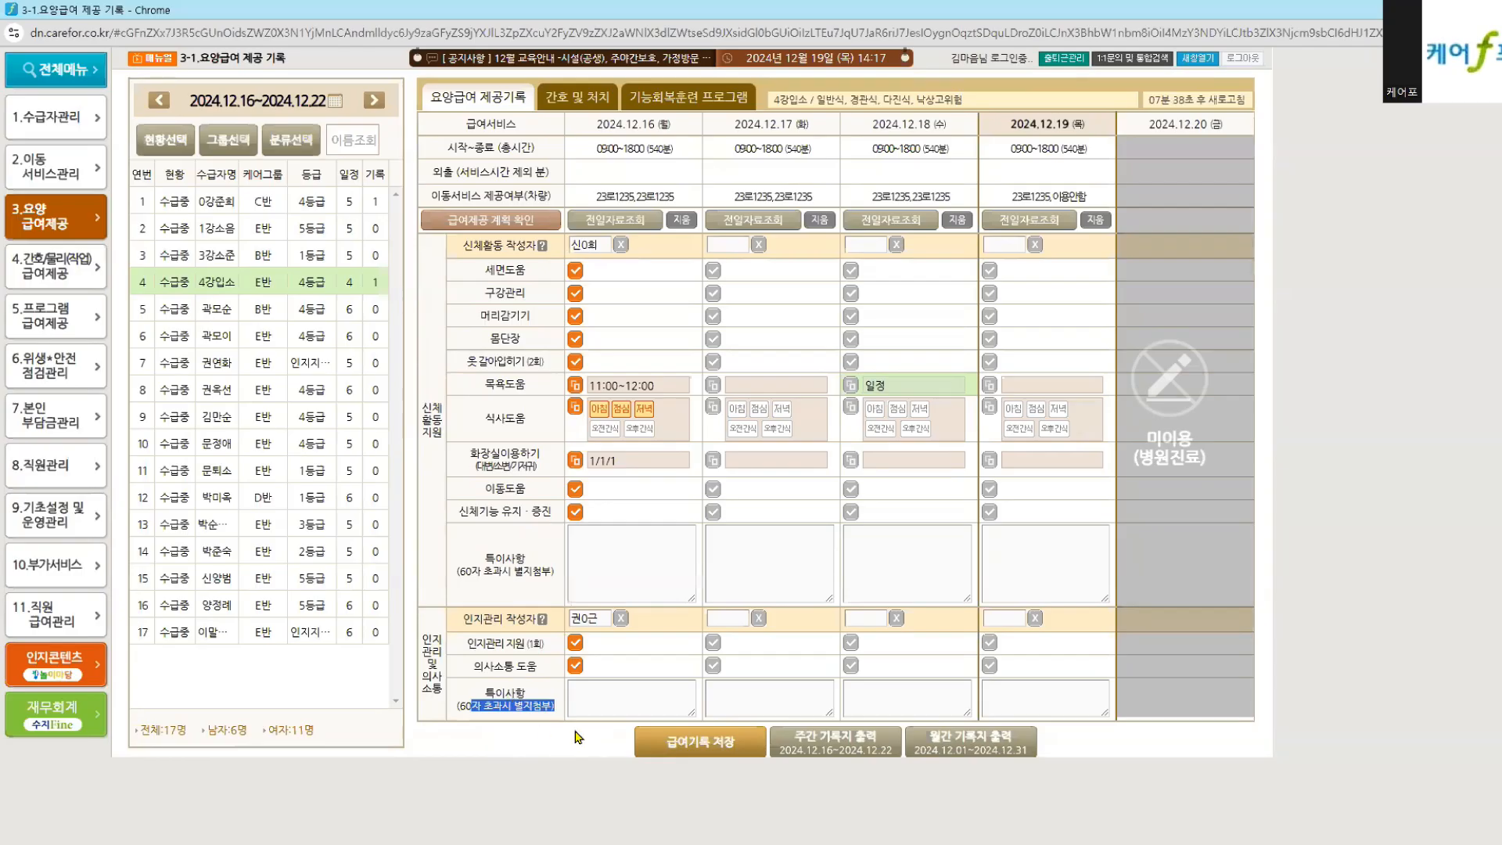
pyautogui.click(597, 695)
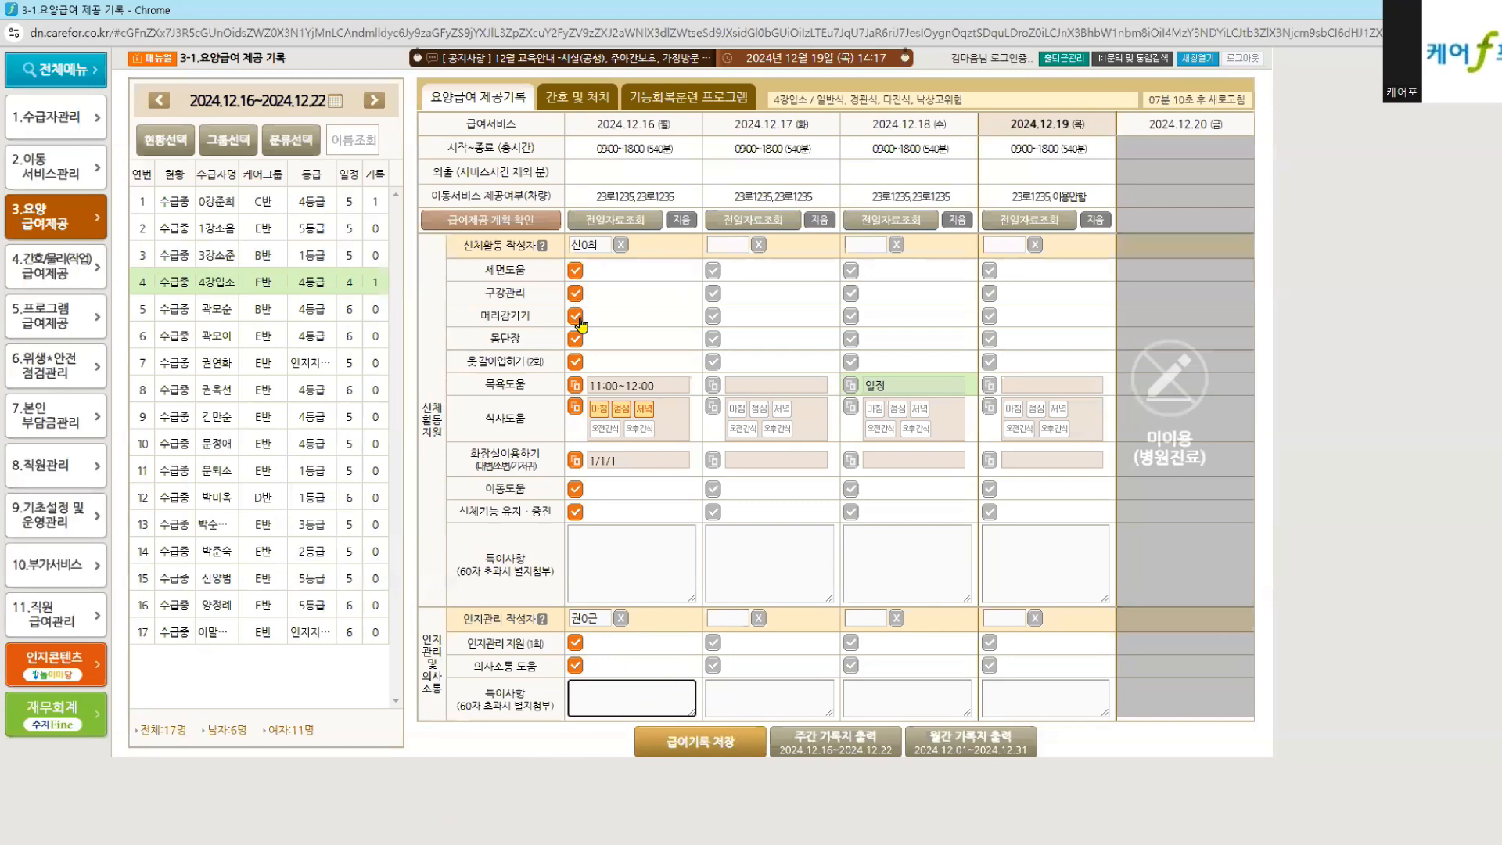
pyautogui.moveTo(426, 404); pyautogui.dragTo(445, 440)
pyautogui.moveTo(432, 639); pyautogui.dragTo(436, 654)
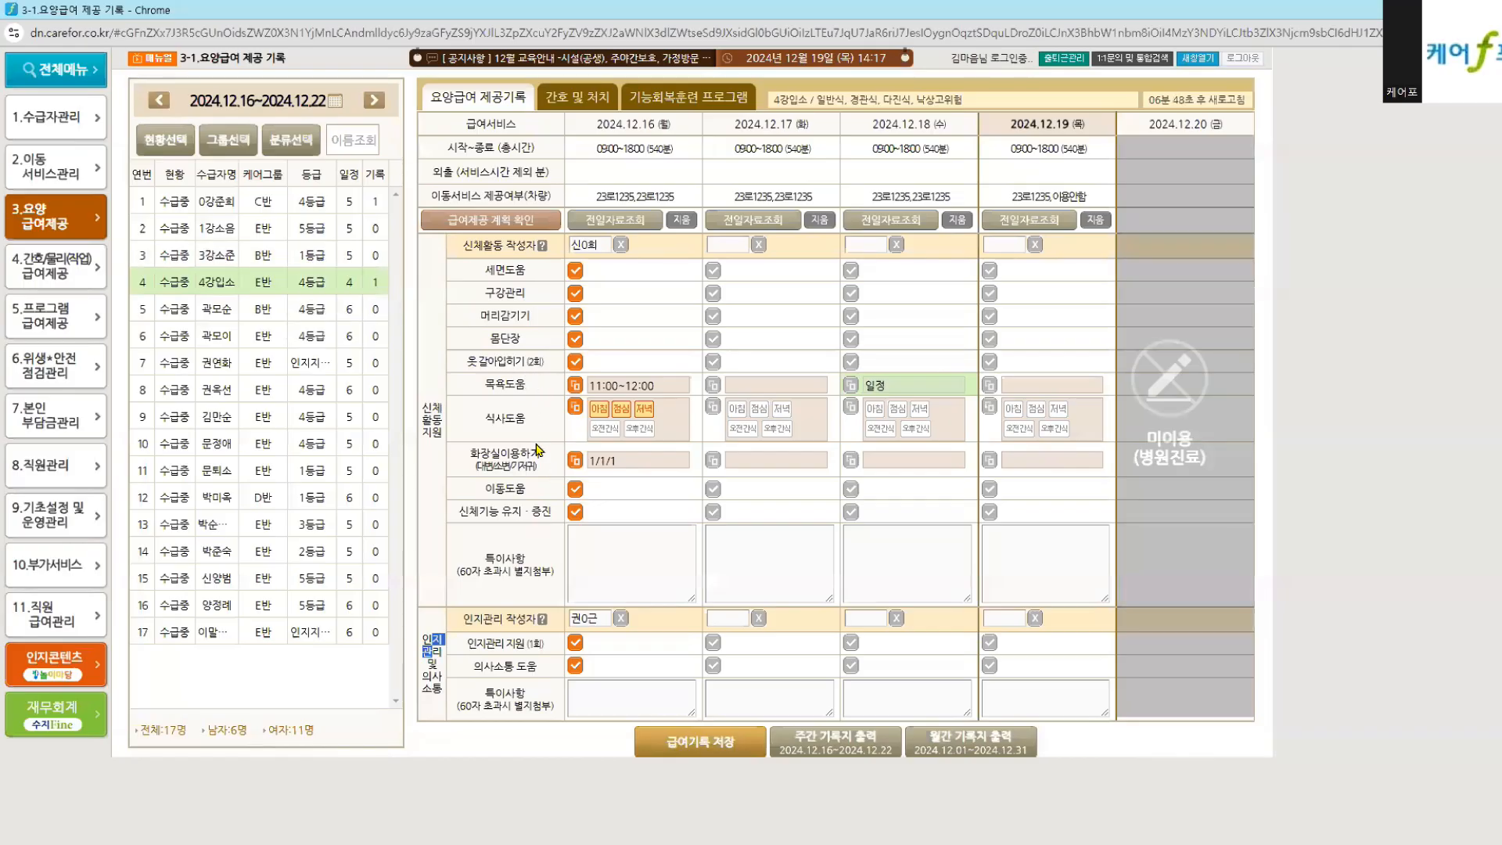
pyautogui.click(353, 228)
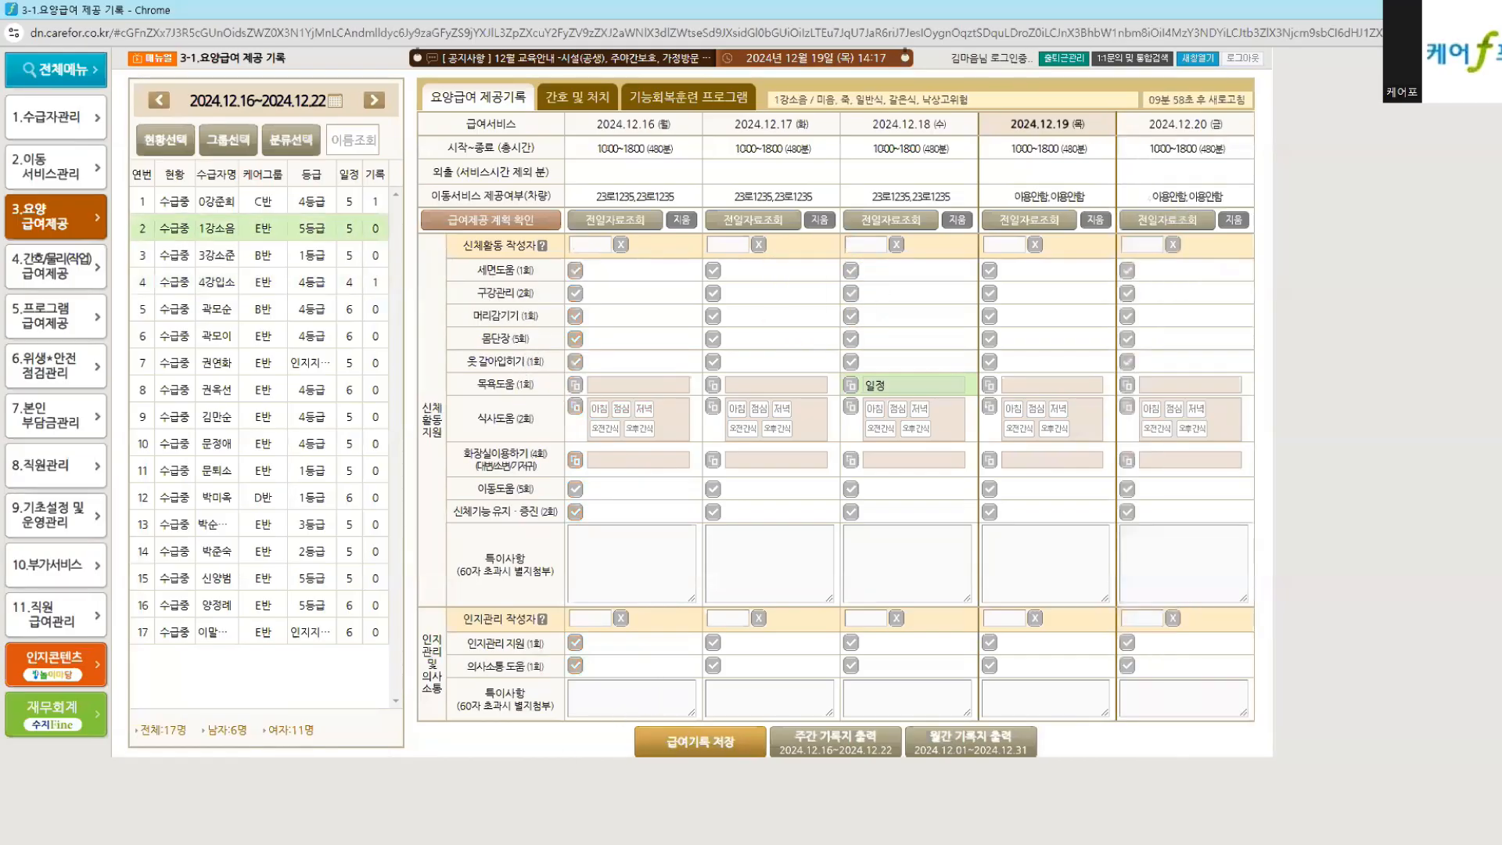
pyautogui.moveTo(500, 833)
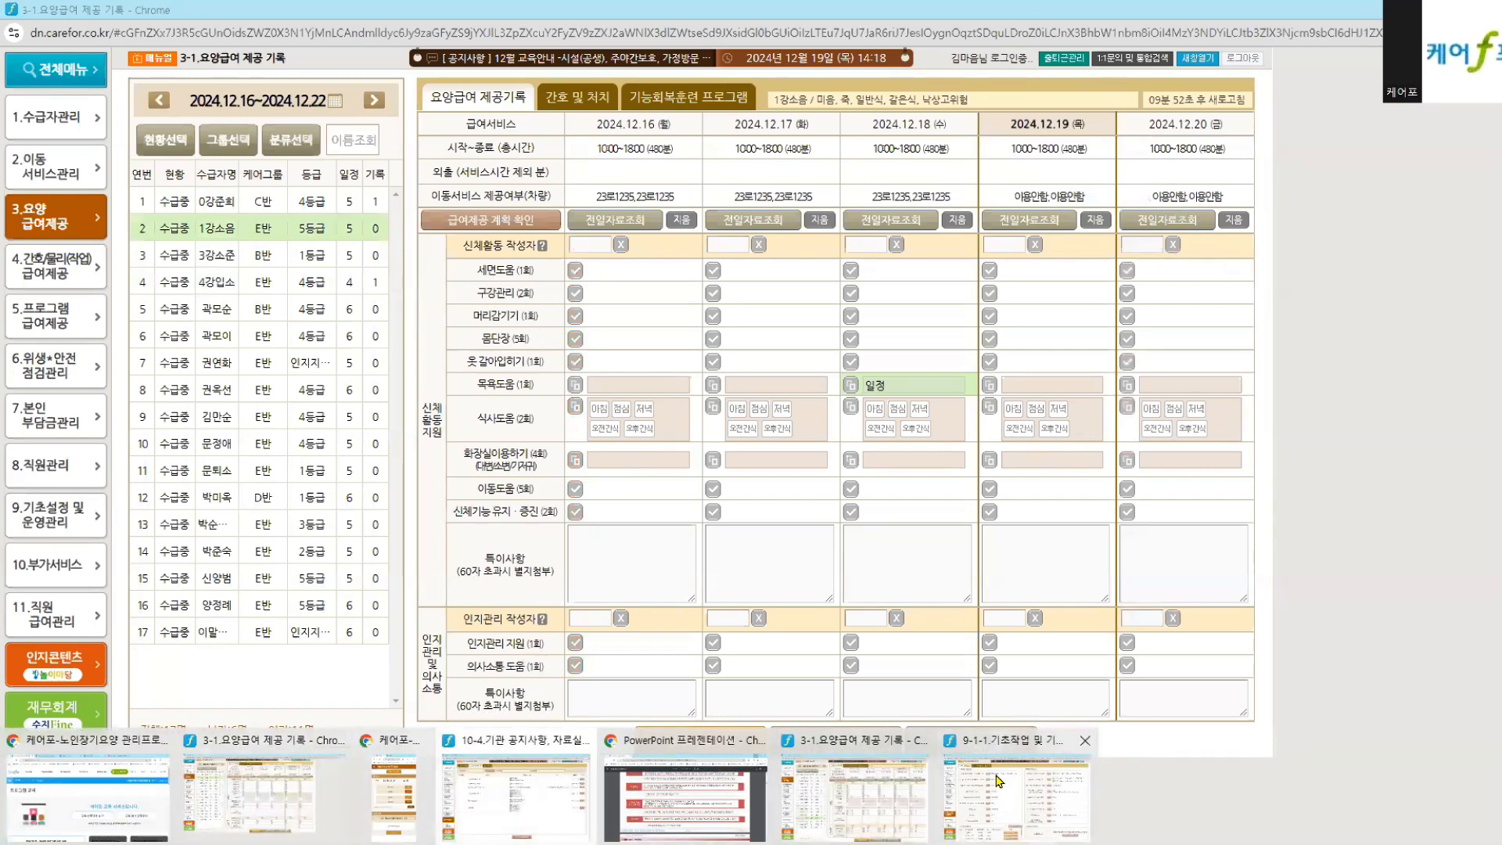
pyautogui.click(995, 780)
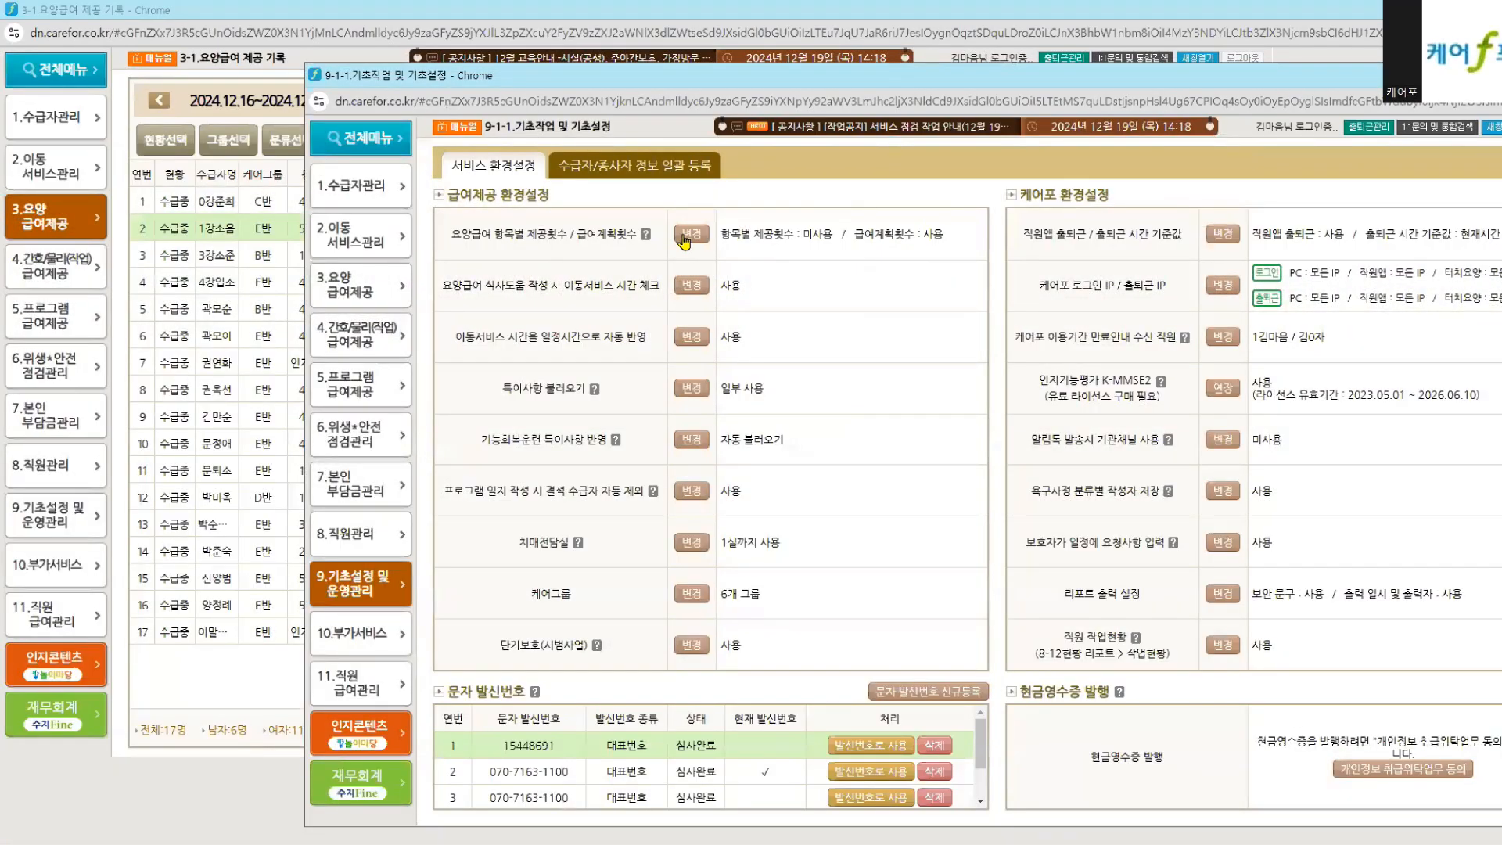
pyautogui.click(684, 234)
pyautogui.moveTo(778, 683); pyautogui.dragTo(918, 691)
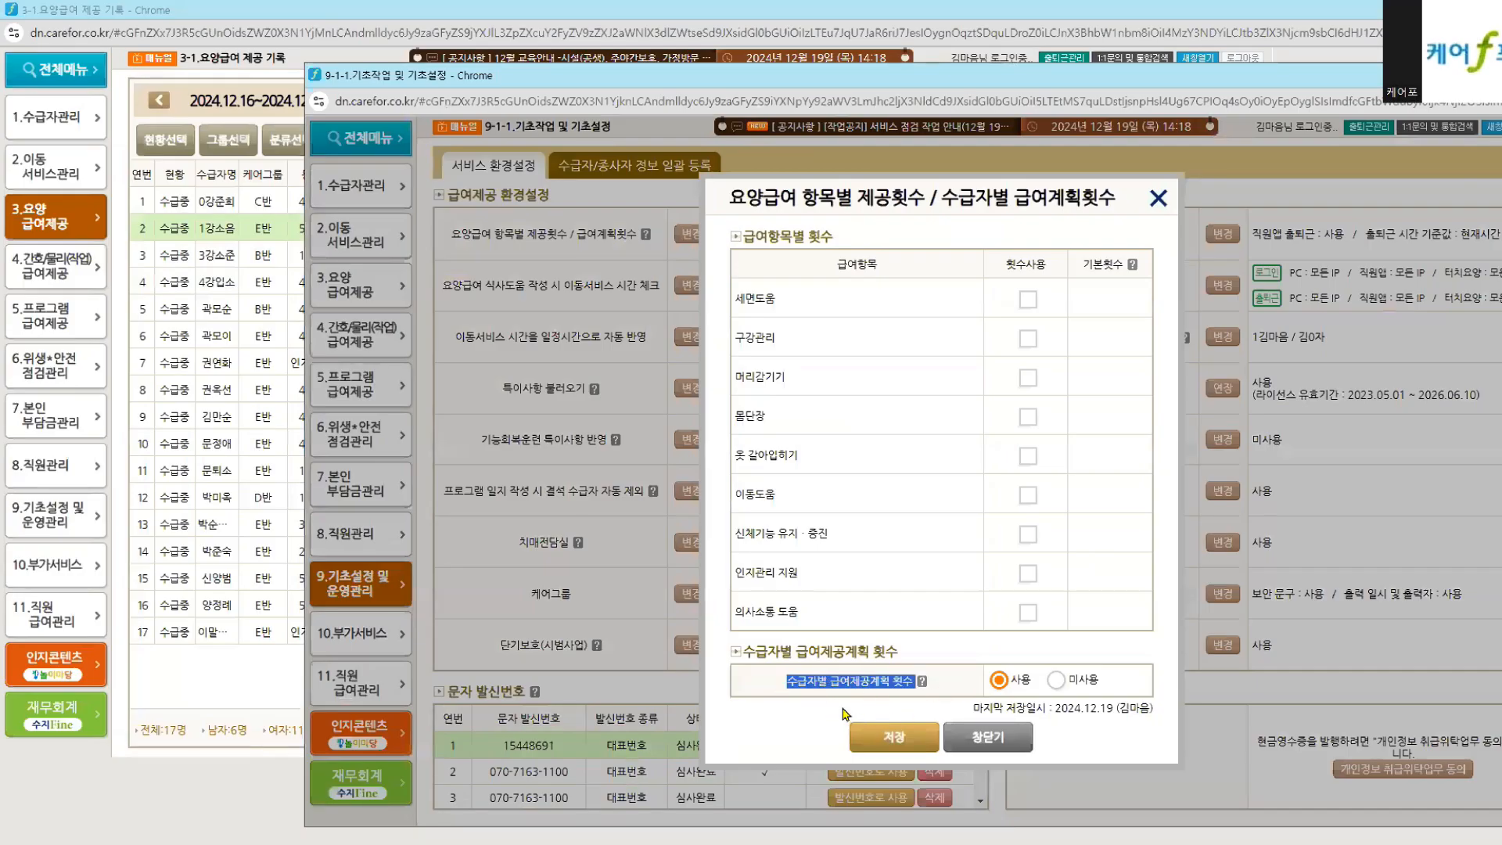
pyautogui.click(205, 782)
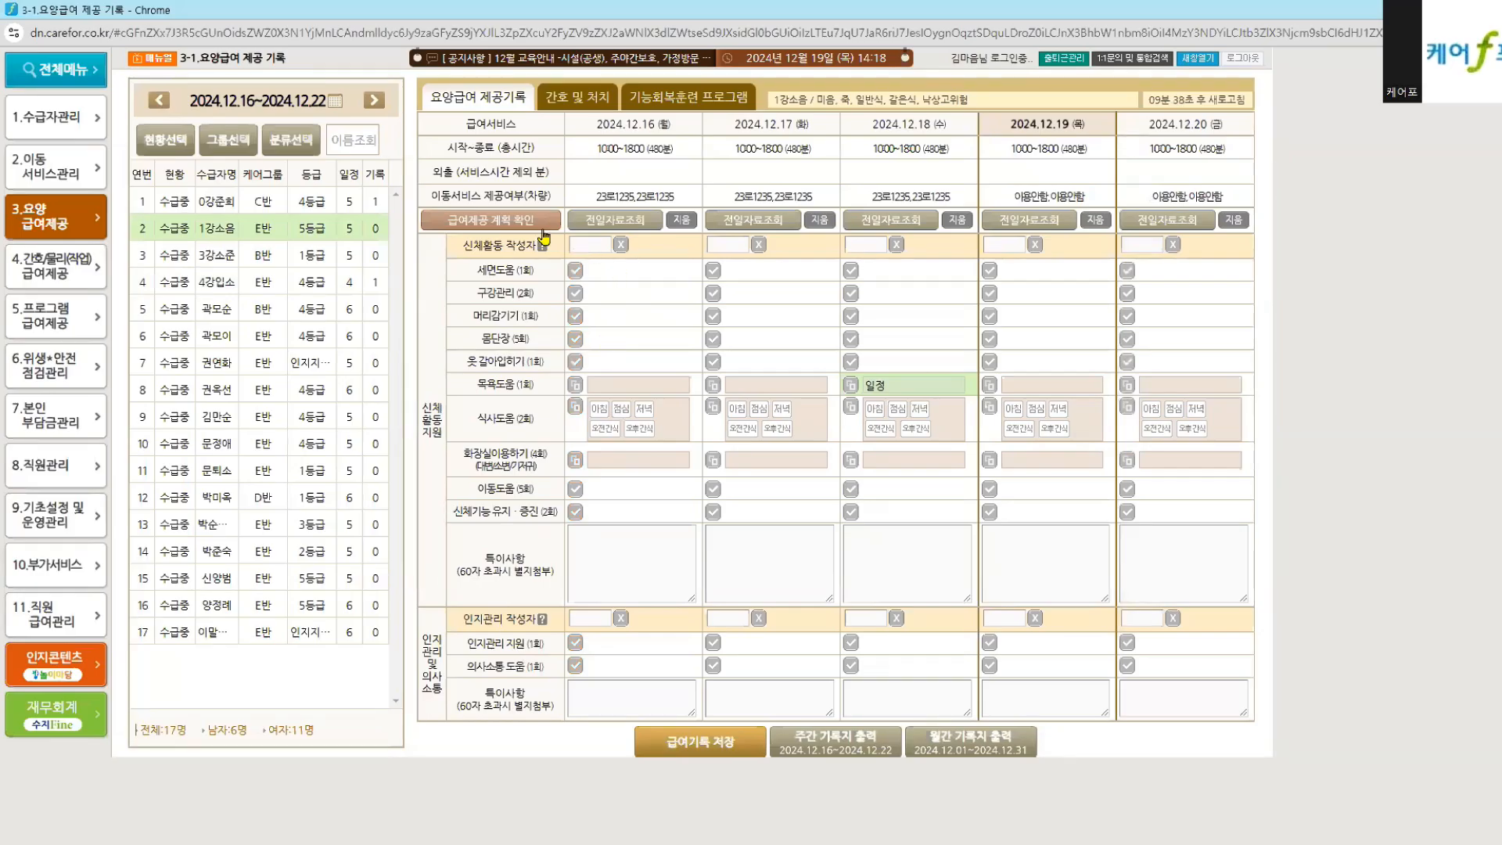
pyautogui.click(522, 222)
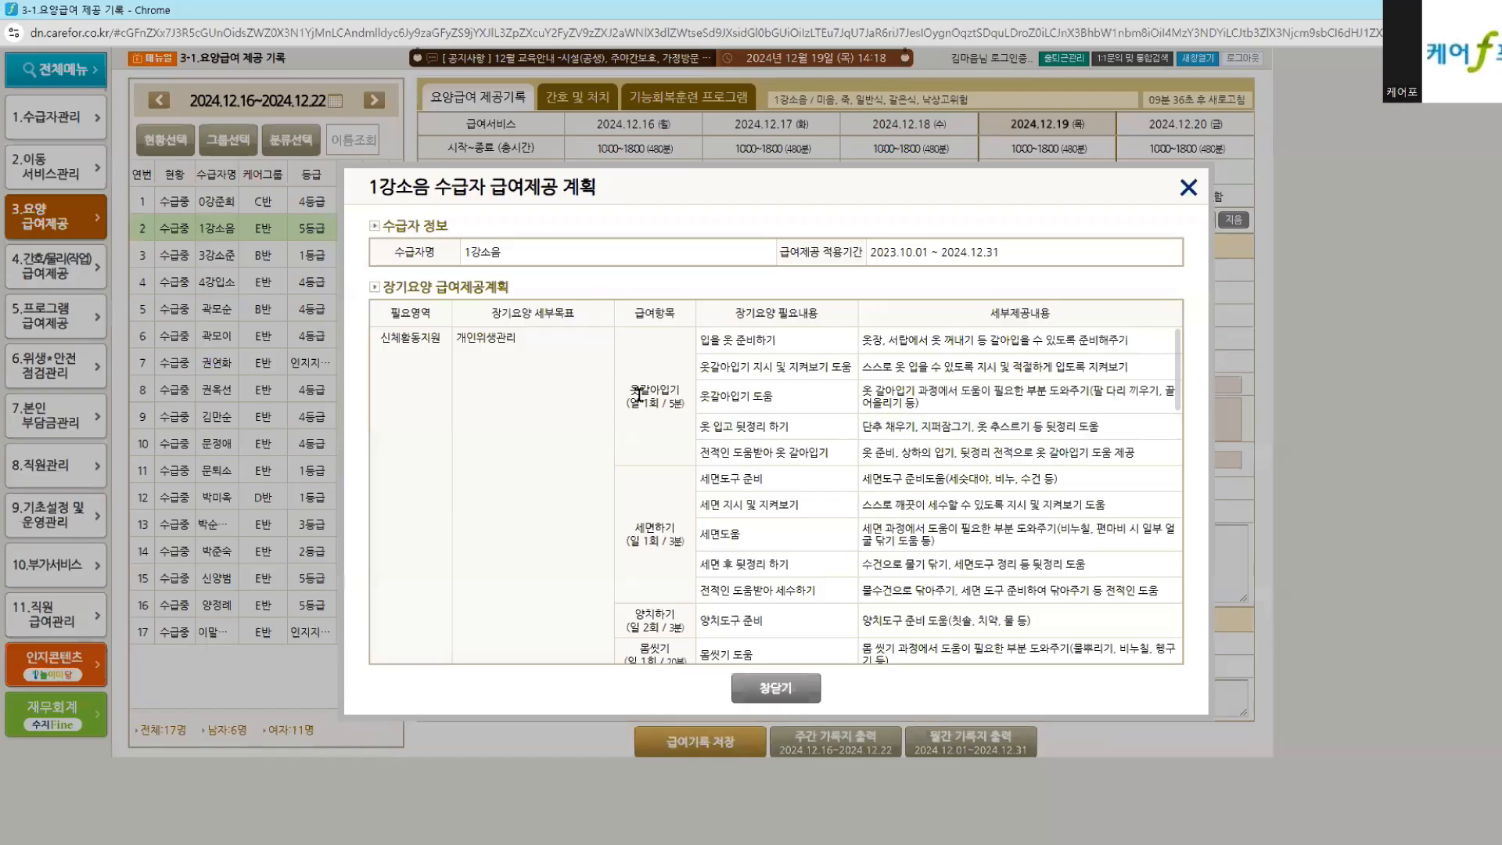
# Step: Point out the dressing, 세면하기 and 양치하기 frequencies in the care plan, then close it
pyautogui.moveTo(630, 402); pyautogui.dragTo(684, 402)
pyautogui.scroll(-1, 666, 501)
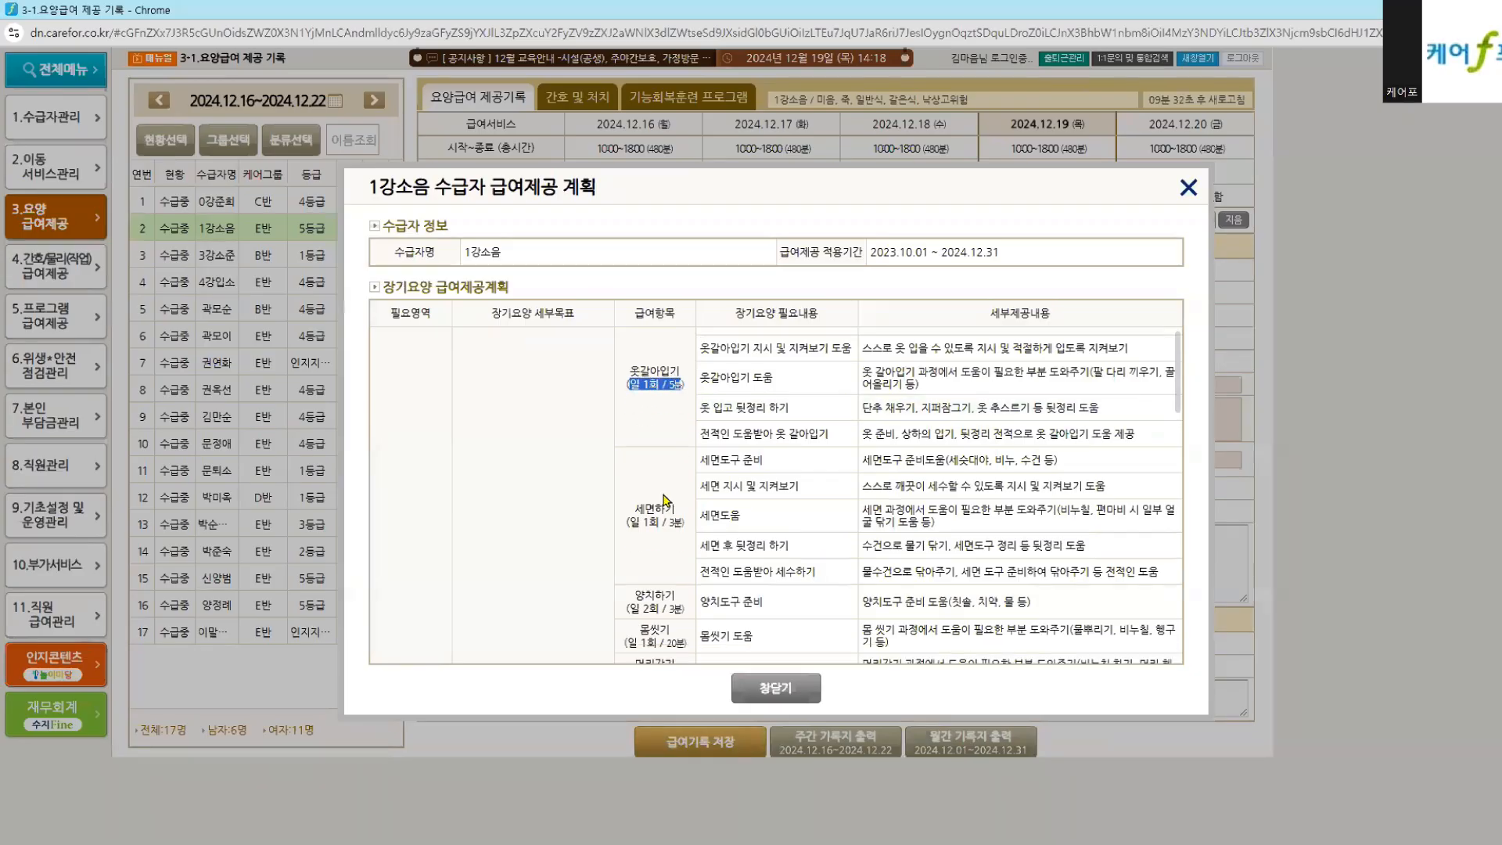
pyautogui.moveTo(626, 460); pyautogui.dragTo(664, 460)
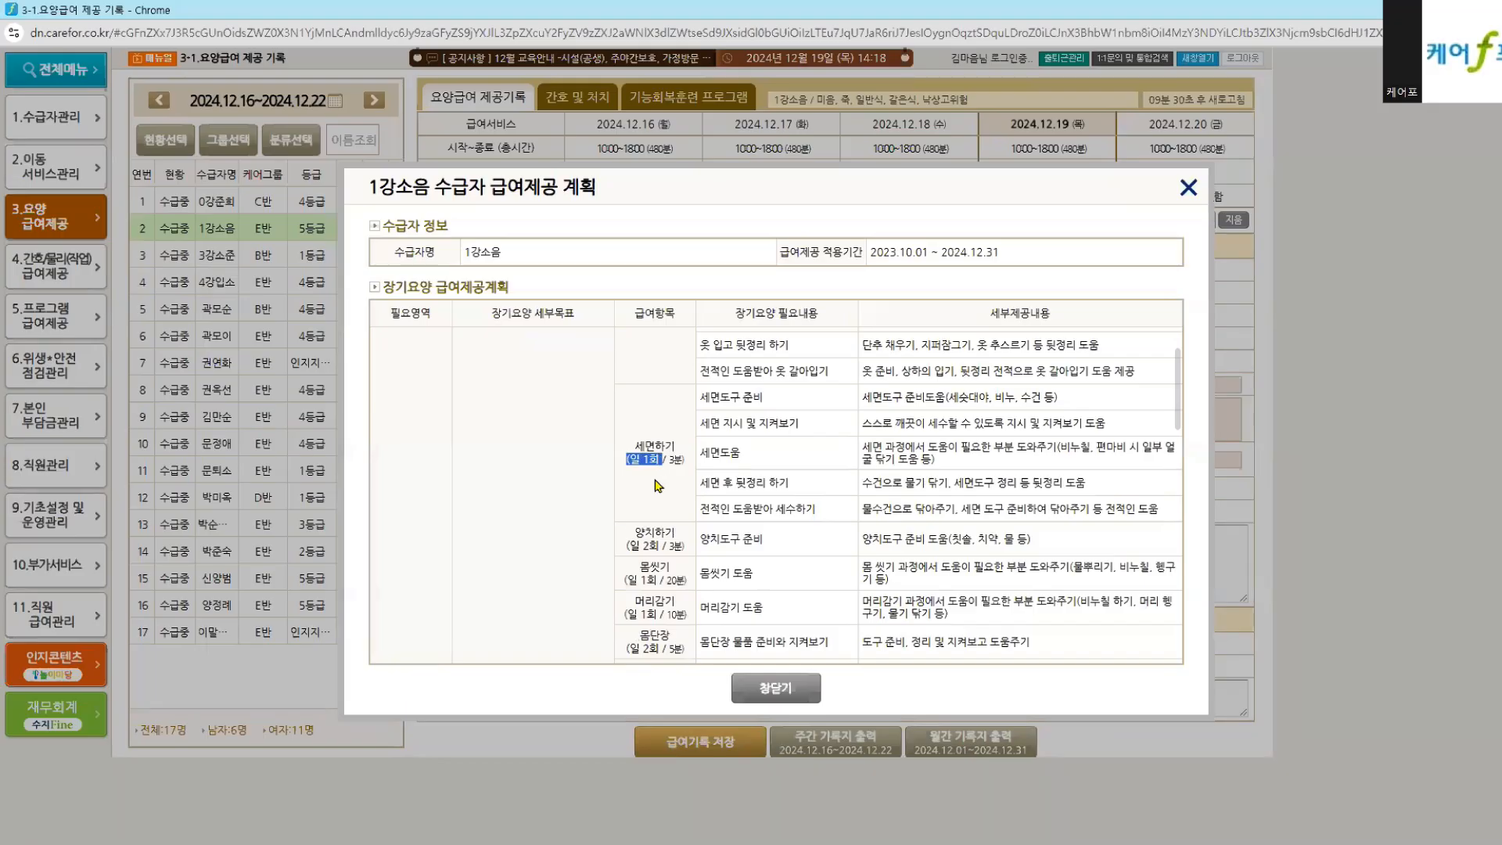
pyautogui.moveTo(626, 545); pyautogui.dragTo(675, 542)
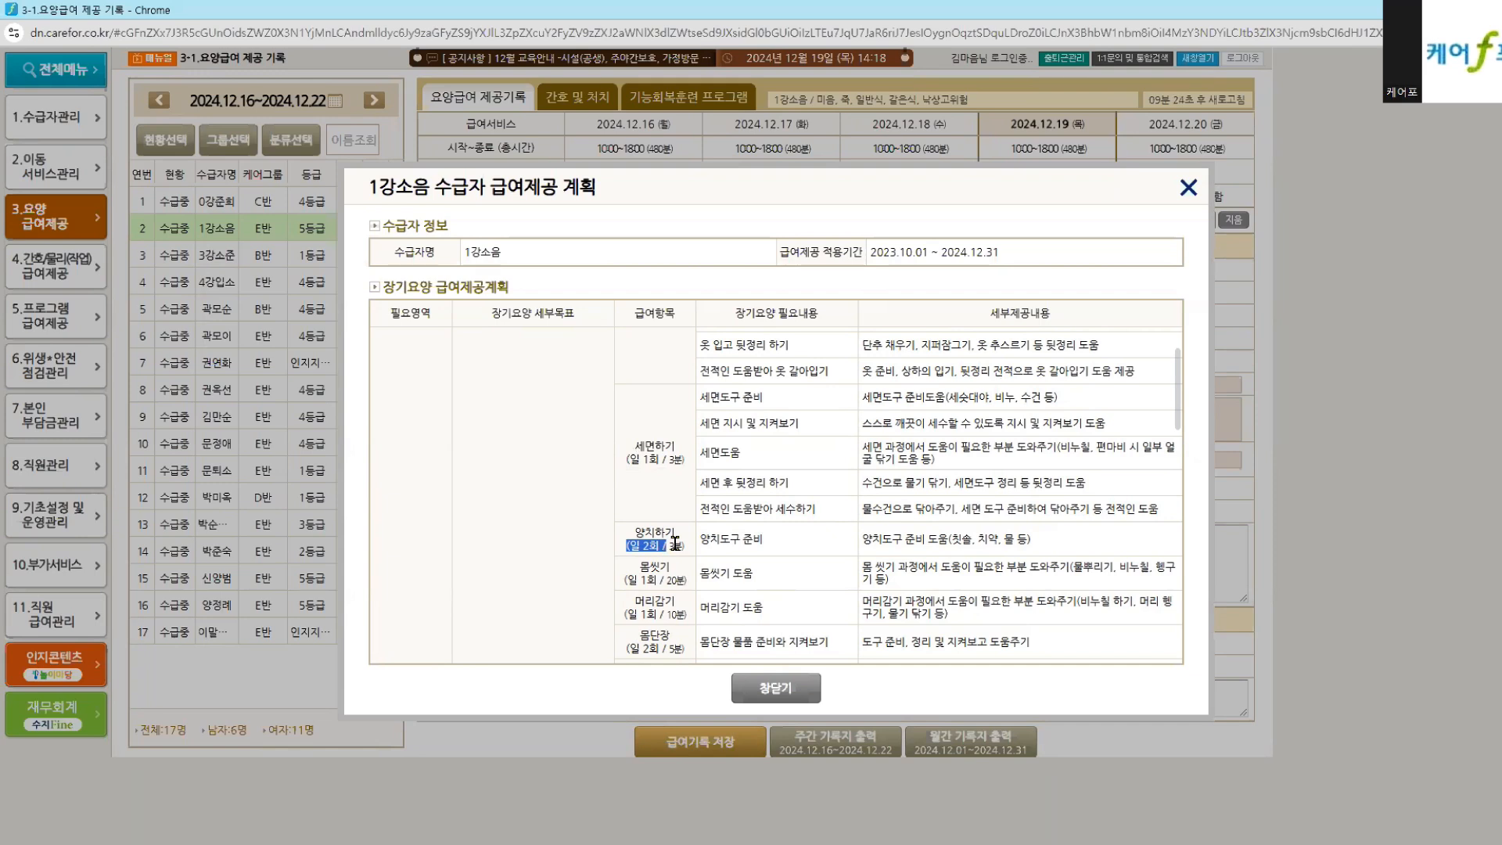
pyautogui.moveTo(626, 460); pyautogui.dragTo(655, 463)
pyautogui.click(783, 698)
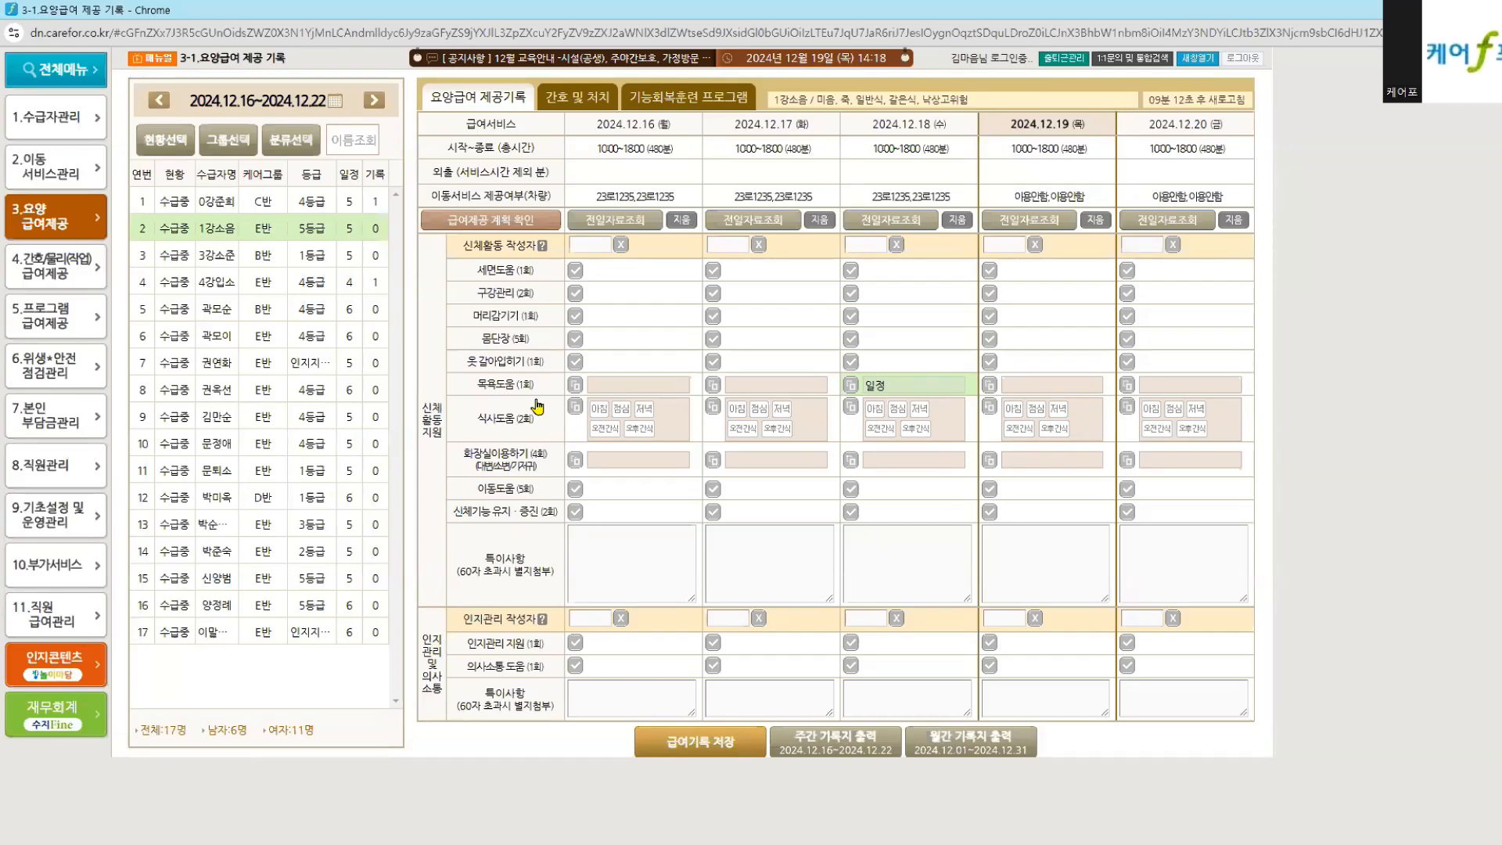
# Step: Assign a caregiver as 12.16 writer and tick 세면도움, 머리감기기, 몸단장, 옷 갈아입히기 and 구강관리
pyautogui.click(581, 246)
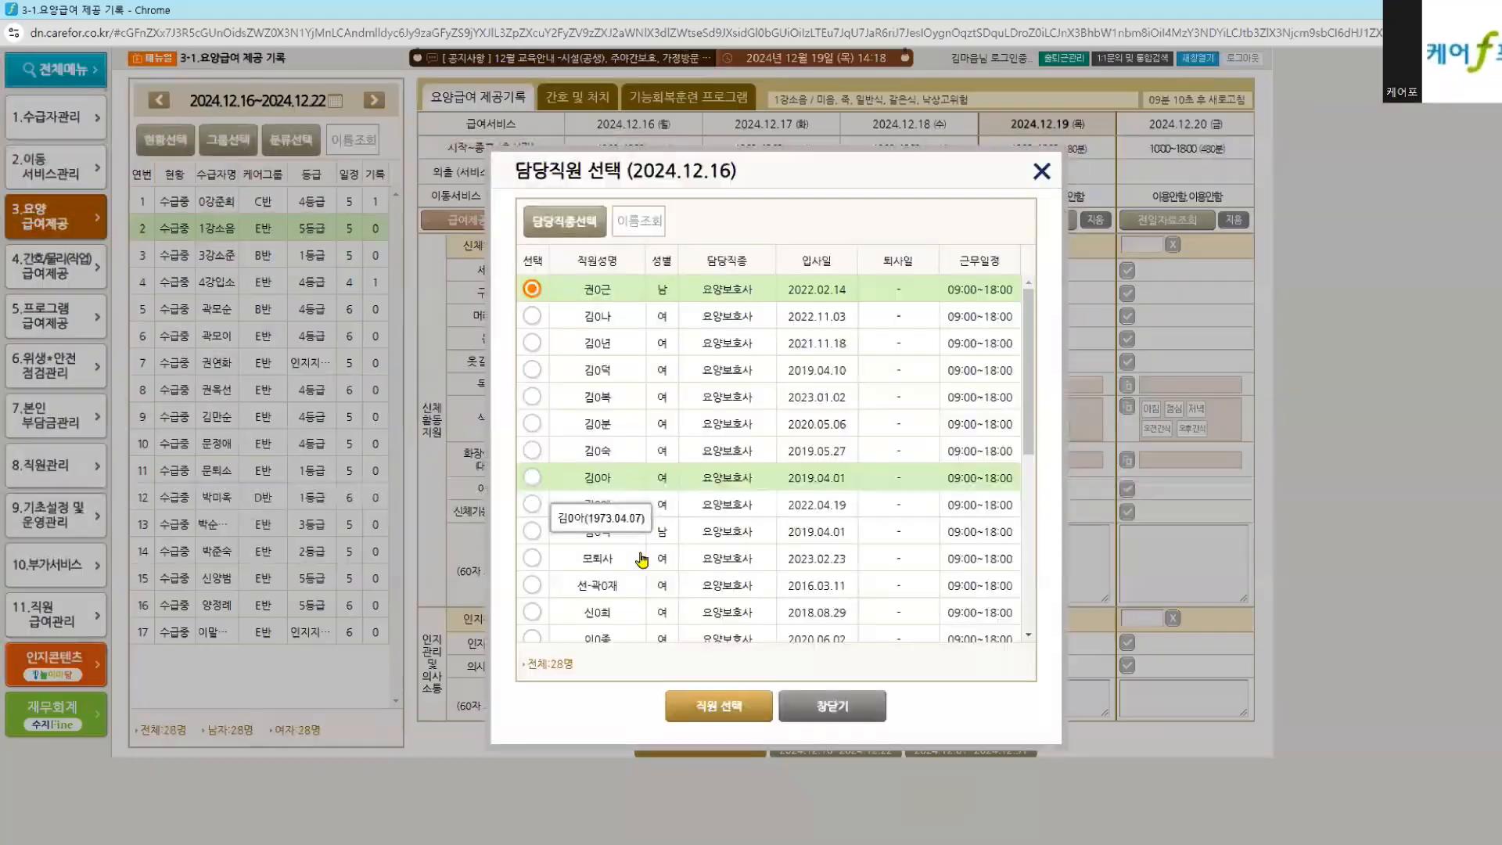
pyautogui.click(691, 713)
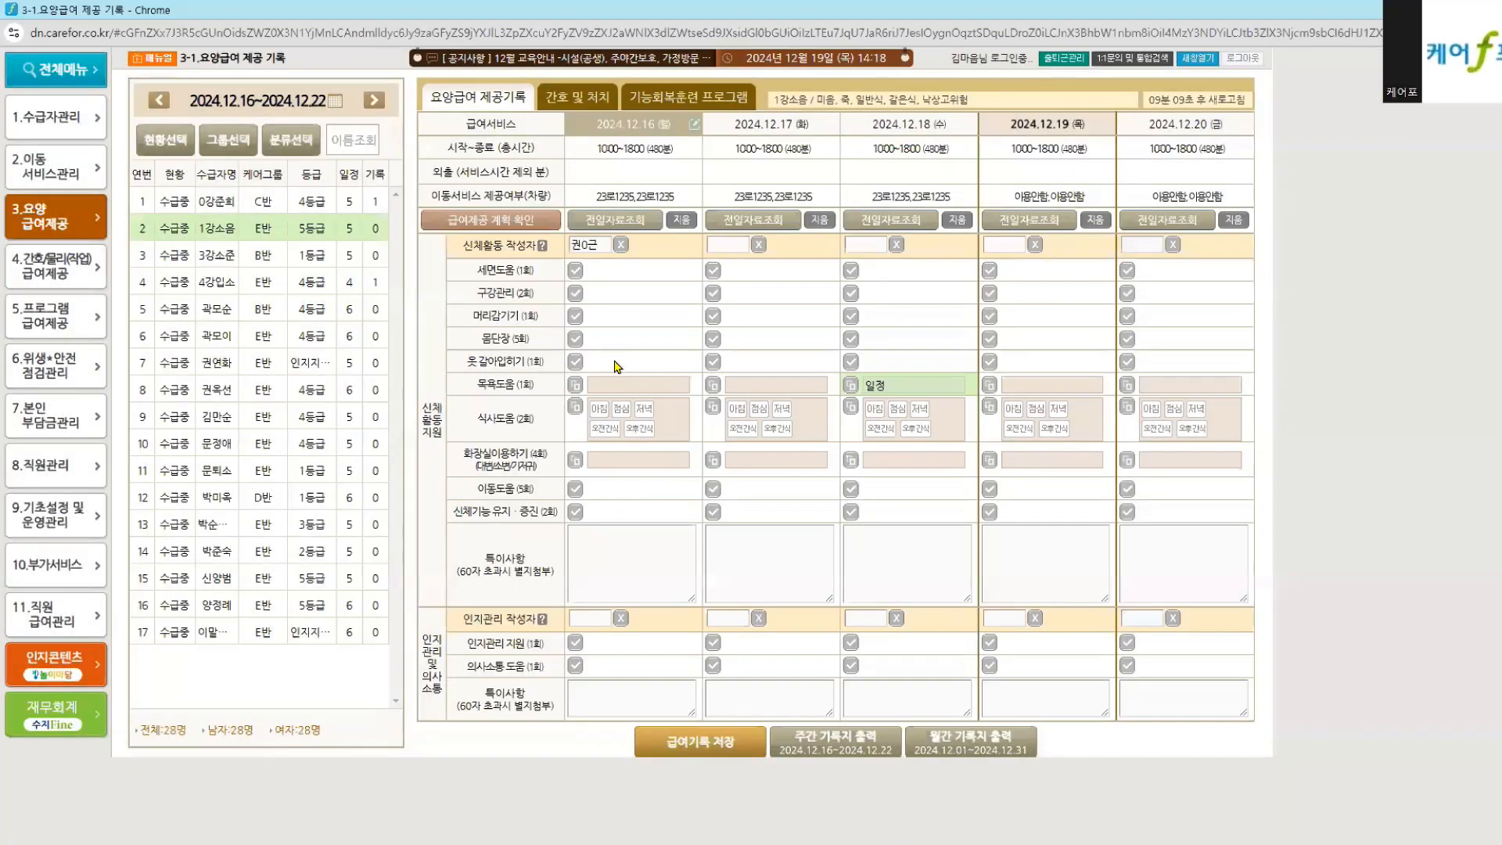
pyautogui.click(575, 270)
pyautogui.click(575, 315)
pyautogui.click(575, 337)
pyautogui.click(575, 362)
pyautogui.click(575, 292)
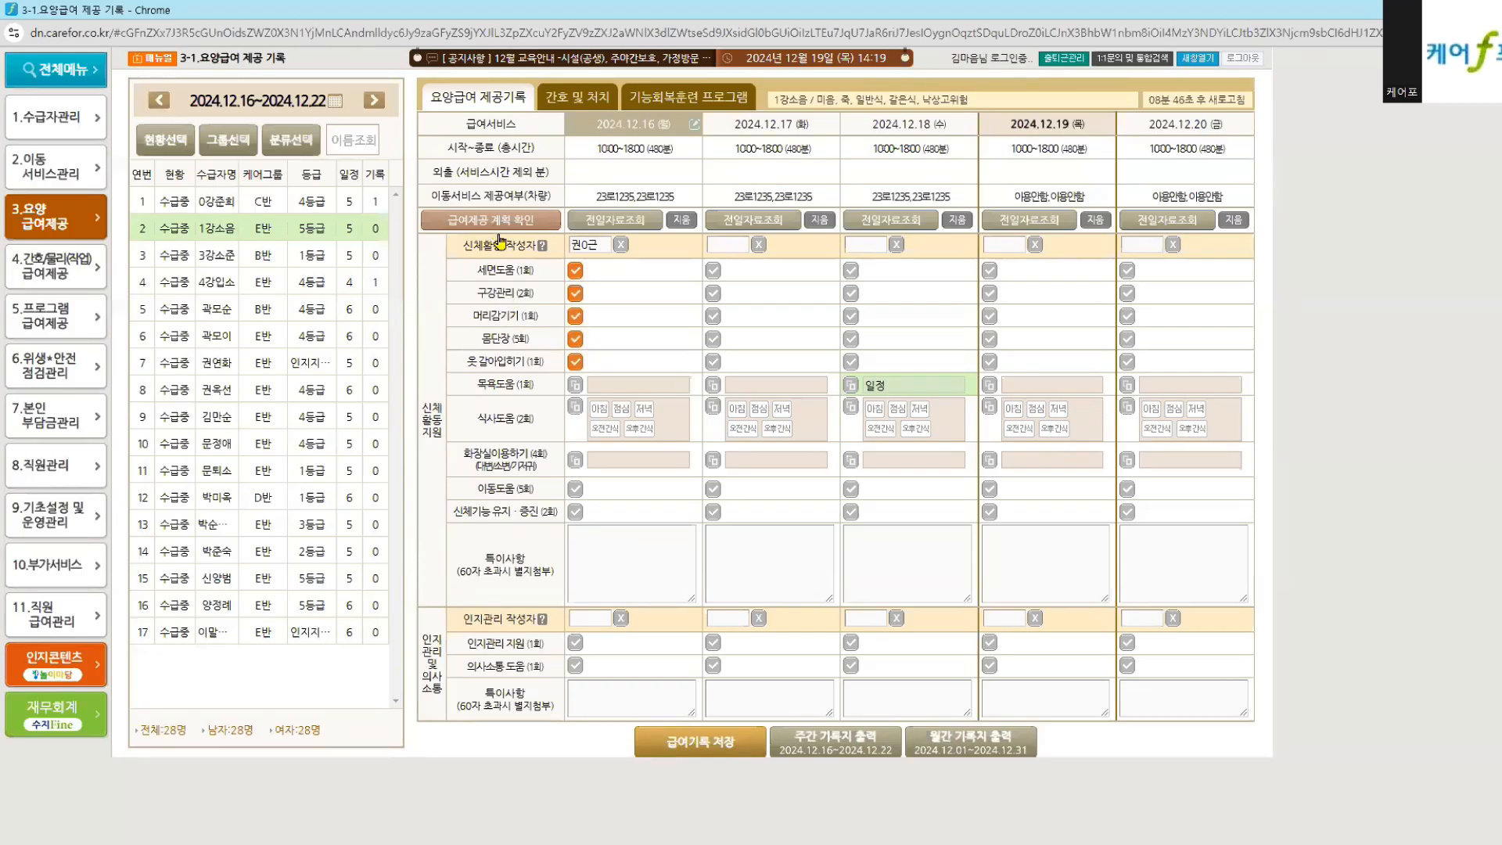
pyautogui.click(505, 271)
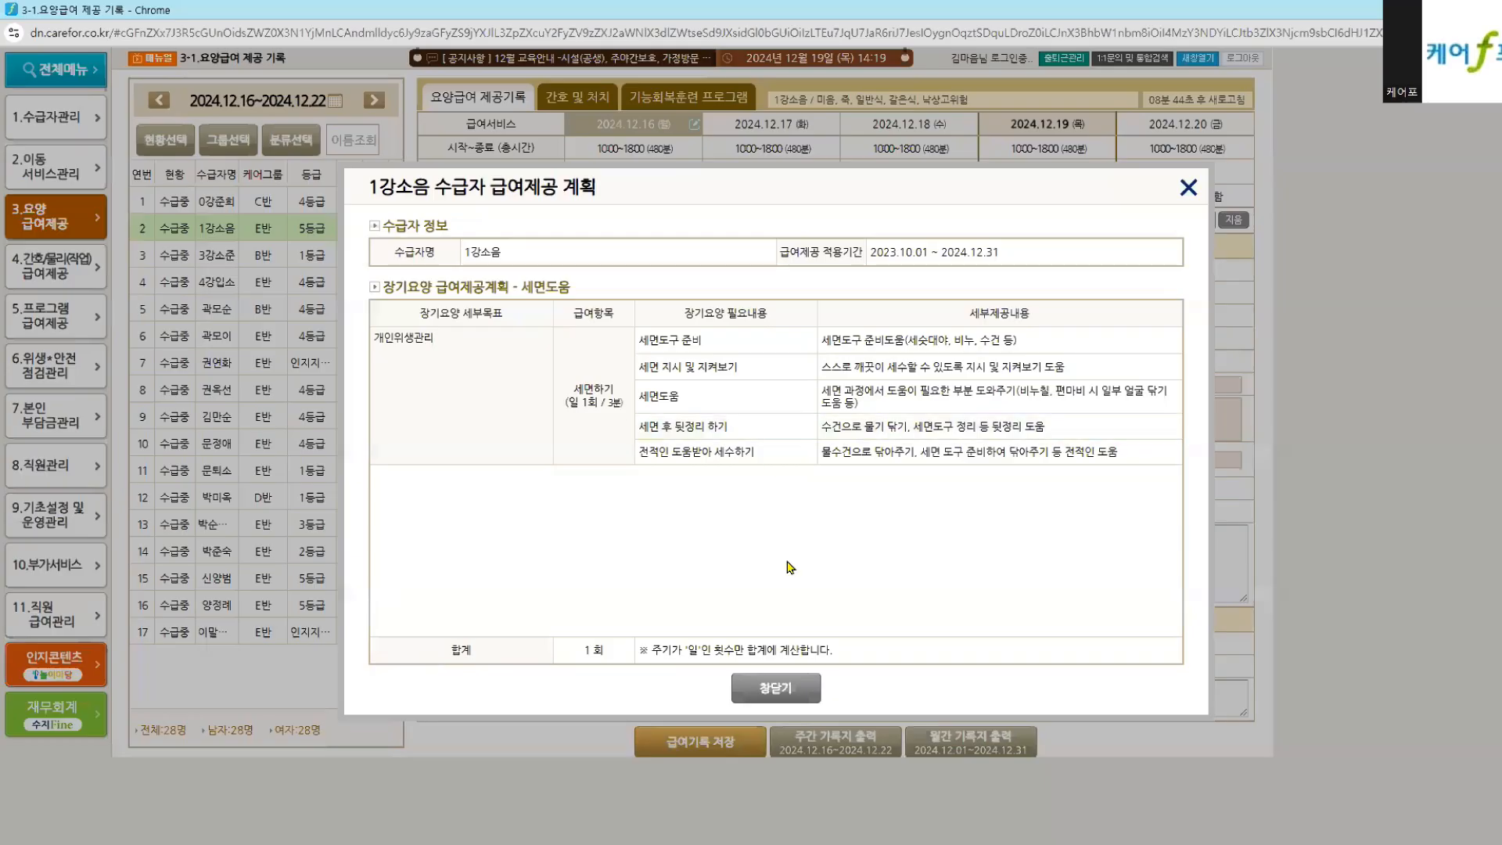
pyautogui.click(805, 695)
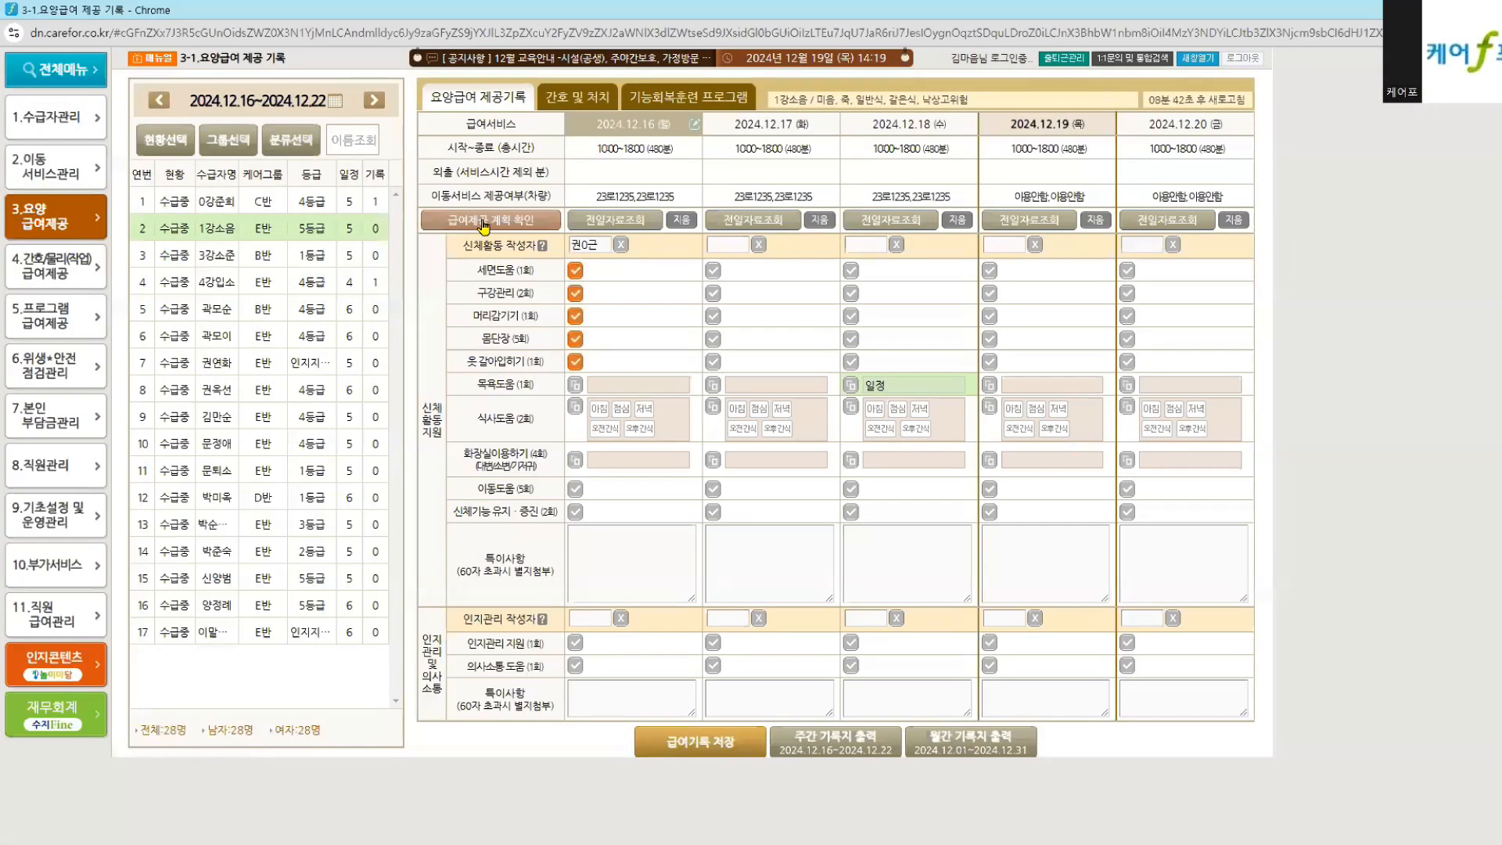
pyautogui.click(485, 222)
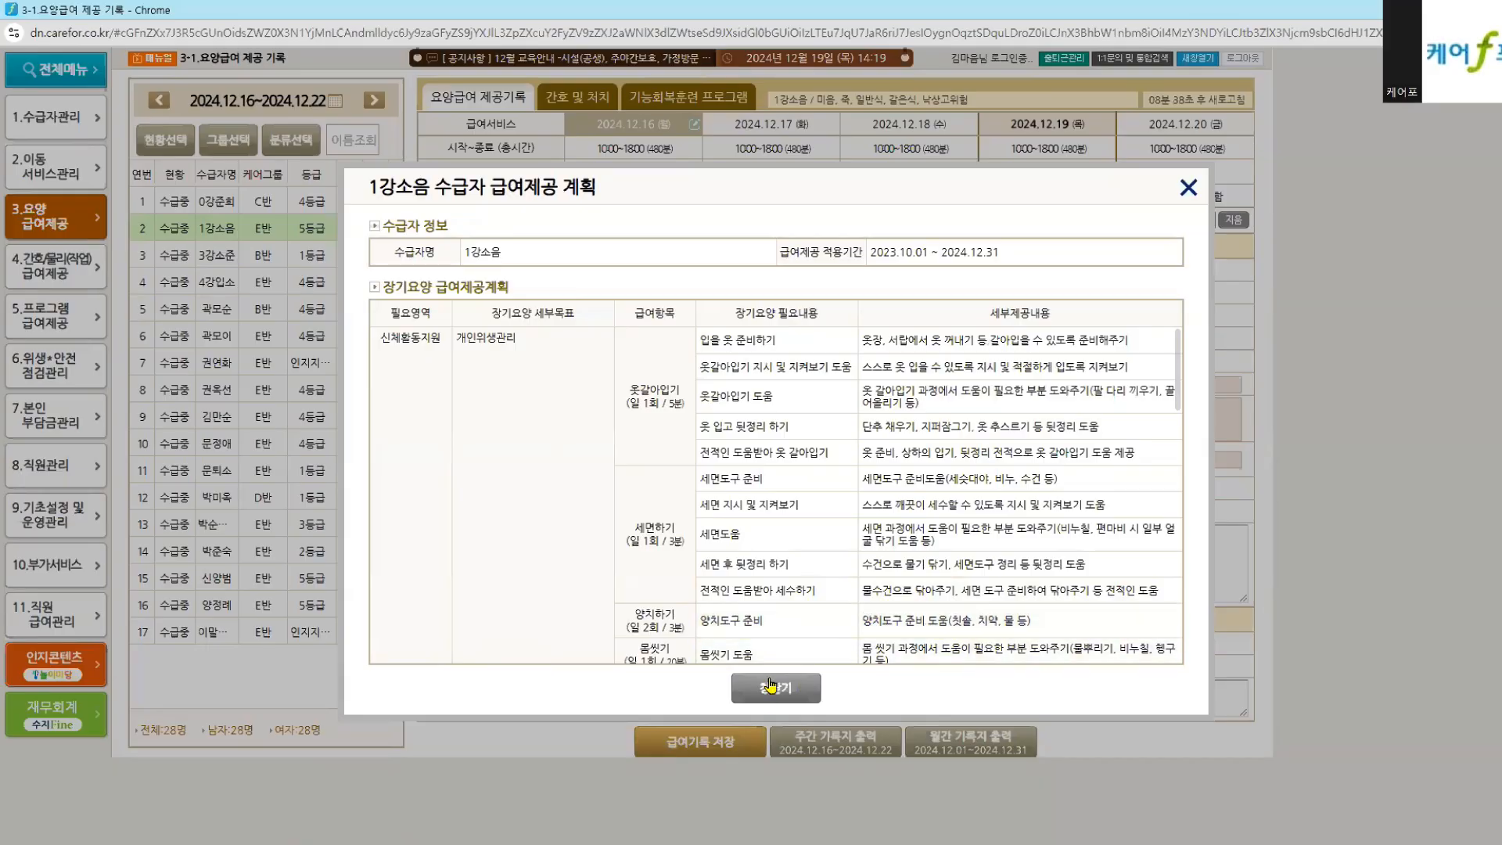
pyautogui.click(771, 687)
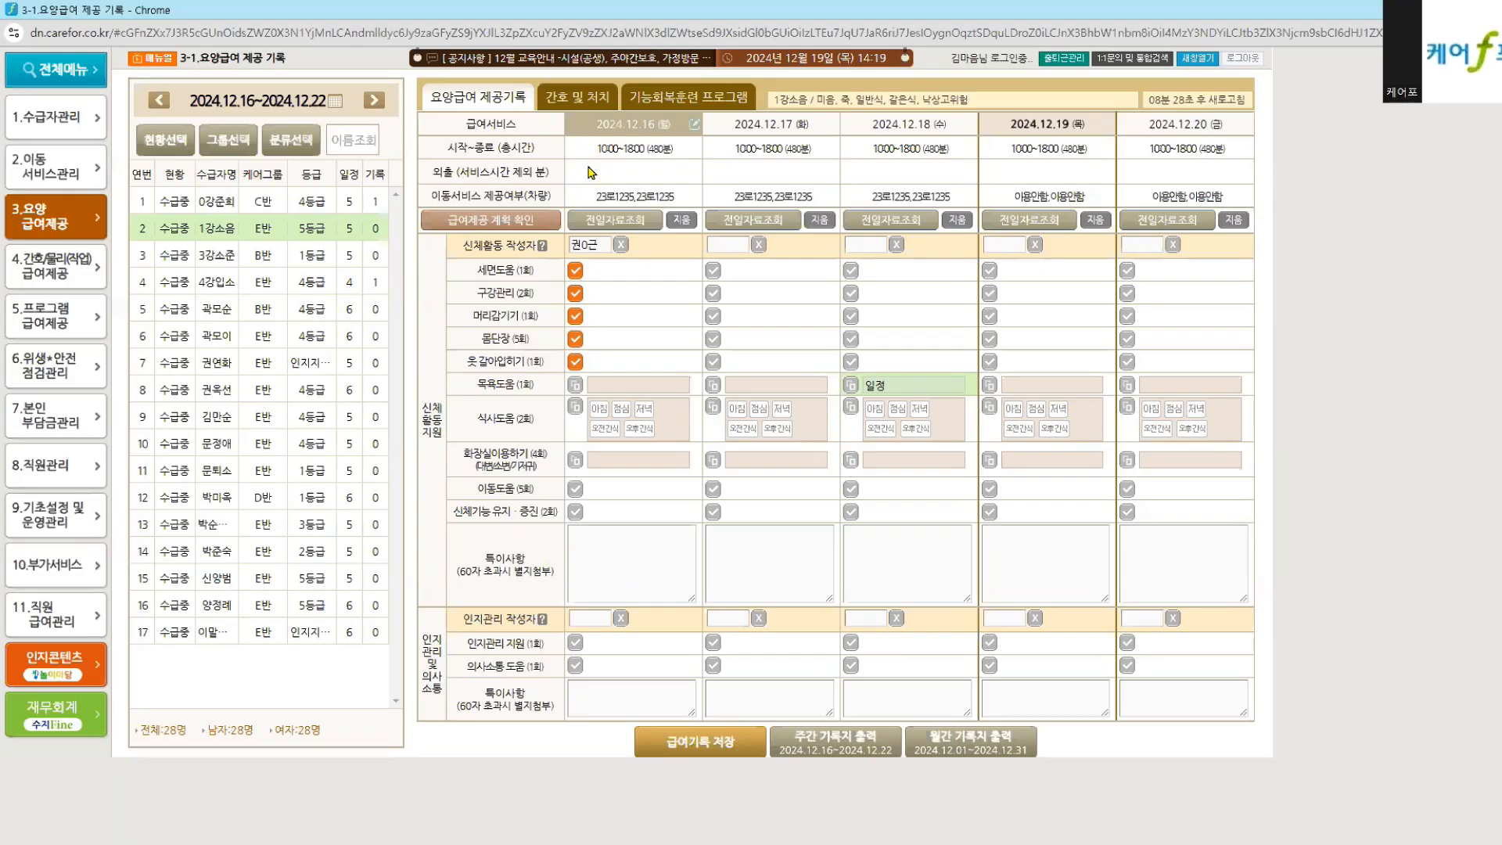
pyautogui.click(577, 97)
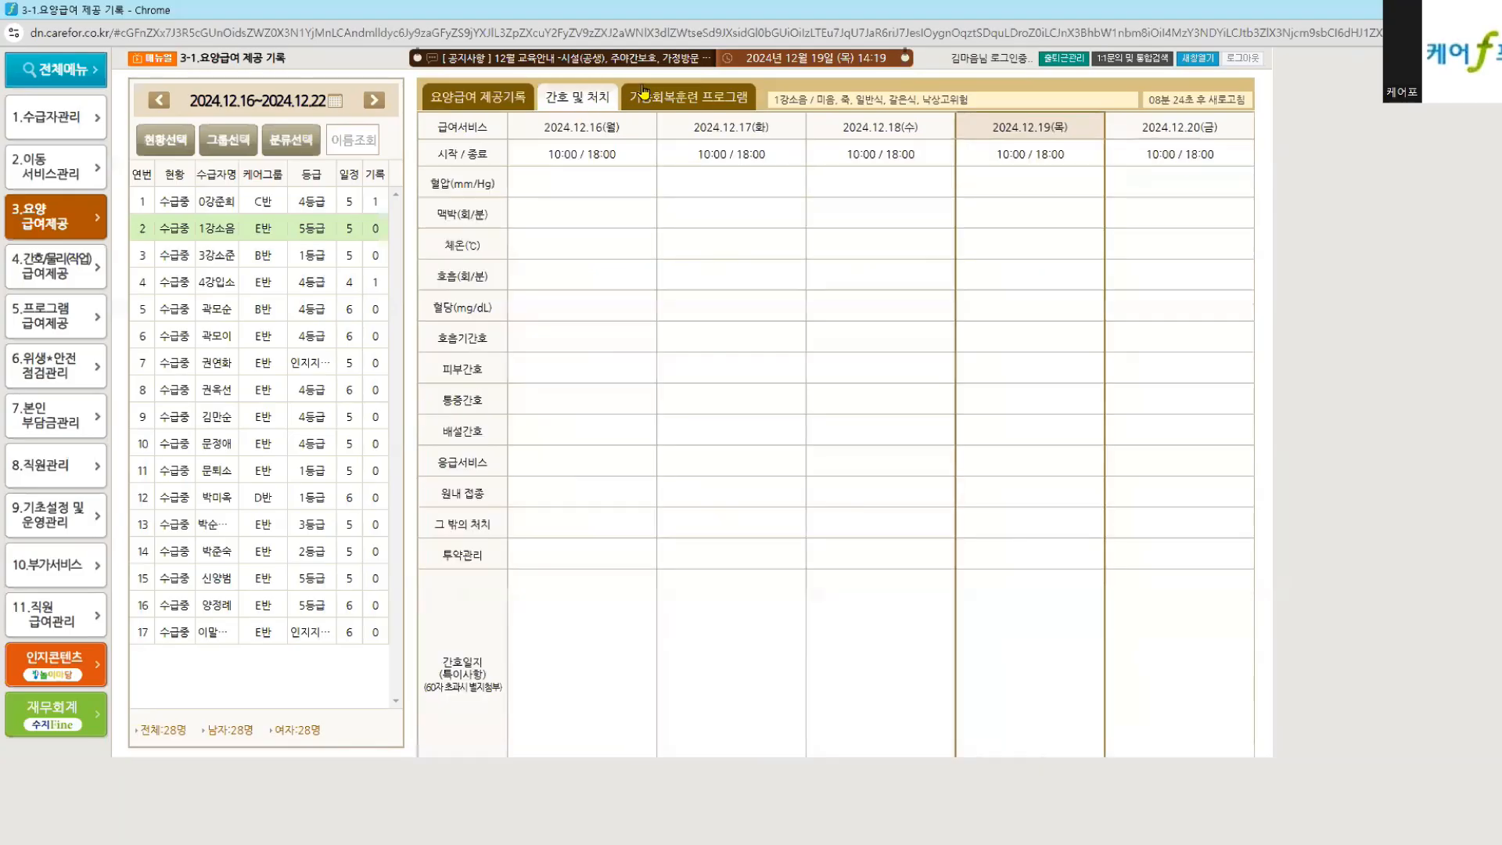
pyautogui.click(626, 97)
pyautogui.click(577, 97)
pyautogui.click(53, 265)
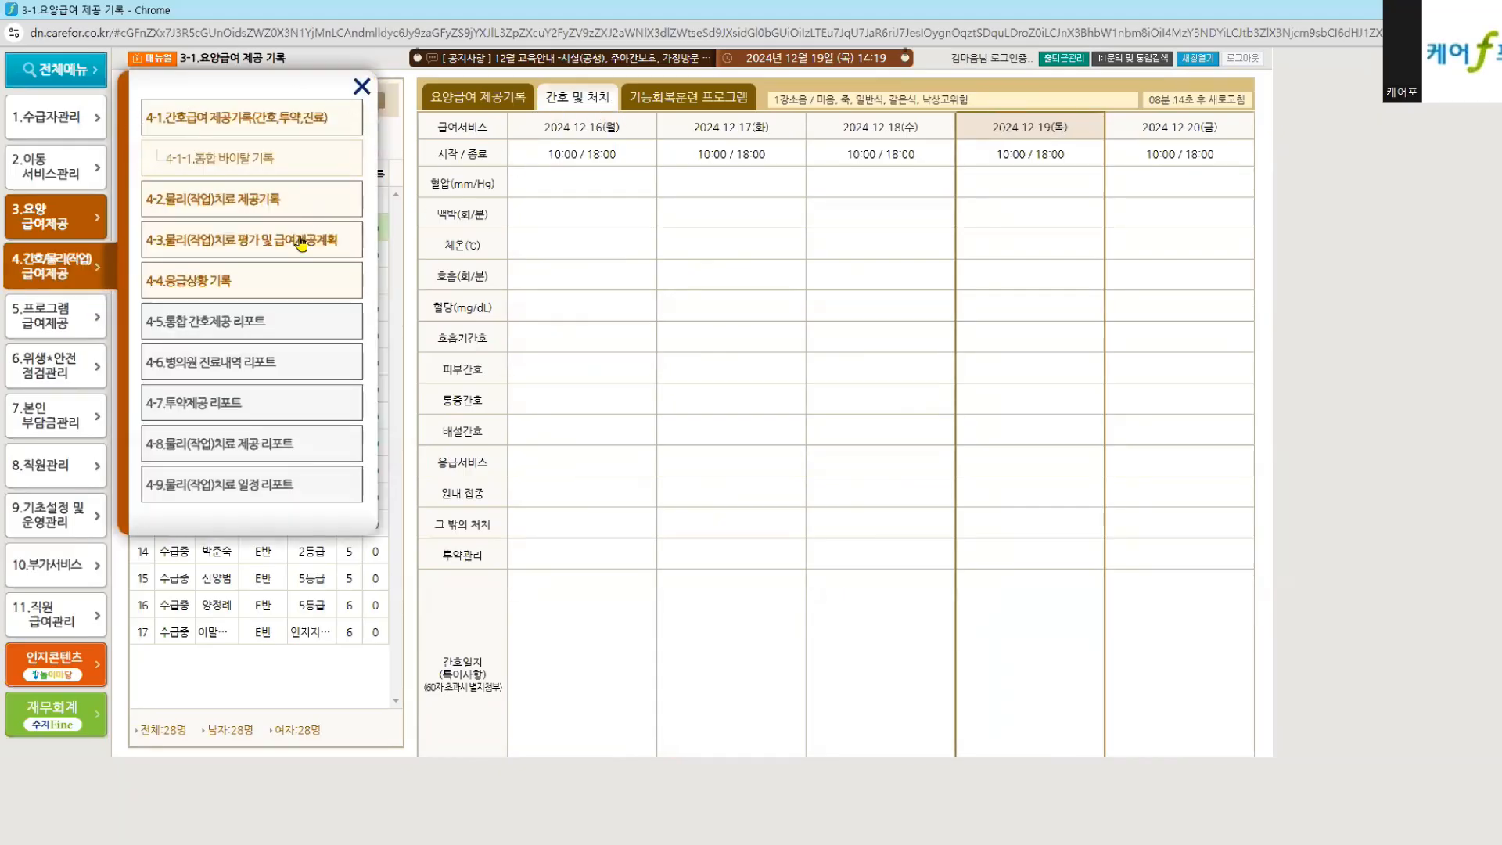
pyautogui.click(61, 314)
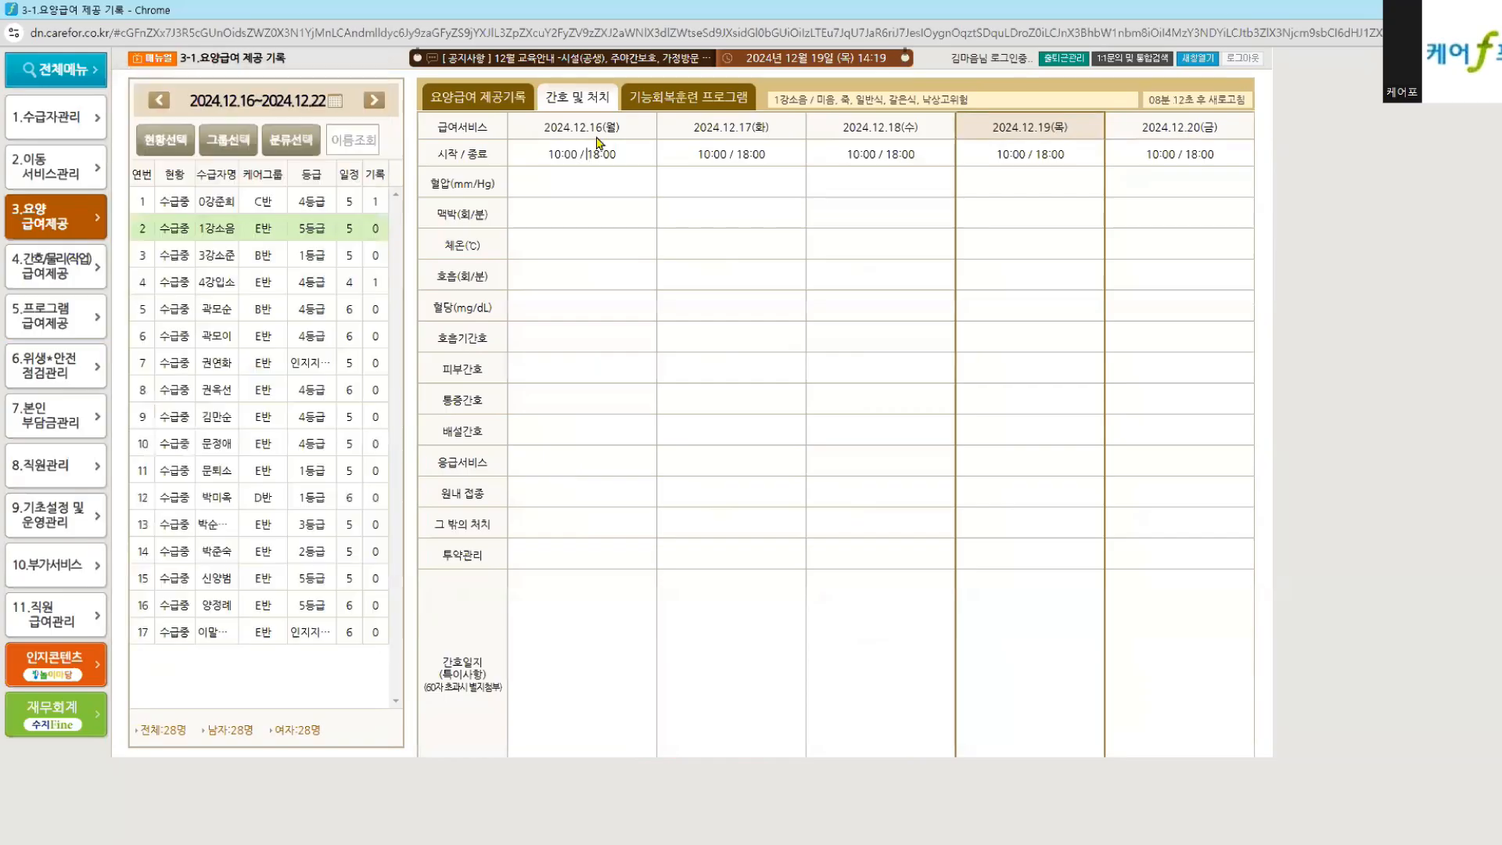
pyautogui.click(479, 98)
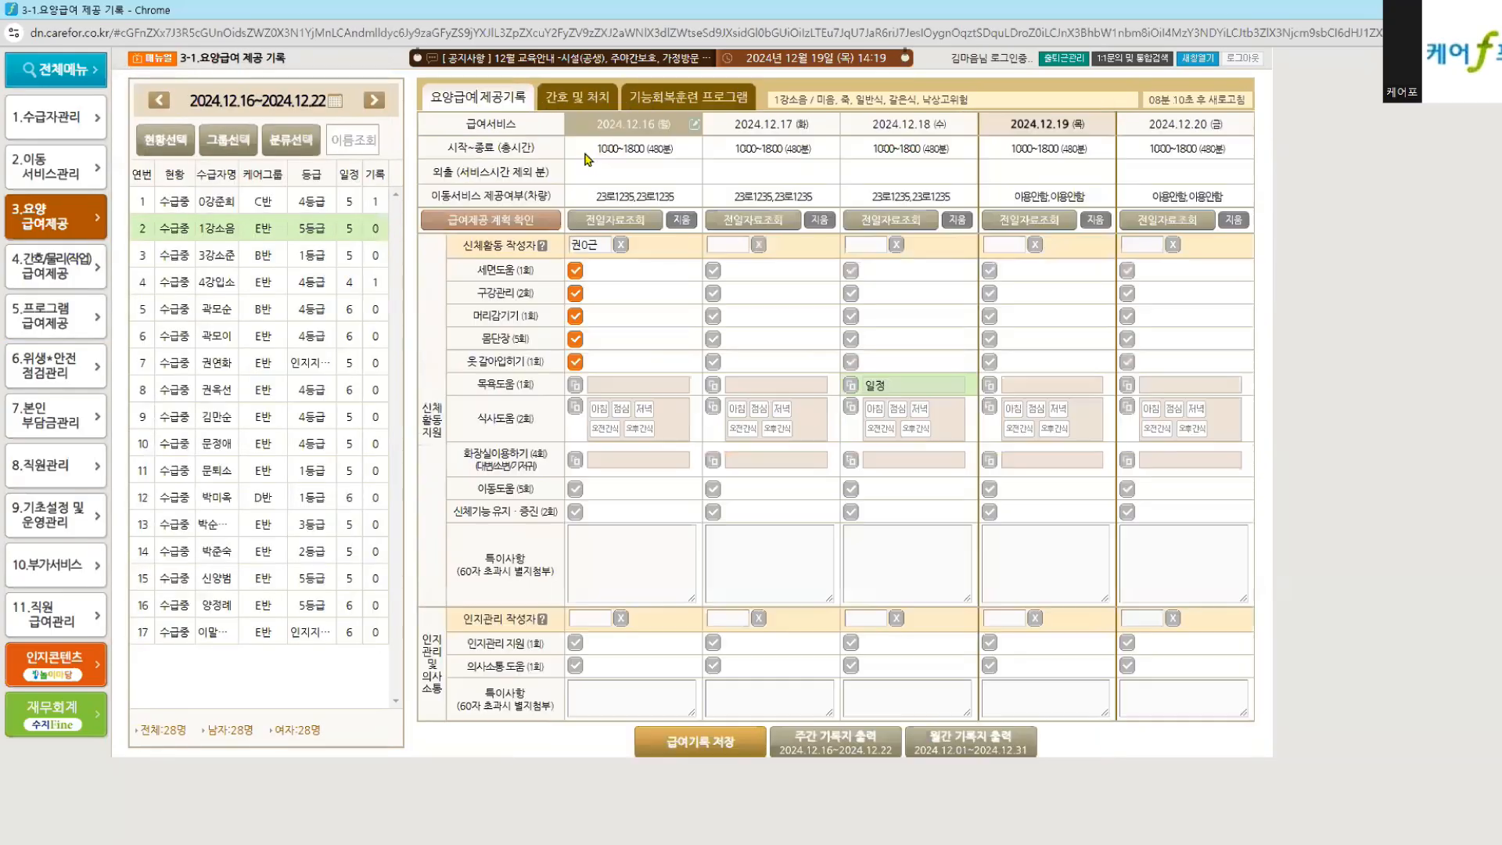
pyautogui.click(569, 98)
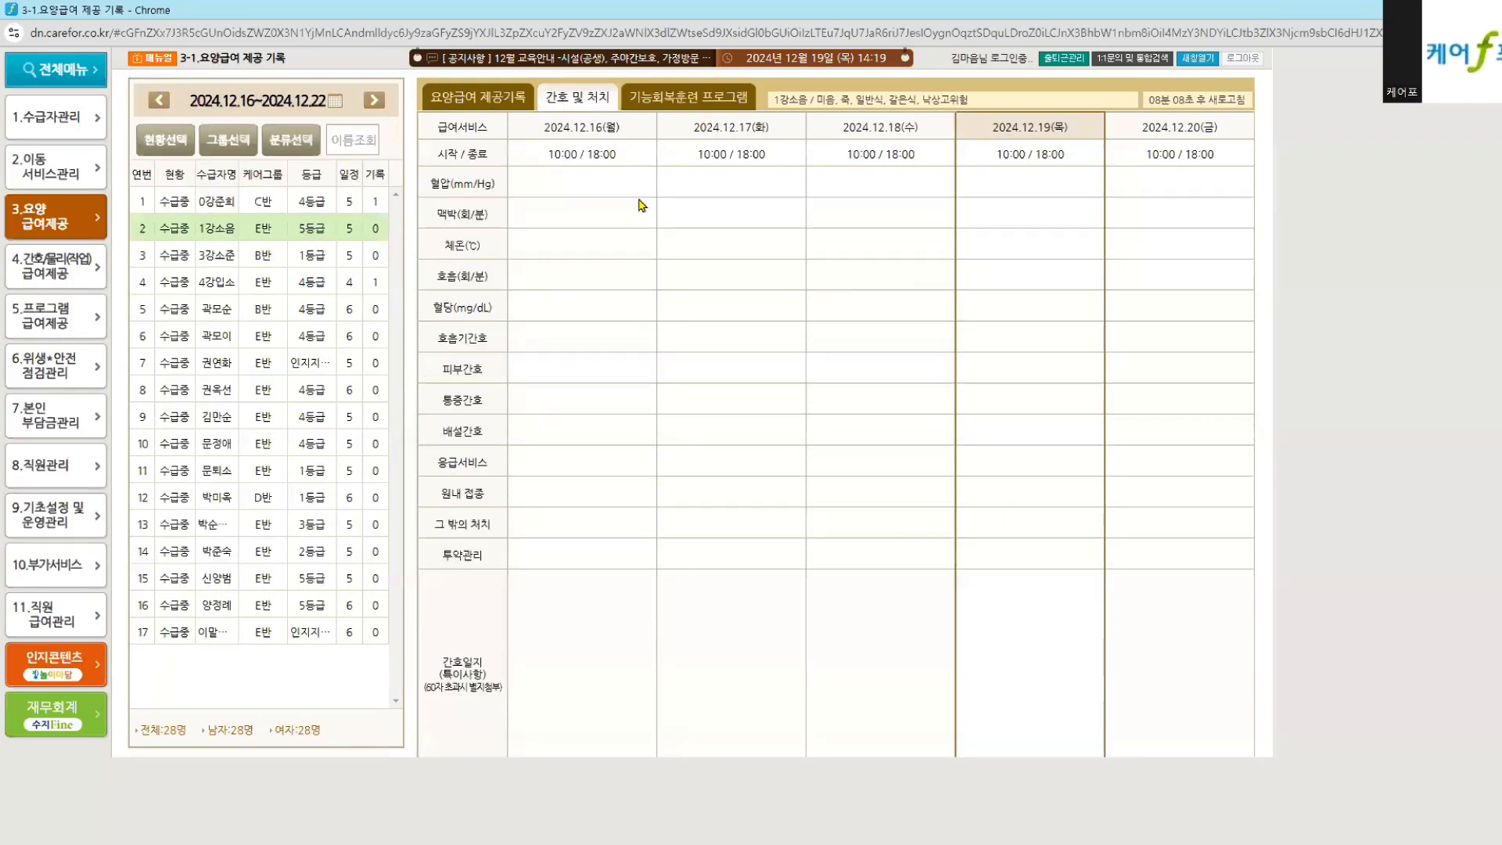
pyautogui.click(450, 97)
pyautogui.click(571, 104)
pyautogui.click(629, 100)
pyautogui.click(579, 99)
pyautogui.click(491, 97)
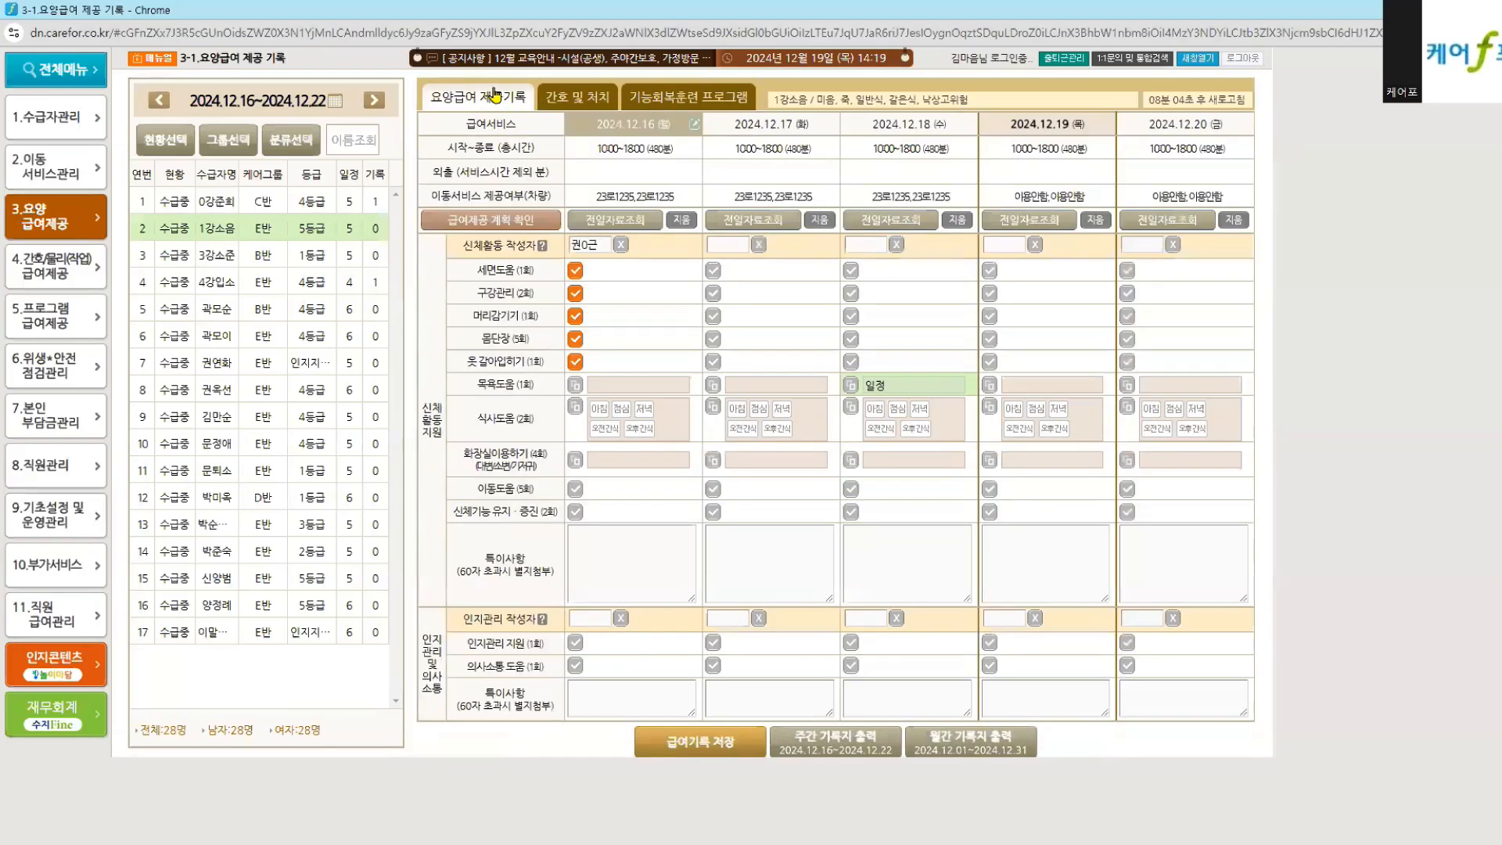
pyautogui.click(549, 96)
pyautogui.click(644, 97)
pyautogui.click(583, 98)
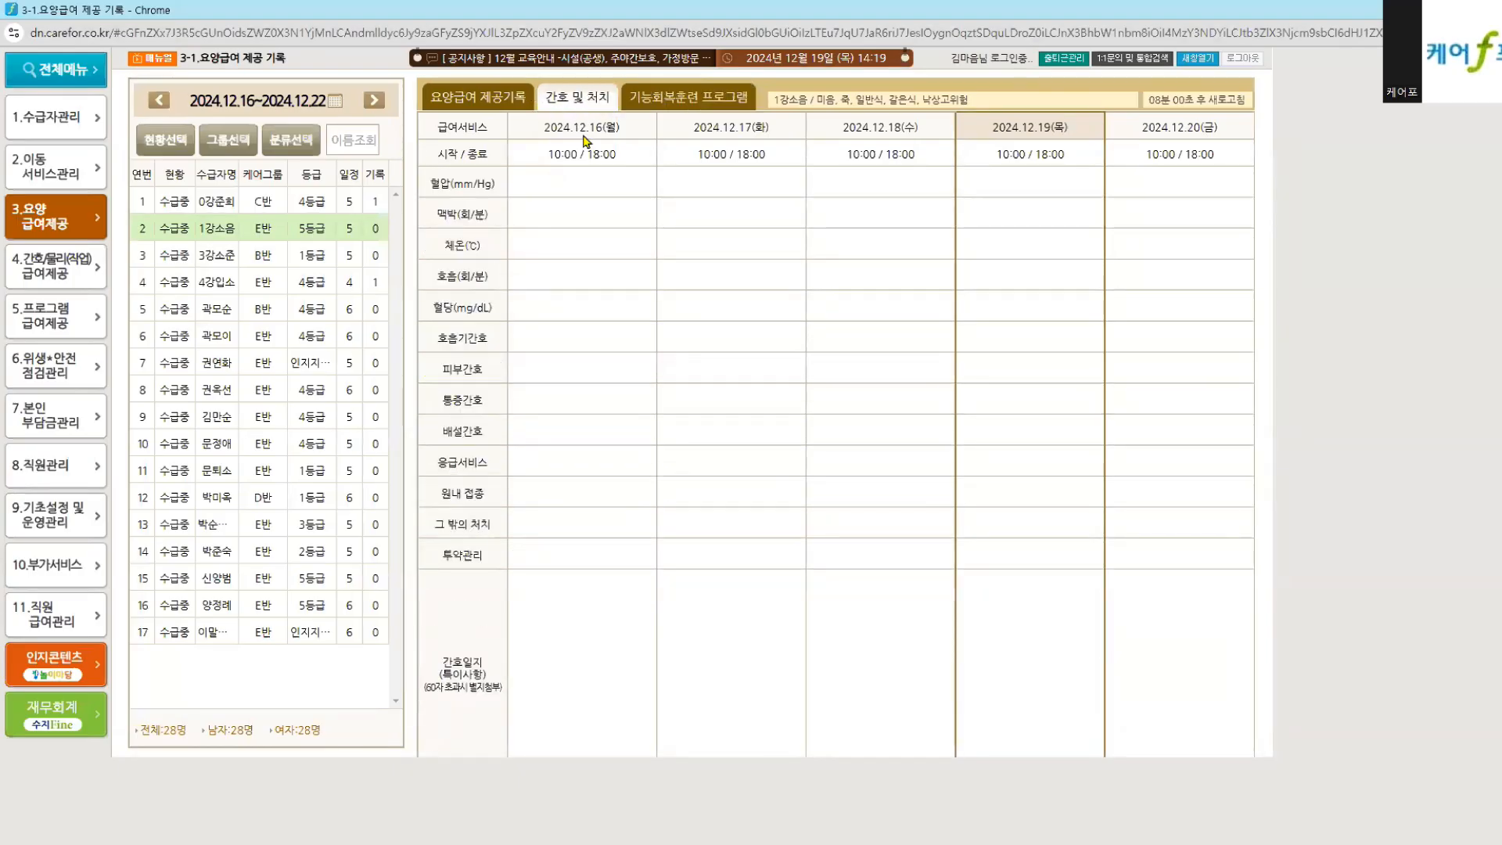
pyautogui.click(461, 105)
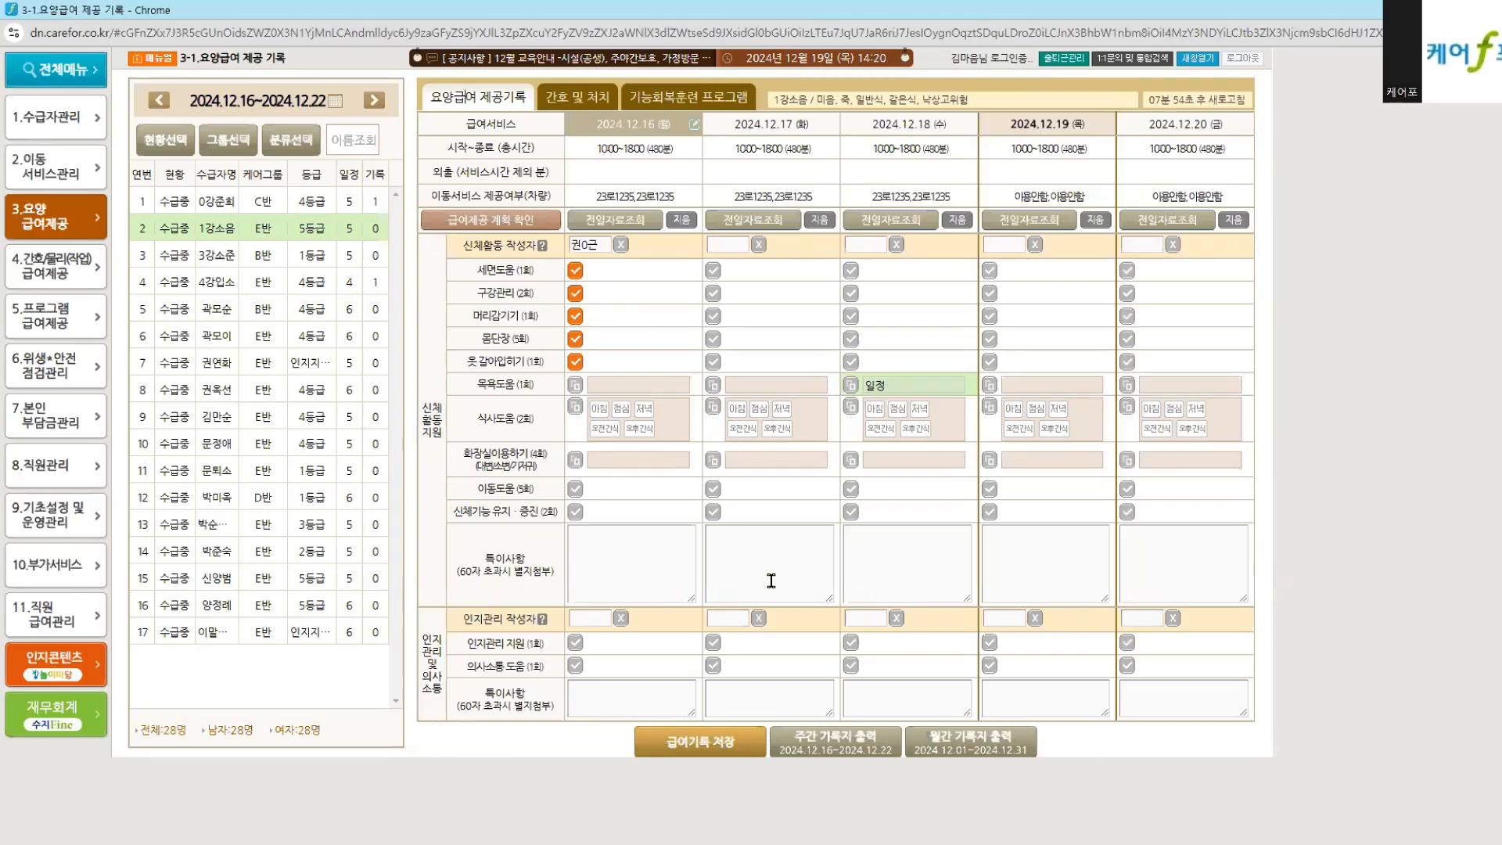
pyautogui.click(806, 742)
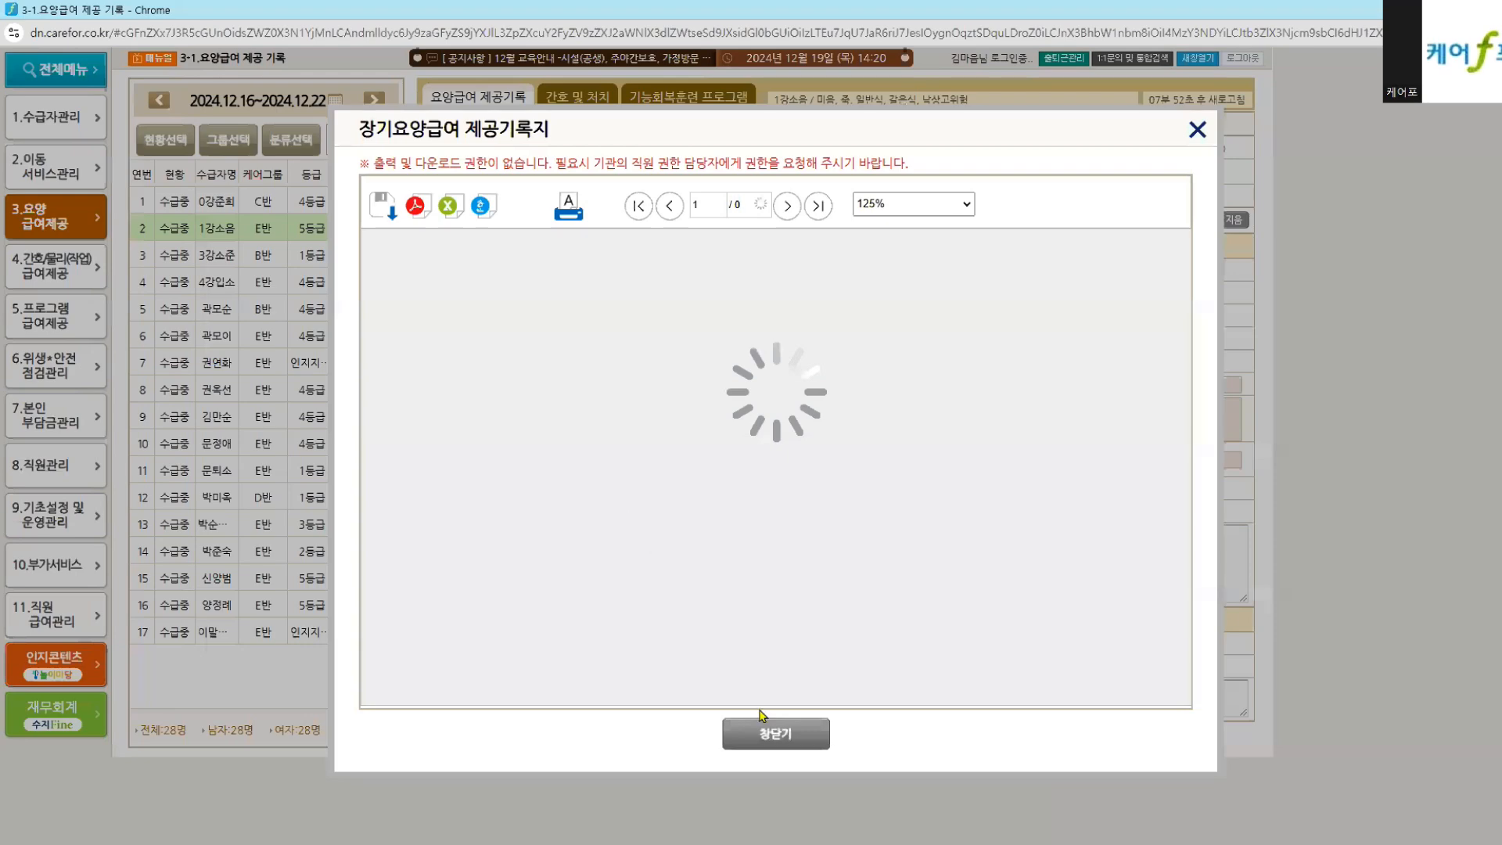
pyautogui.click(757, 739)
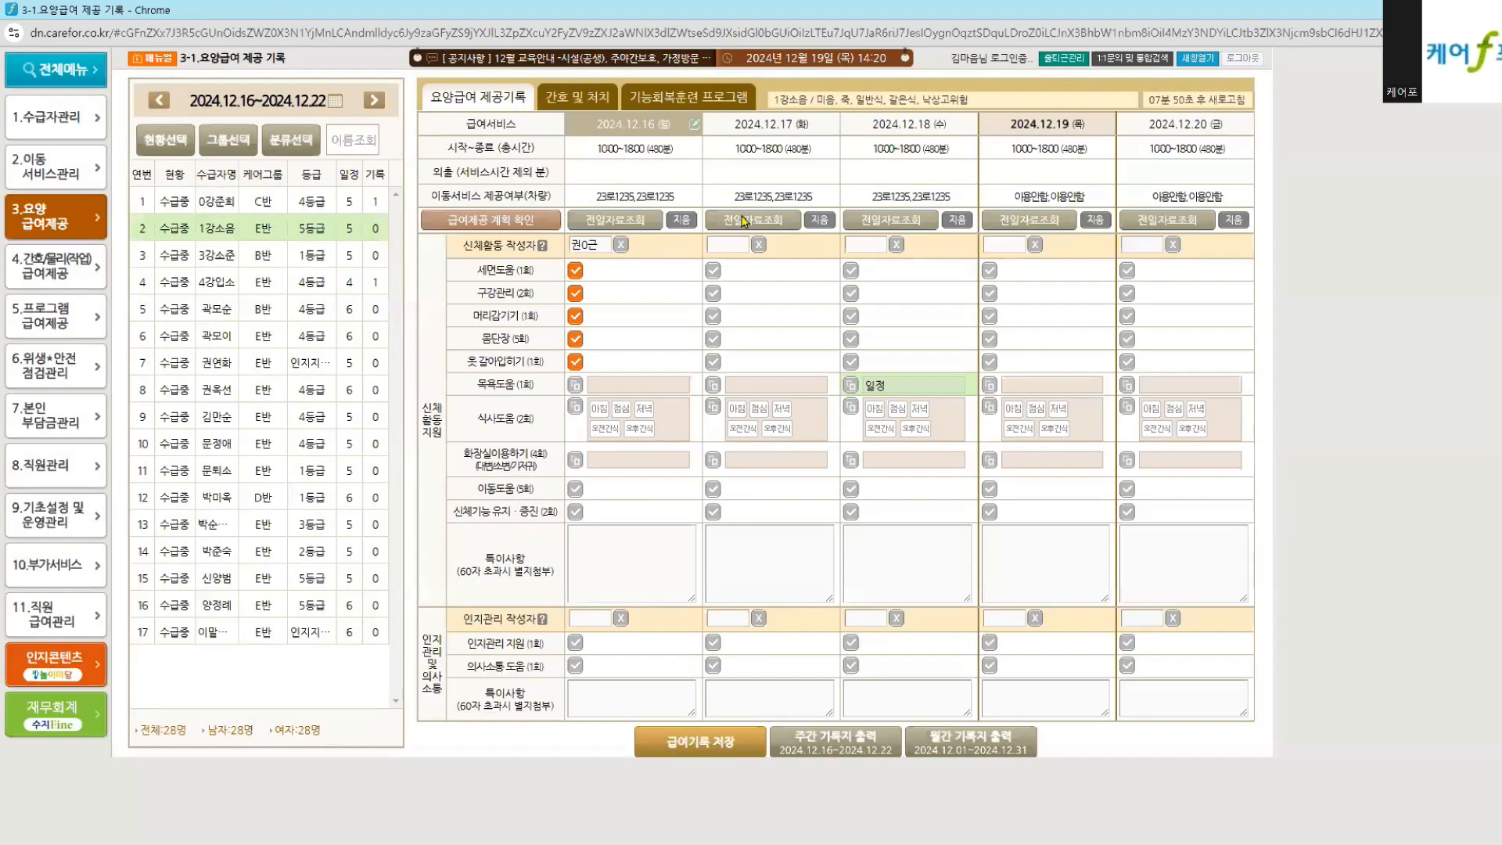
pyautogui.click(806, 735)
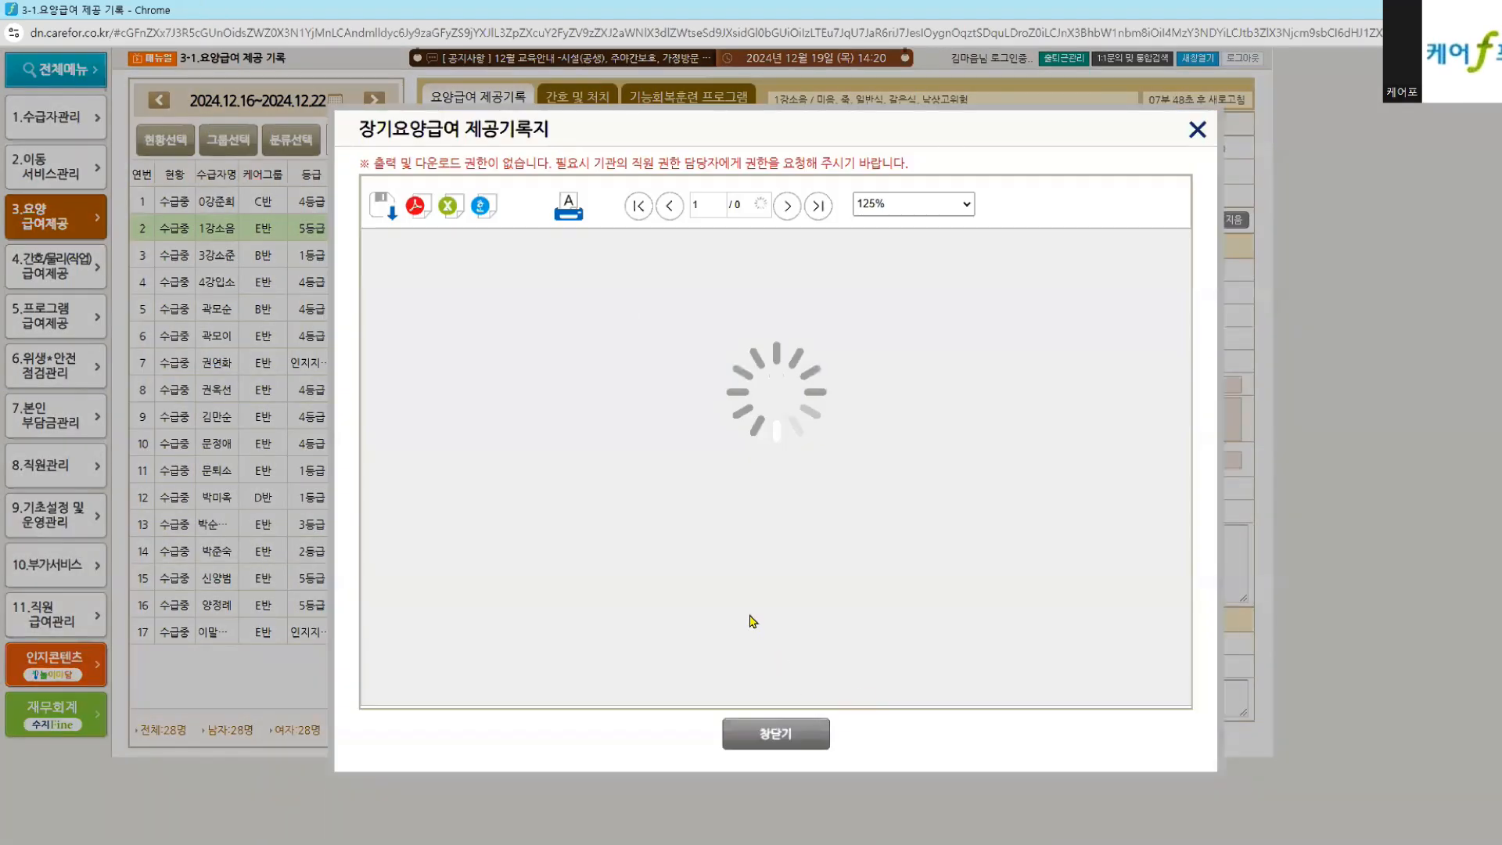
pyautogui.click(747, 729)
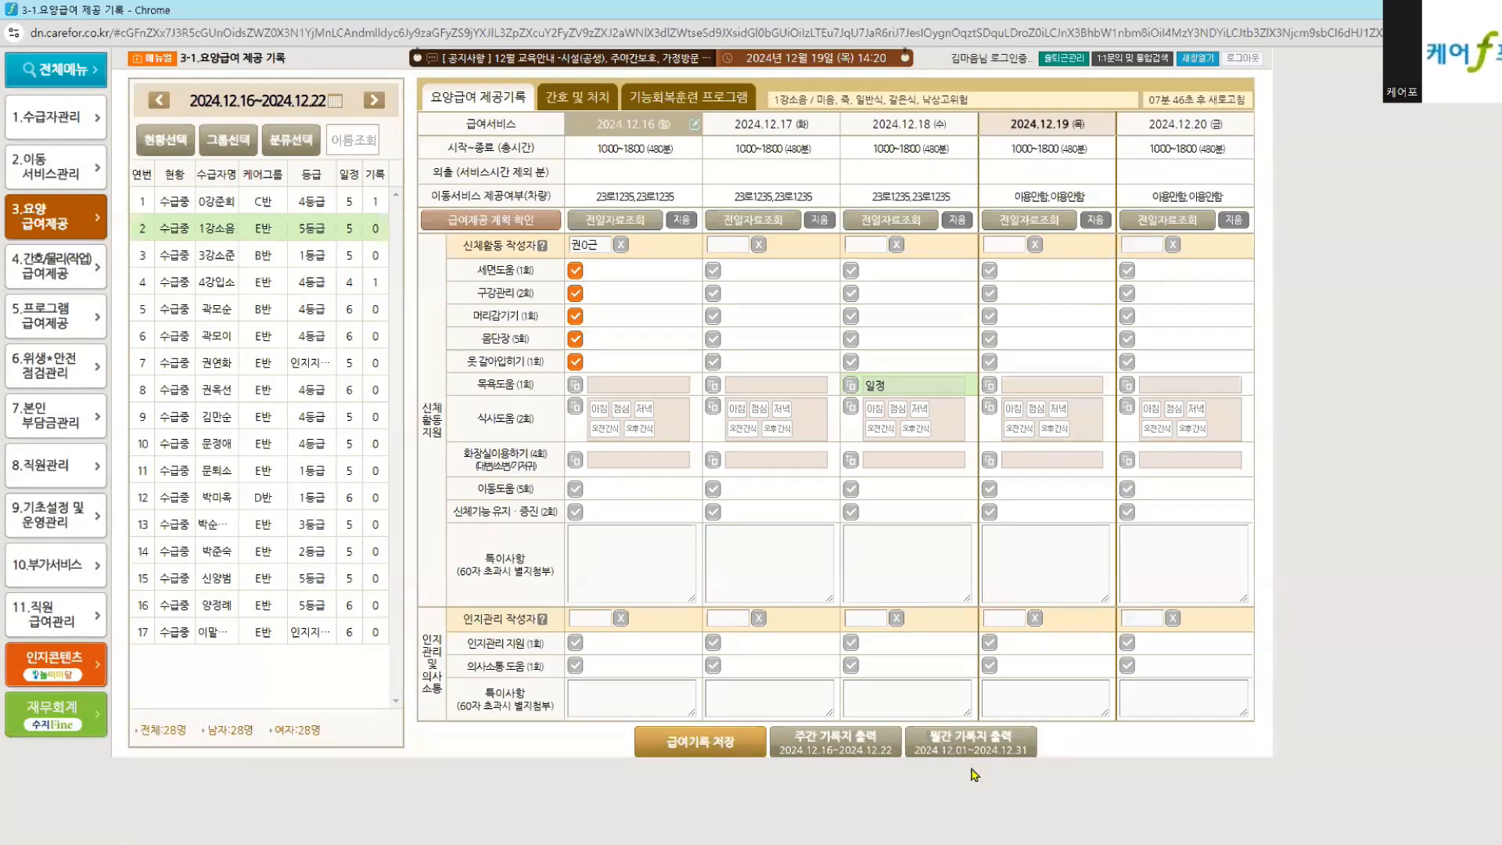
pyautogui.click(977, 751)
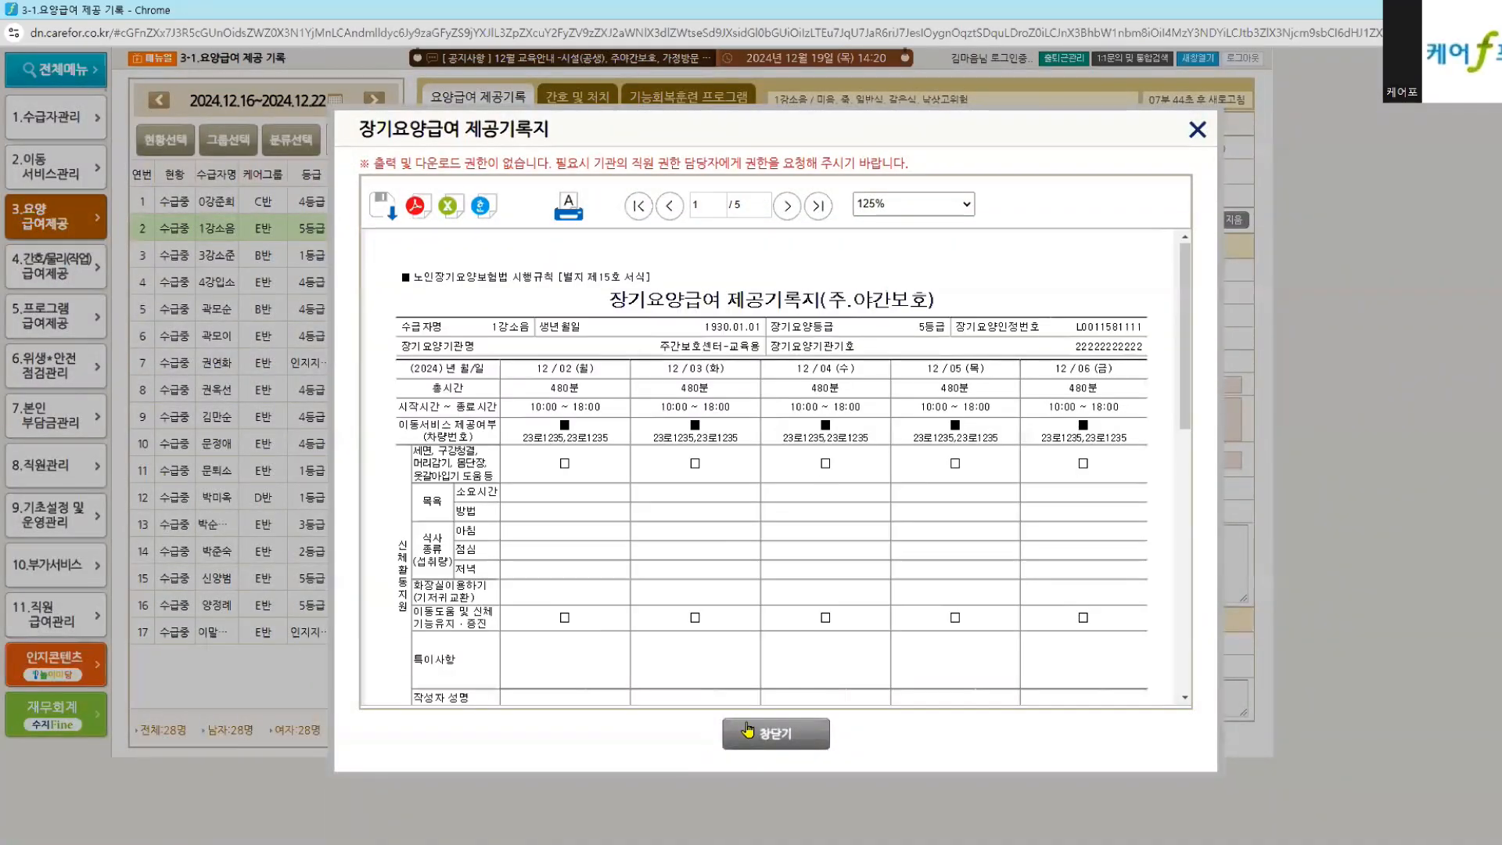
pyautogui.click(749, 723)
pyautogui.moveTo(205, 100); pyautogui.dragTo(323, 102)
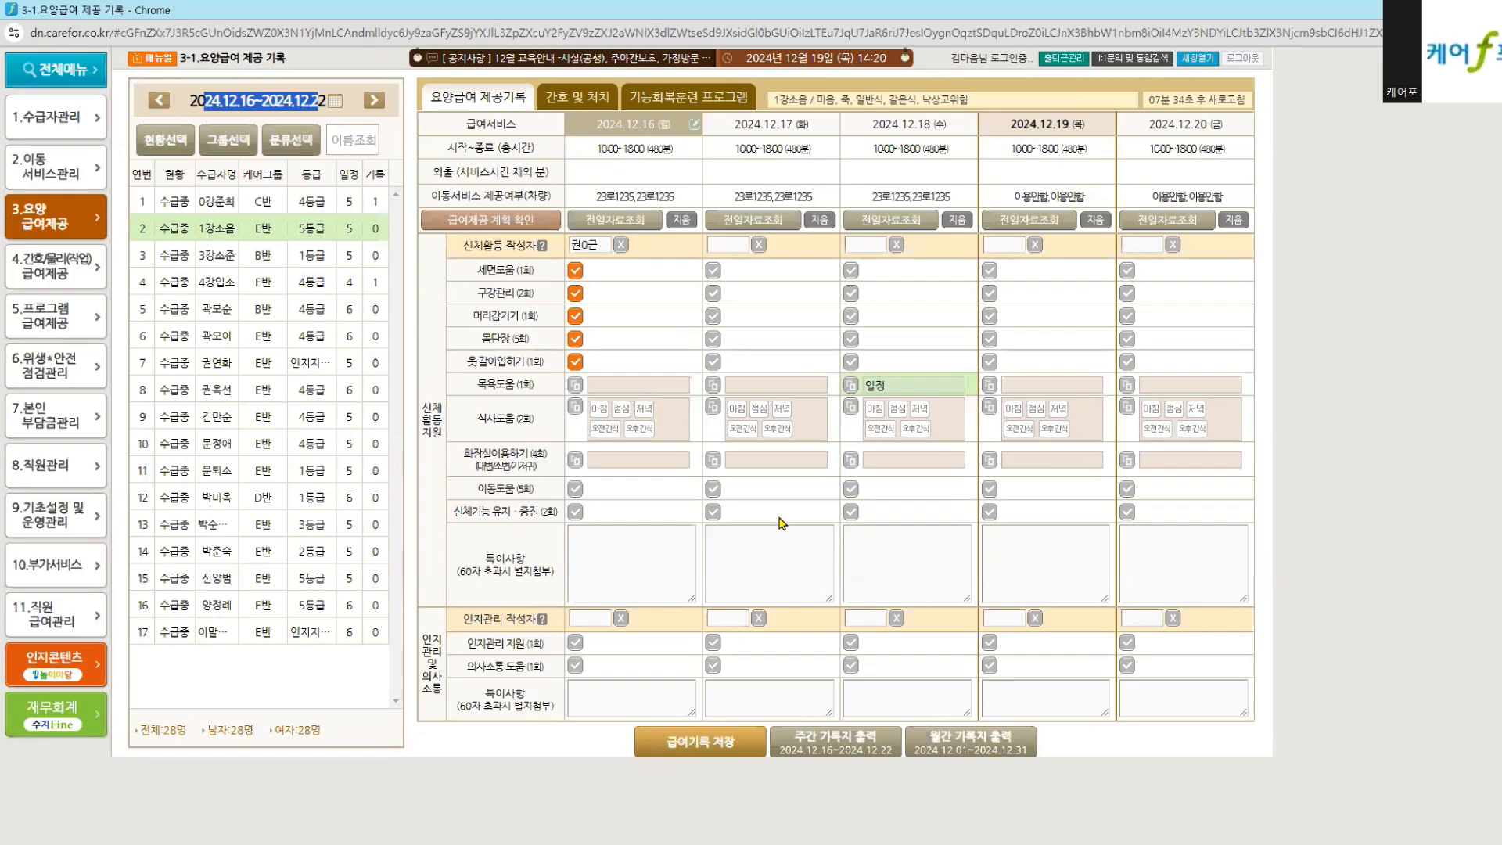
# Step: Switch recipients without saving, then open the 3-6 급여제공 리포트 page
pyautogui.click(255, 257)
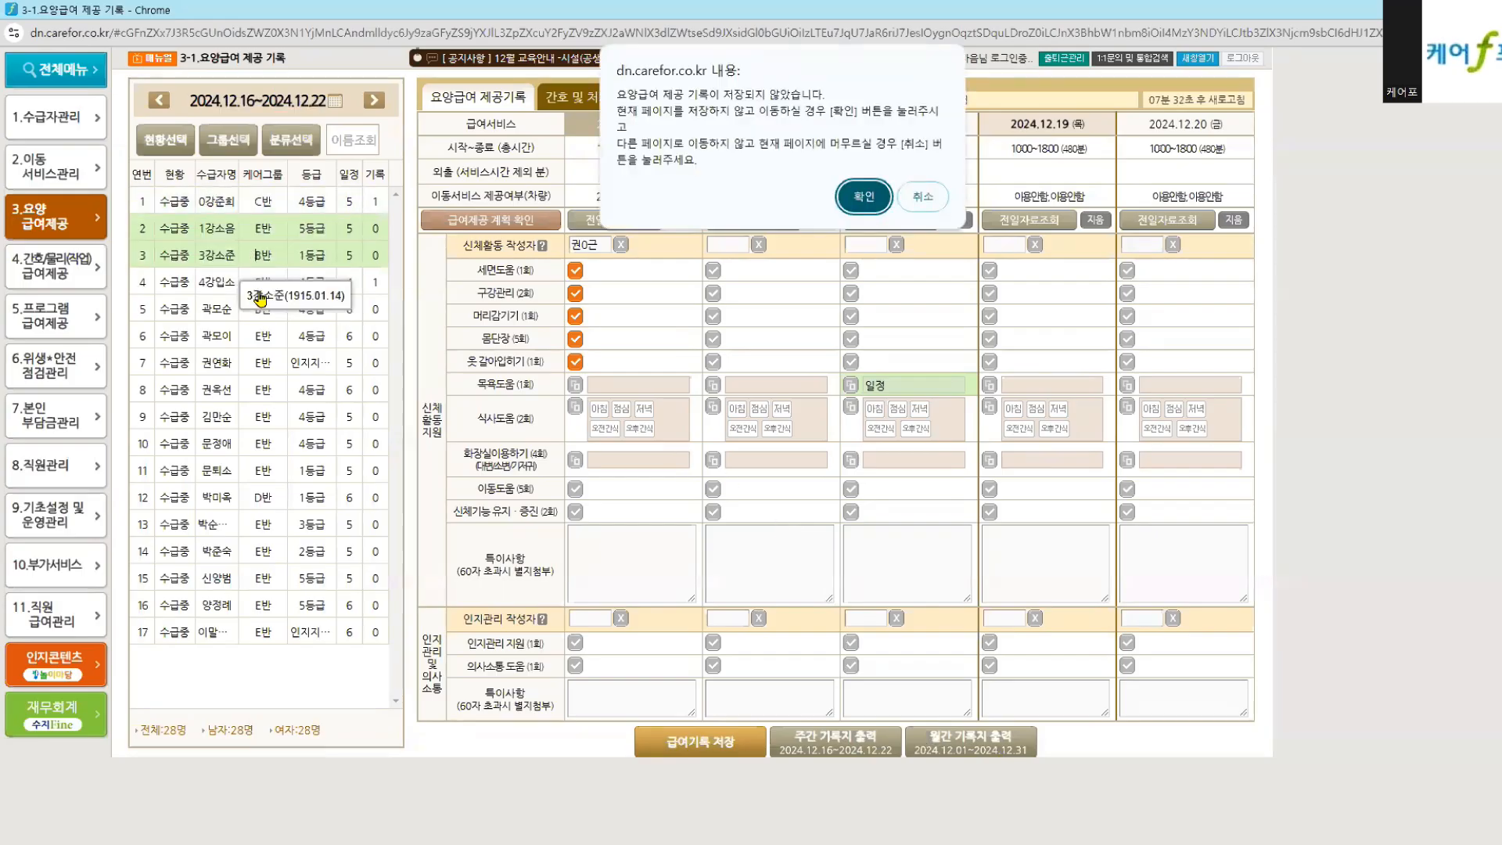
pyautogui.click(863, 196)
pyautogui.click(311, 442)
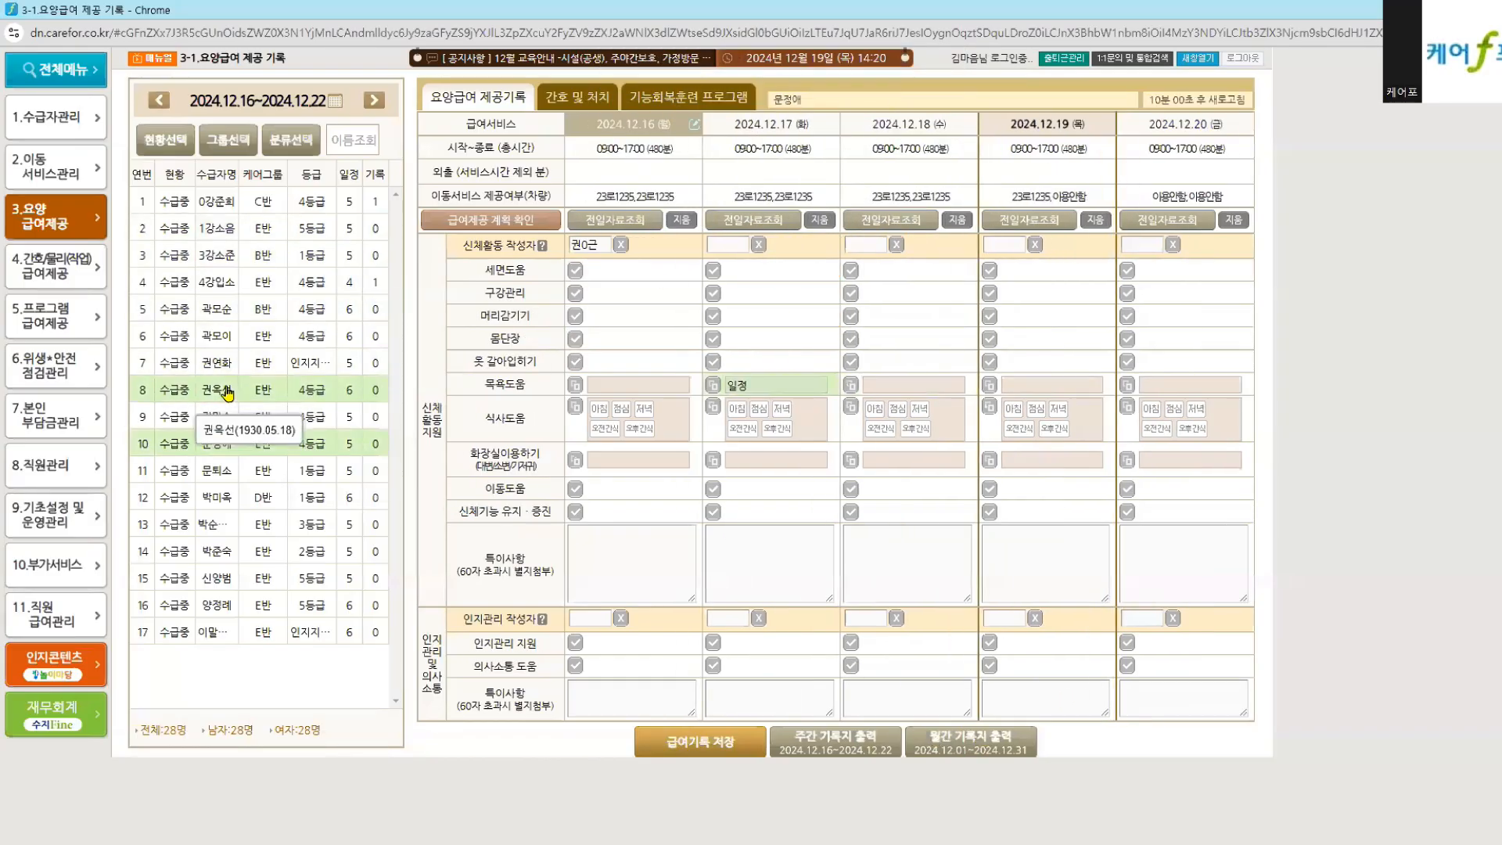
pyautogui.click(56, 215)
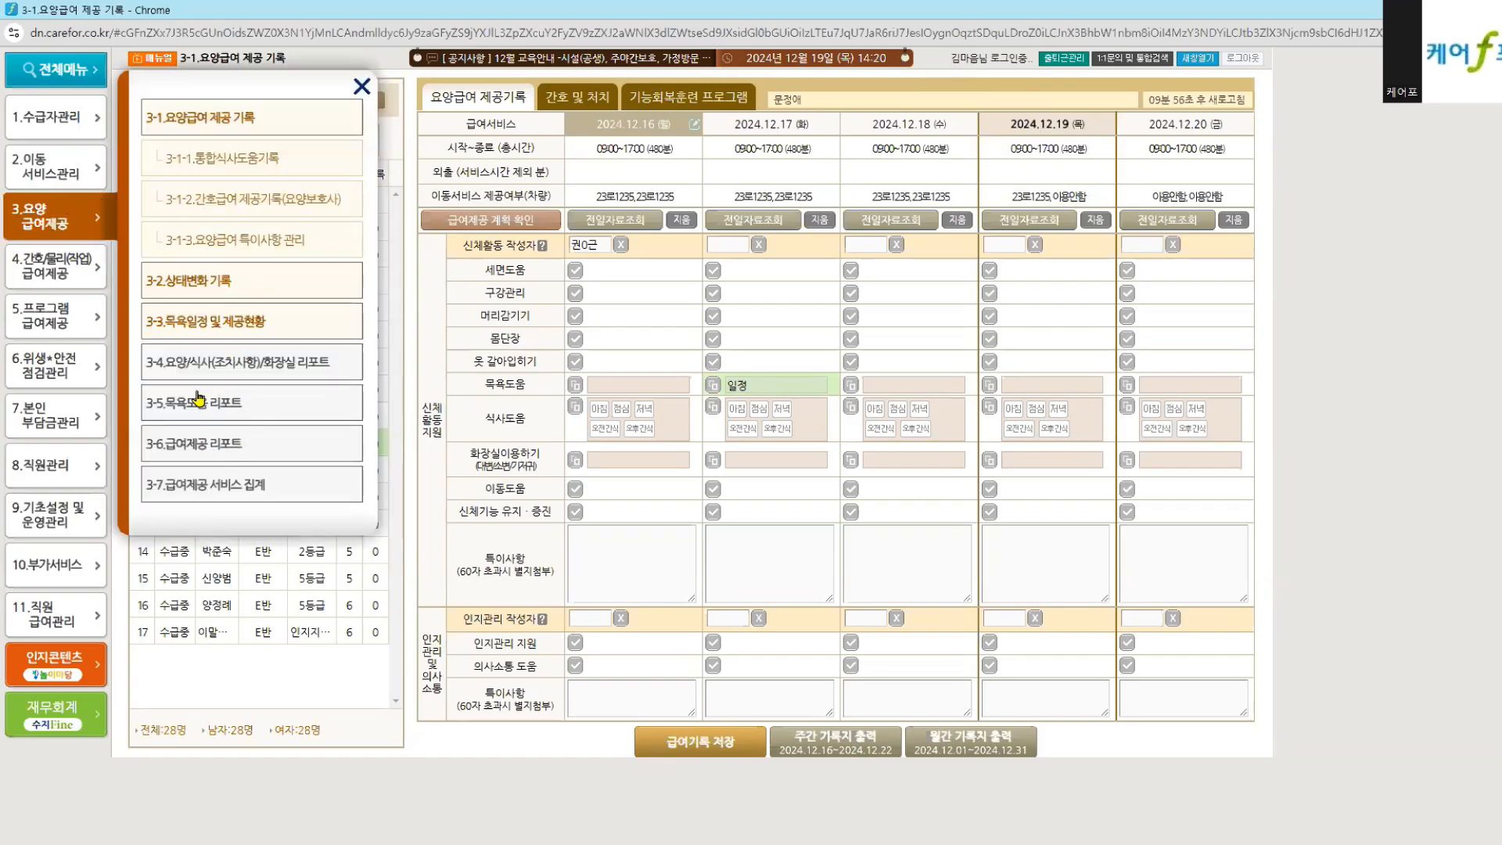
pyautogui.moveTo(151, 361); pyautogui.dragTo(254, 491)
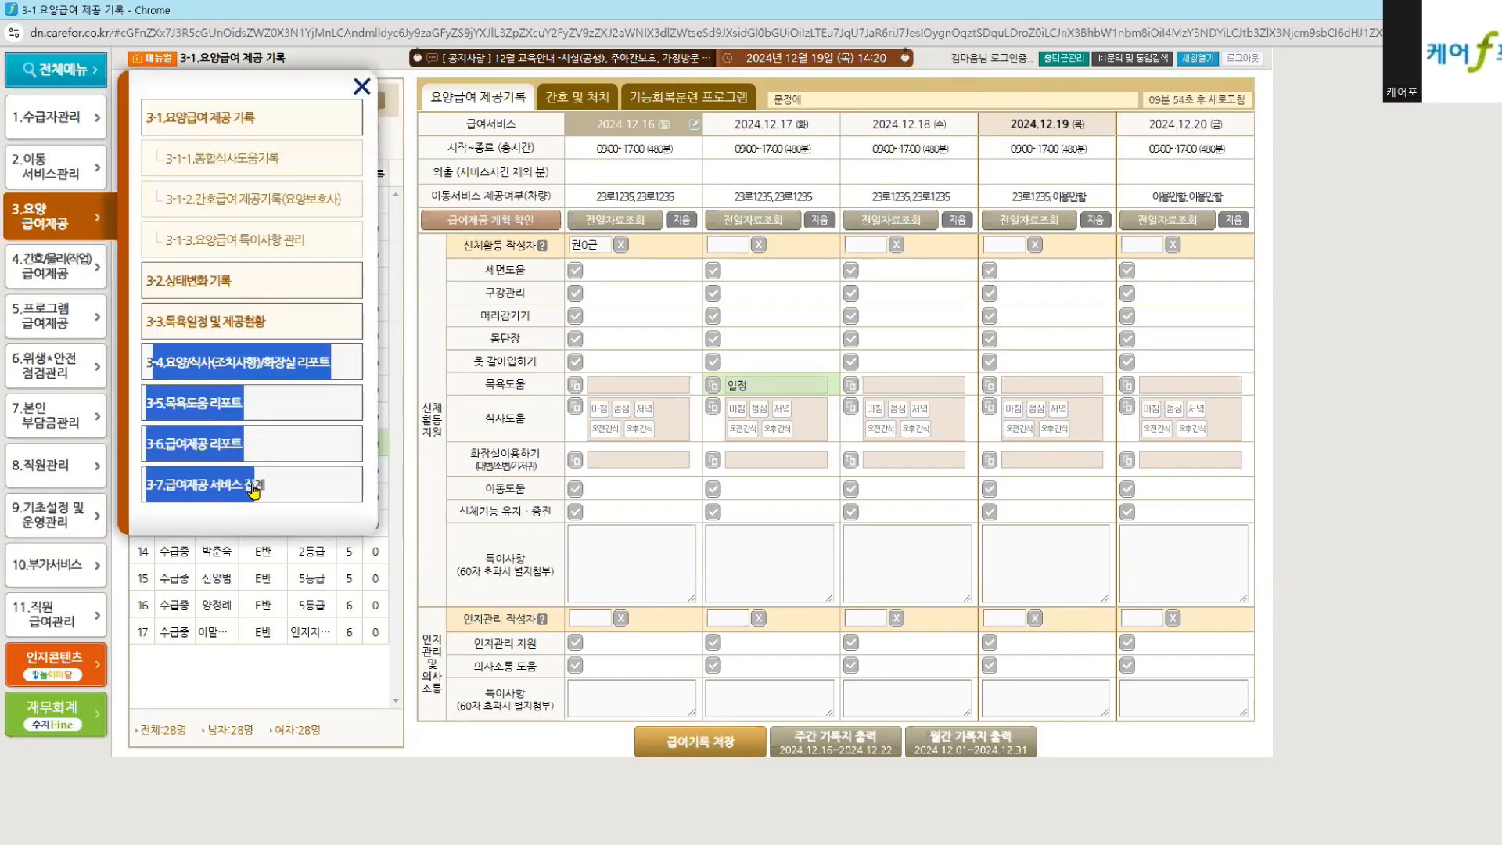
pyautogui.click(208, 452)
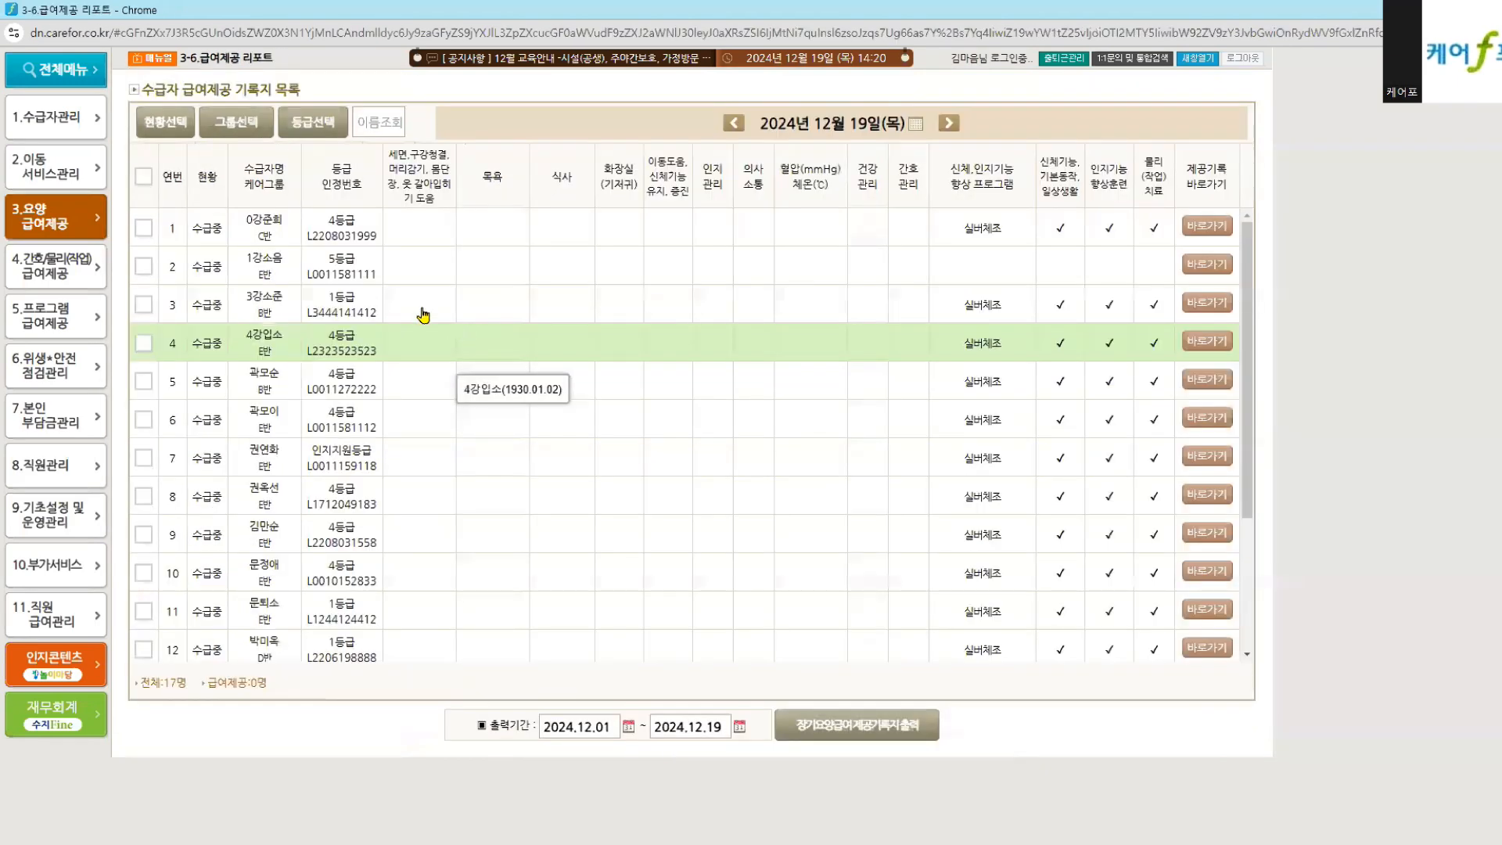
# Step: Select all recipients in the report list, then return to the 3-1 요양급여 제공 기록 weekly record page
pyautogui.click(143, 176)
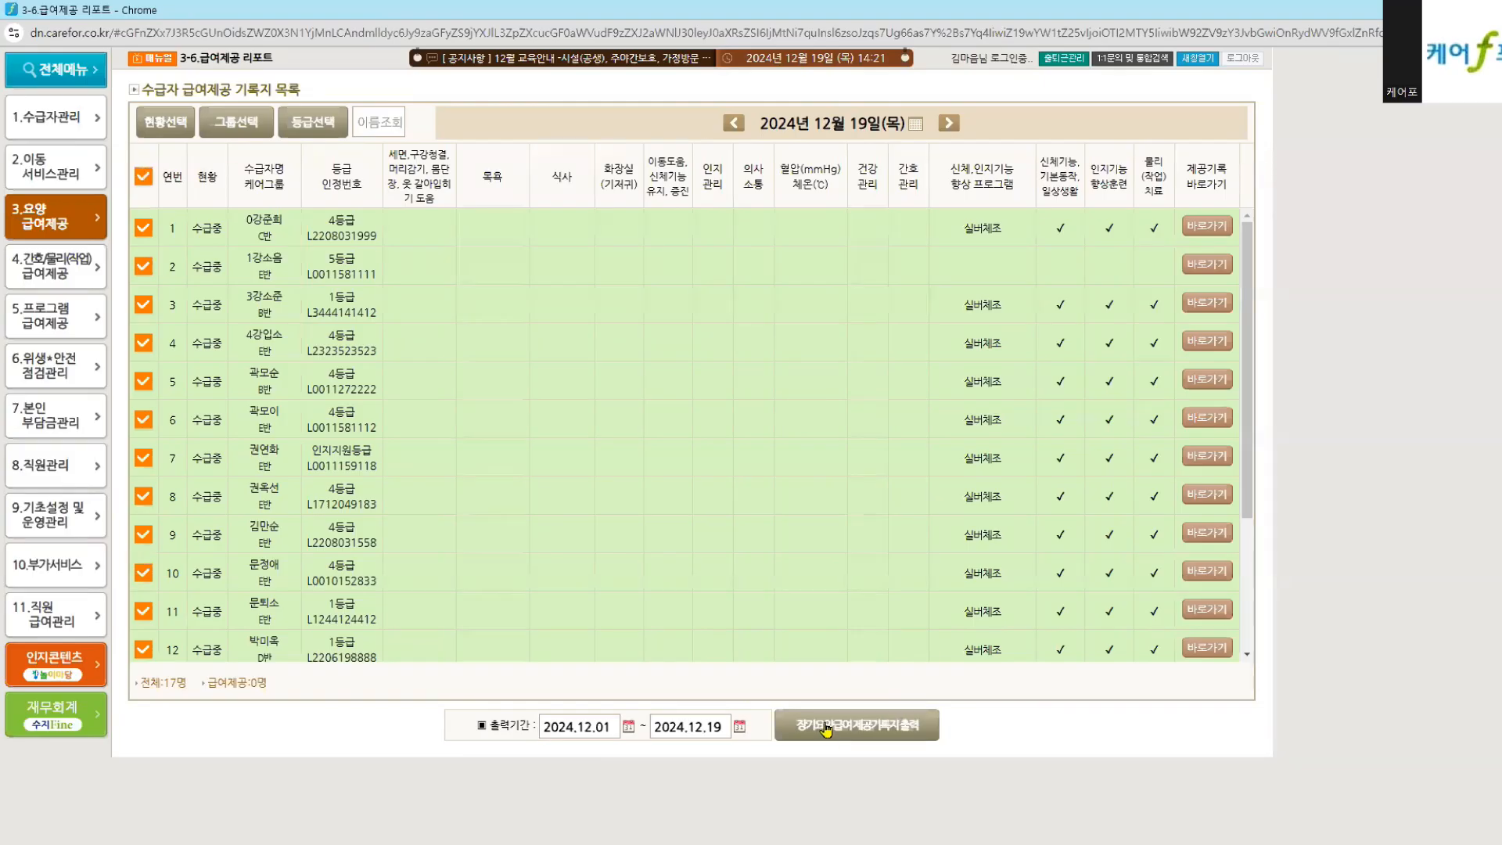
pyautogui.click(37, 211)
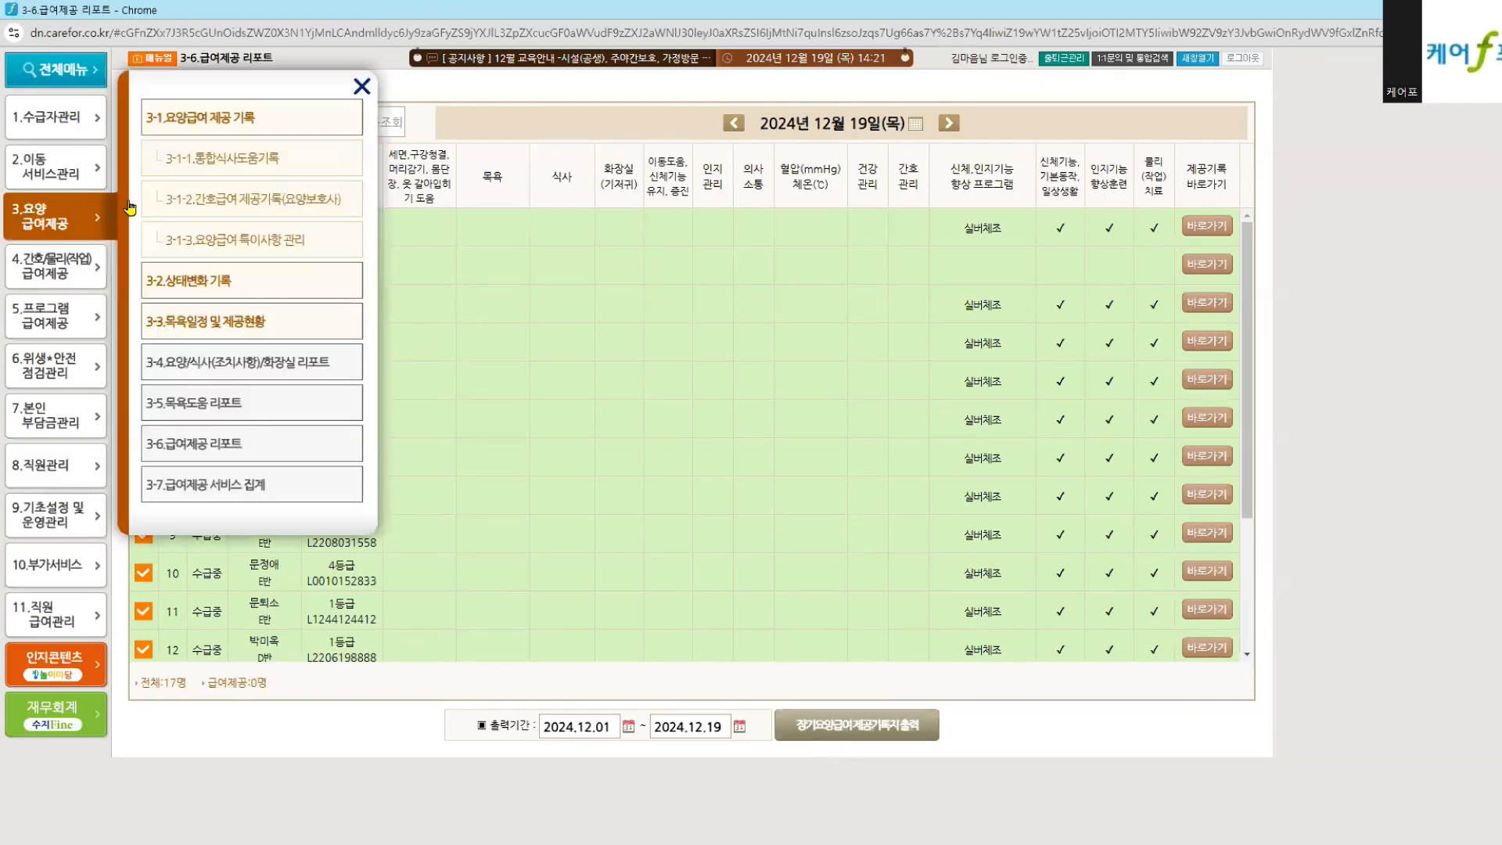
pyautogui.click(235, 125)
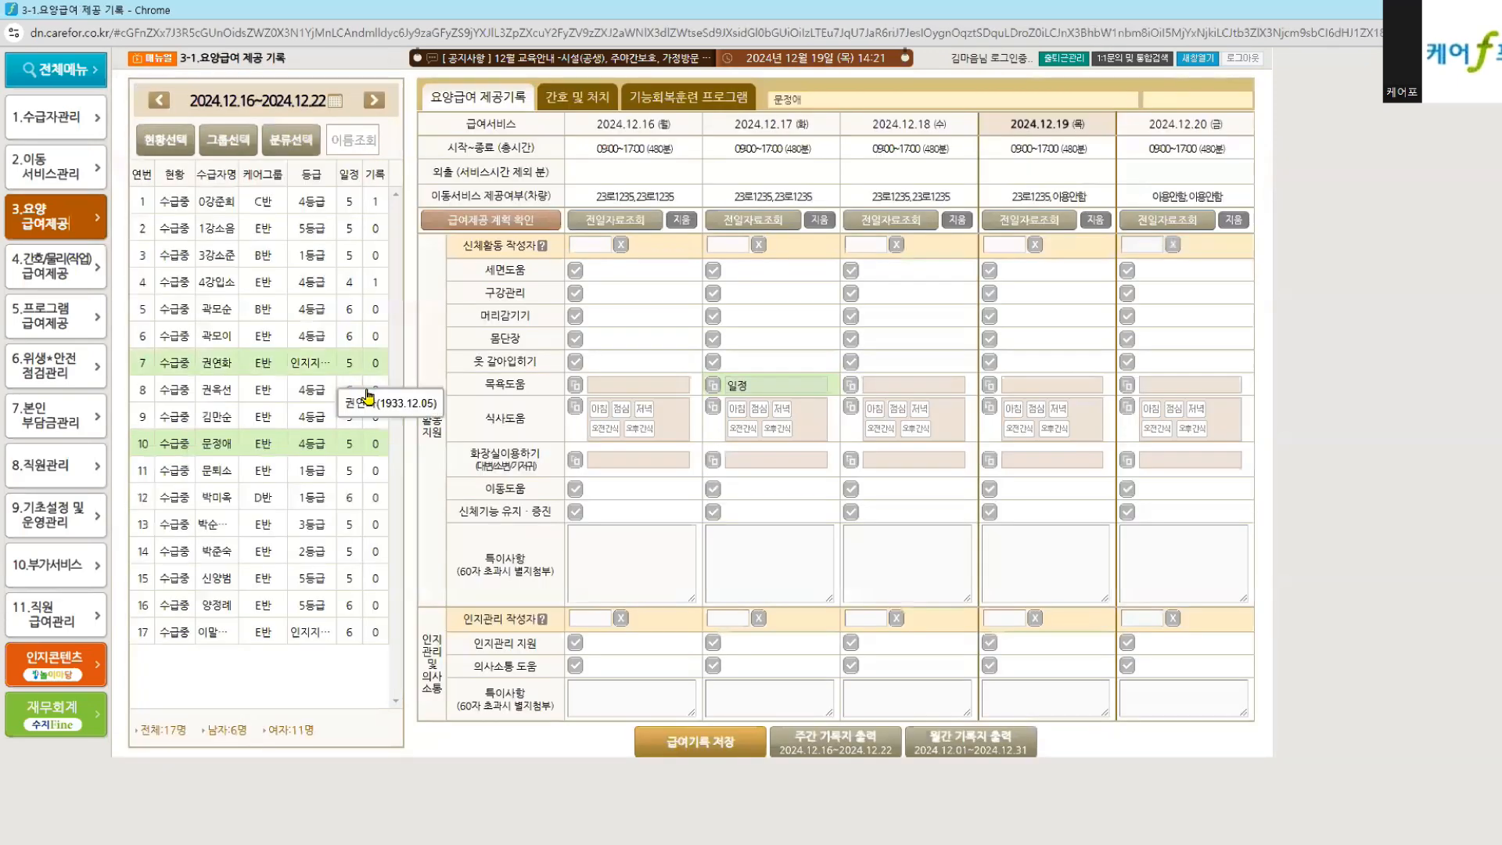